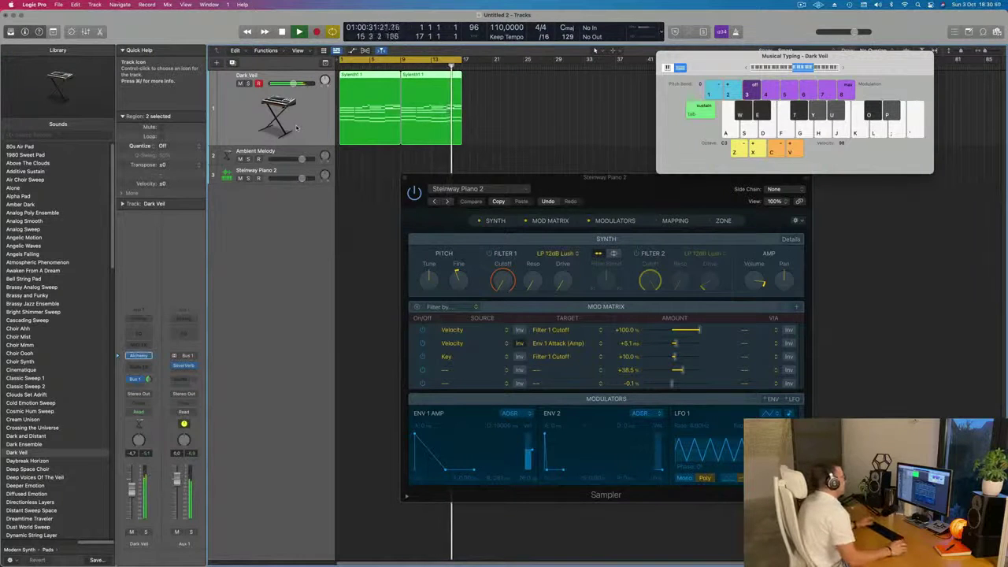
Step: Stop playback, shift the Steinway Piano 2 Sampler window away from the regions and return the playhead to the project start
key(space)
drag(631, 197, 598, 230)
click(554, 111)
key(Return)
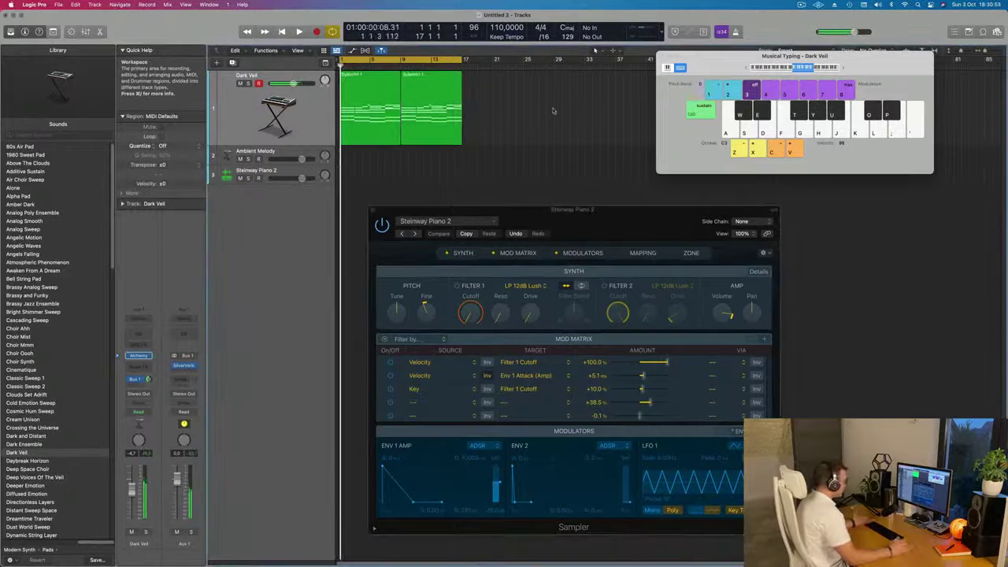
Step: Duplicate the Dark Veil track with the same settings
click(306, 124)
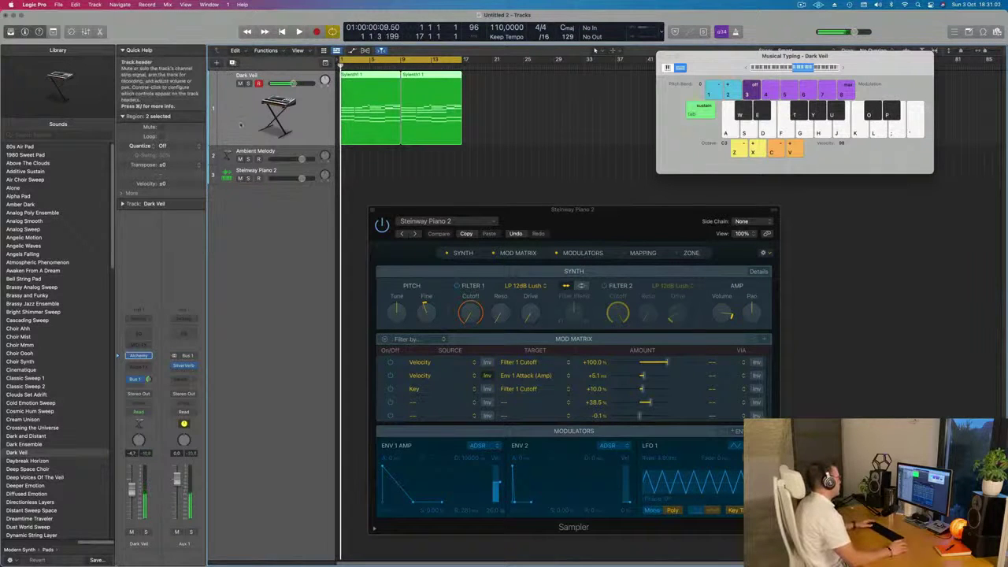
click(536, 117)
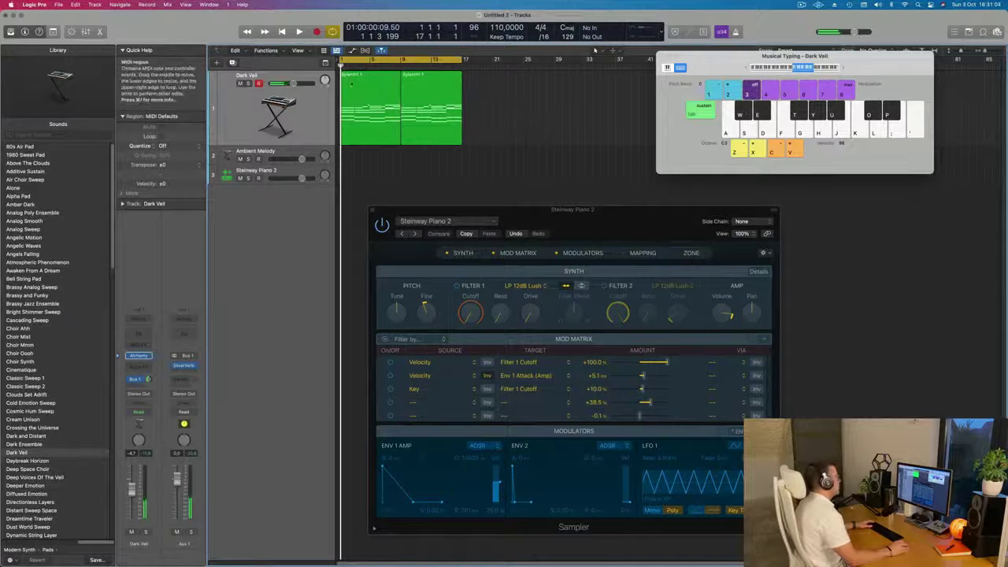
click(373, 126)
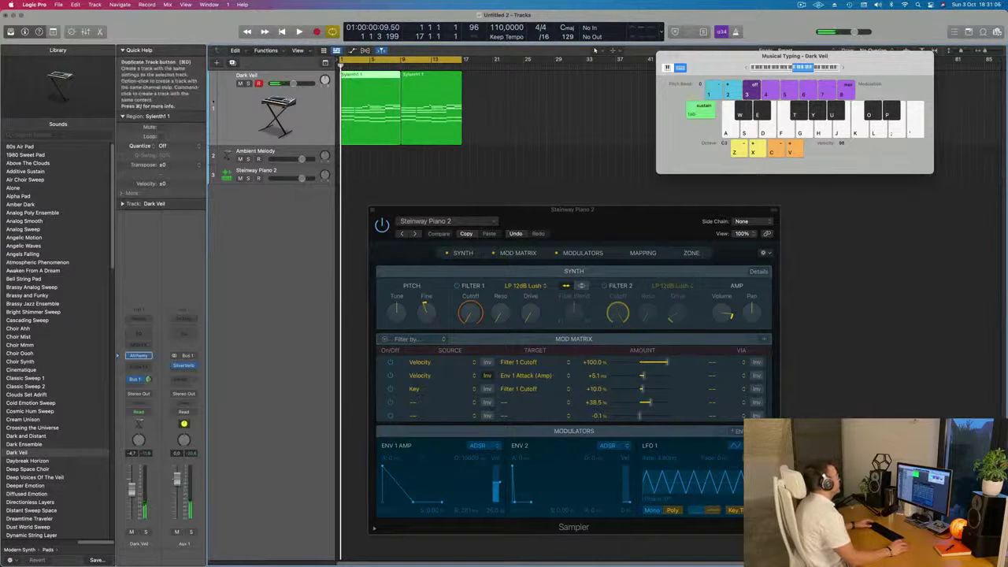
click(231, 62)
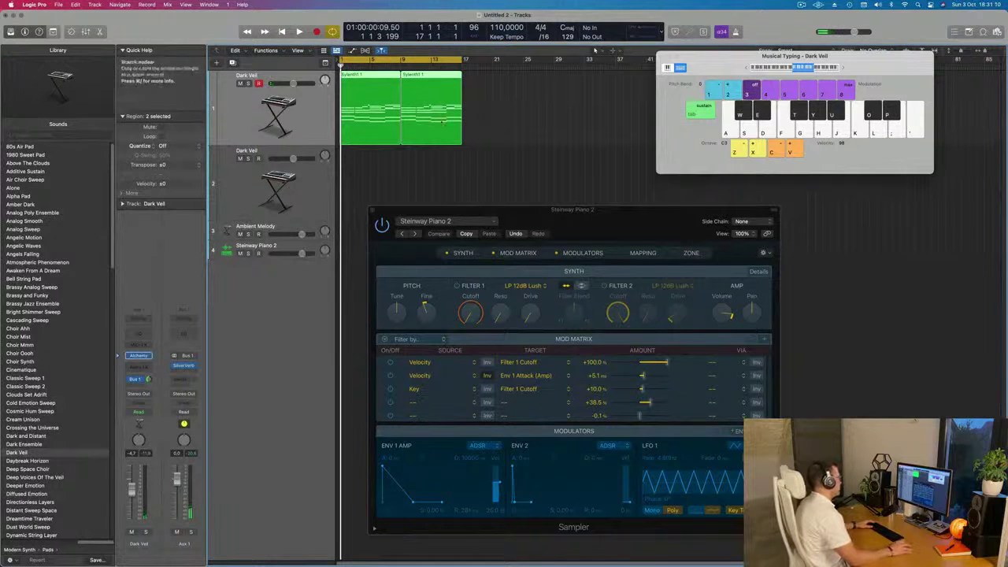
Step: Copy the first Dark Veil region onto the duplicated track at bar 1, keeping the Sampler window clear of the regions
click(368, 178)
drag(356, 119, 355, 176)
drag(512, 211, 719, 254)
click(412, 191)
click(357, 161)
key(space)
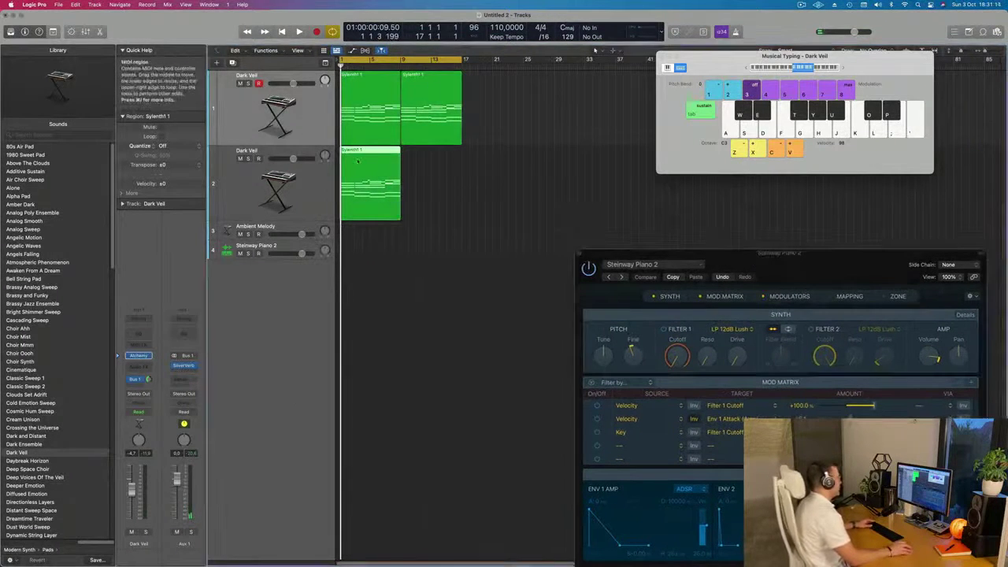
Step: Open the copied region in the Piano Roll and delete all upper notes, leaving only the four lowest bass notes
double_click(364, 151)
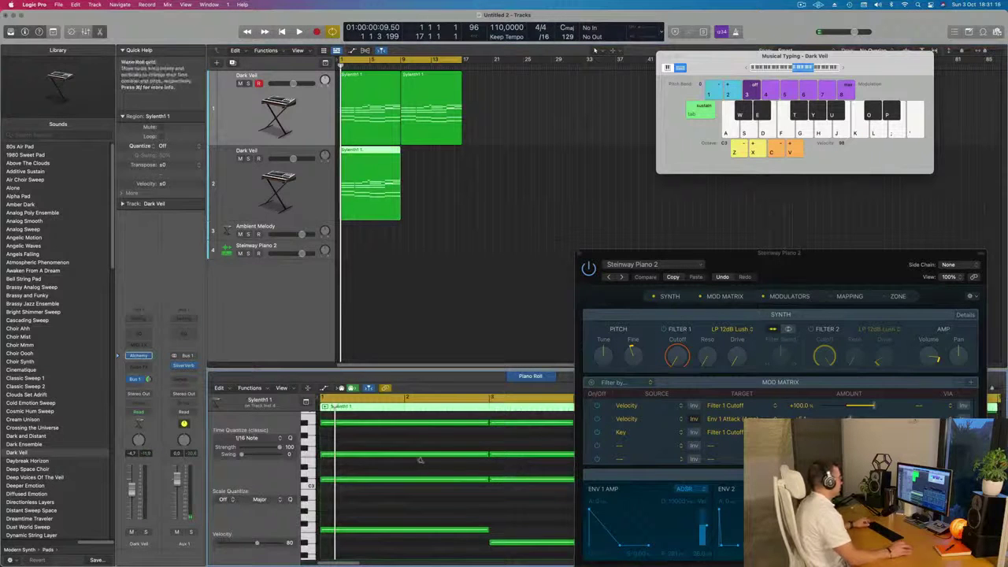
scroll(420, 462, left, 5)
scroll(390, 486, up, 1)
scroll(390, 485, down, 3)
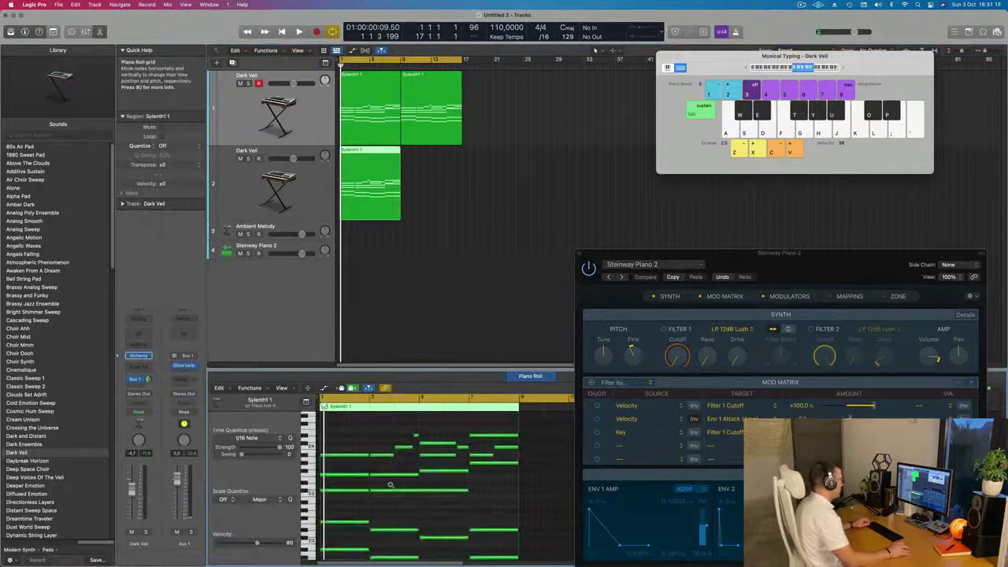
scroll(368, 508, down, 1)
key(super+a)
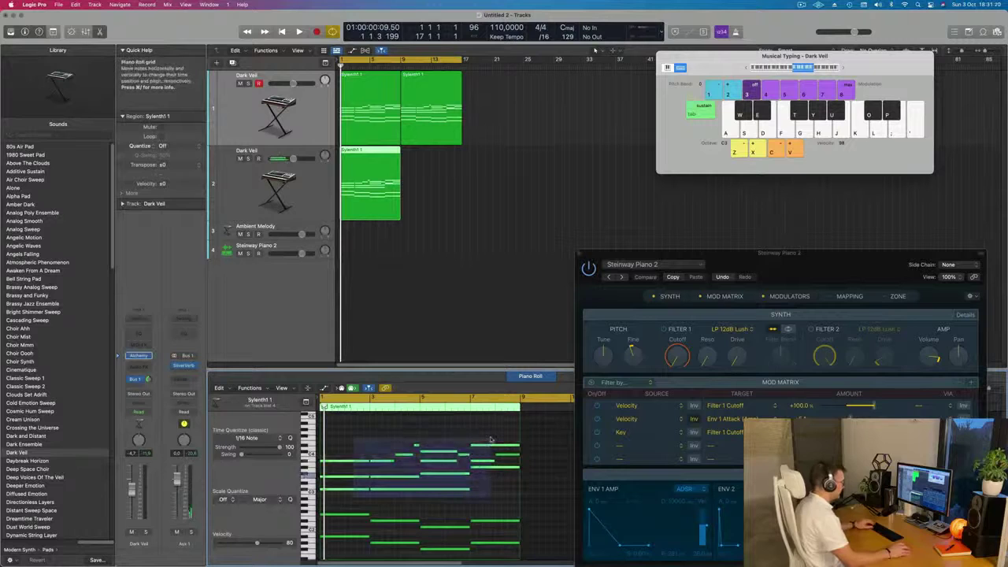
key(Delete)
drag(354, 496, 483, 533)
key(Delete)
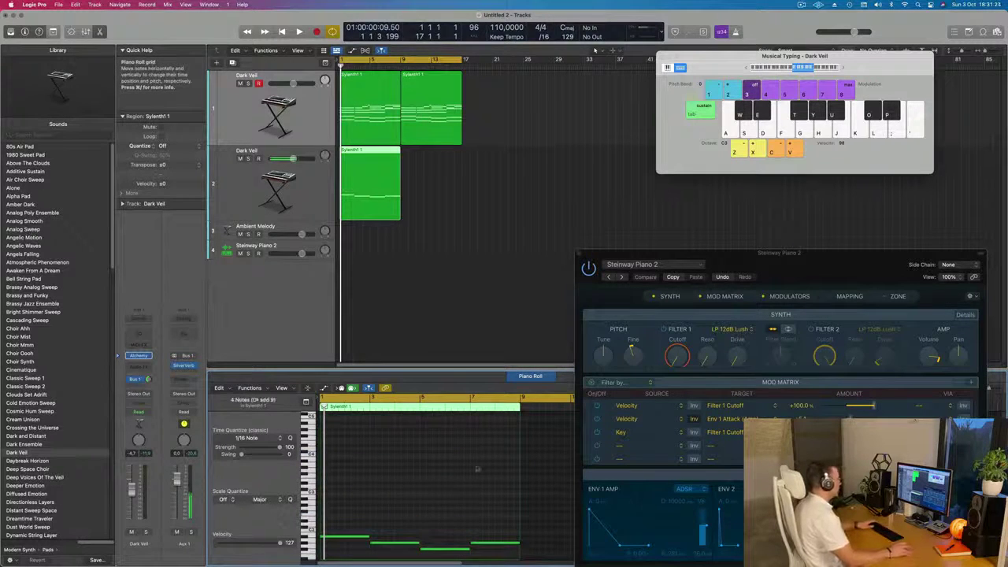
Step: Select the duplicated track and briefly play the project from the start to hear the bass notes
click(306, 203)
key(space)
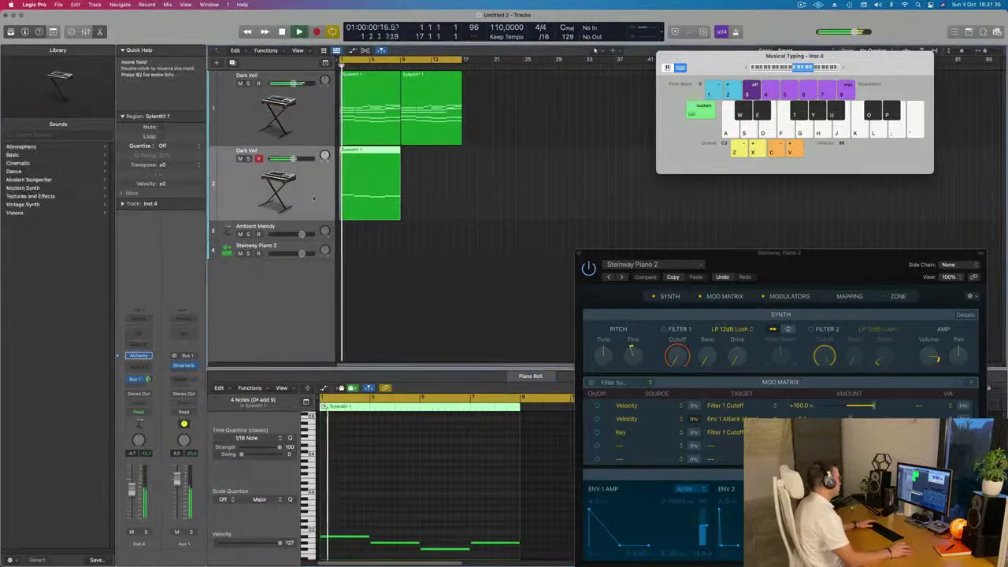
scroll(385, 493, down, 3)
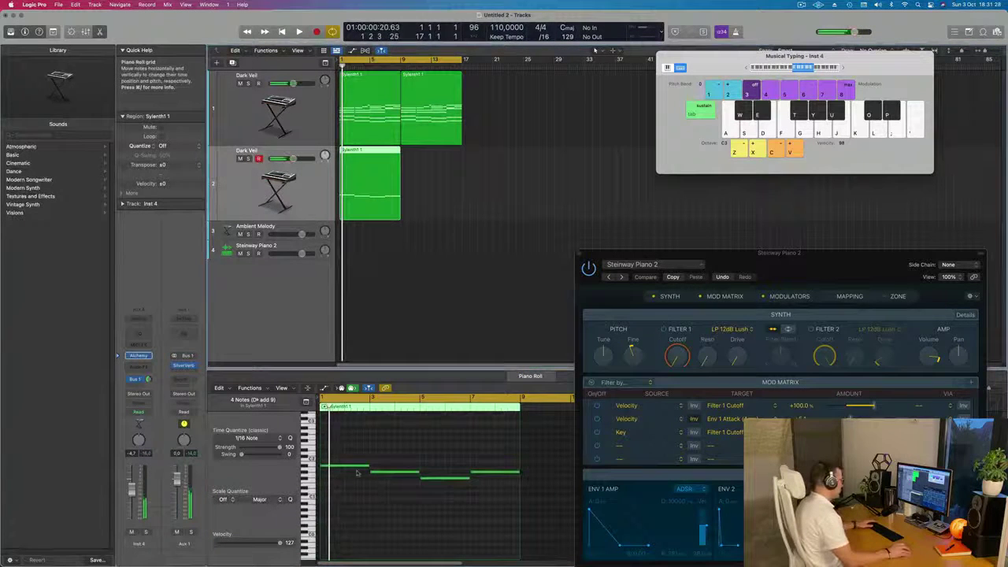
key(space)
key(space)
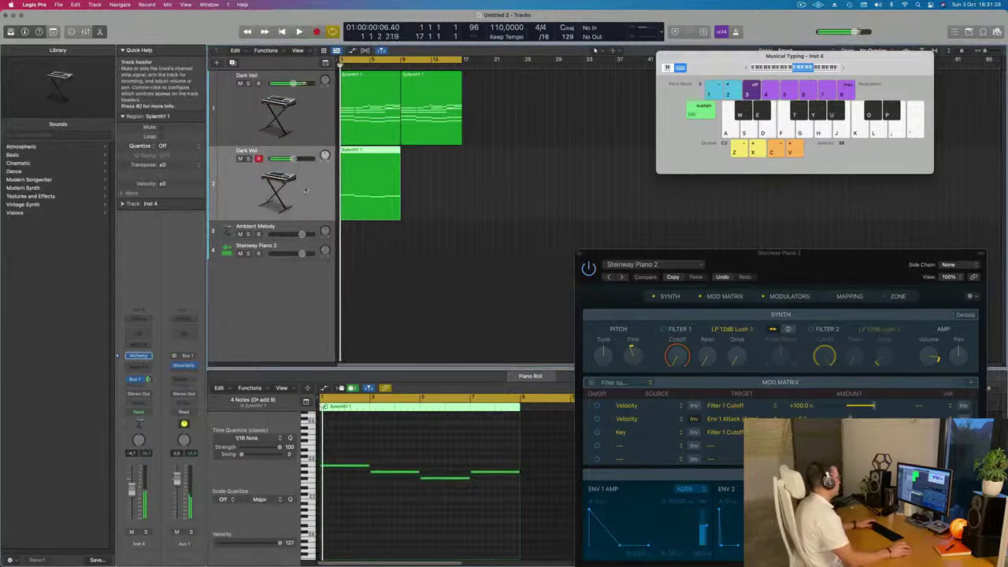
Step: Open the duplicated track's Alchemy instrument and filter its presets to the Bass category
click(138, 357)
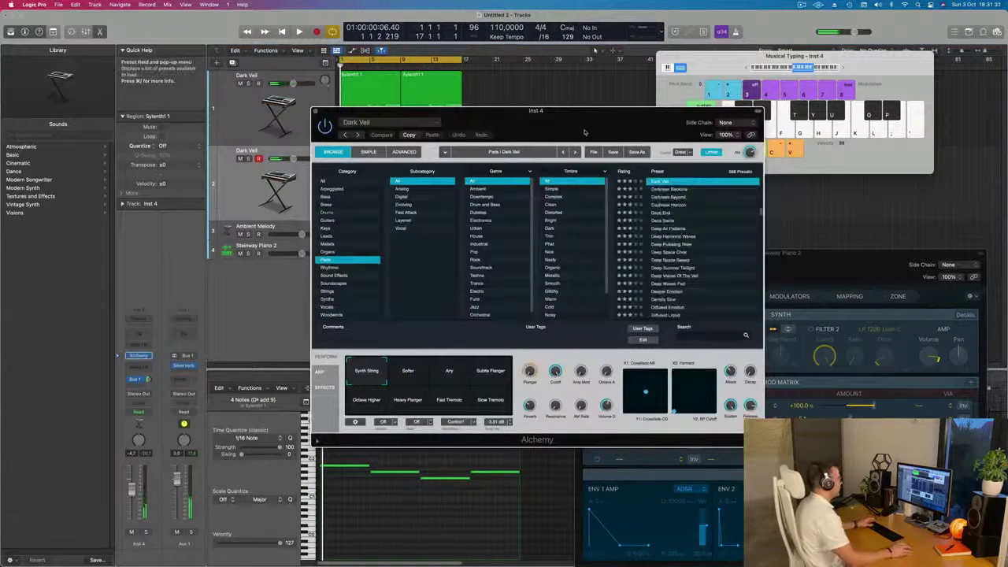
drag(592, 120, 695, 171)
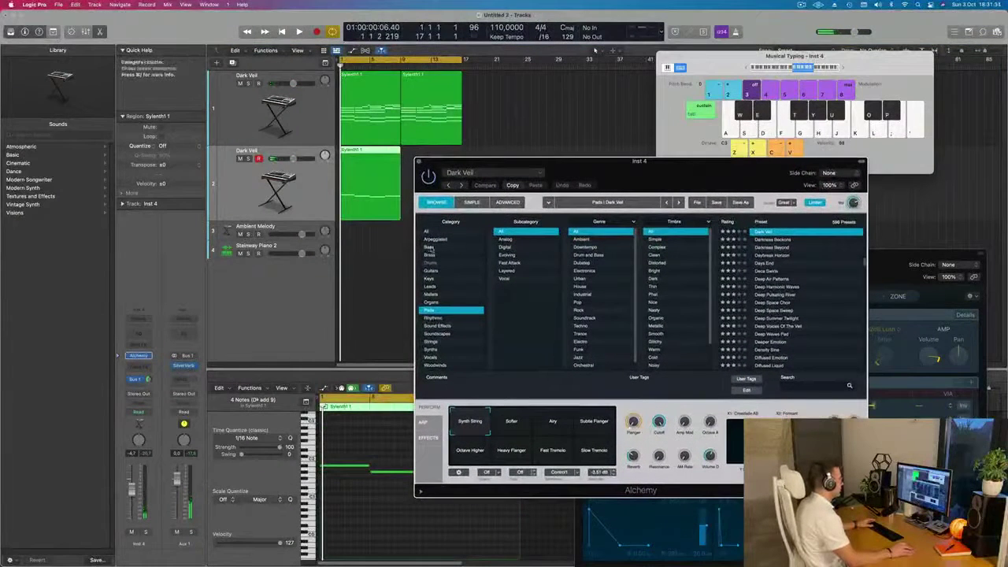
click(430, 247)
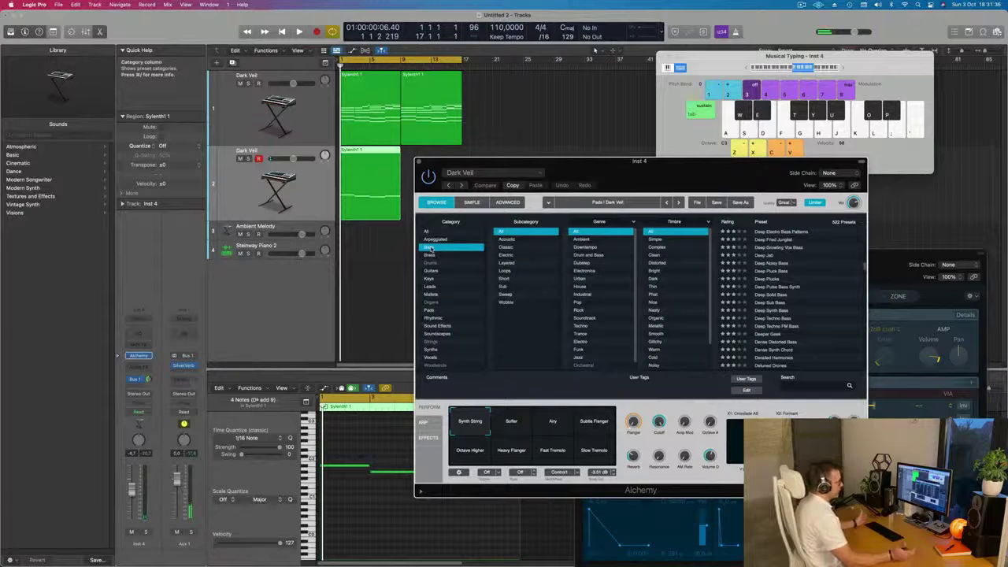
scroll(797, 287, up, 10)
scroll(812, 286, down, 5)
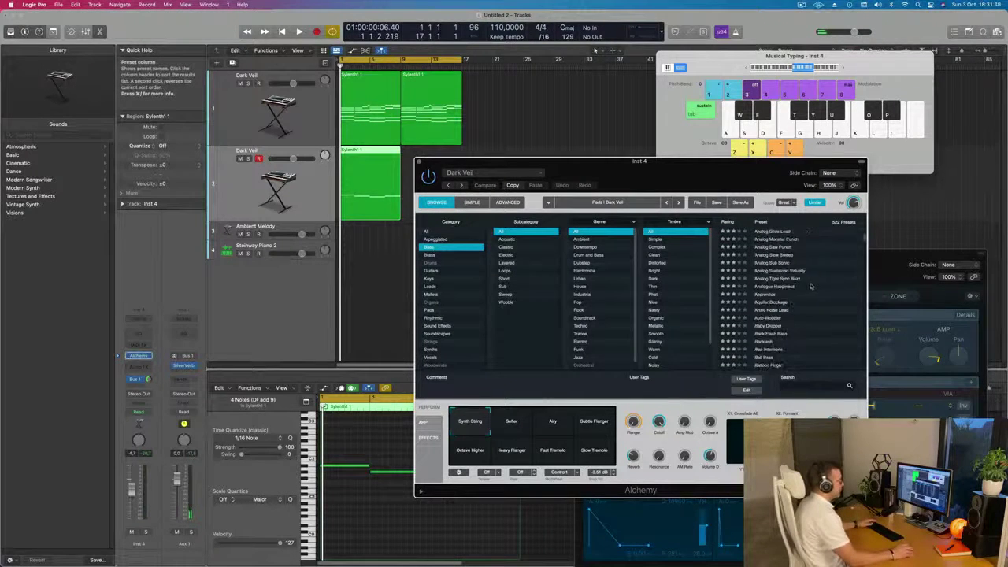
Step: Repeat the bass region once on the duplicated track to fill bars 9 to 17, keeping the Alchemy window clear of the regions
drag(697, 172, 730, 151)
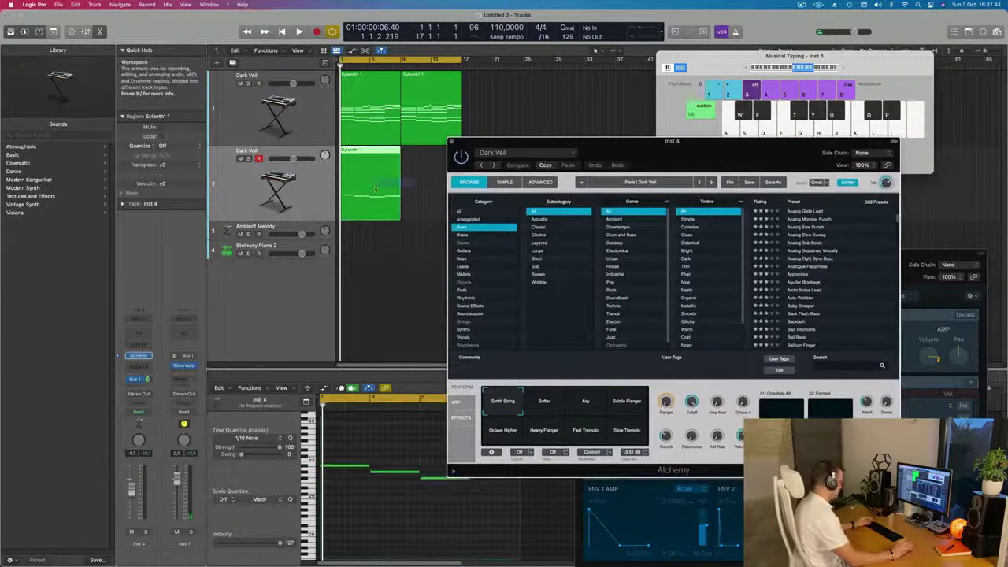
click(376, 189)
key(super+r)
drag(746, 150, 726, 155)
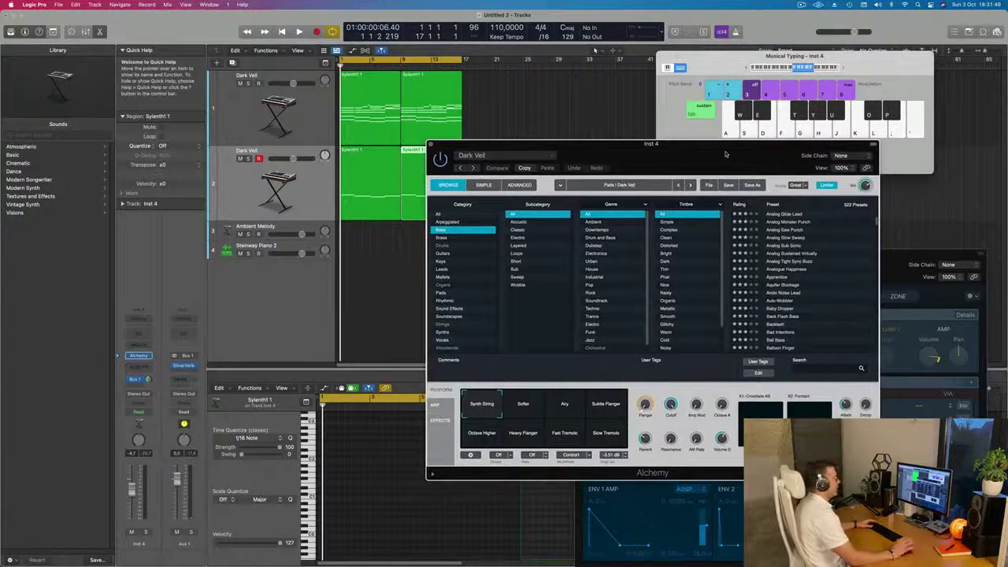
drag(726, 154, 760, 126)
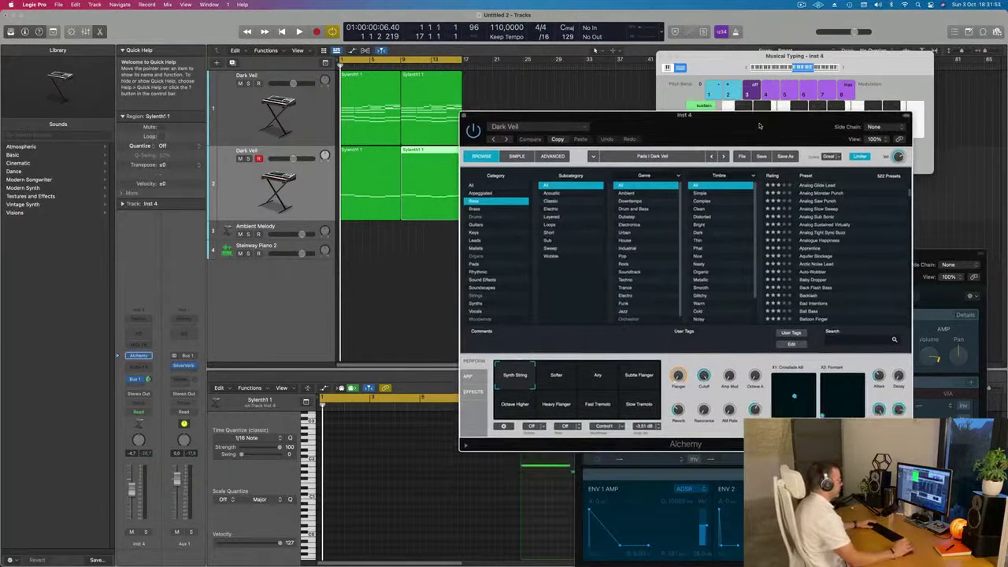
drag(760, 126, 798, 73)
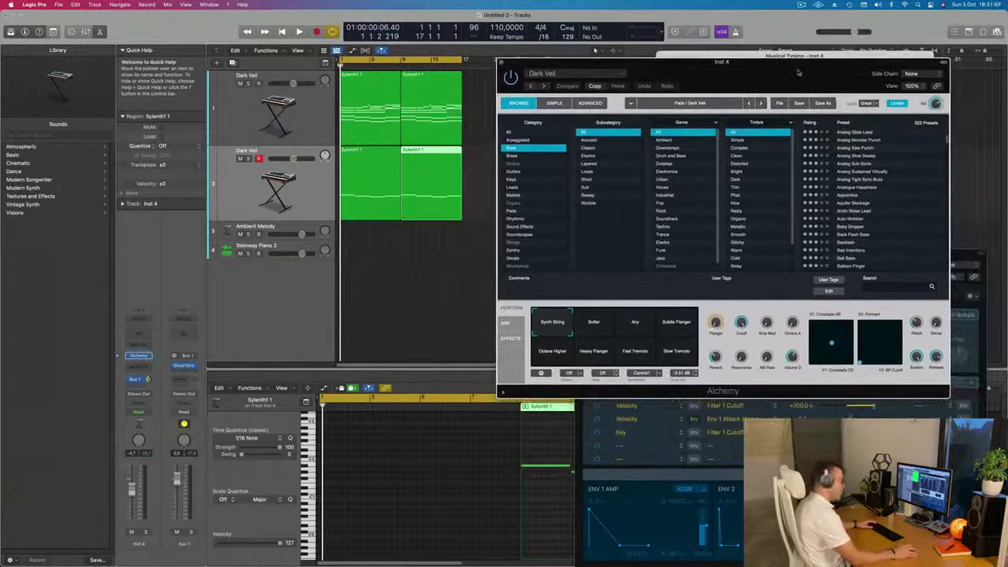
Step: Try the Bass And Lead preset on the duplicated track and start playback
scroll(874, 182, down, 3)
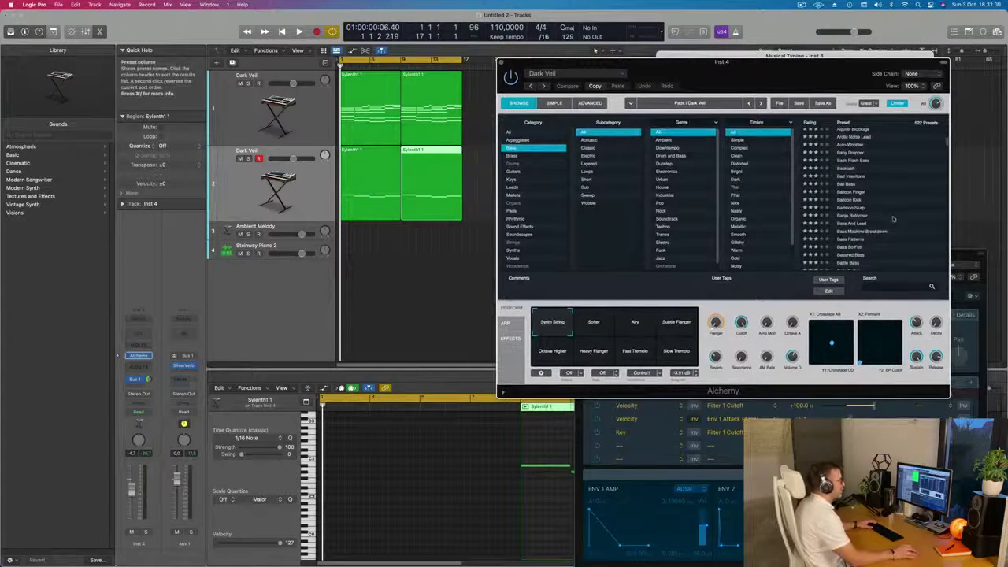
click(850, 225)
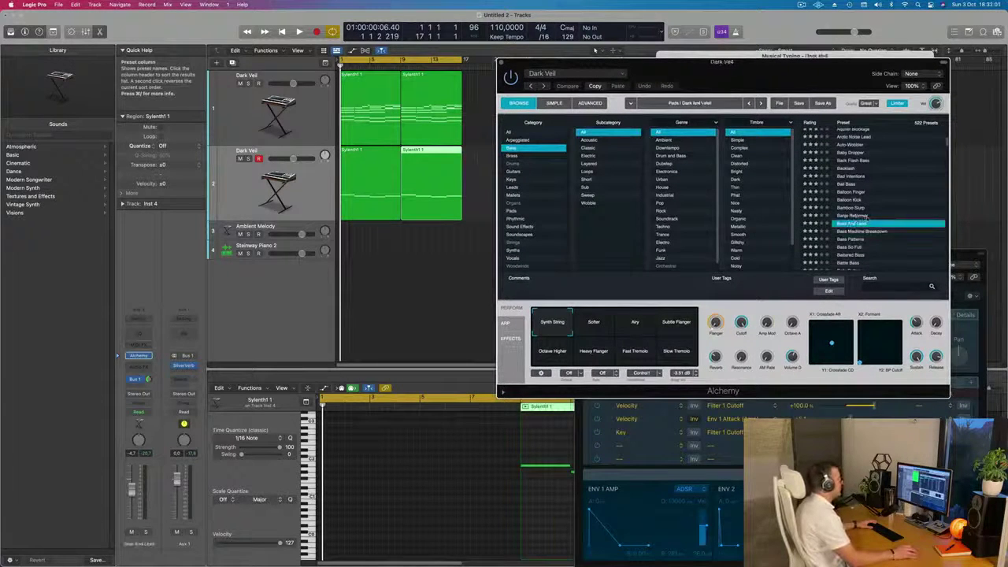
key(space)
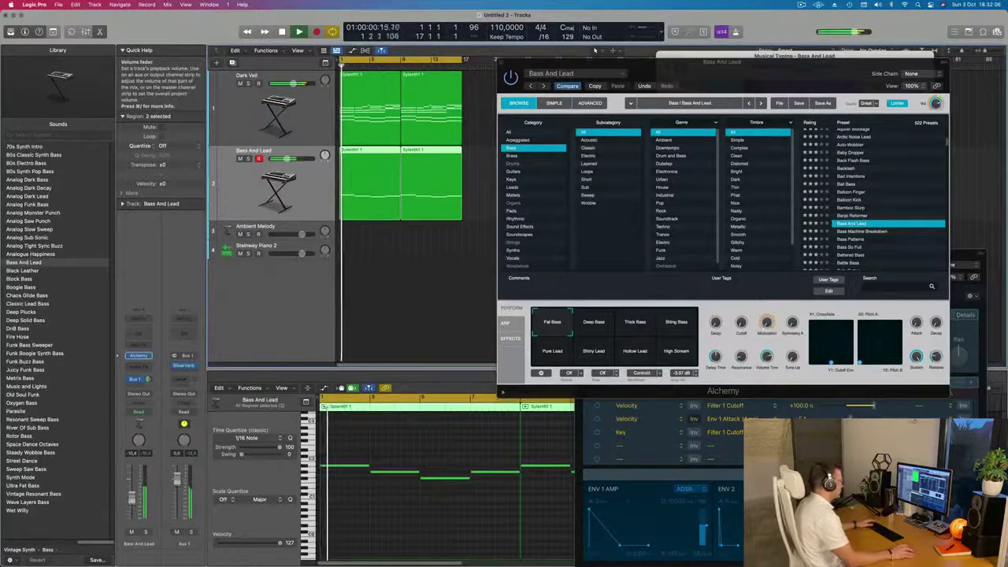
Step: Audition the preset's Thick Bass, Biting Bass, Pure Lead, Shiny Lead and Hollow Lead snapshots, and return to Fat Bass
click(642, 328)
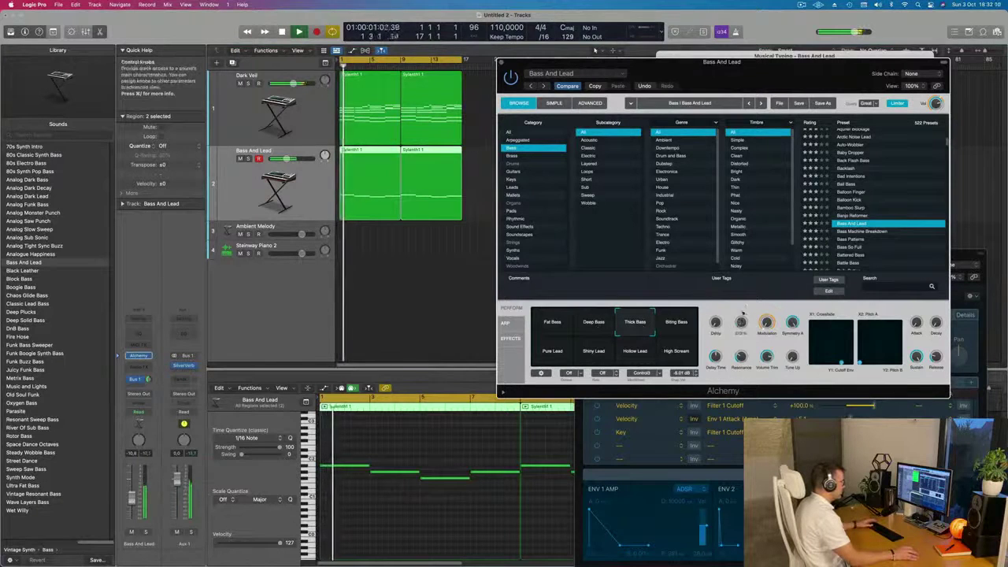
click(678, 325)
click(560, 351)
click(597, 353)
click(636, 354)
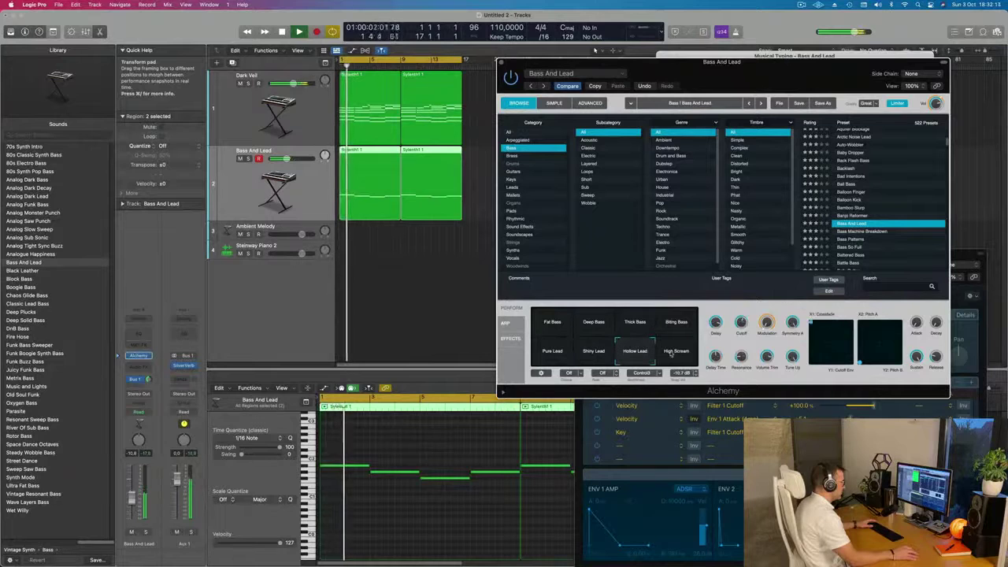
click(560, 330)
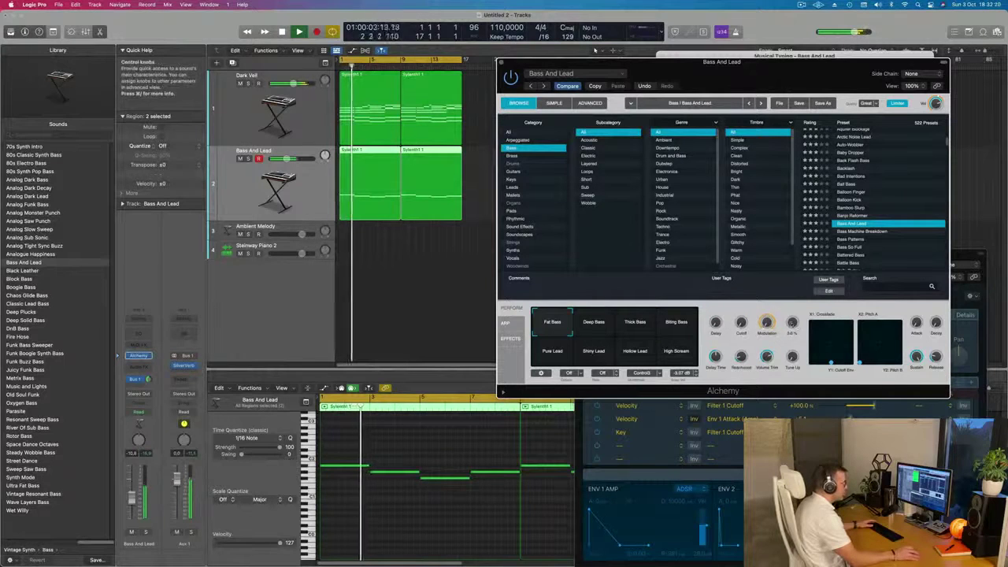
Step: Audition the Bass Machine Breakdown preset, load Bass So Full instead and stop playback
click(876, 232)
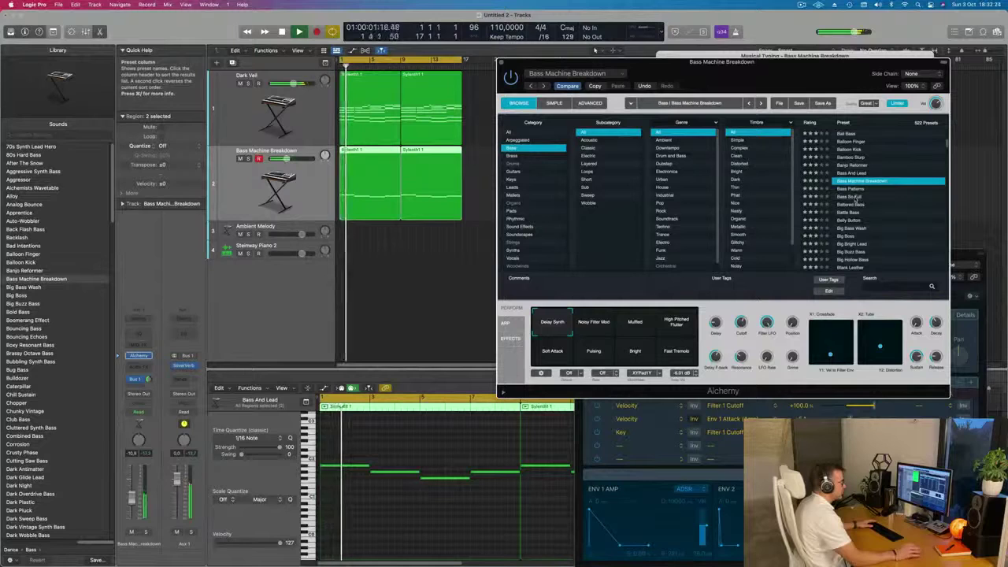
click(855, 197)
key(space)
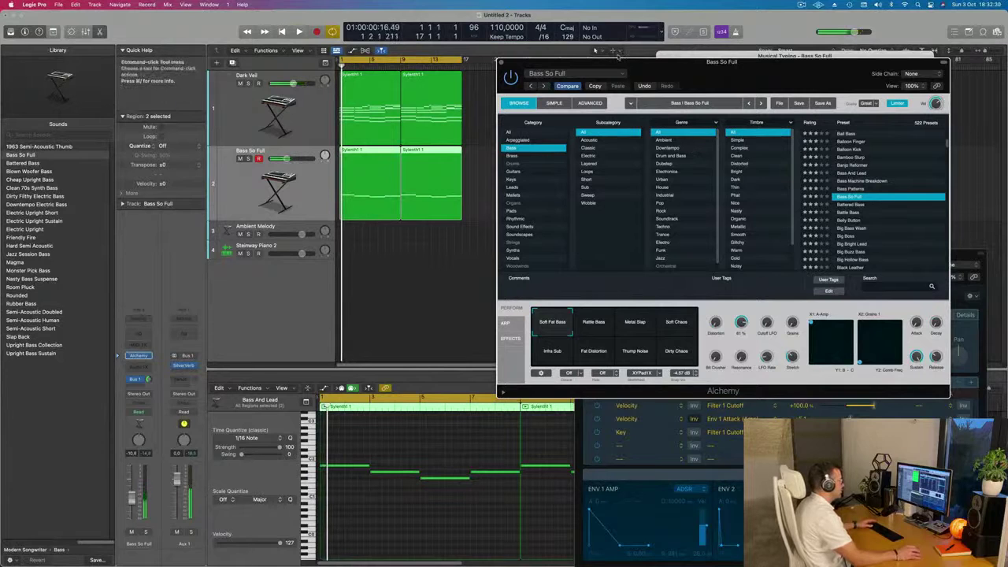
Step: Examine the Bass So Full preset's arpeggiator and effects settings and Alchemy's Advanced, Simple and Browse views
click(504, 324)
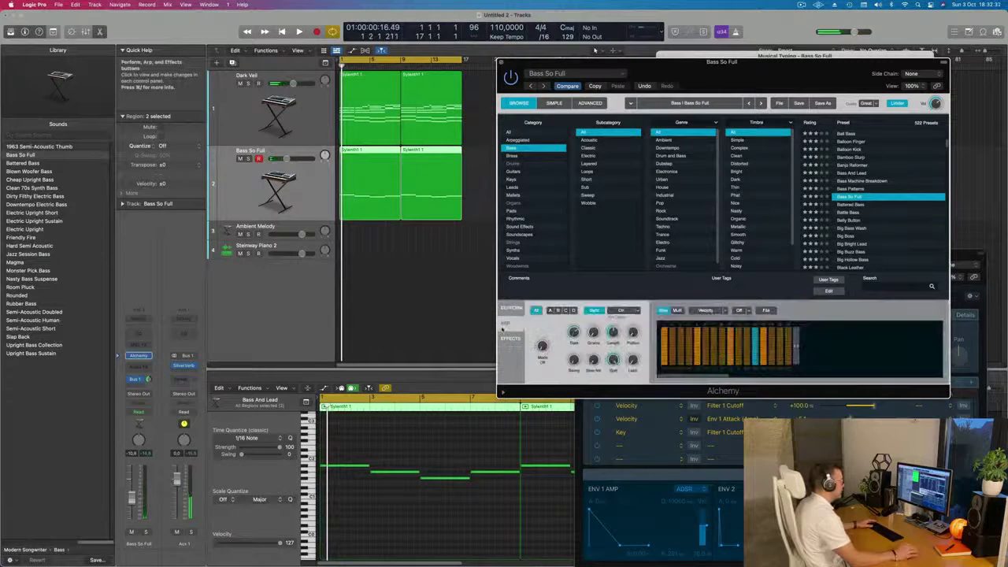
click(510, 338)
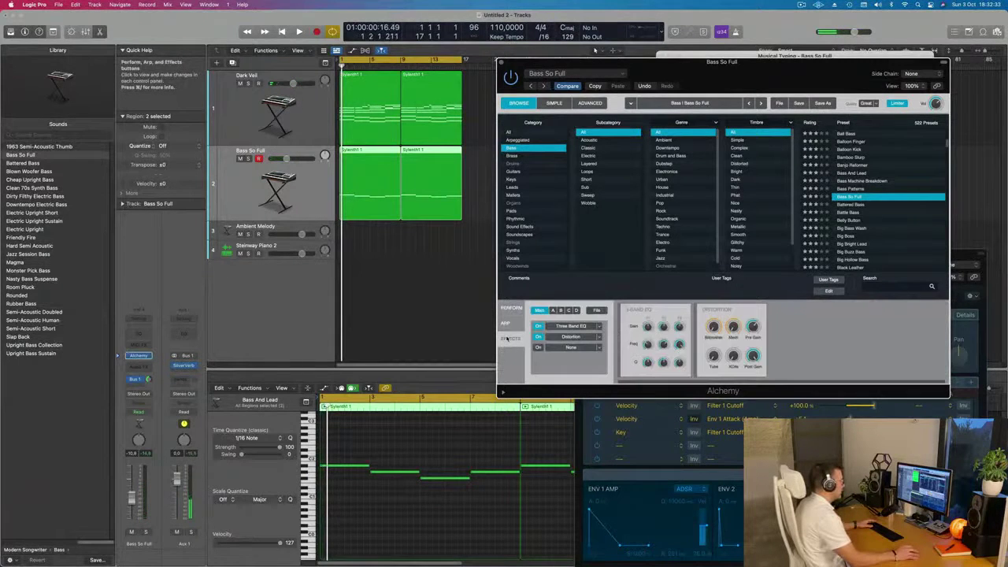
click(589, 103)
click(555, 104)
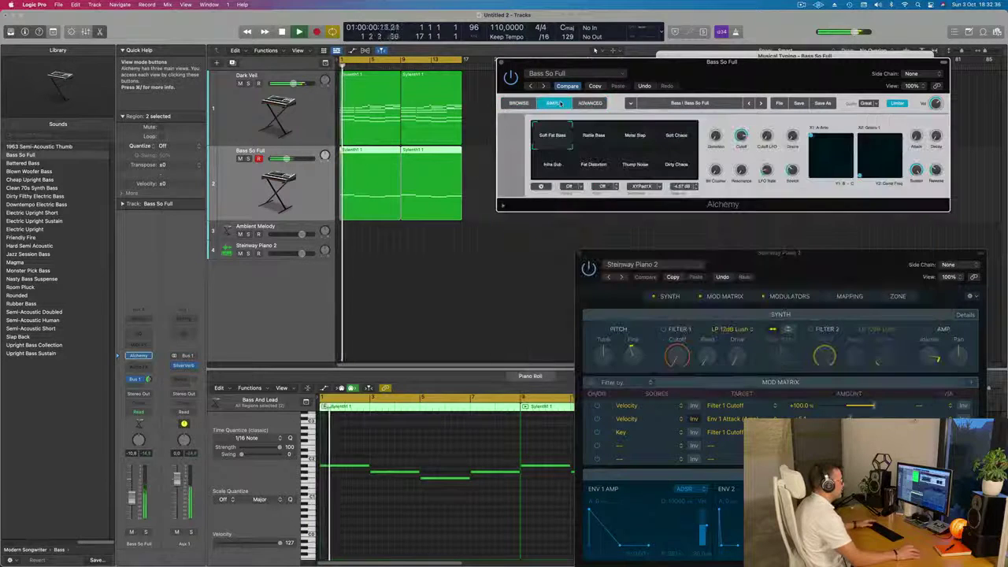
click(535, 103)
key(space)
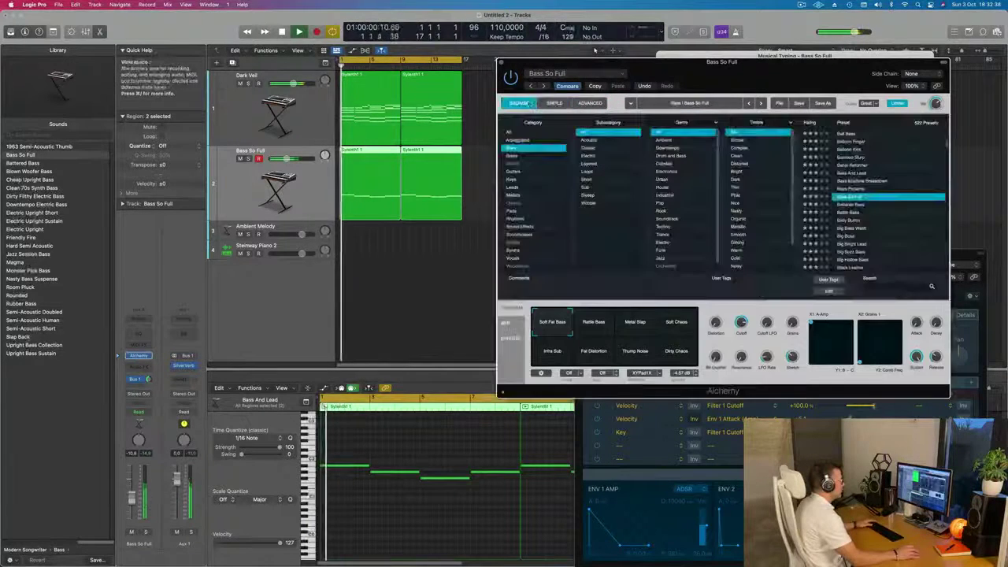
Step: Show Alchemy's Advanced view and choose the Rattle Bass snapshot during playback
click(592, 104)
key(space)
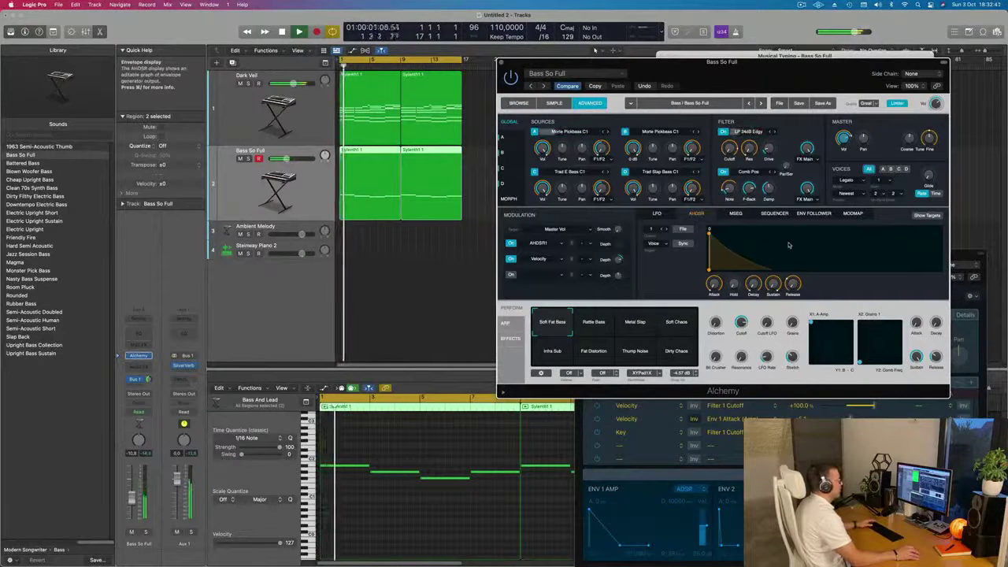
click(593, 322)
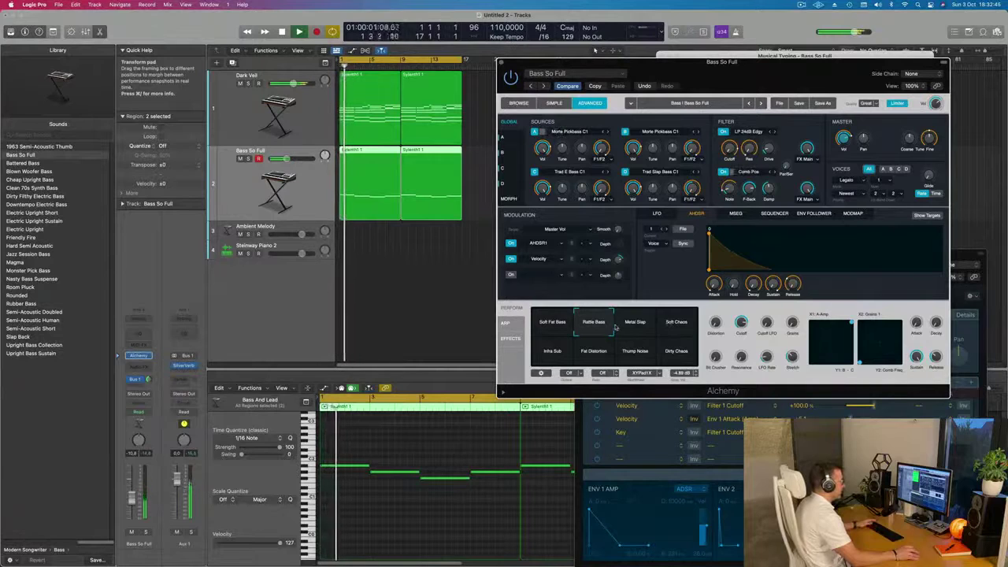
Step: Choose the Soft Fat Bass snapshot and lengthen the AHDSR 1 envelope's decay and hold to about 20 each during playback
click(550, 319)
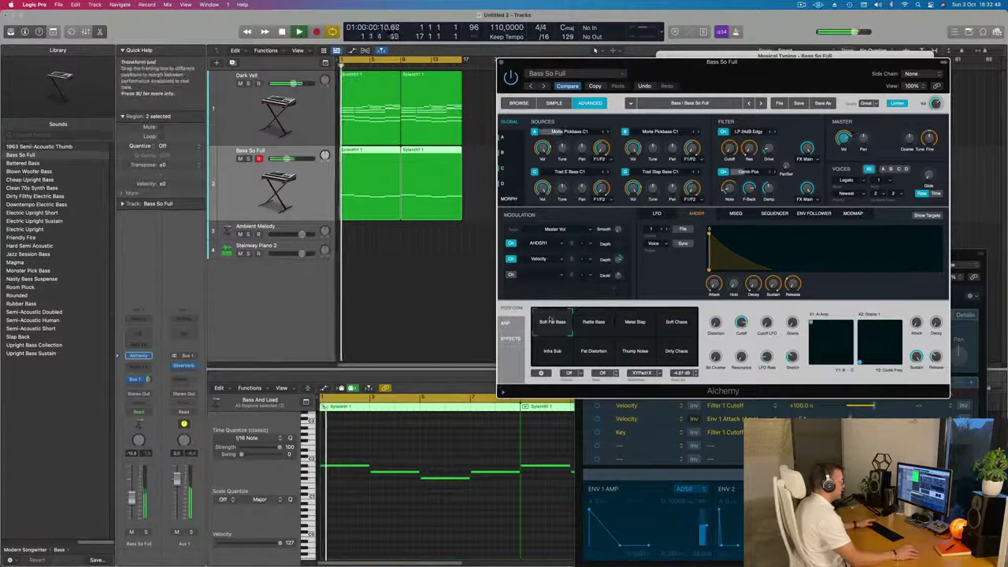
key(space)
drag(729, 235, 911, 268)
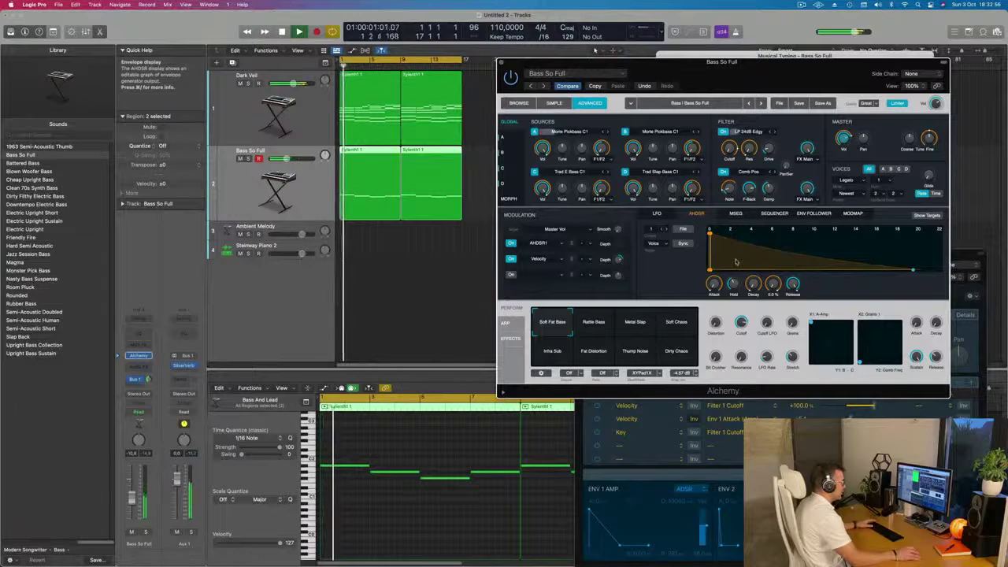
drag(711, 234, 838, 237)
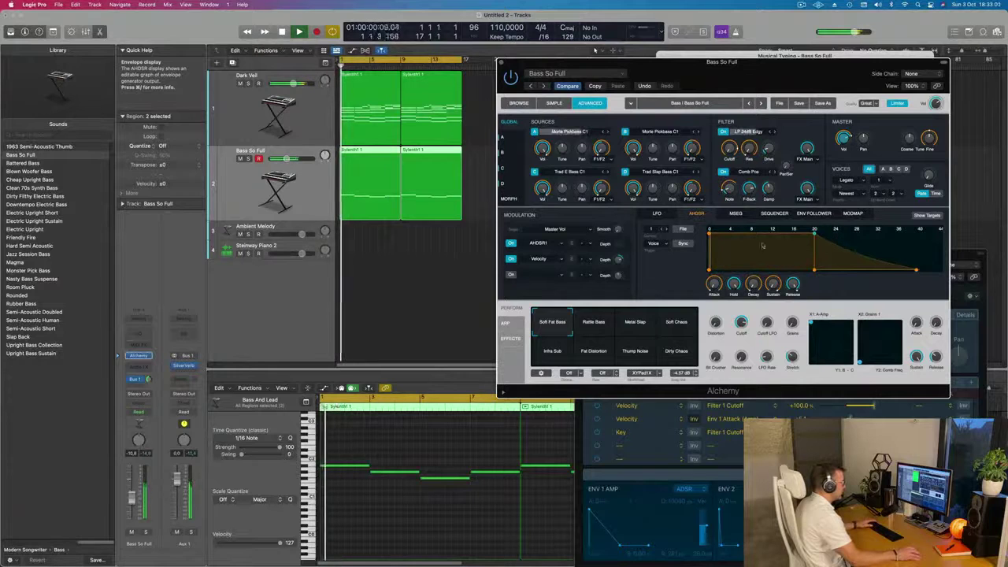
Step: Examine Alchemy's LFO, MSEG, Sequencer, Env Follower and ModMap modulation settings, and stop playback
click(657, 213)
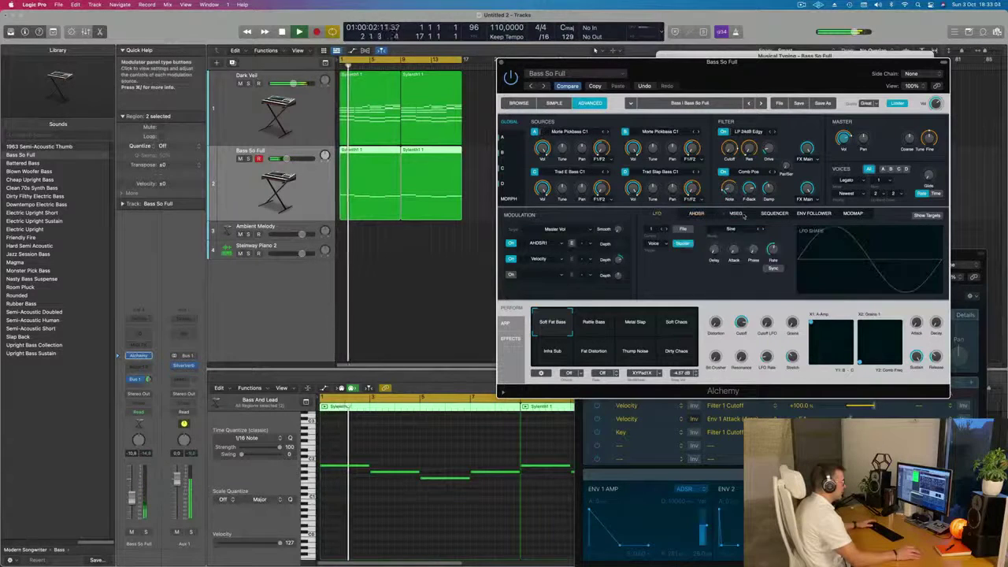
click(738, 214)
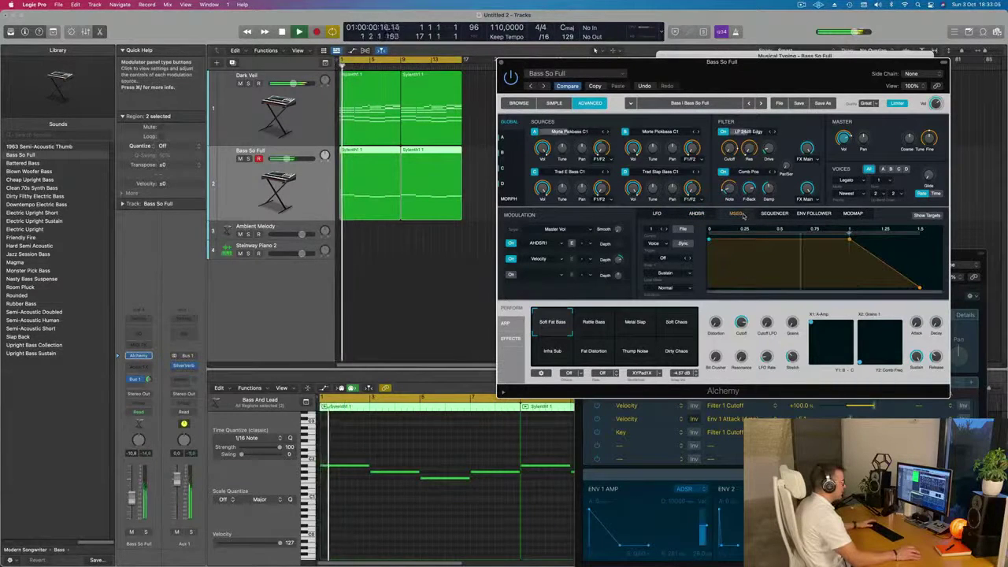
click(773, 214)
click(813, 213)
click(853, 213)
key(space)
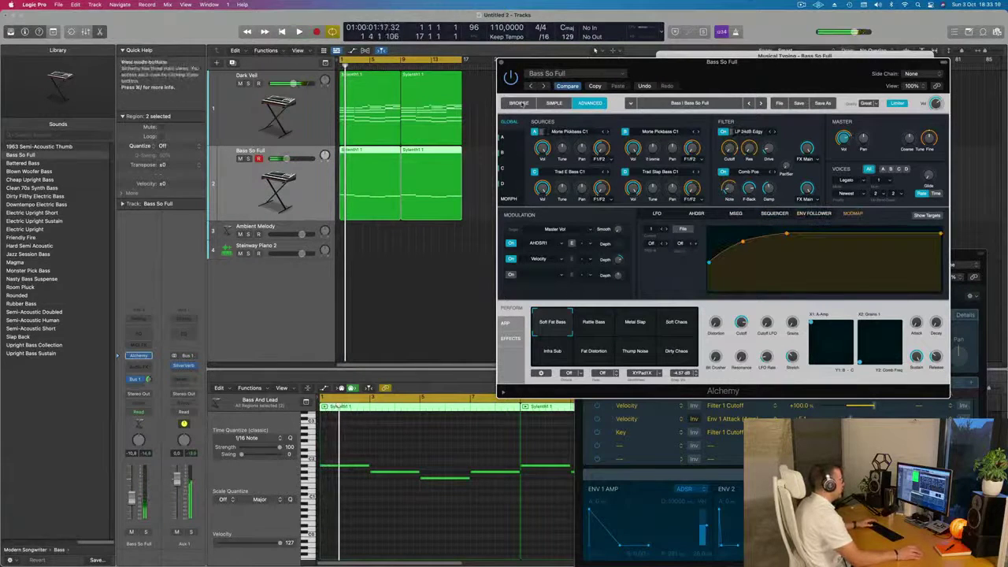
Step: Return to Alchemy's preset browser and audition the Belly Button and Big Bright Lead presets on the bass track
click(518, 103)
scroll(811, 184, down, 2)
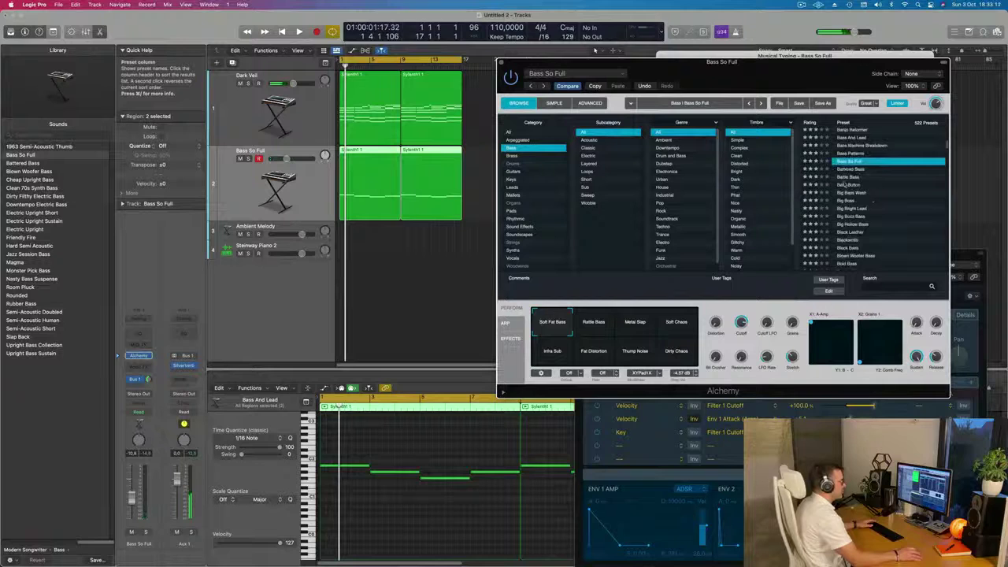
click(845, 184)
scroll(844, 184, down, 2)
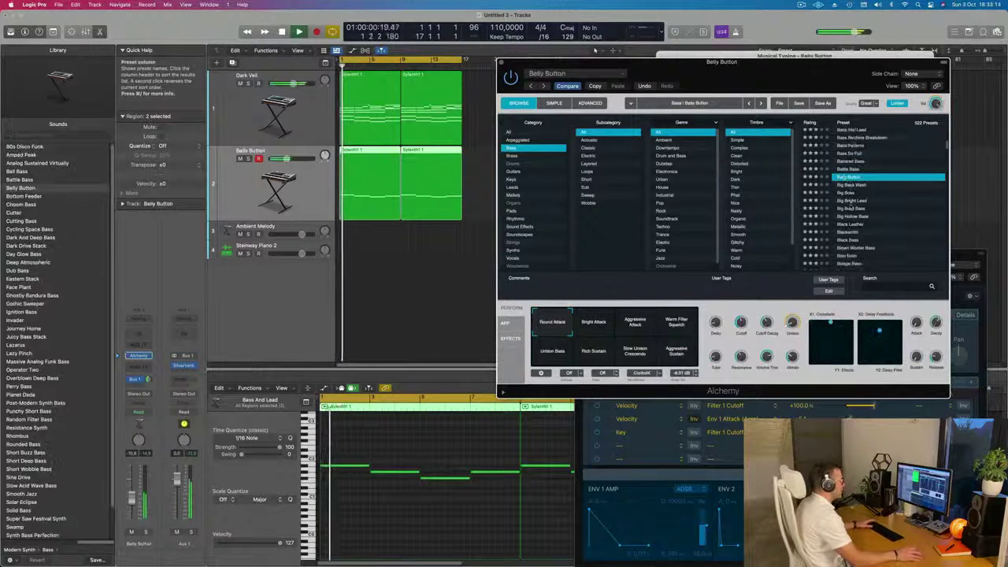
click(844, 184)
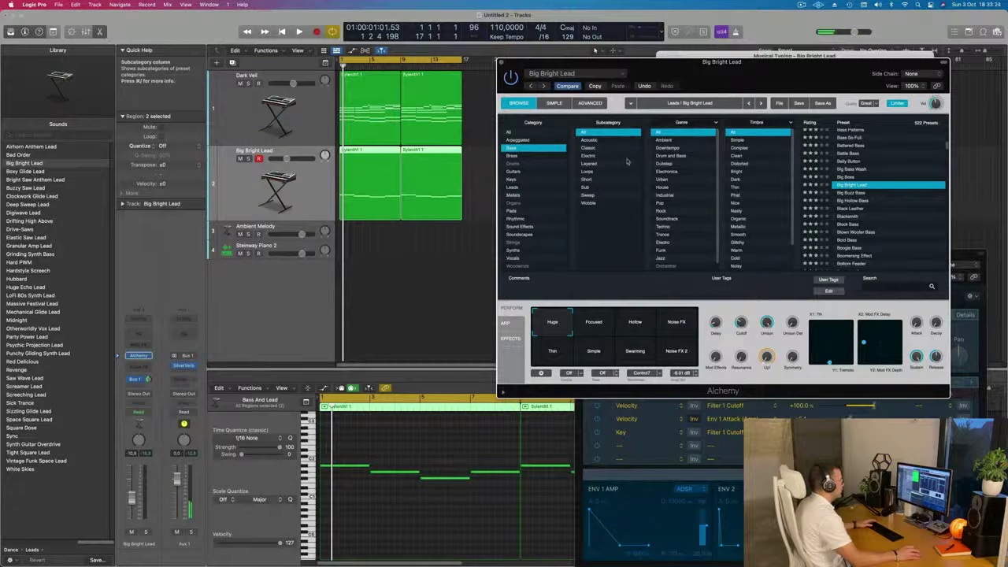
Step: Filter the bass presets to the Layered subcategory, load Layered Kick Bass and start playback
click(588, 163)
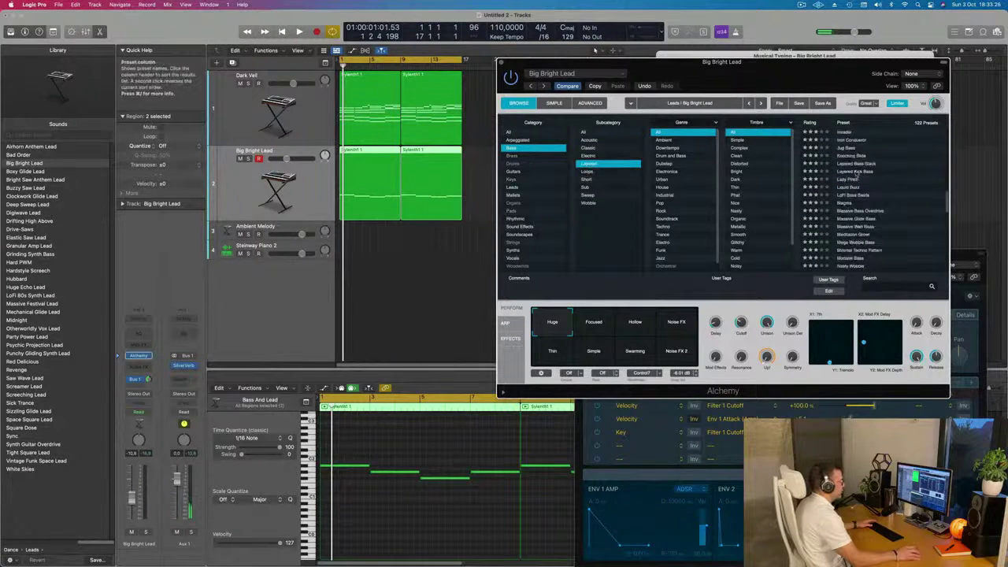
click(858, 171)
key(space)
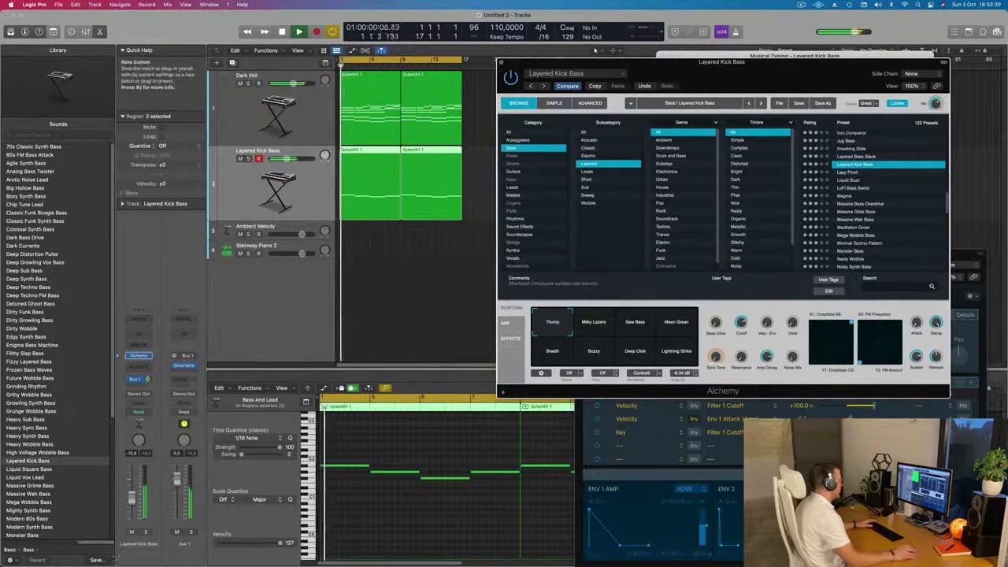
Step: Solo the Layered Kick Bass track to set its volume to -4.7 dB, unsolo it and close its Alchemy window
click(145, 533)
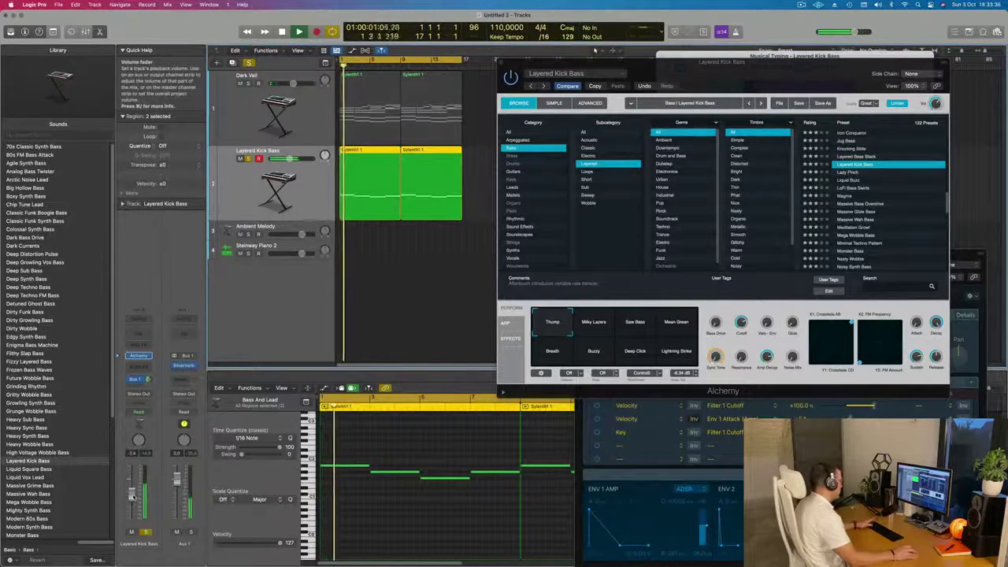
key(s)
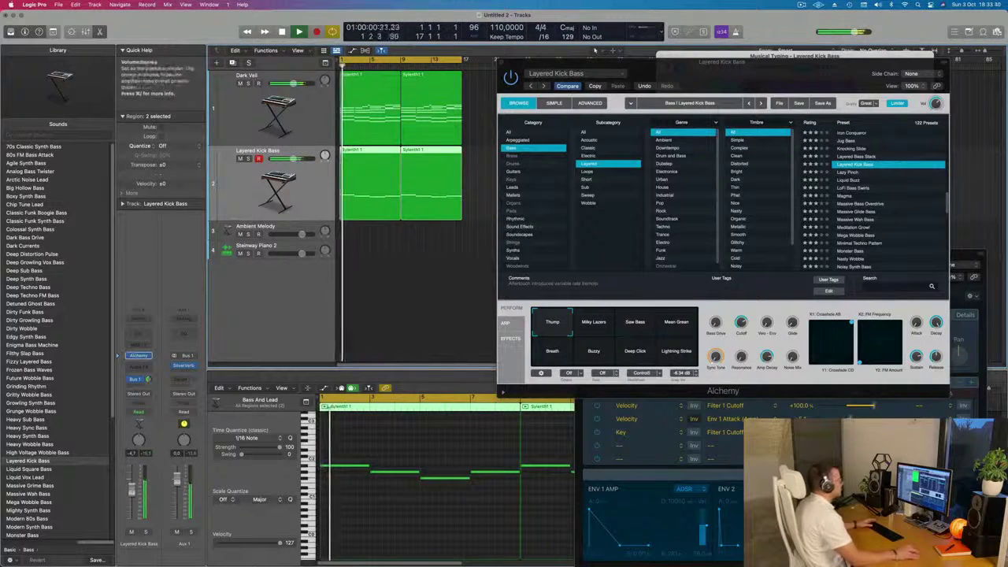
drag(779, 64, 727, 112)
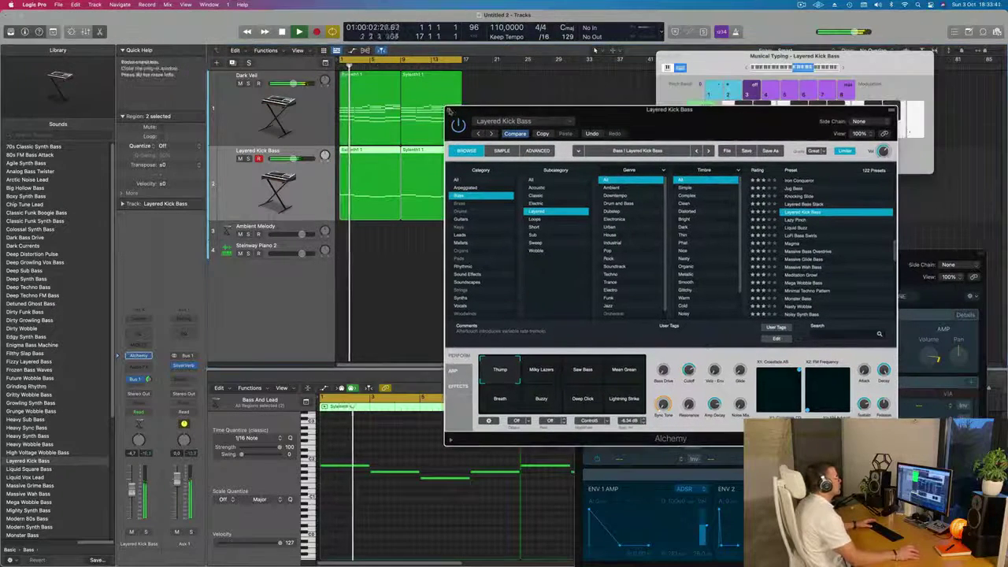
click(450, 111)
Step: Select all four pad and bass regions and repeat them once so both tracks extend to bar 33
scroll(424, 161, down, 2)
drag(466, 126, 344, 171)
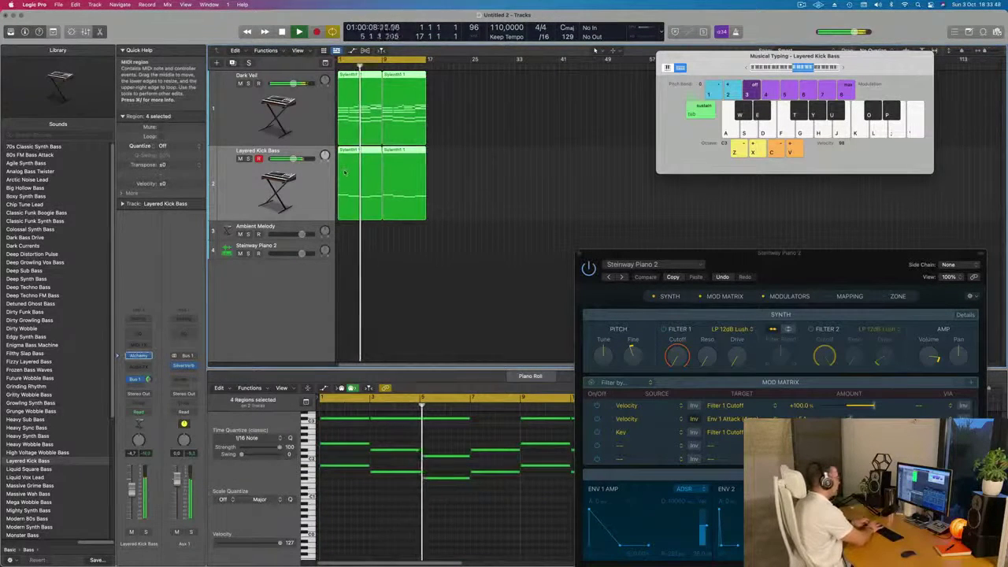
key(super+r)
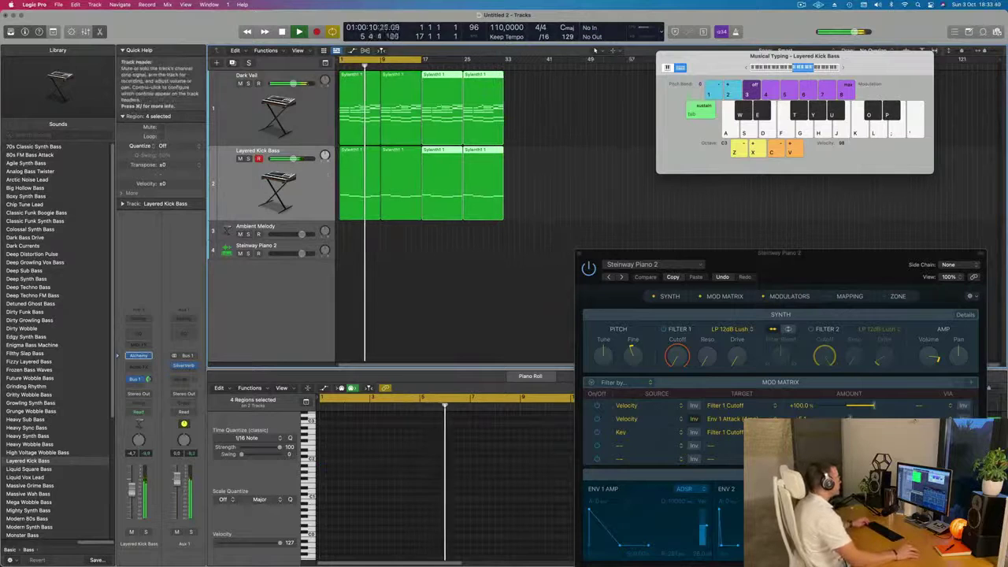
Step: Copy the first Dark Veil region to the start of the Ambient Melody track and stop playback
click(254, 110)
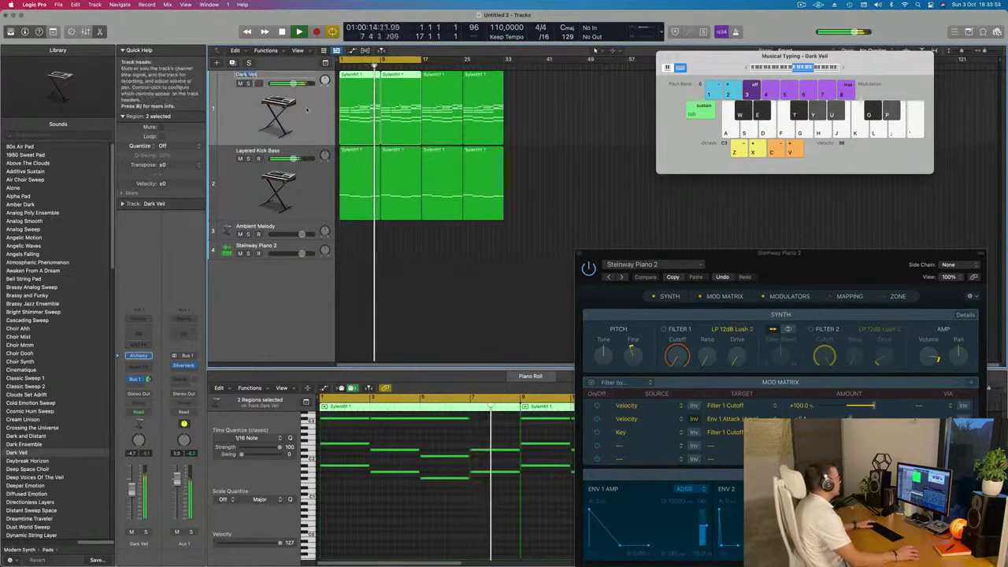
click(372, 104)
drag(371, 106, 356, 233)
key(space)
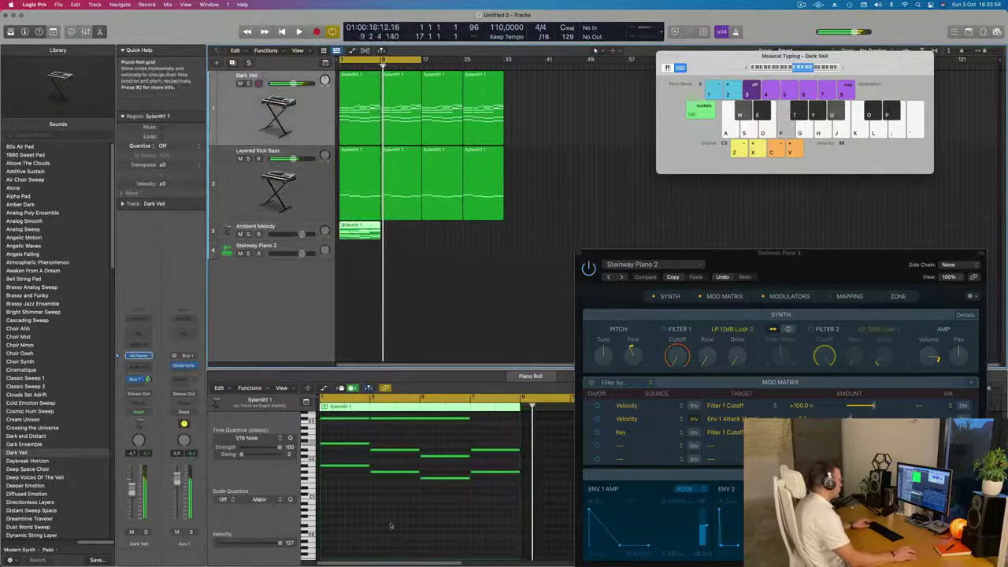
Step: Delete the low bass notes from the copied Ambient Melody region, keeping its upper chord notes, and play it
scroll(390, 527, up, 4)
scroll(400, 474, down, 2)
click(393, 518)
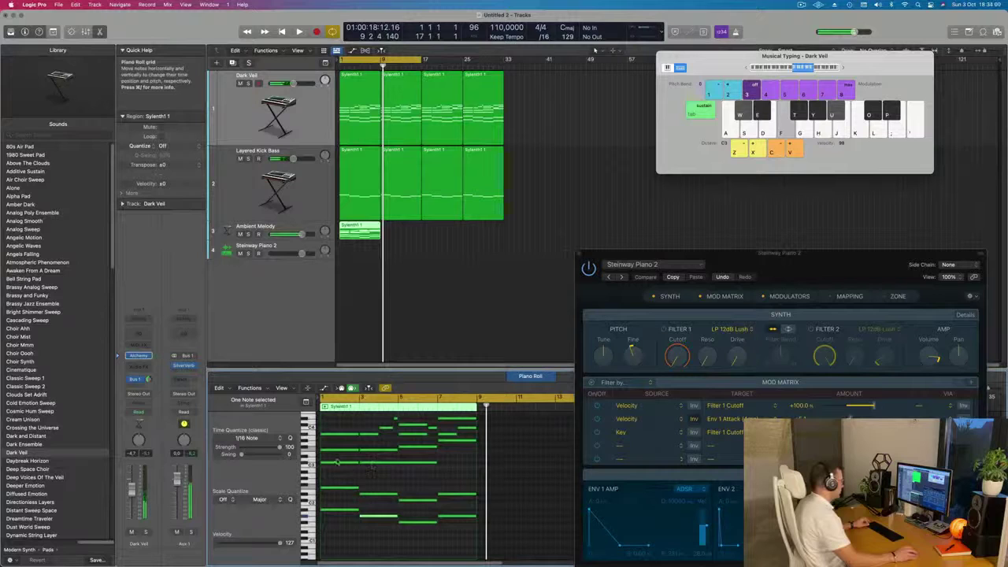
scroll(337, 463, up, 2)
drag(336, 462, 439, 533)
scroll(396, 501, up, 3)
key(space)
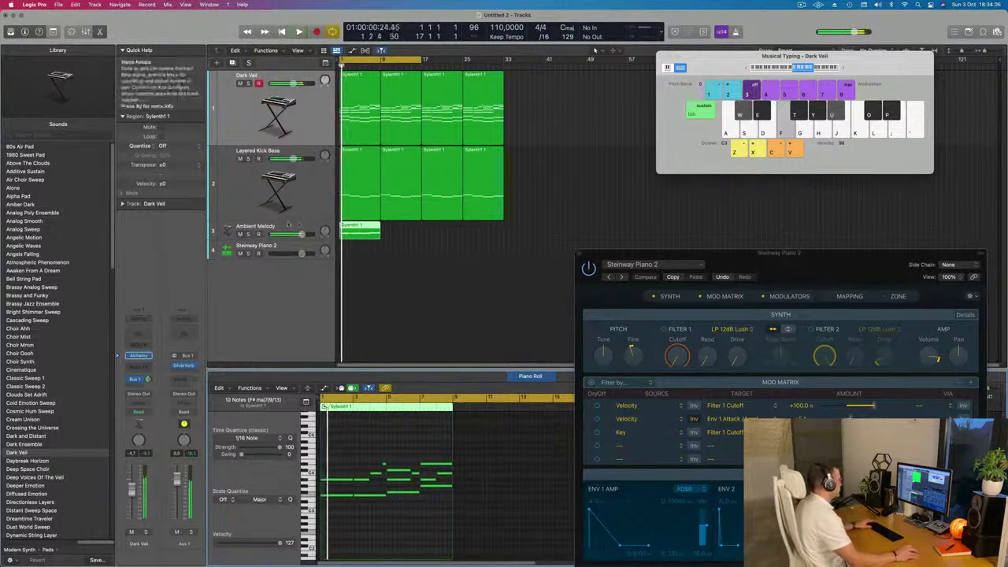
Step: Set the Ambient Melody track's volume to -12.4 dB, delete the region's upper notes to leave only the lowest line, and replay
click(271, 226)
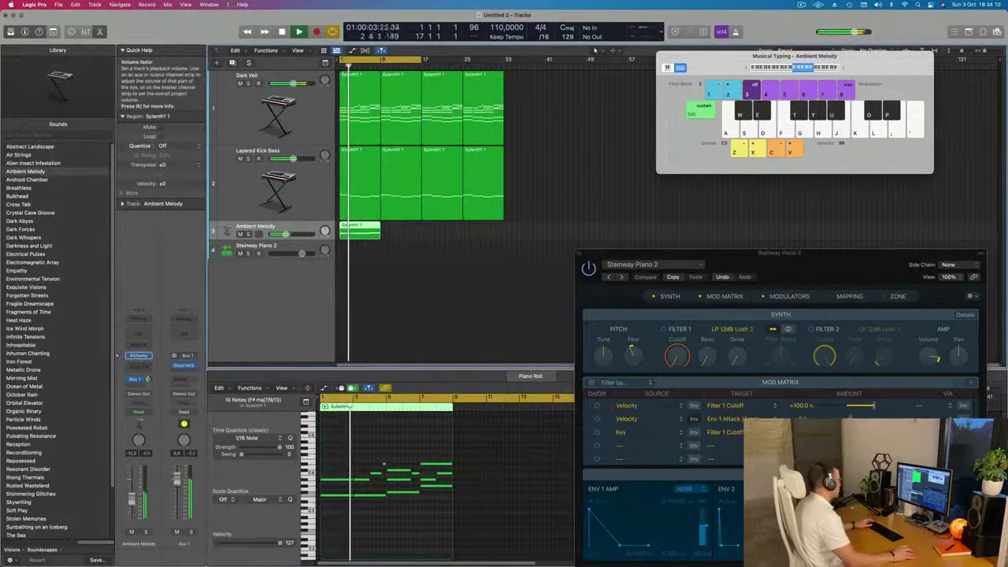
drag(132, 500, 132, 505)
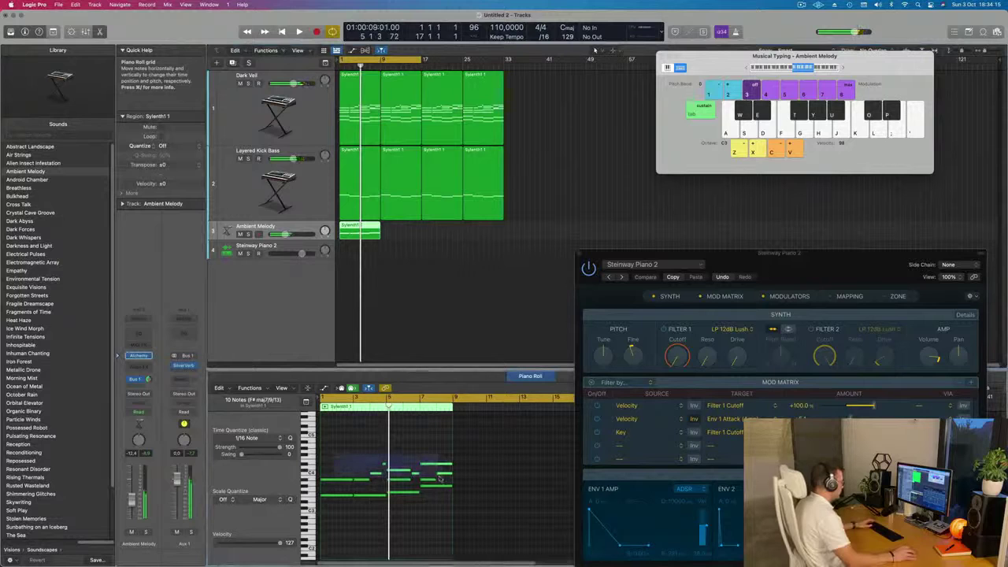
drag(441, 481, 442, 482)
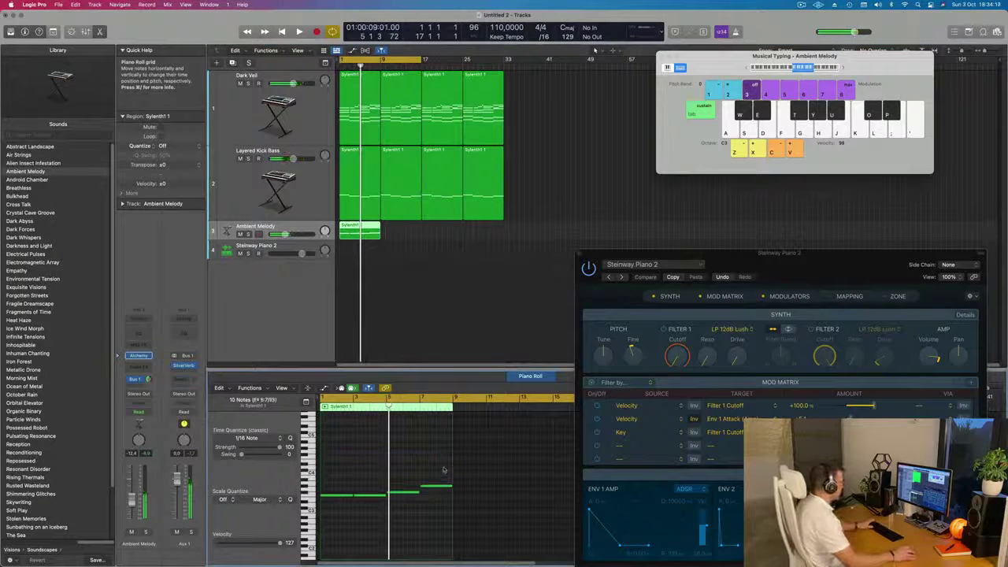
key(Return)
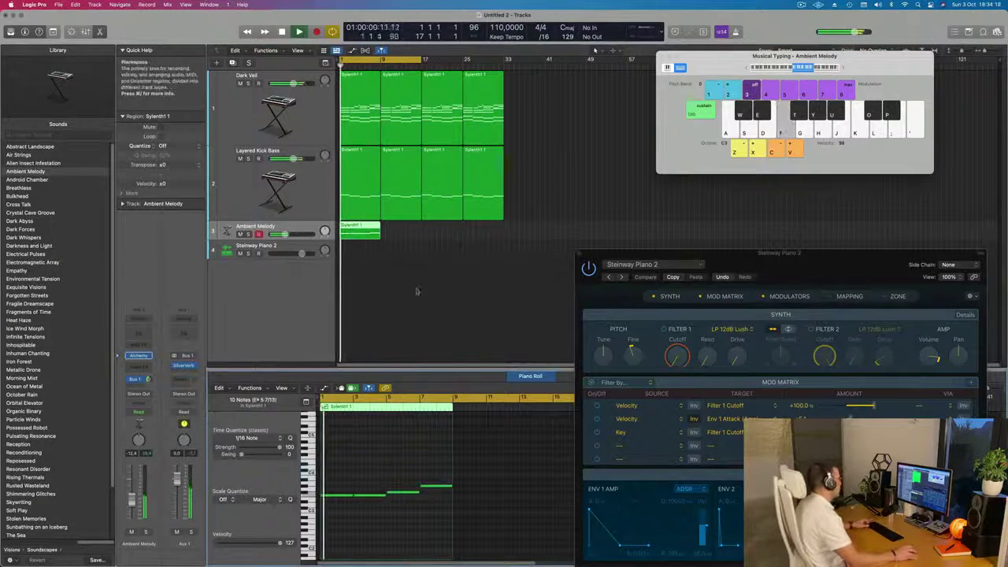
Step: Repeat the Ambient Melody region three times to bar 33, extend the cycle range to match and restart playback
click(356, 234)
key(super+r)
key(super+r)
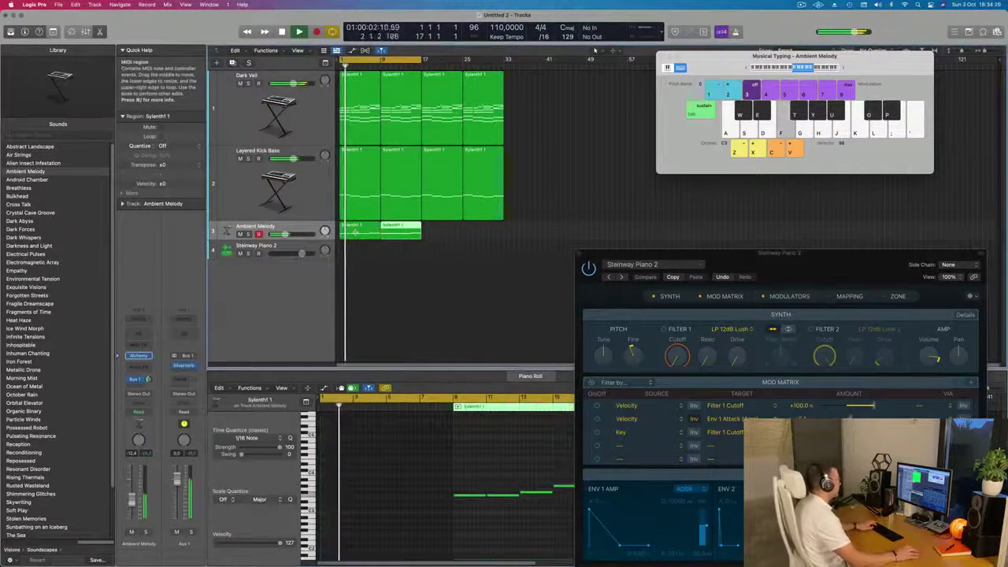
key(super+r)
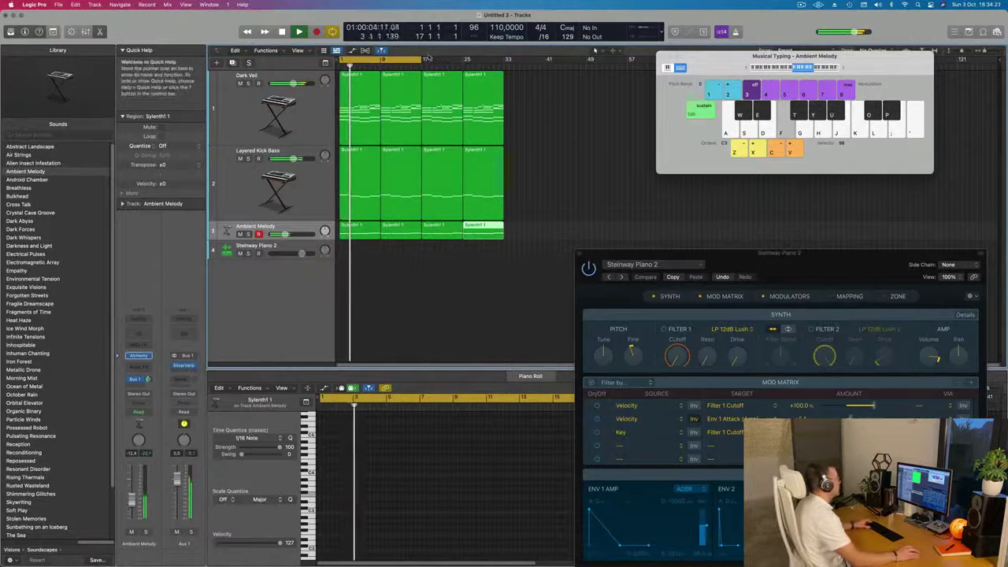
drag(425, 59, 504, 61)
key(Return)
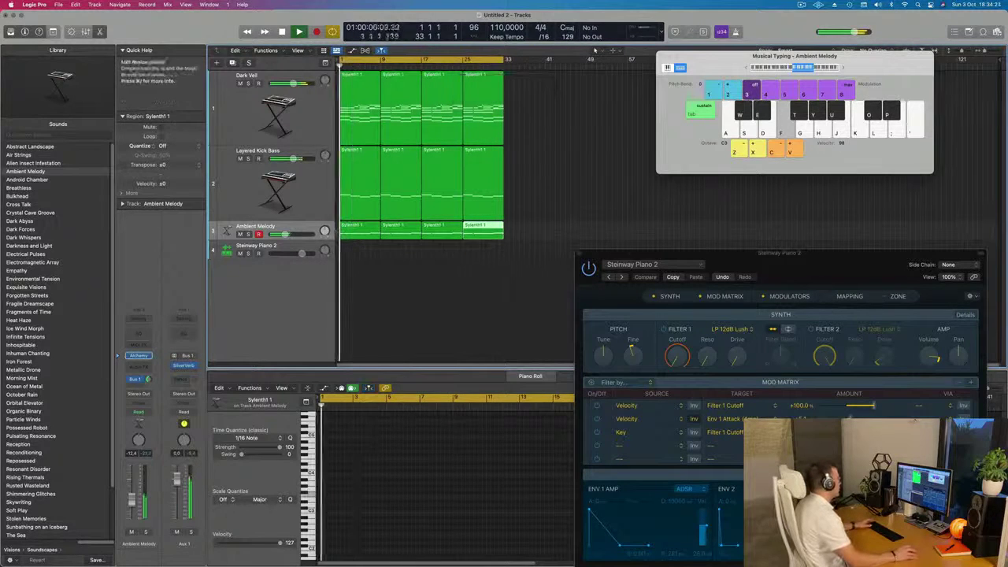
Step: Open the Ambient Melody track's Alchemy, audition the Crystalline, Unknown Bells and Mixed Up snapshots, and choose Animated
click(257, 227)
key(Return)
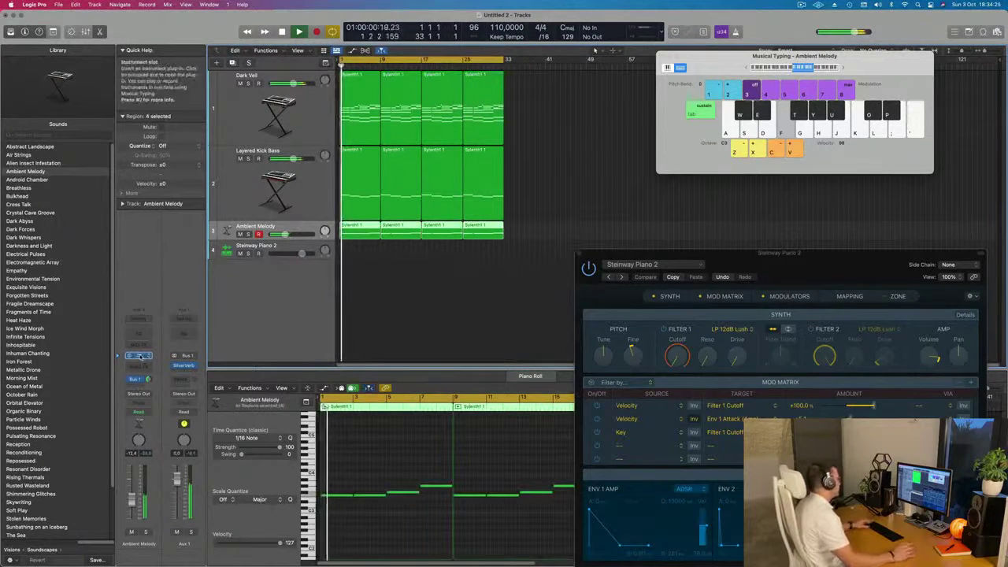
click(138, 355)
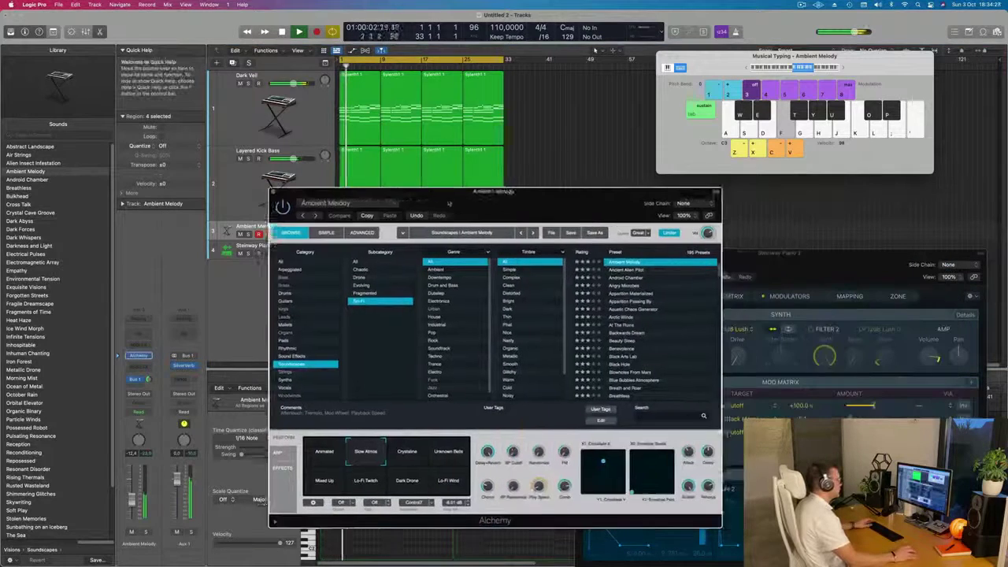
drag(471, 203, 488, 132)
click(453, 380)
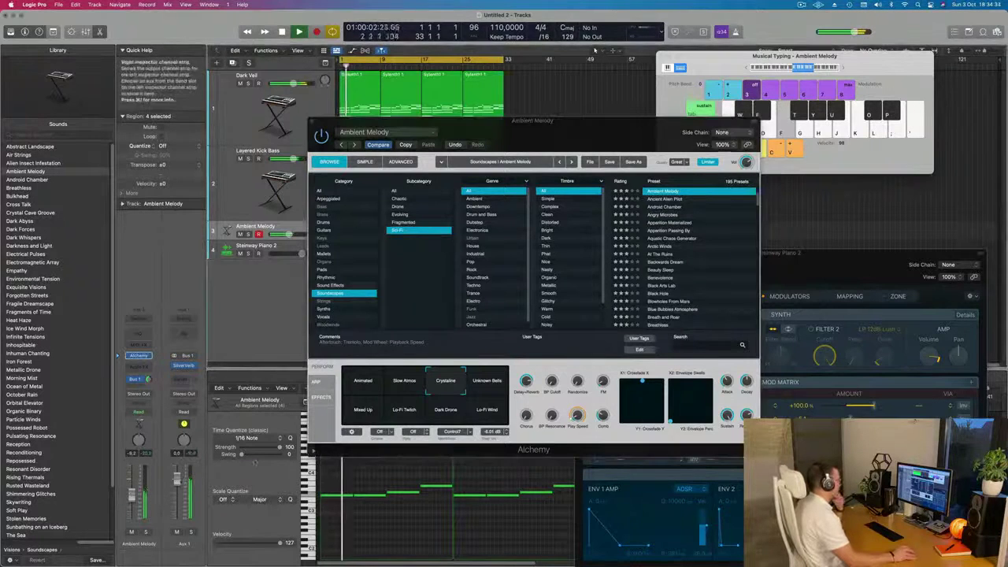
click(488, 383)
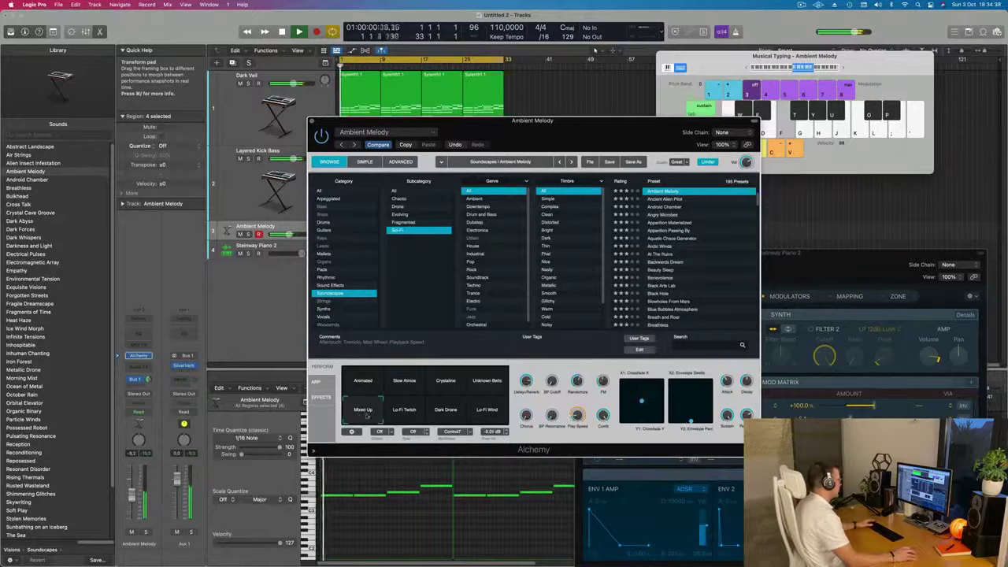
click(364, 382)
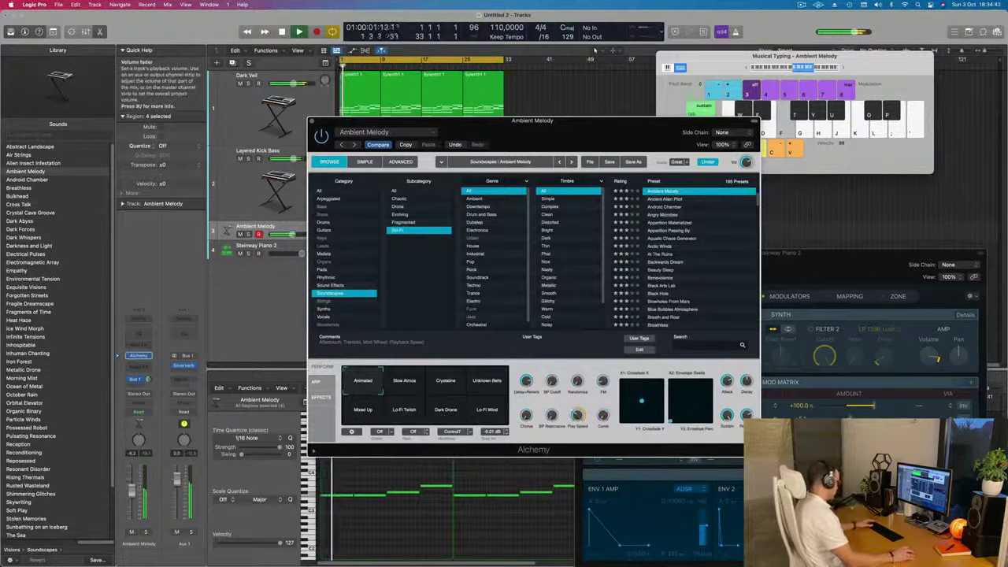
Step: Add a Channel EQ to the Ambient Melody track and set its low cut to 292 Hz
click(139, 335)
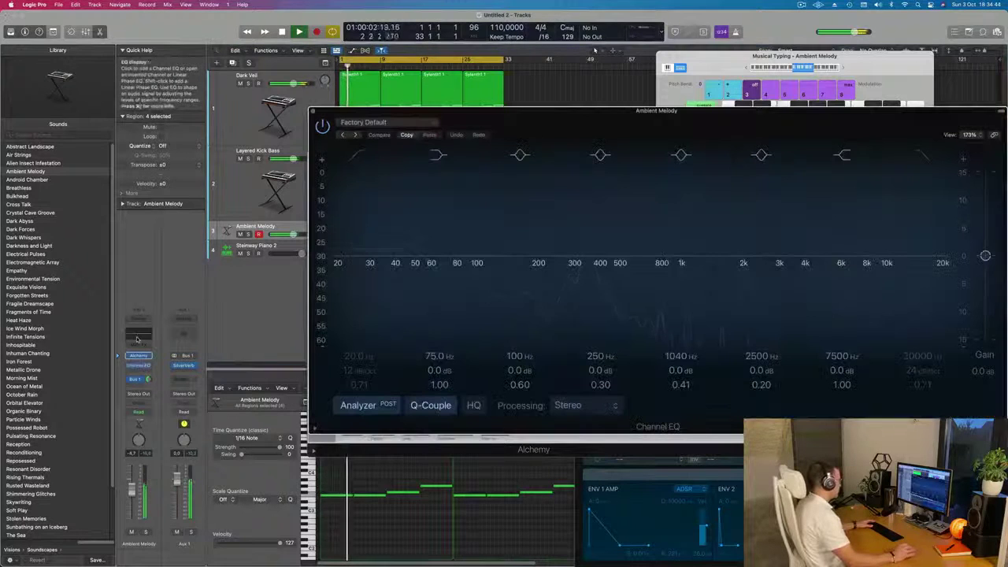
drag(353, 260, 594, 230)
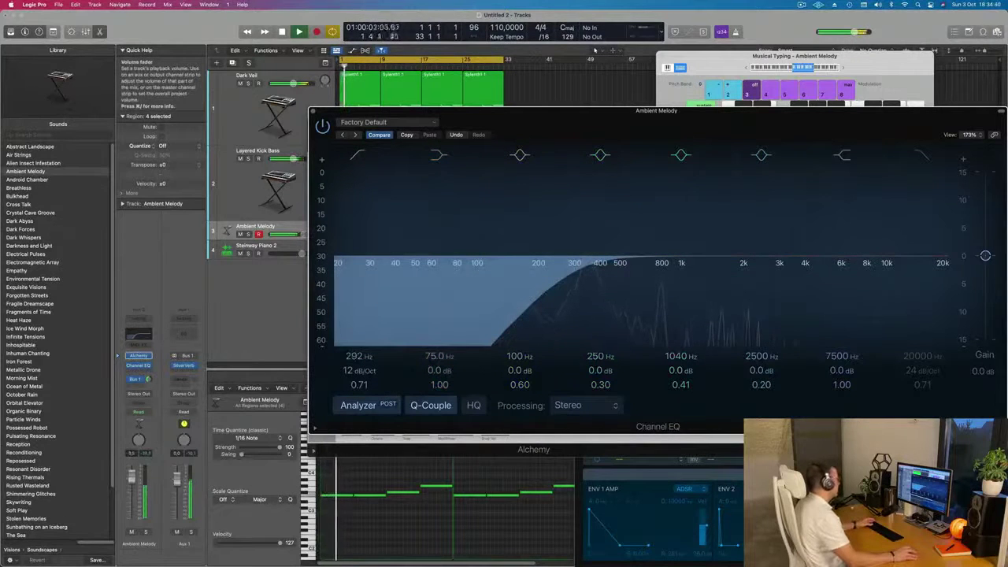
click(552, 50)
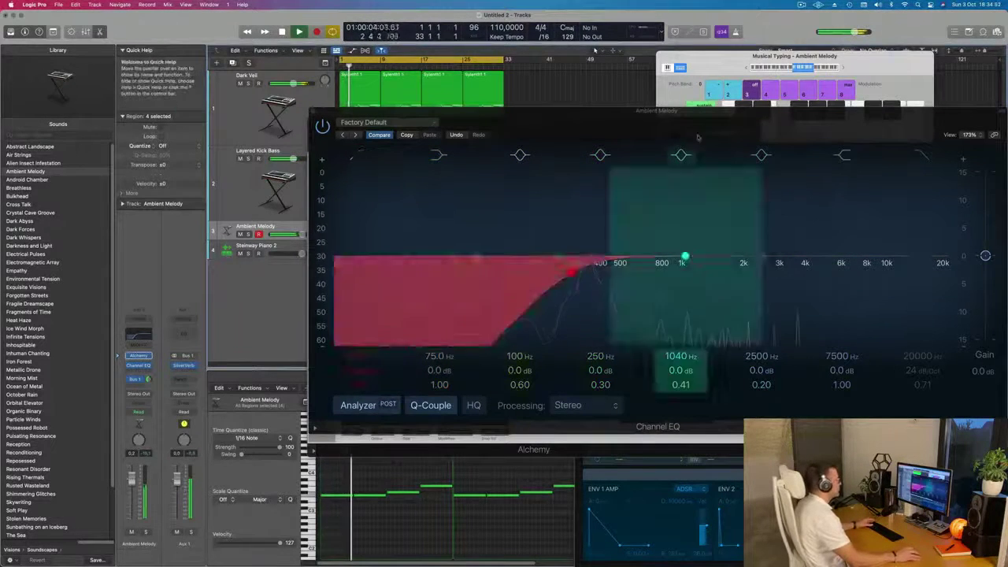
Step: Close the Ambient Melody track's Channel EQ and Alchemy windows and deselect the regions in the arrangement
drag(683, 112, 443, 255)
click(72, 253)
drag(311, 124, 161, 193)
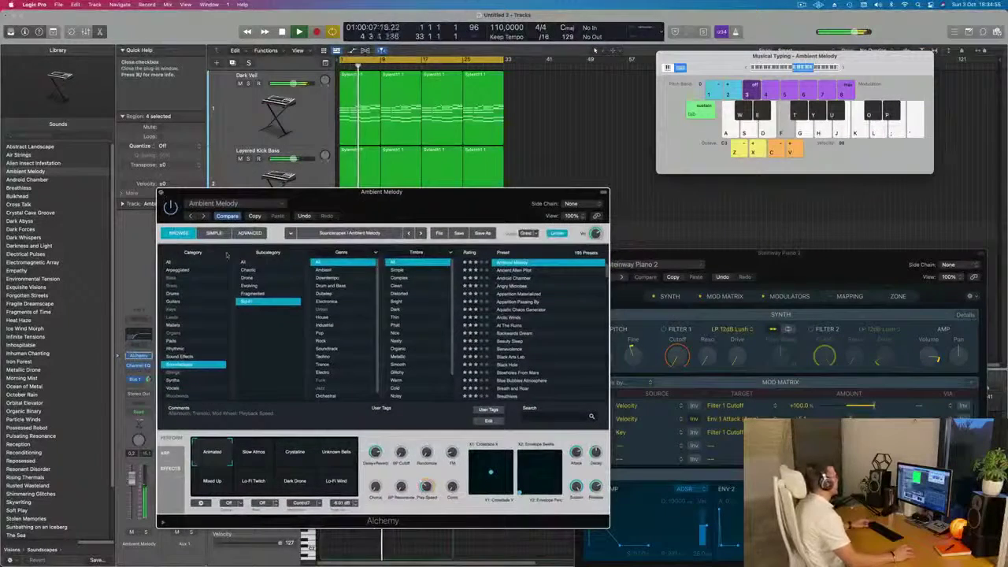
click(163, 192)
click(349, 299)
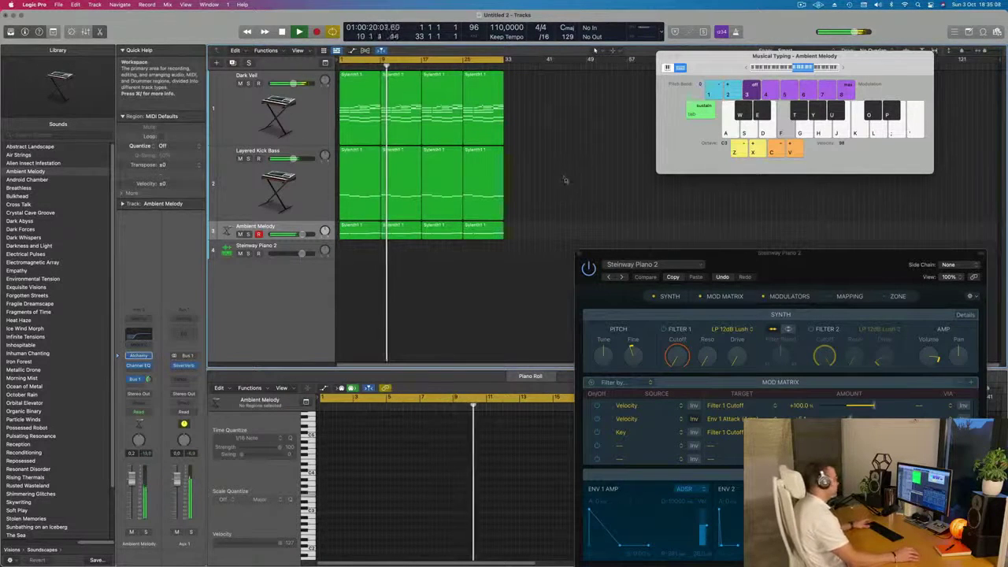
Step: Duplicate the Dark Veil track, copy its four regions onto the new track and stop playback
click(312, 130)
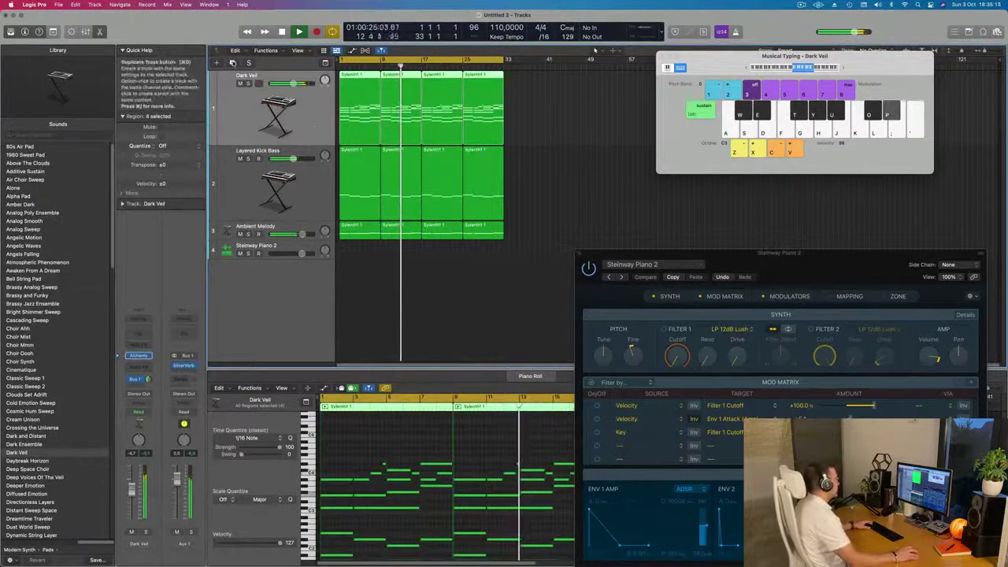
click(232, 62)
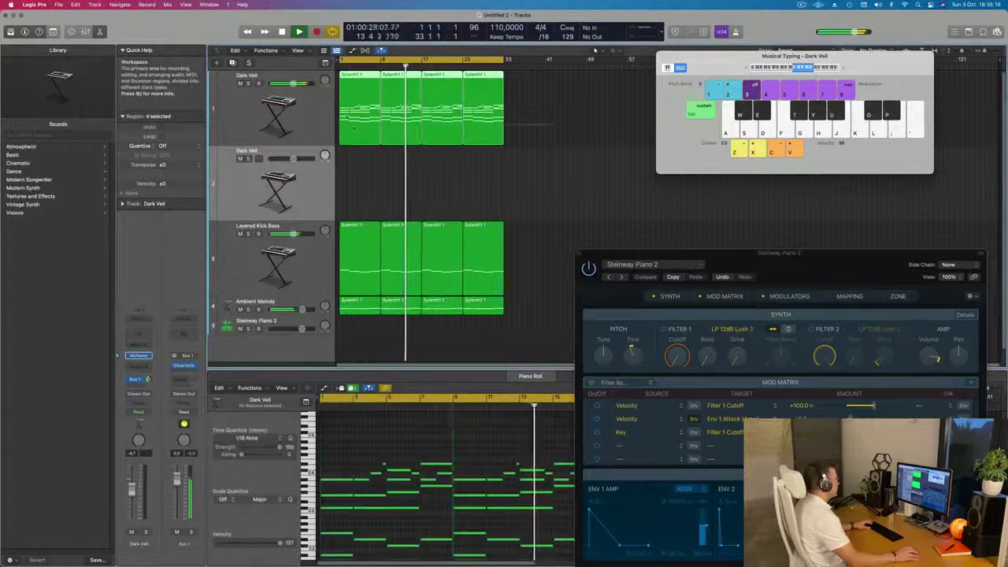
drag(347, 116, 348, 187)
key(space)
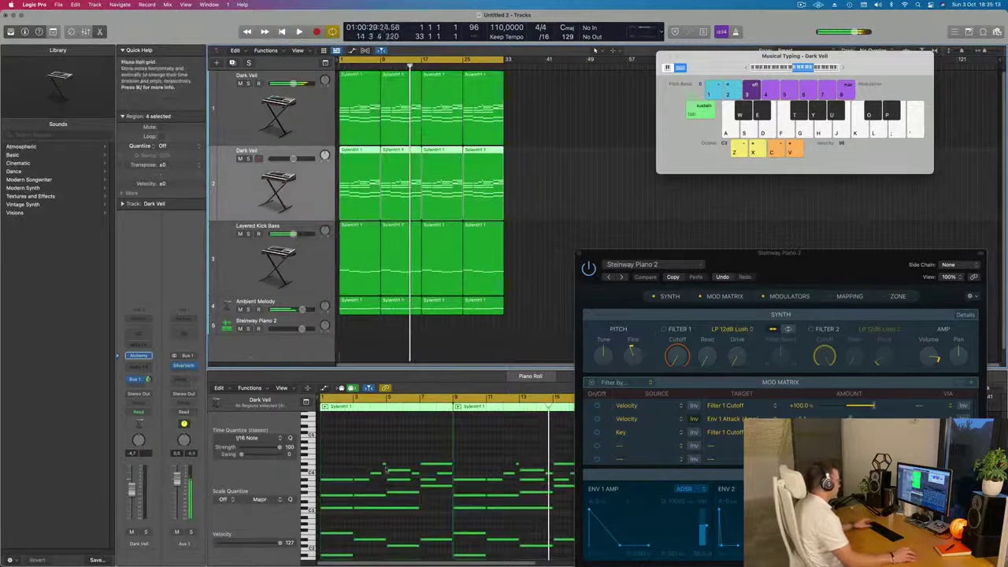
Step: Delete the lower notes in the duplicated Dark Veil track's first region, leaving only the top melody line
scroll(349, 461, down, 2)
scroll(348, 461, down, 3)
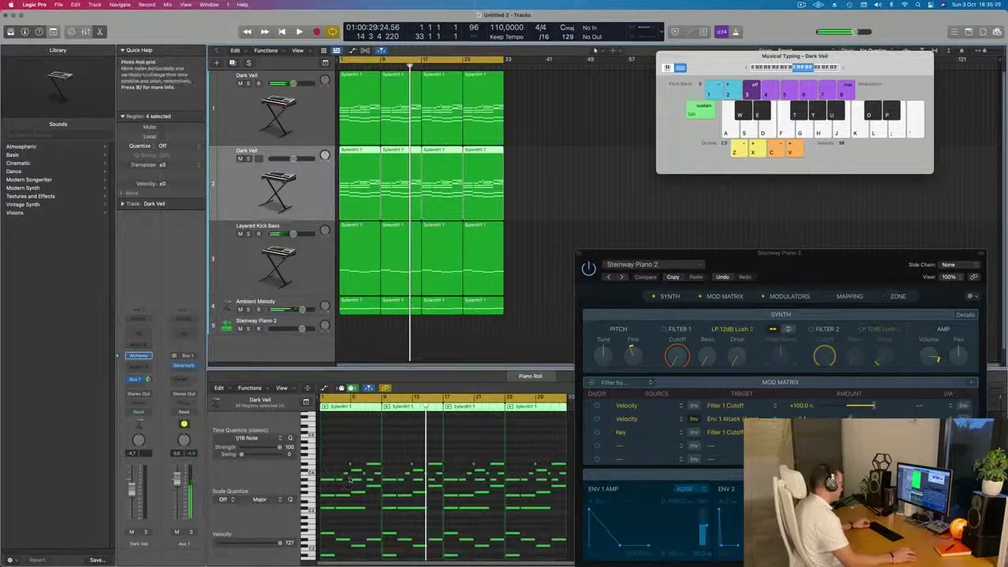
click(326, 494)
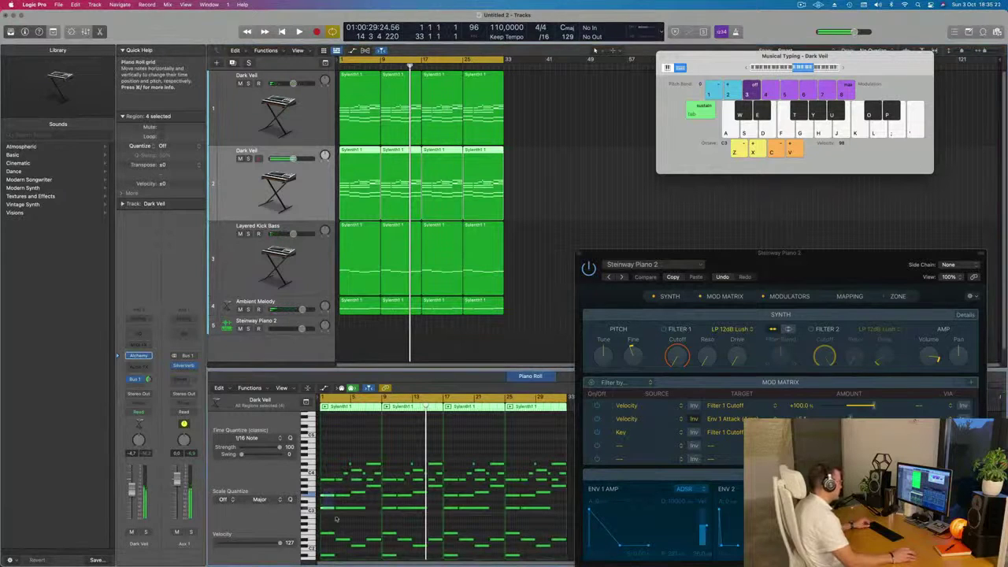
drag(351, 530, 368, 551)
key(Delete)
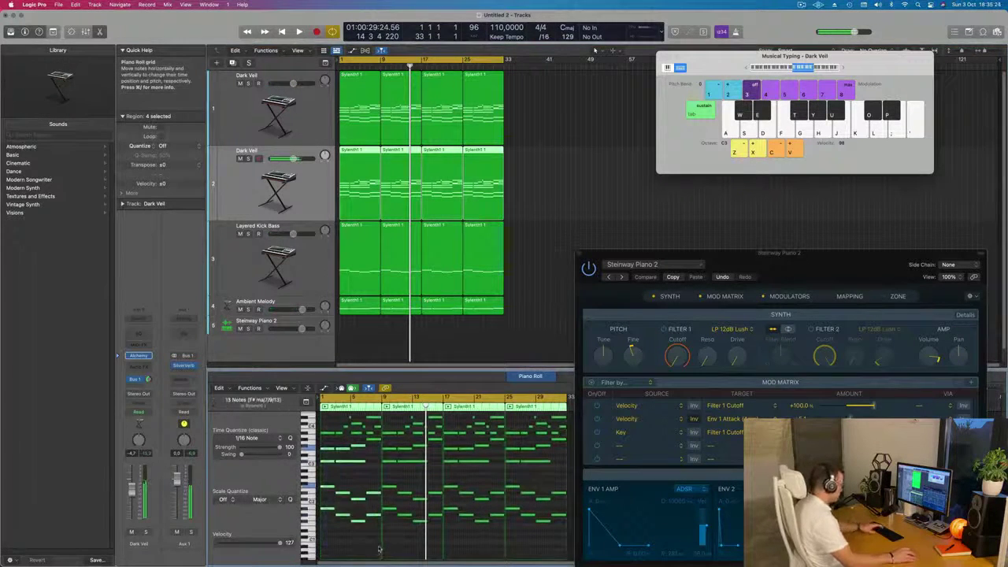
scroll(369, 482, up, 2)
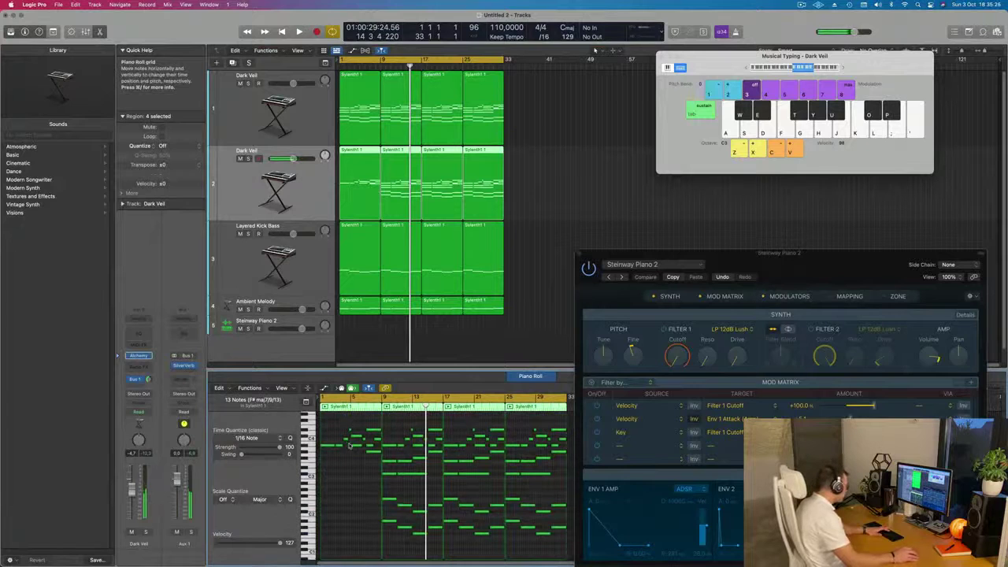
scroll(351, 441, up, 2)
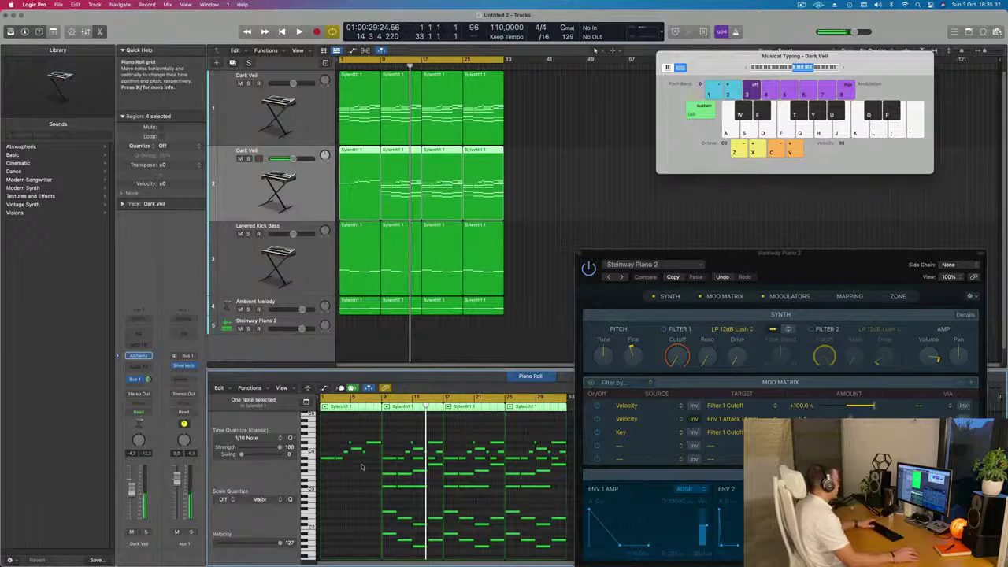
Step: Play the thinned region briefly, delete the three regions after it and select the remaining first region
key(space)
key(space)
drag(543, 182, 414, 195)
key(Delete)
click(376, 185)
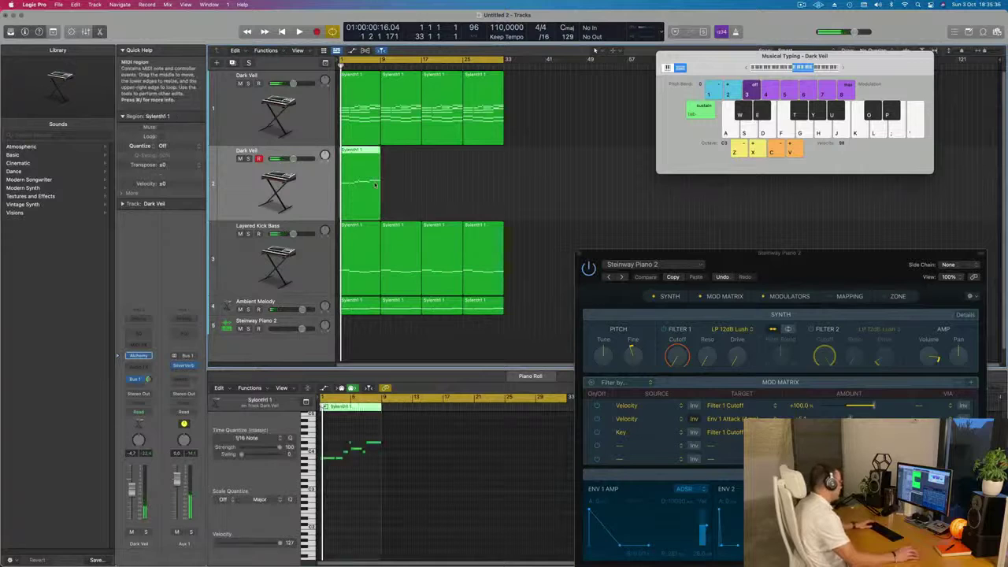
Step: Repeat the duplicated Dark Veil track's melody region three times to bar 33 and play it briefly
key(super+r)
key(super+r)
key(super+r)
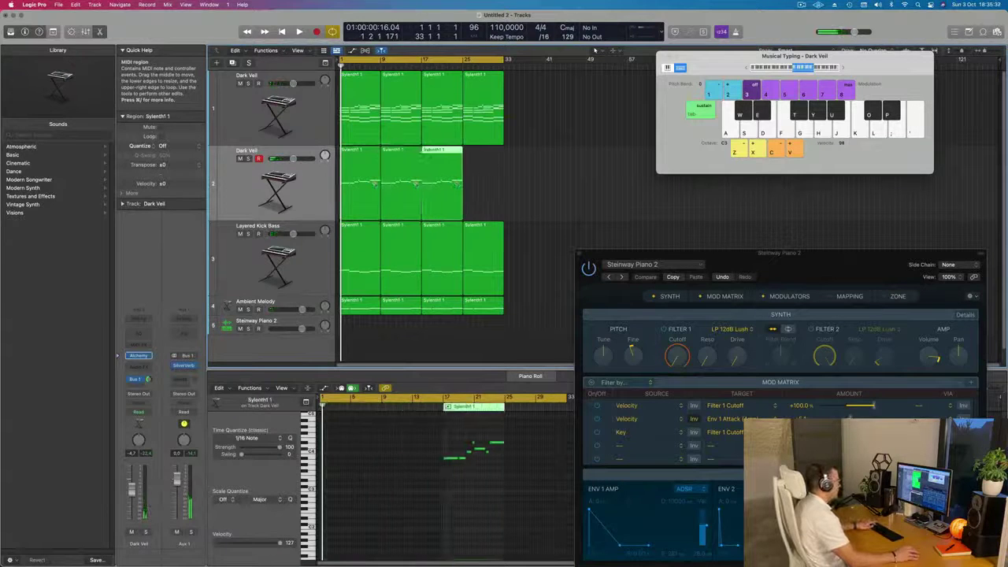
click(312, 189)
key(space)
key(space)
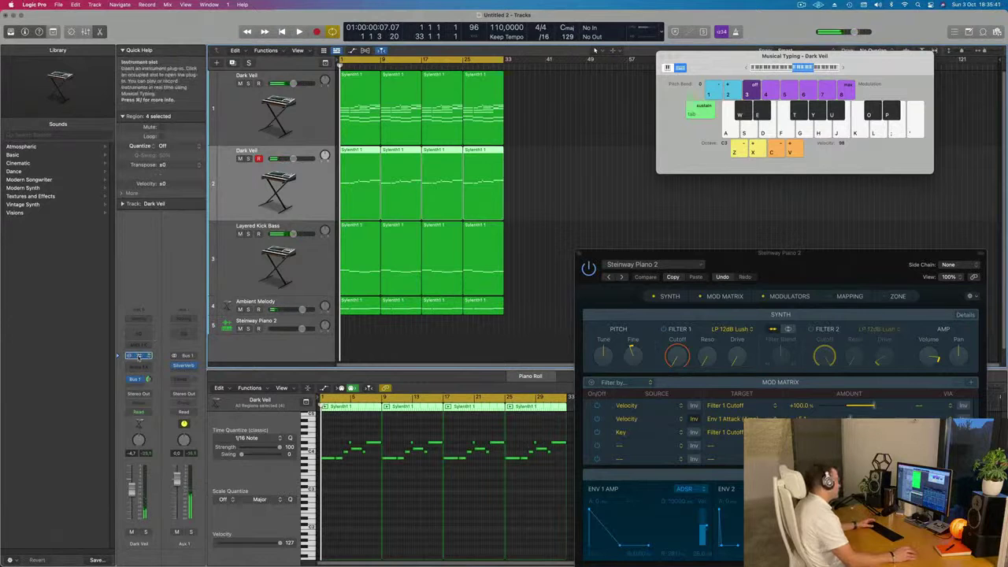
Step: Open the duplicated Dark Veil track's Alchemy, start playback and load the Spacy E-Piano preset from the Keys category
click(139, 356)
drag(570, 119, 608, 170)
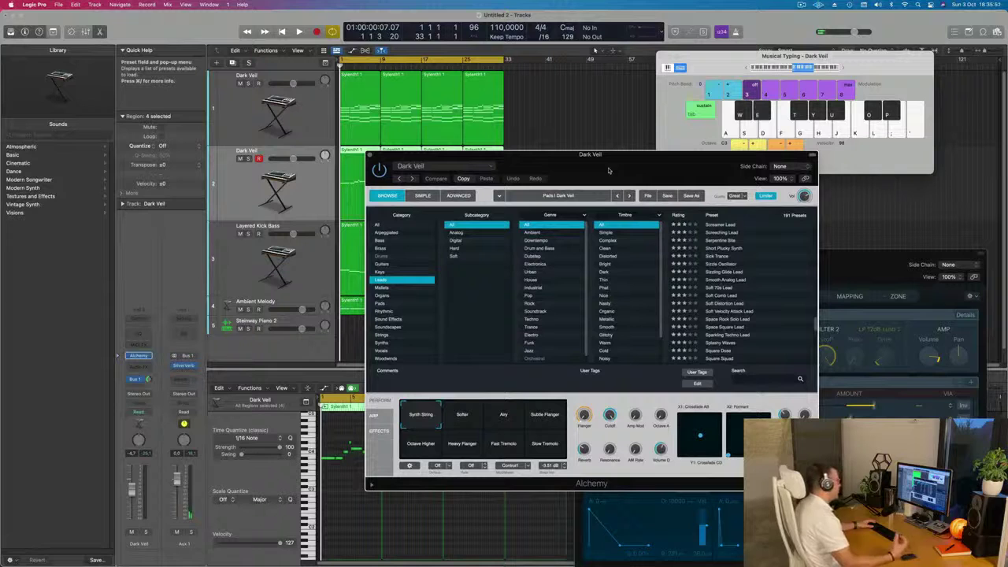
drag(608, 170, 609, 170)
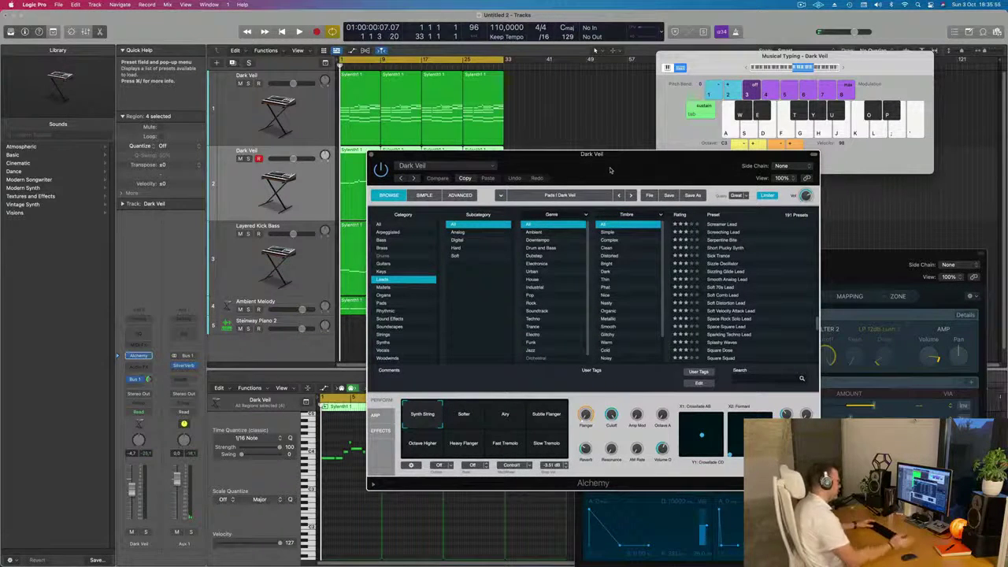
drag(609, 170, 739, 147)
key(space)
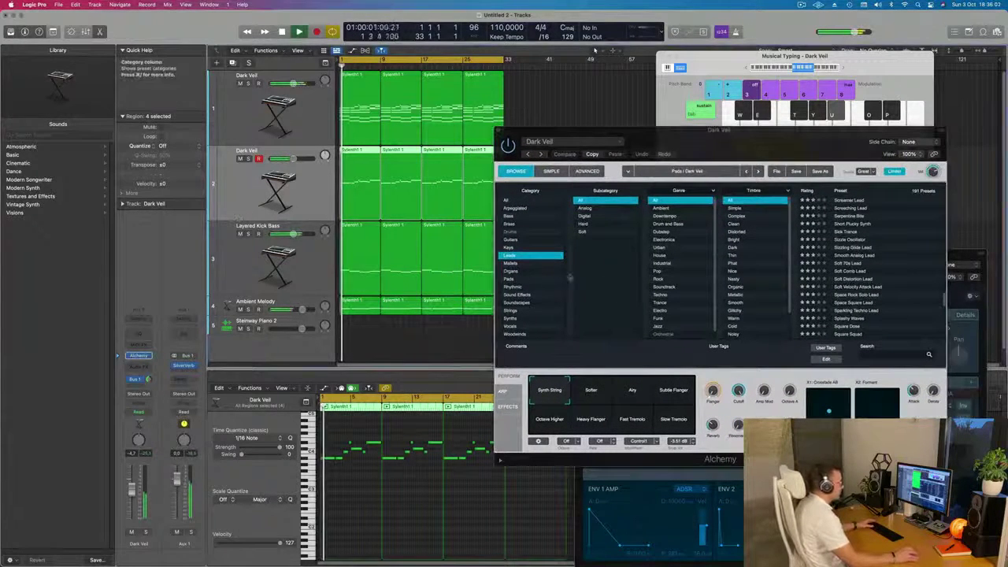
click(511, 248)
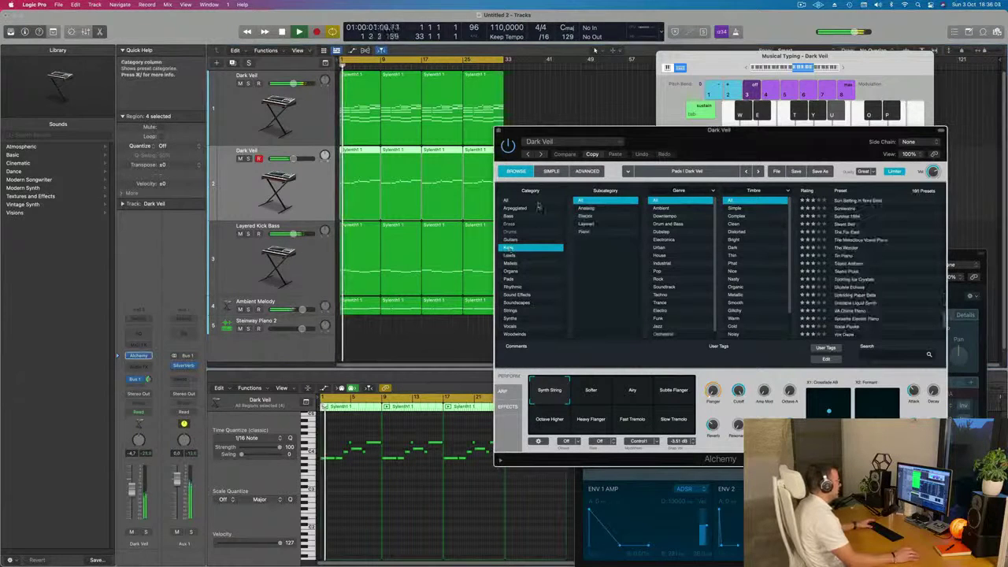
scroll(875, 220, up, 5)
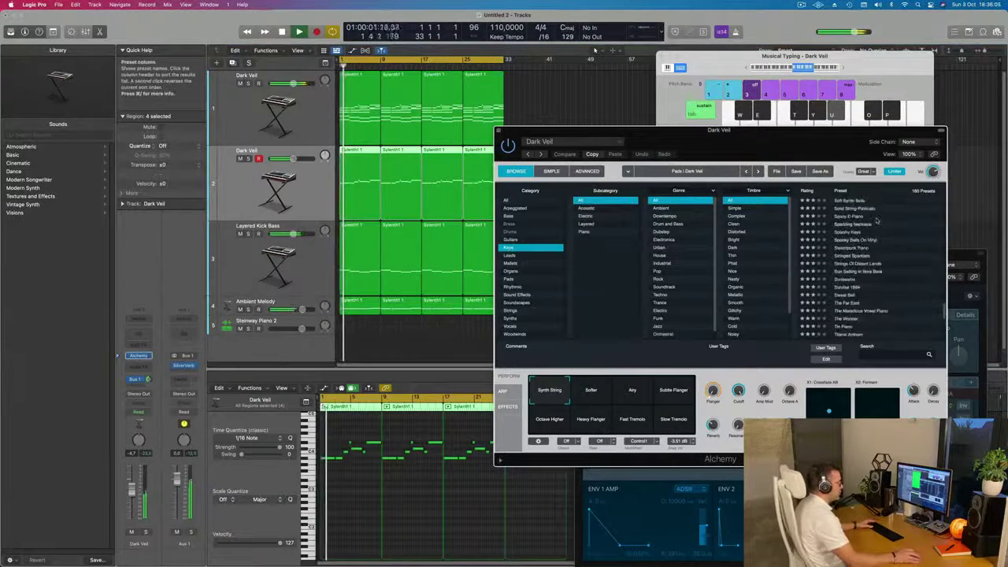
drag(945, 250, 947, 197)
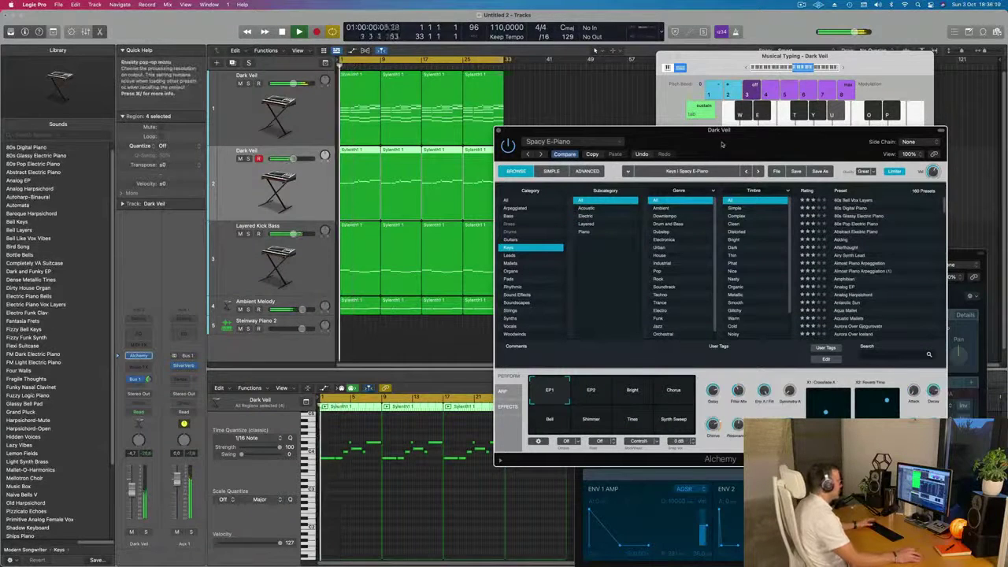
Step: Set the electric piano track's volume to -3.8 dB and browse the Keys presets, keeping Spacy E-Piano
drag(673, 137, 644, 119)
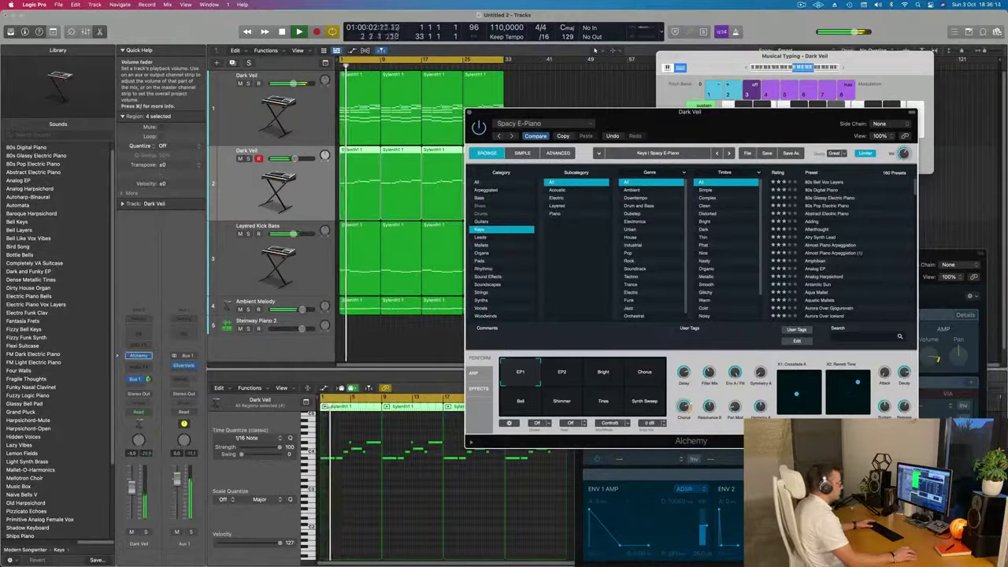
scroll(889, 220, down, 10)
scroll(889, 220, down, 15)
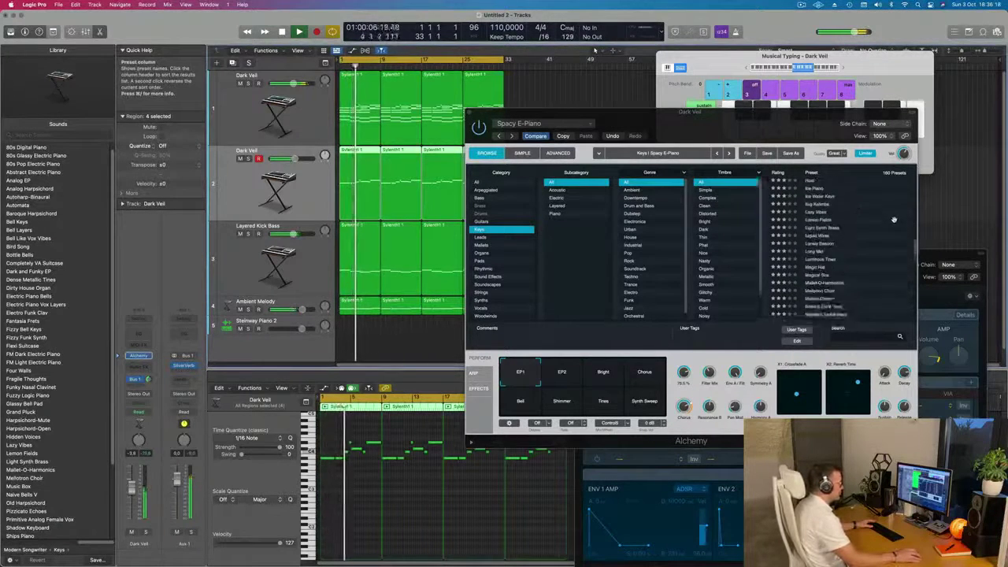
scroll(892, 220, up, 6)
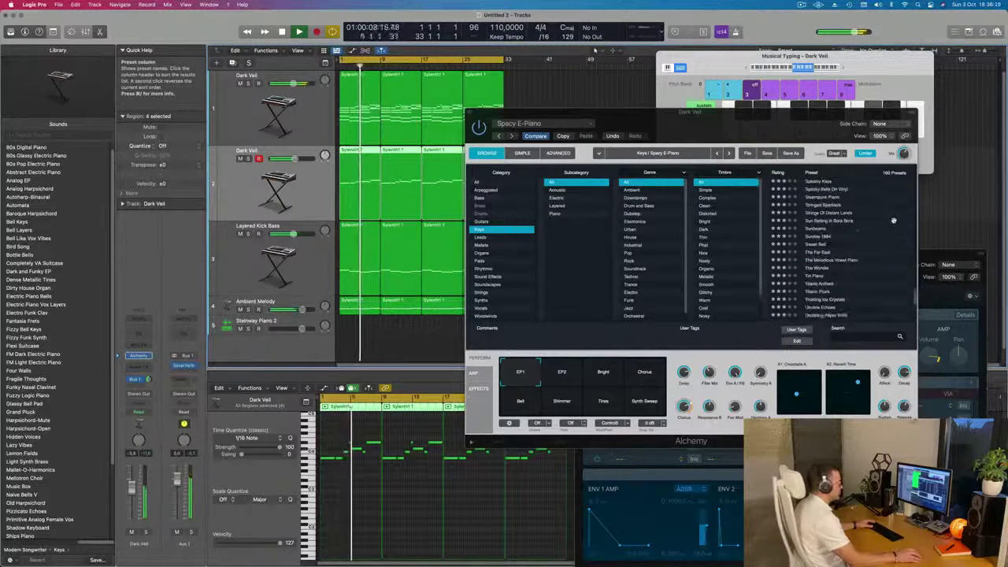
scroll(892, 221, down, 3)
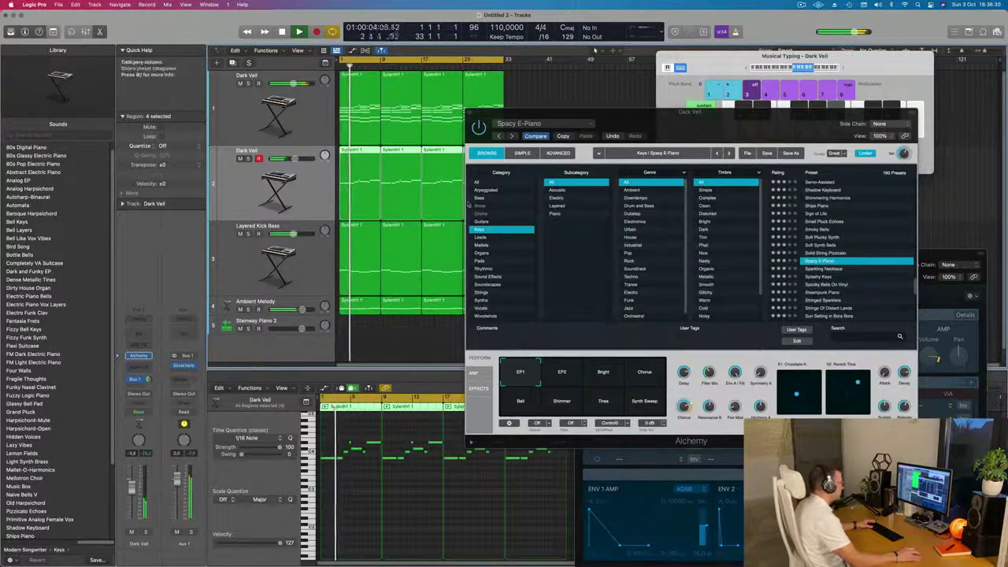
drag(718, 123, 689, 128)
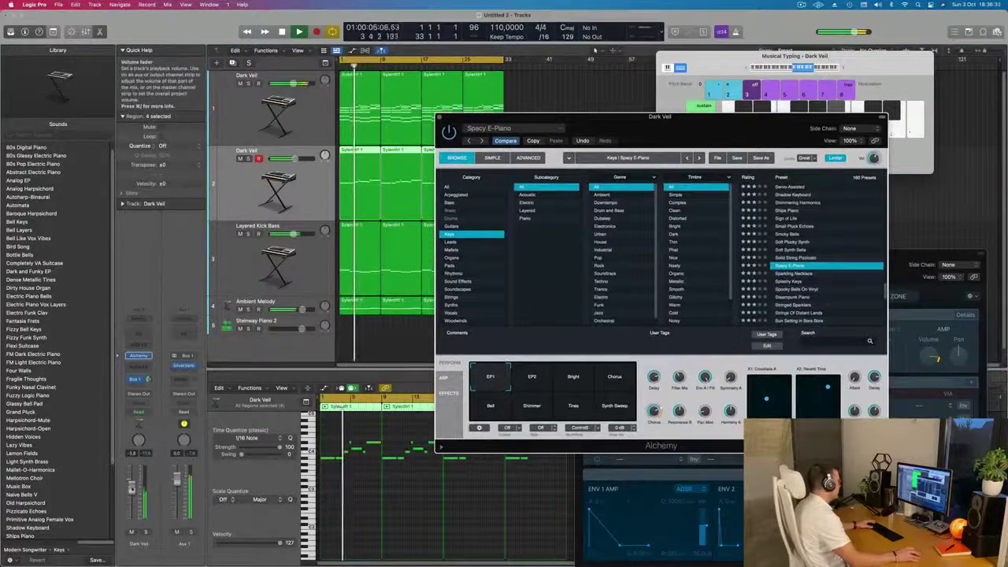
Step: Lower the original Dark Veil track's volume to -7.2 dB and close the Spacy E-Piano Alchemy window
click(243, 114)
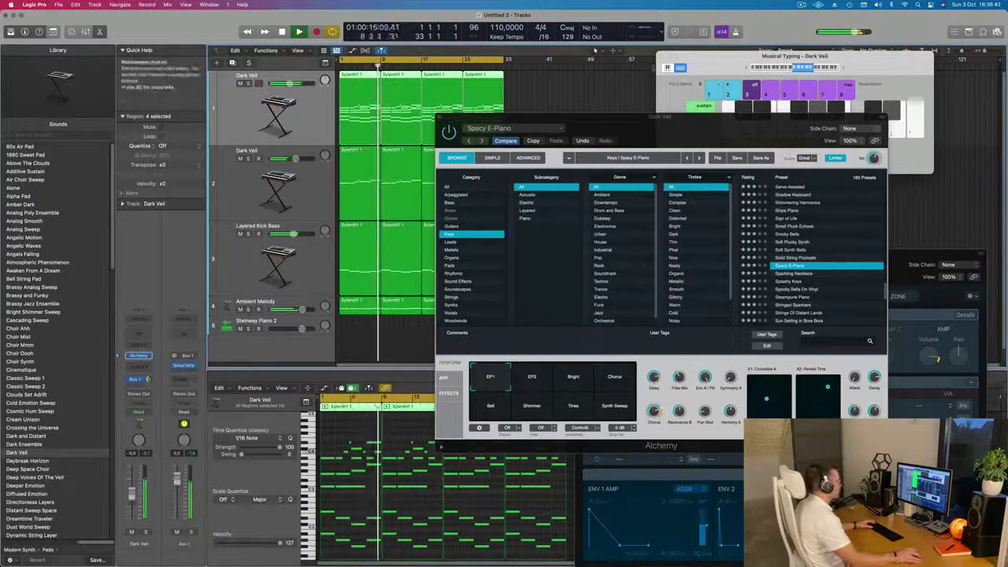
drag(622, 131, 476, 225)
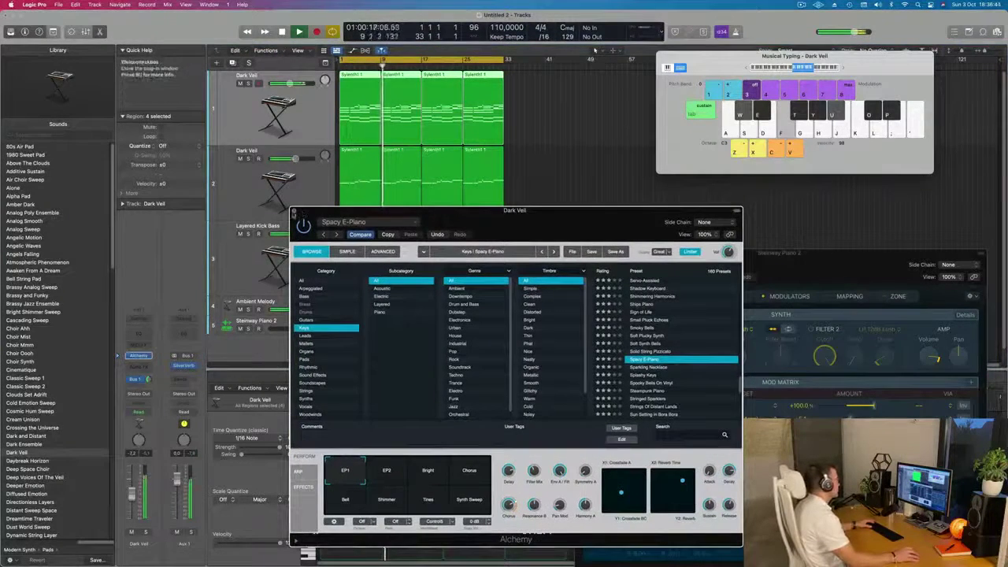
key(super+w)
Step: Repeat all regions on the four instrument tracks once to bar 65 and extend the cycle range to match
scroll(544, 230, down, 3)
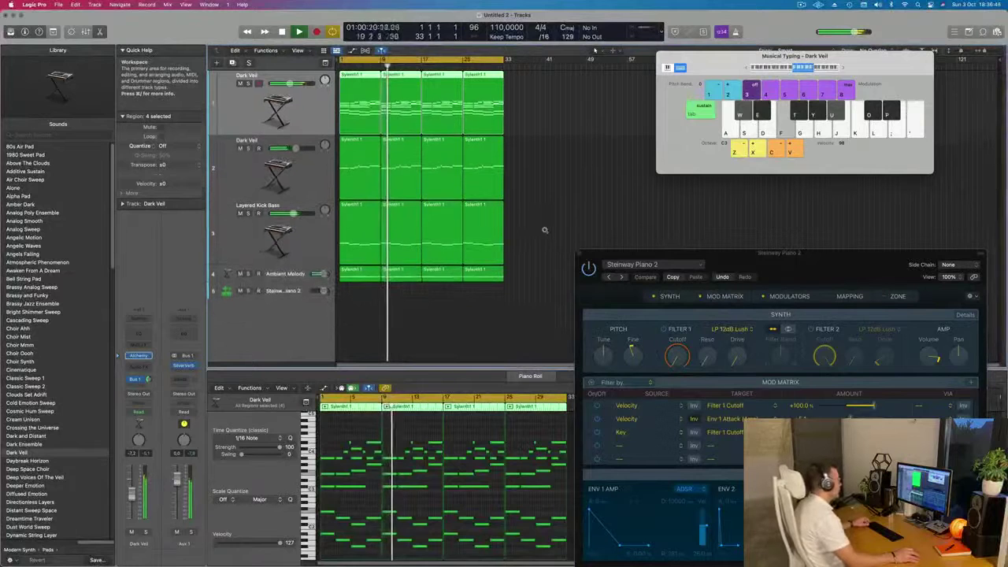
key(super+r)
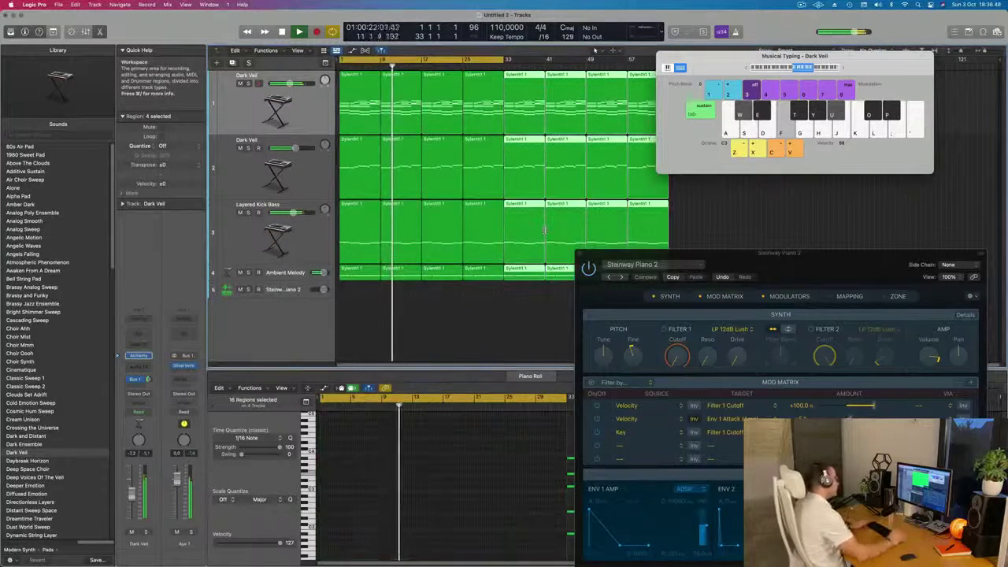
drag(794, 56, 863, 108)
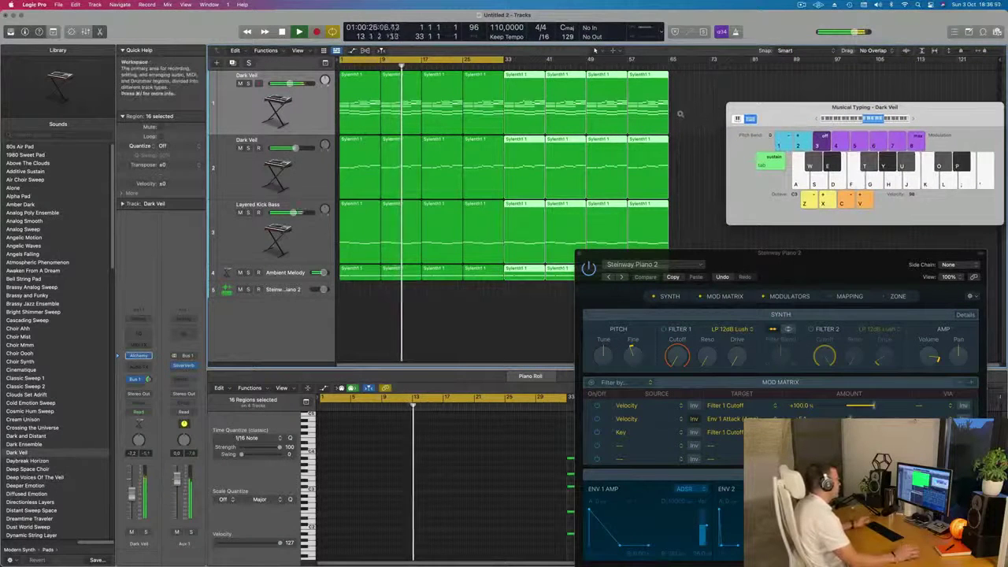
drag(507, 60, 669, 73)
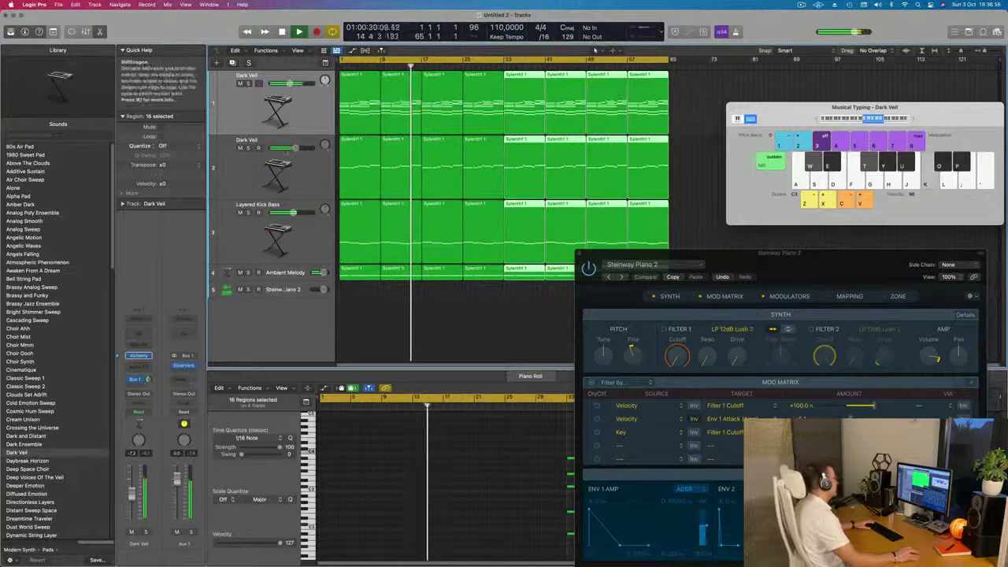
Step: Duplicate the Layered Kick Bass track as an empty track directly below it
click(311, 113)
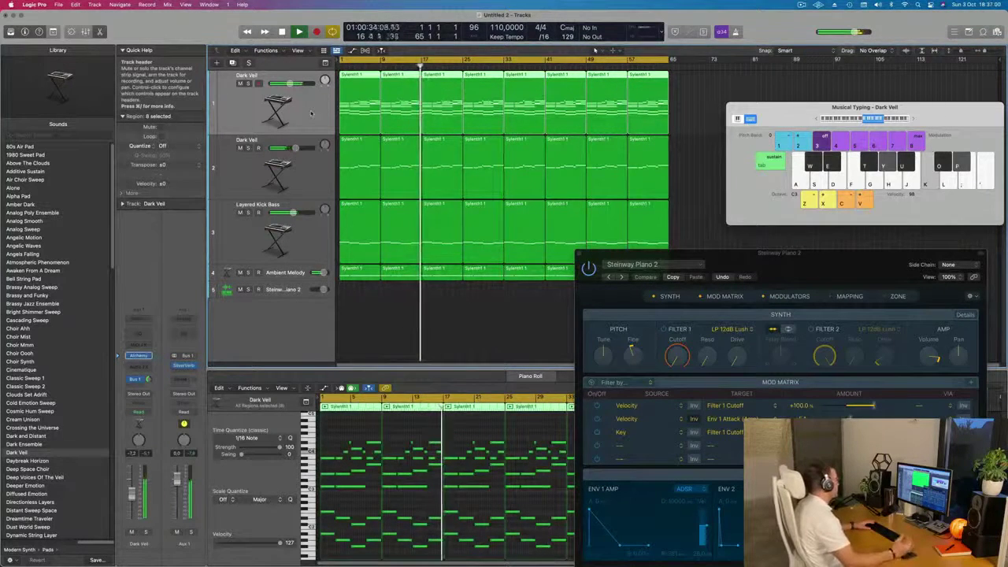
click(311, 238)
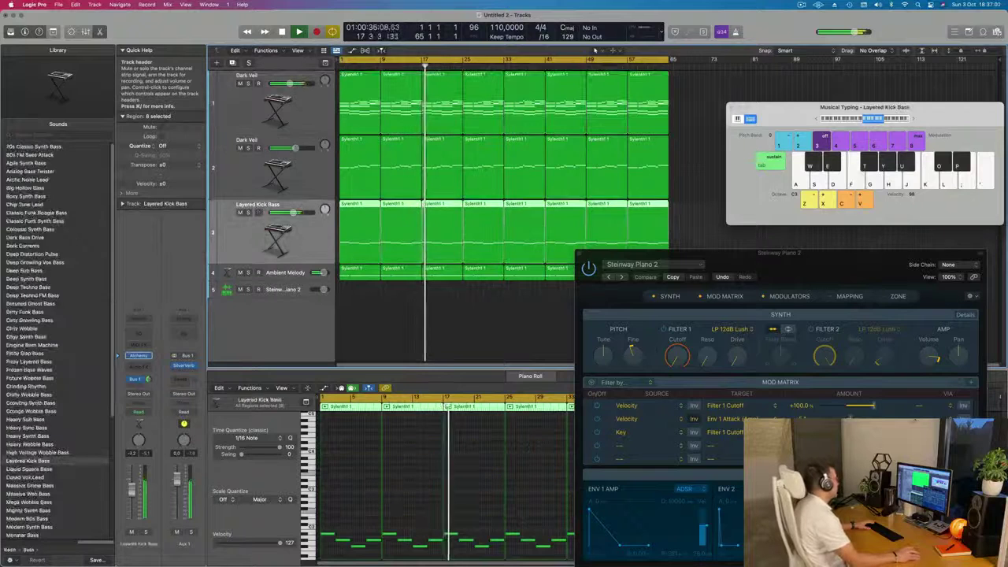
key(super+d)
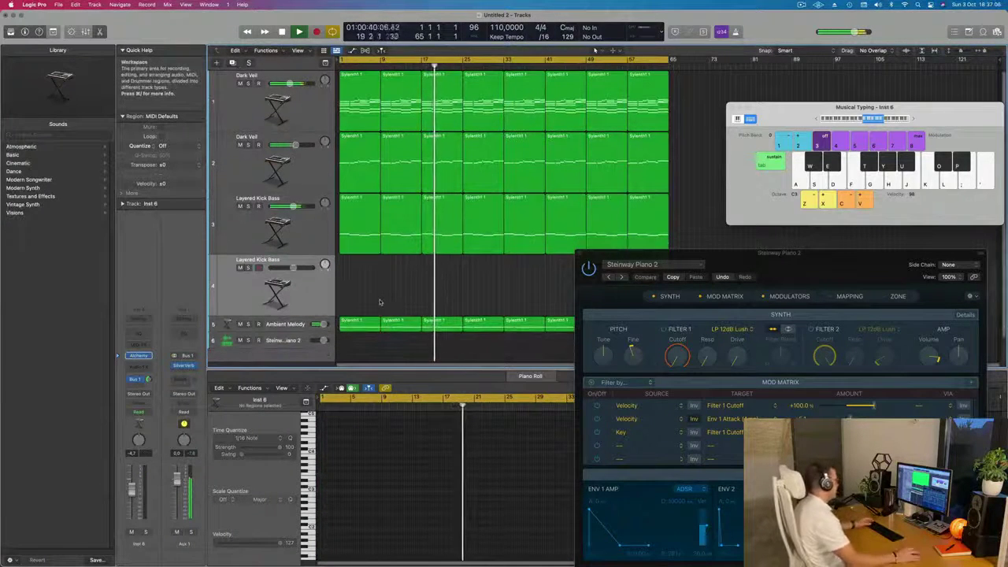
Step: Play the arrangement from the beginning and select the original Layered Kick Bass track
click(285, 323)
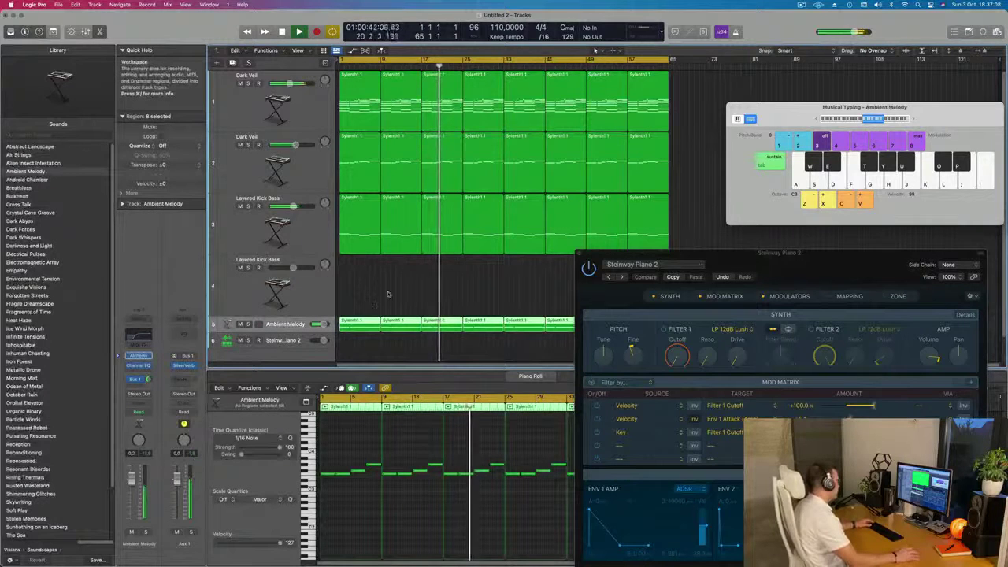
key(Return)
click(366, 211)
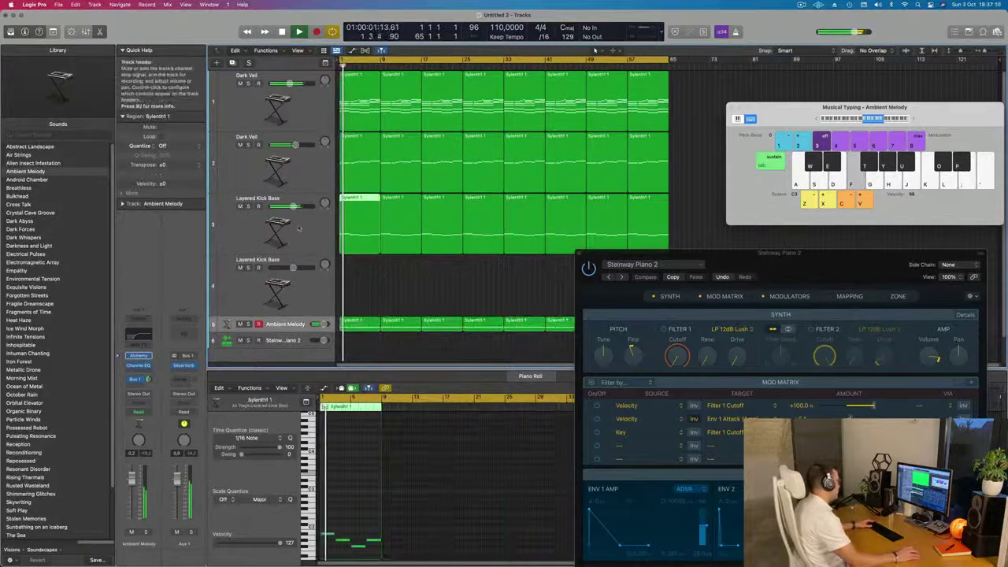
click(313, 219)
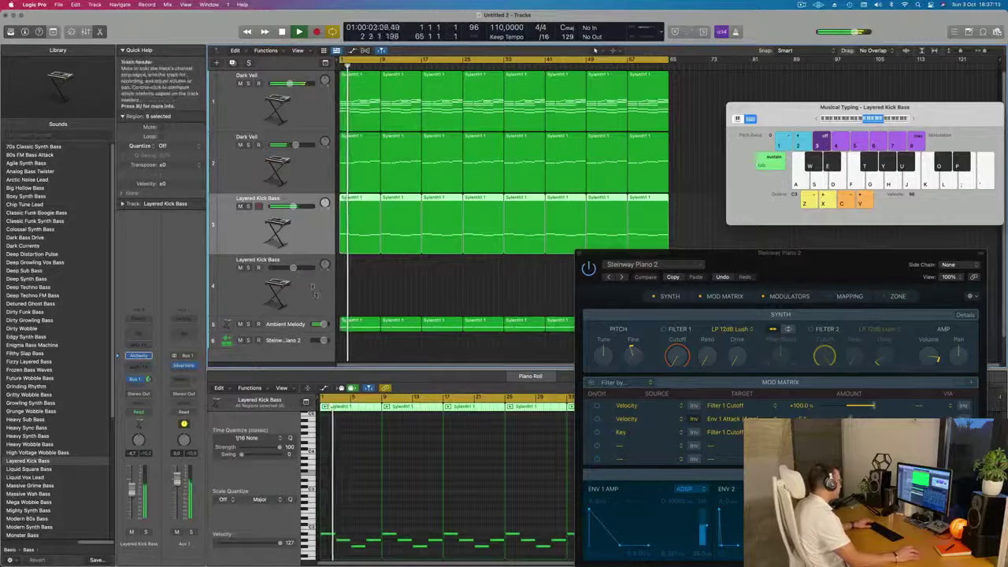
Step: Open the Alchemy instrument of the duplicated bass track and copy the first Layered Kick Bass region onto that track
click(245, 290)
click(138, 355)
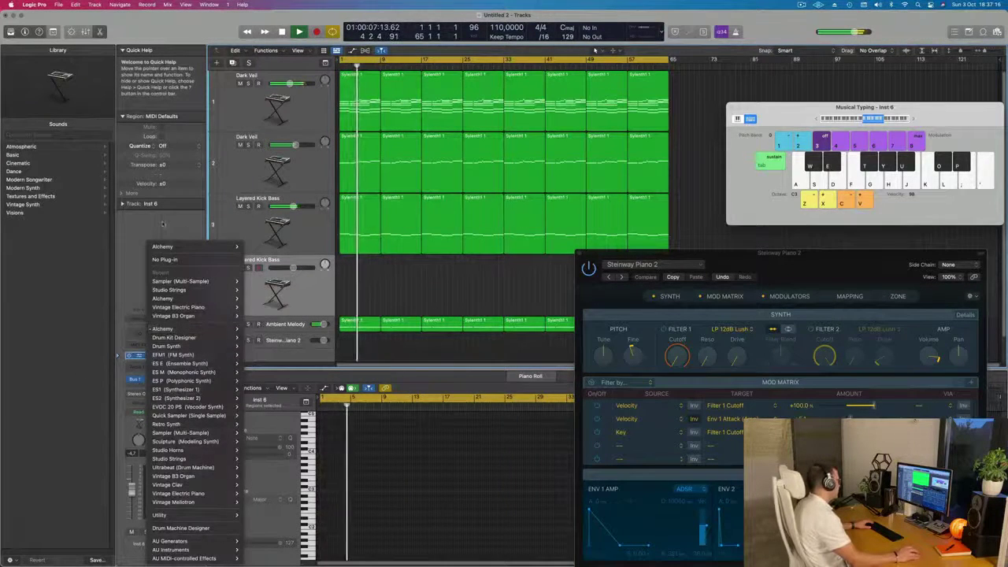
click(100, 362)
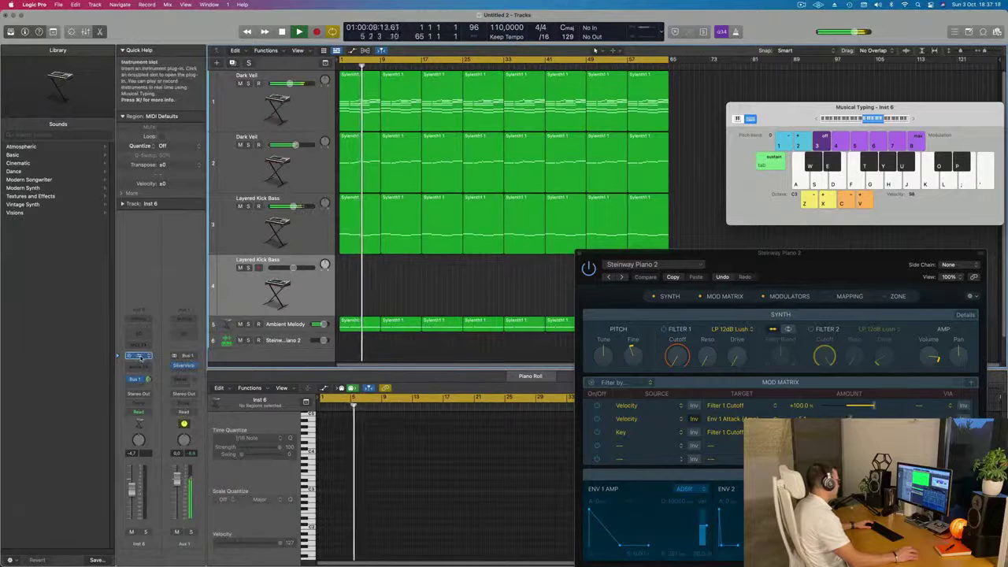
click(139, 355)
drag(497, 122, 953, 138)
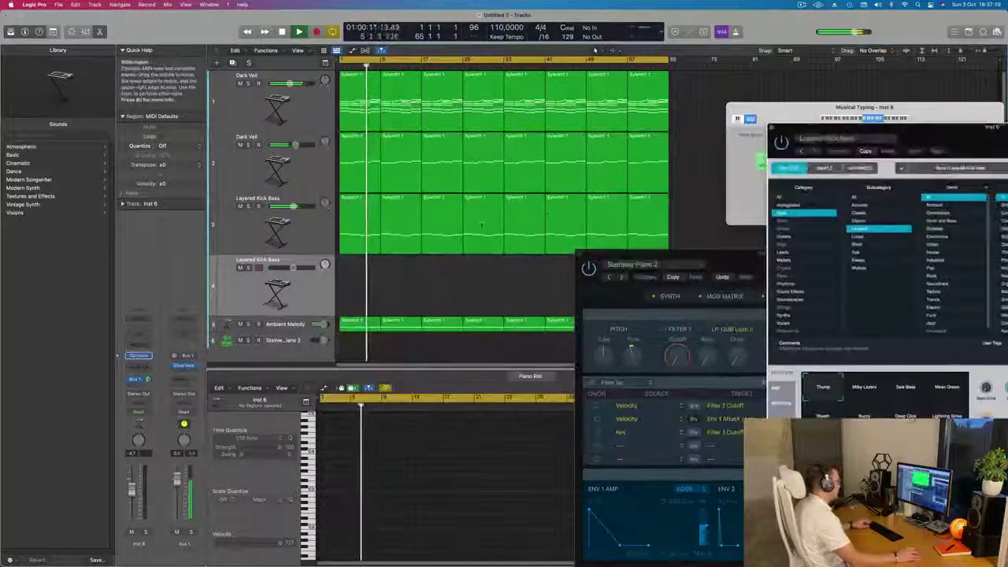
drag(360, 232, 343, 271)
Step: Load the Brass preset Out Of Touch in the duplicated track's Alchemy and play the arrangement from bar 1
drag(940, 144, 605, 152)
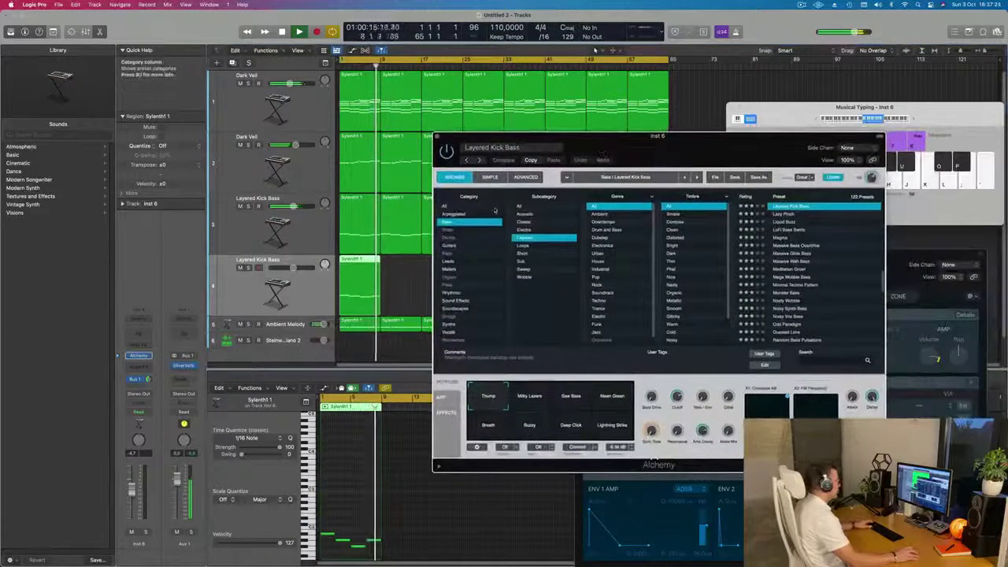
click(445, 207)
click(447, 229)
drag(567, 137, 376, 132)
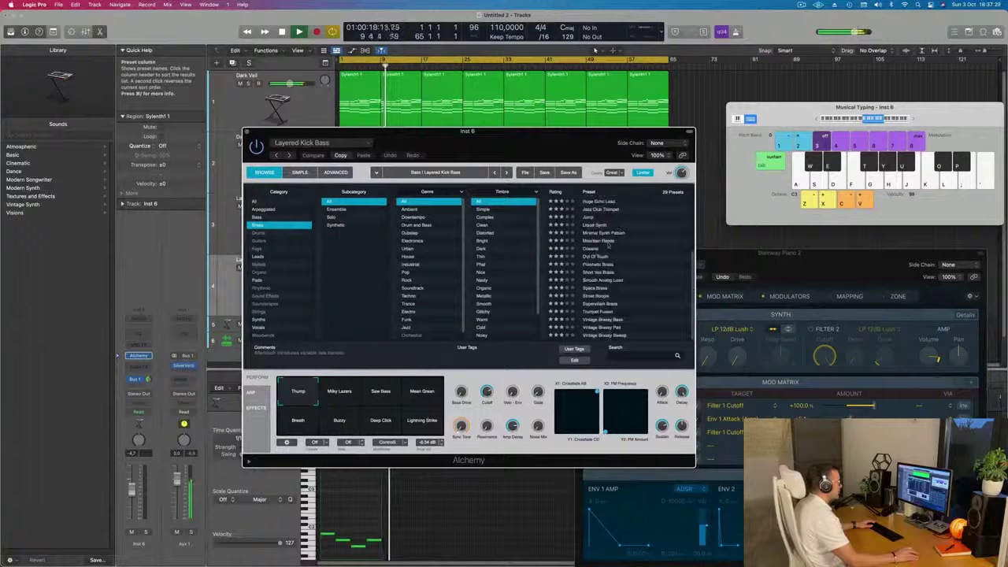
click(597, 257)
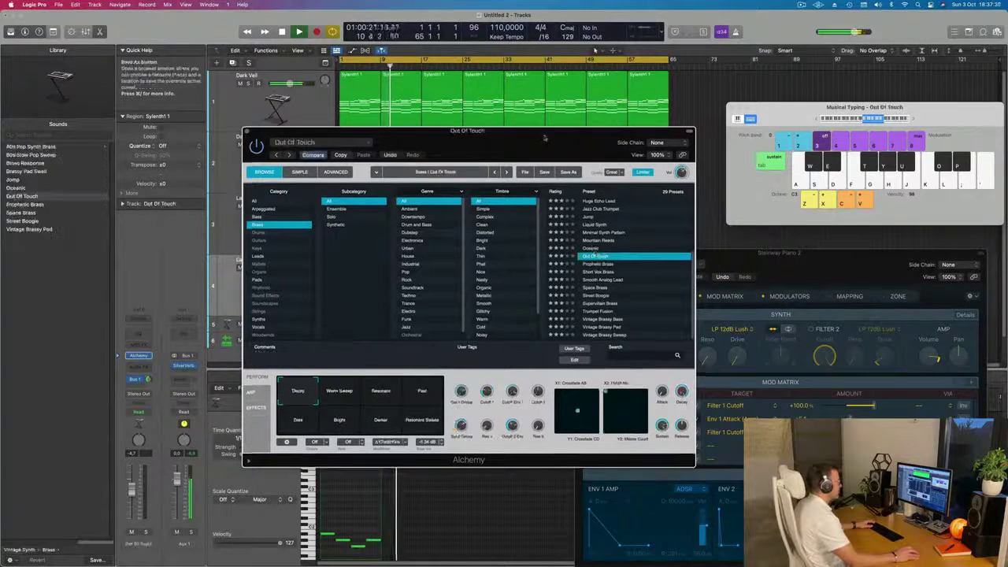
click(342, 66)
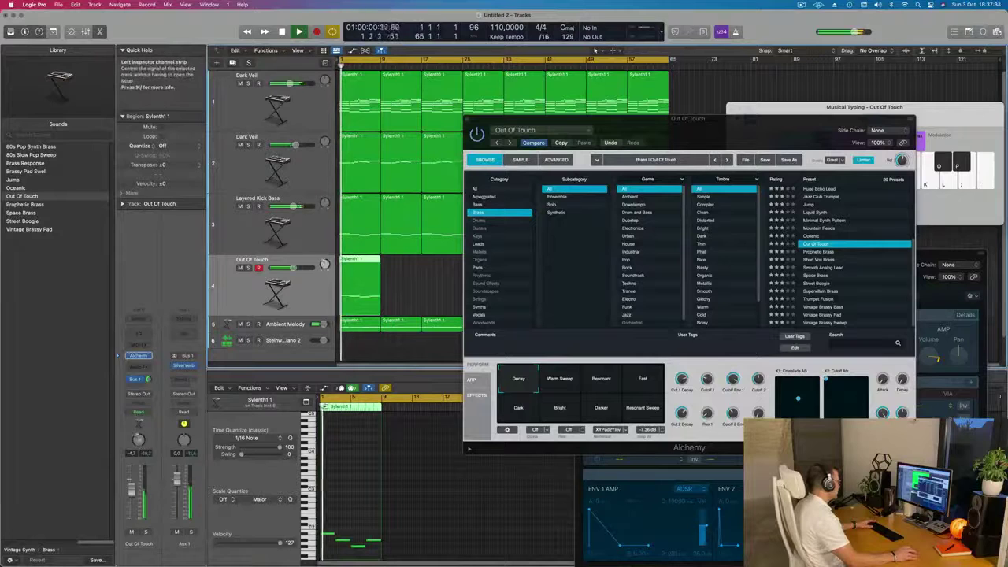
key(space)
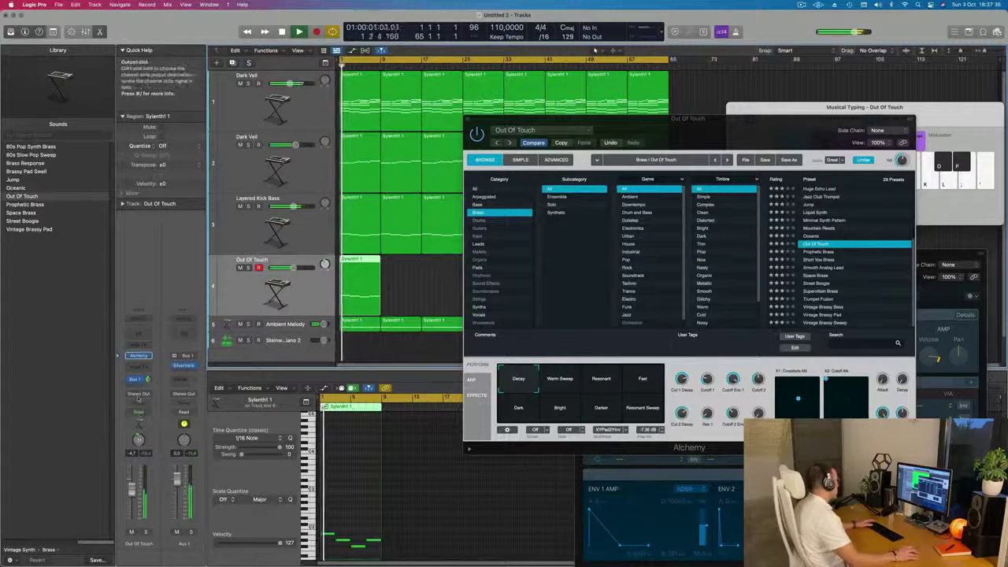
key(space)
key(space)
Step: Try a stereo Ensemble modulation effect on the Out Of Touch track and adjust its output mix
click(148, 367)
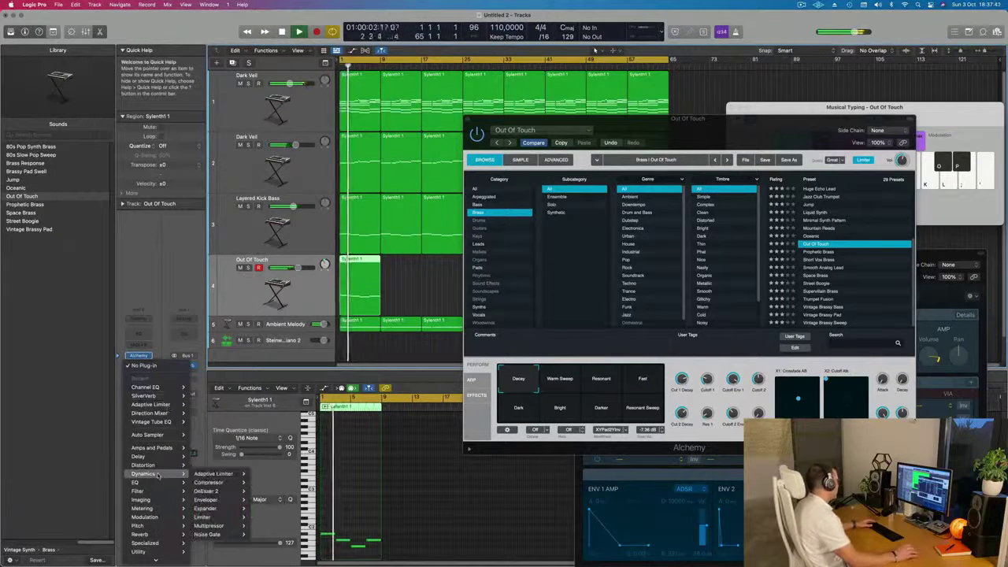
mouse_move(163, 517)
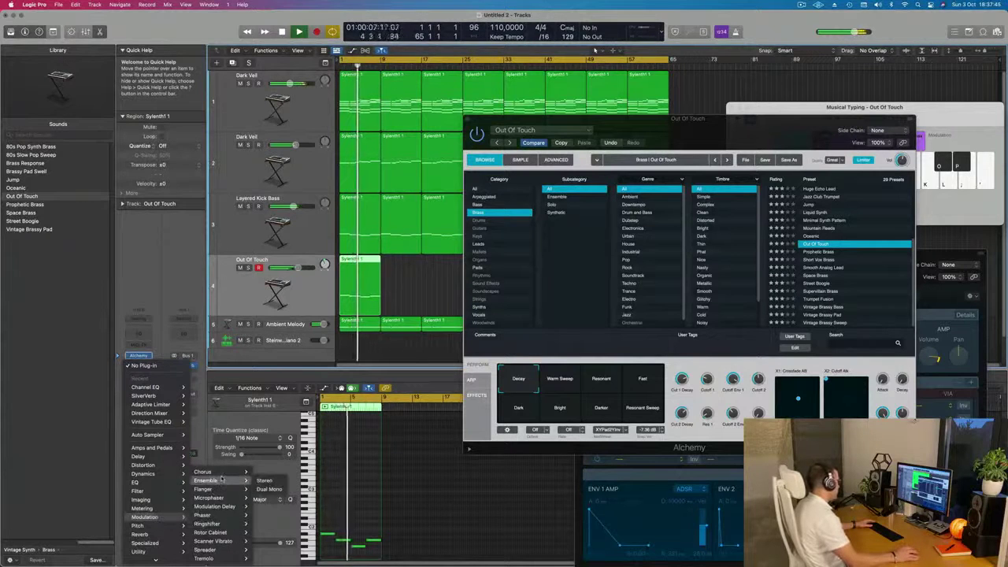
click(263, 481)
drag(508, 121, 518, 143)
key(space)
drag(585, 323, 589, 310)
Step: Step through the Ensemble presets to Rich Modulation and raise the Out Of Touch track's volume to 2.2 dB
click(368, 154)
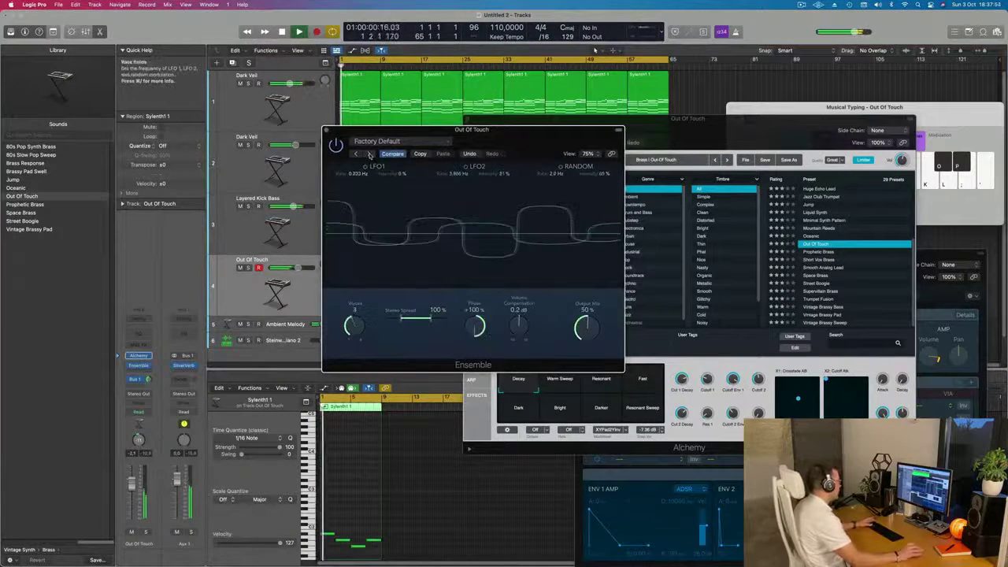
click(368, 154)
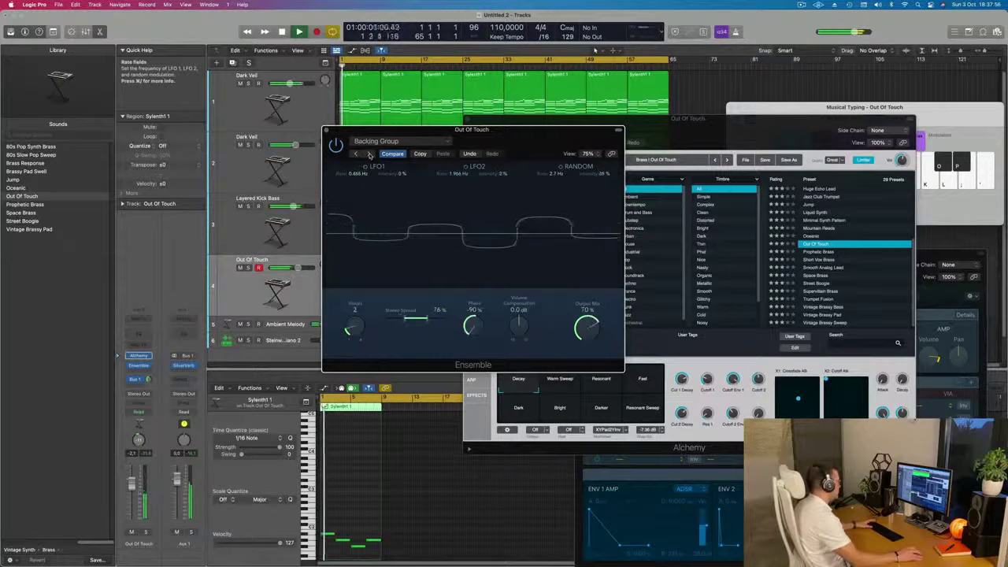
click(368, 154)
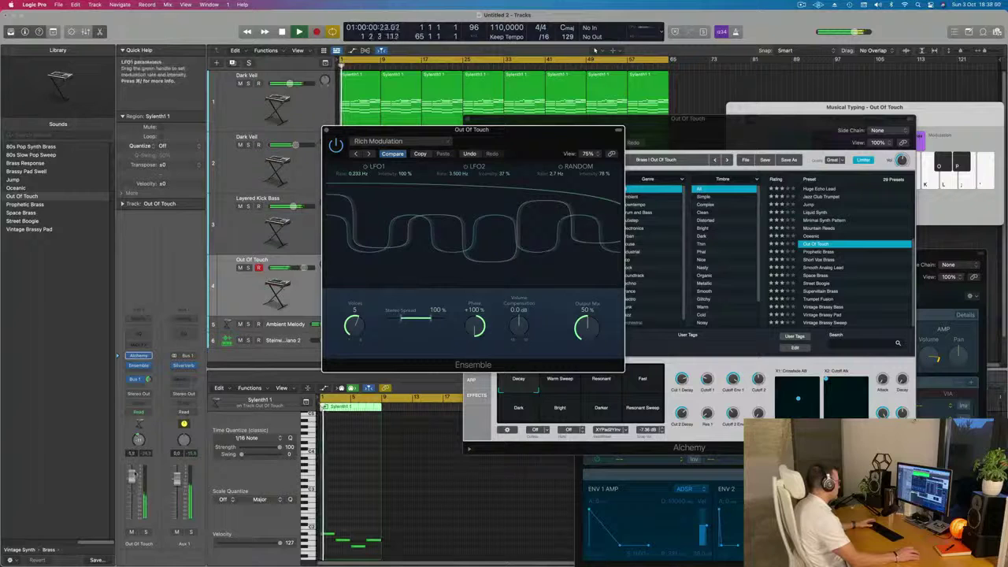
drag(136, 480, 135, 479)
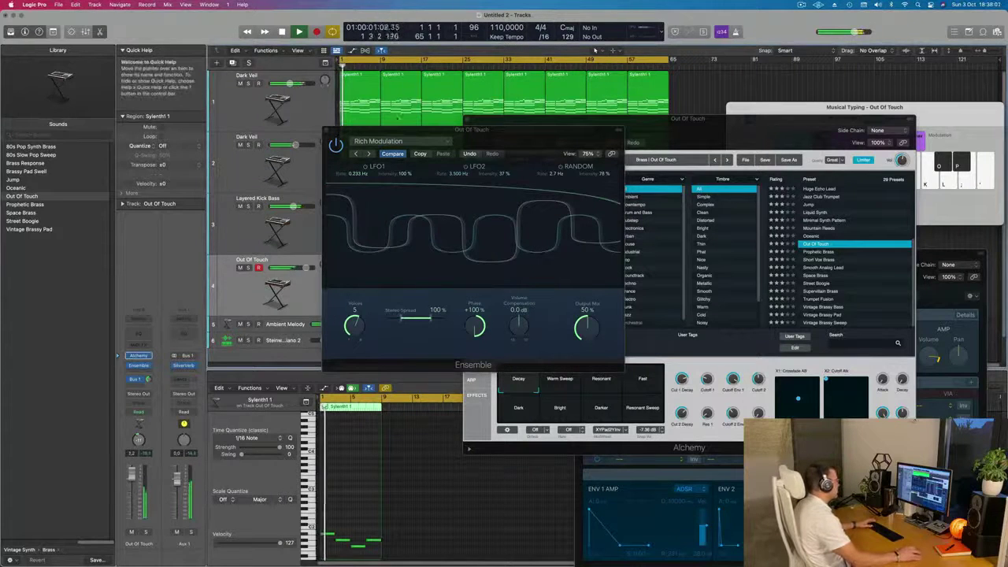
Step: Try further Ensemble presets on the Out Of Touch track, including Screen Door and Symphonic 5 Voice, ending on Doubler
click(370, 155)
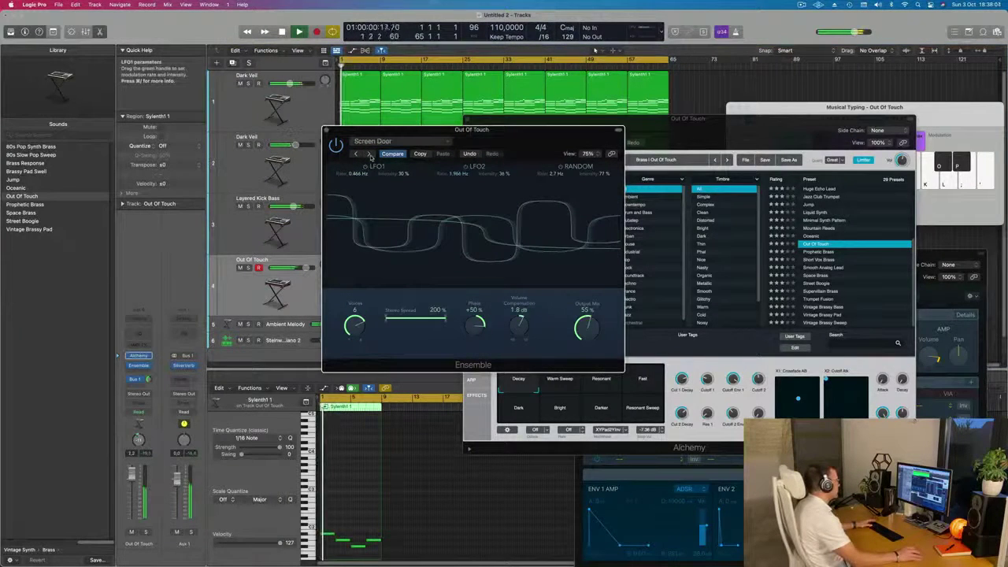
click(370, 155)
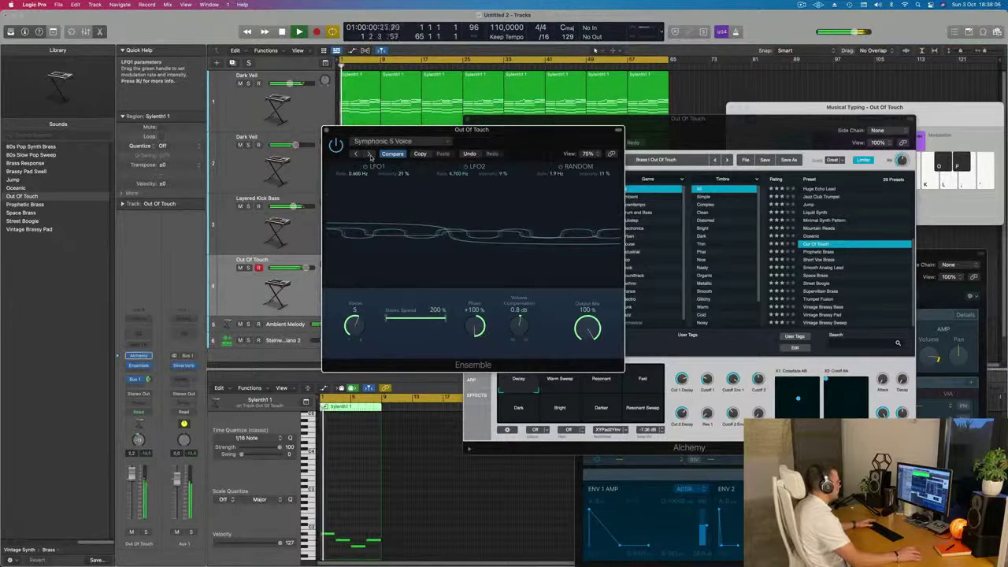
drag(499, 143, 551, 207)
click(410, 219)
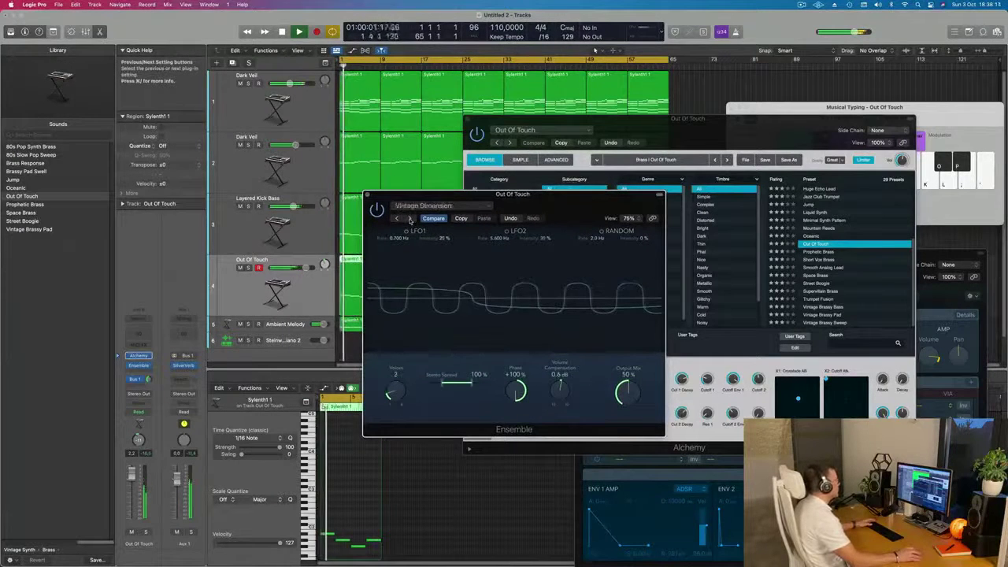
click(409, 218)
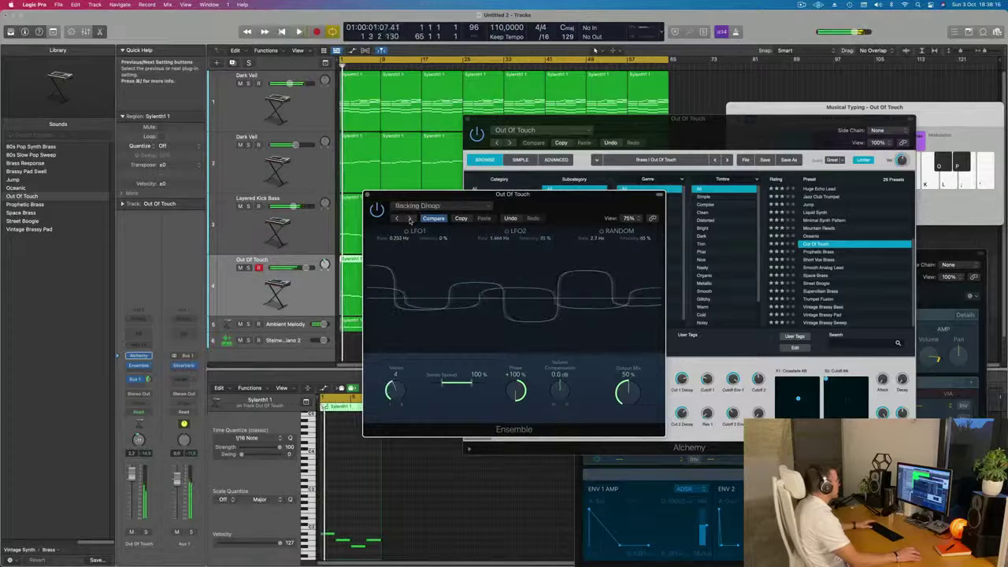
click(409, 219)
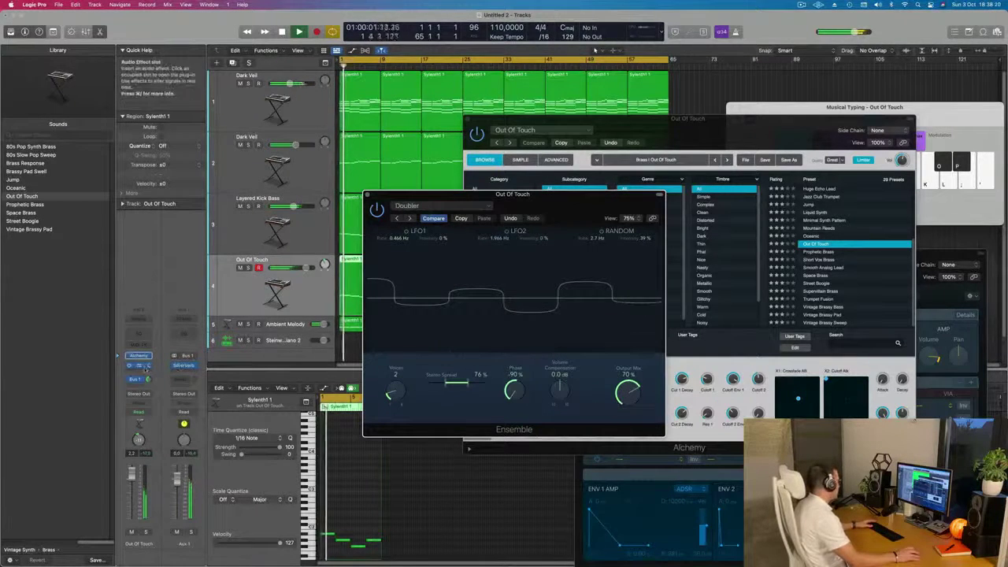
Step: Replace the Ensemble effect with a stereo Chorus and load its Mega Wide Chorus preset
click(148, 367)
mouse_move(155, 504)
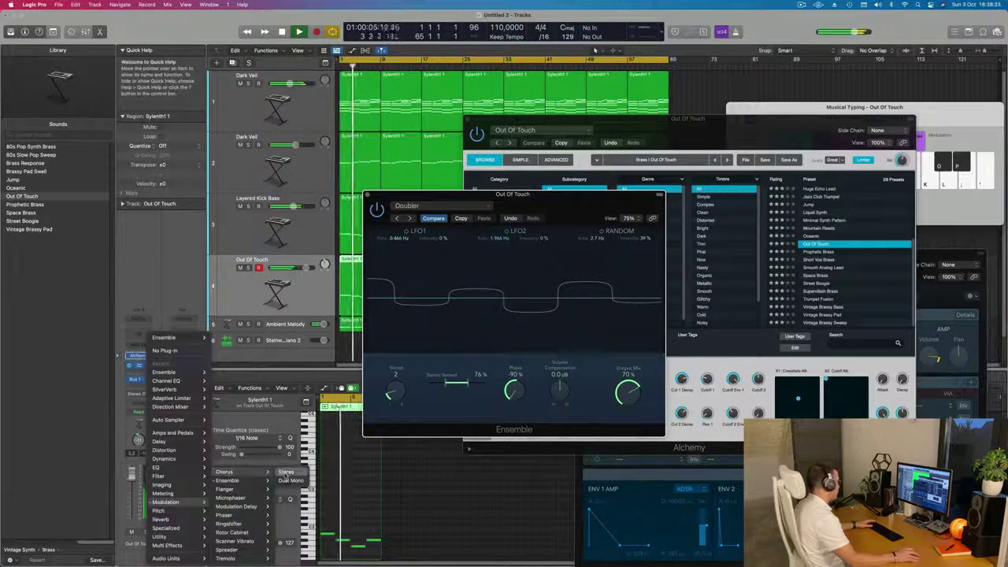
click(285, 472)
drag(472, 197, 545, 136)
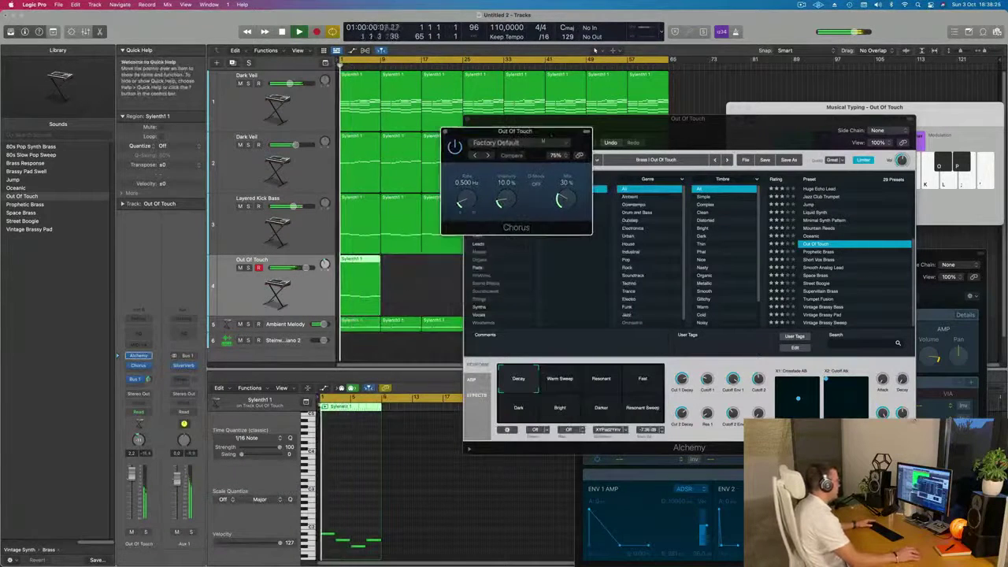
click(546, 142)
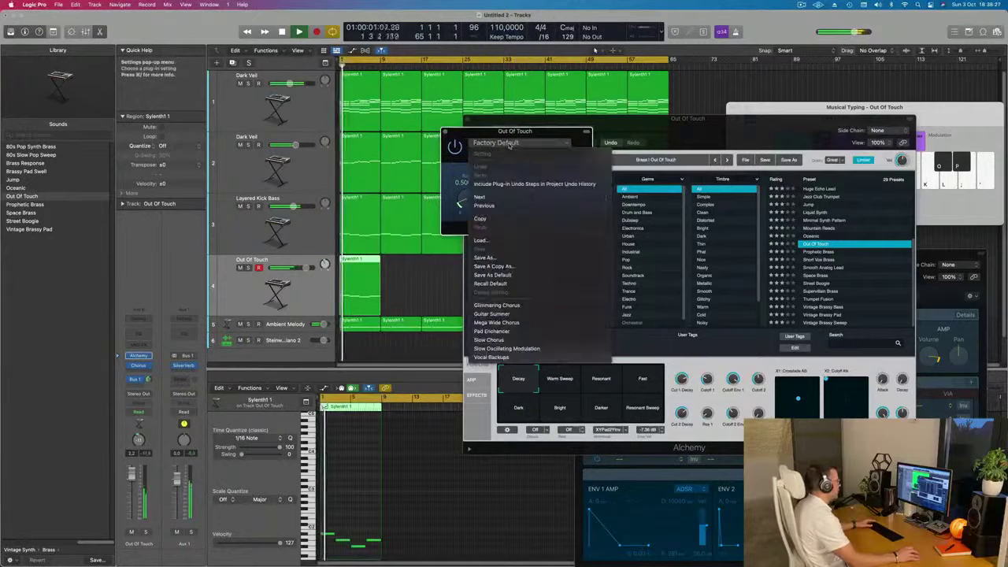
click(520, 322)
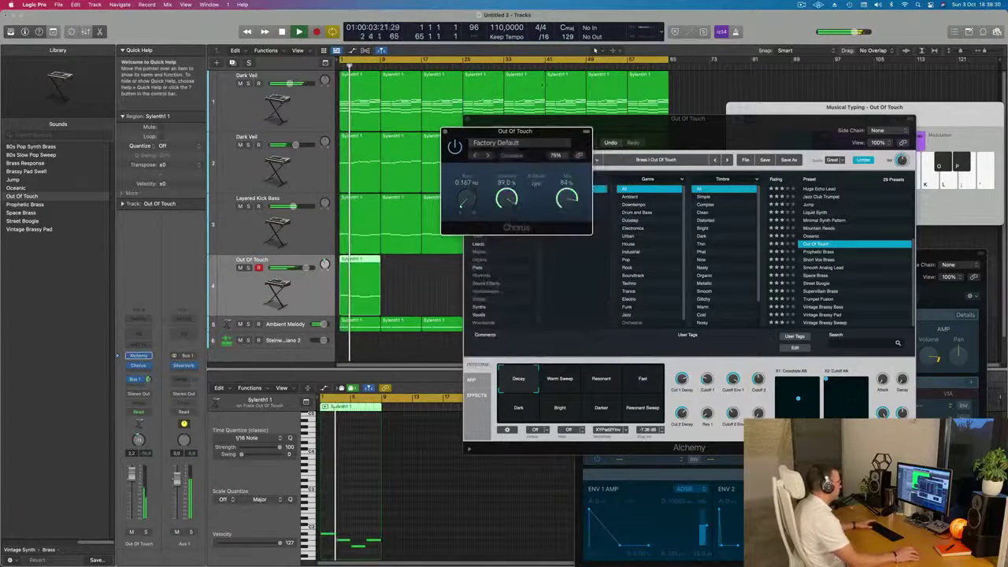
mouse_move(546, 137)
mouse_down()
mouse_move(475, 124)
mouse_move(552, 121)
mouse_up()
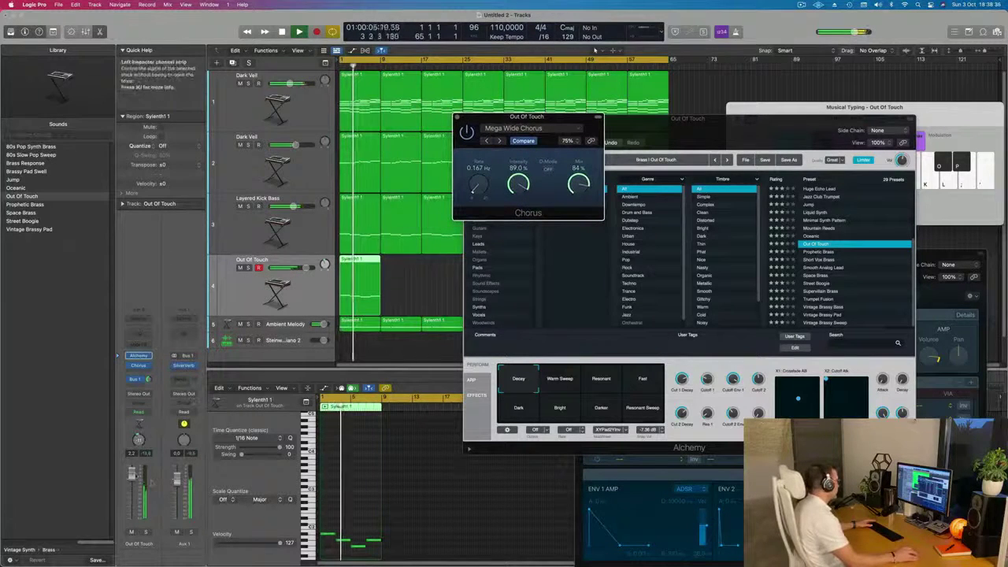
Step: Set the Out Of Touch track's volume to 2.5 dB, close the Chorus window and move the Alchemy window aside
drag(132, 479, 133, 477)
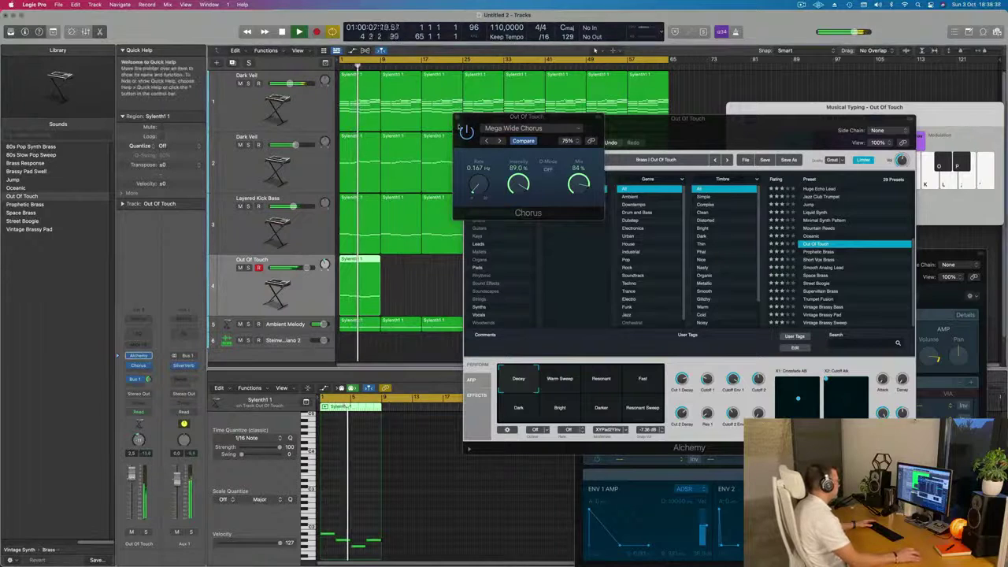
click(457, 118)
drag(508, 120, 677, 147)
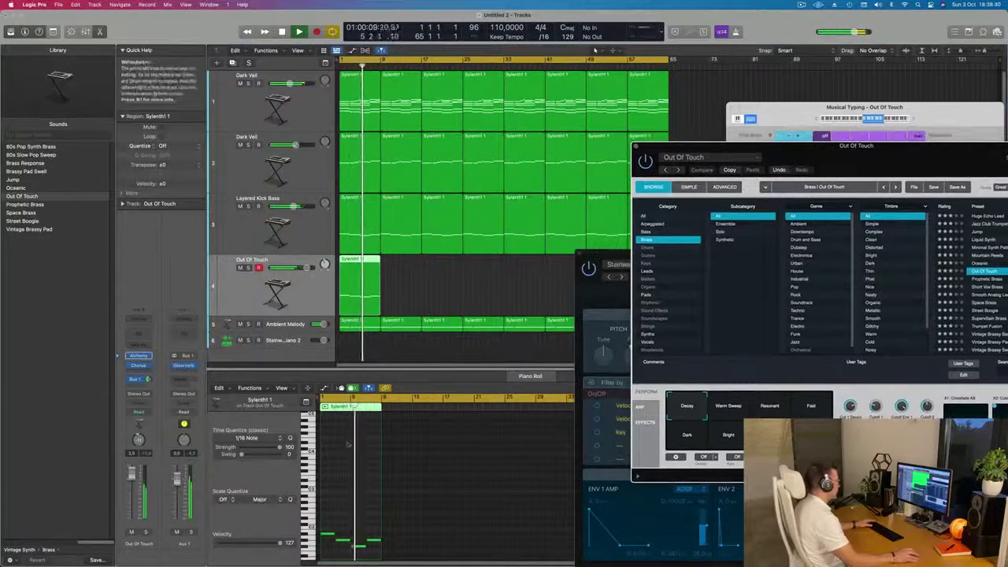
Step: Repeat the first Out Of Touch region along its track to fill the arrangement and move the Alchemy window clear of it
click(343, 491)
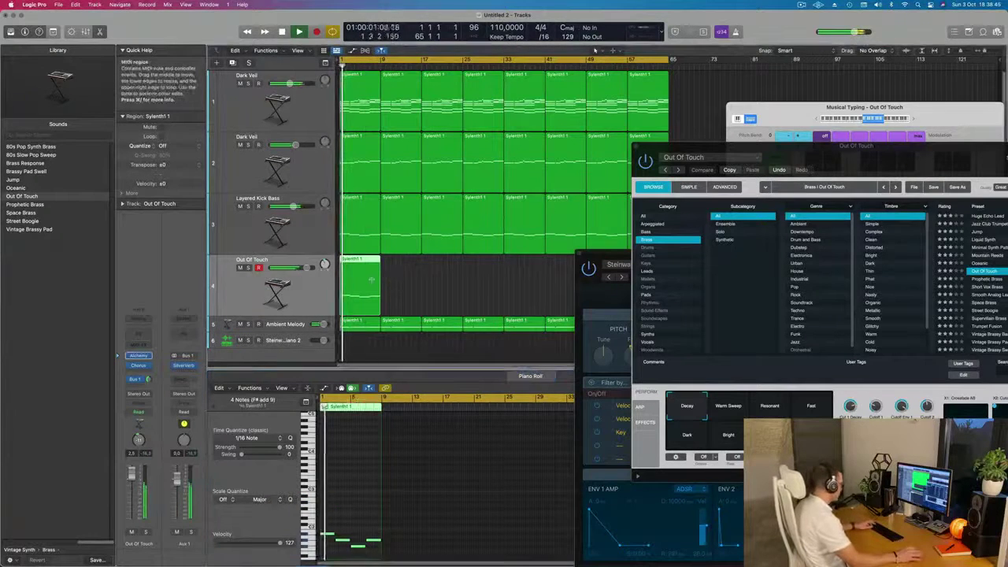
key(super+r)
key(super+r)
key(super+r)
key(super+r)
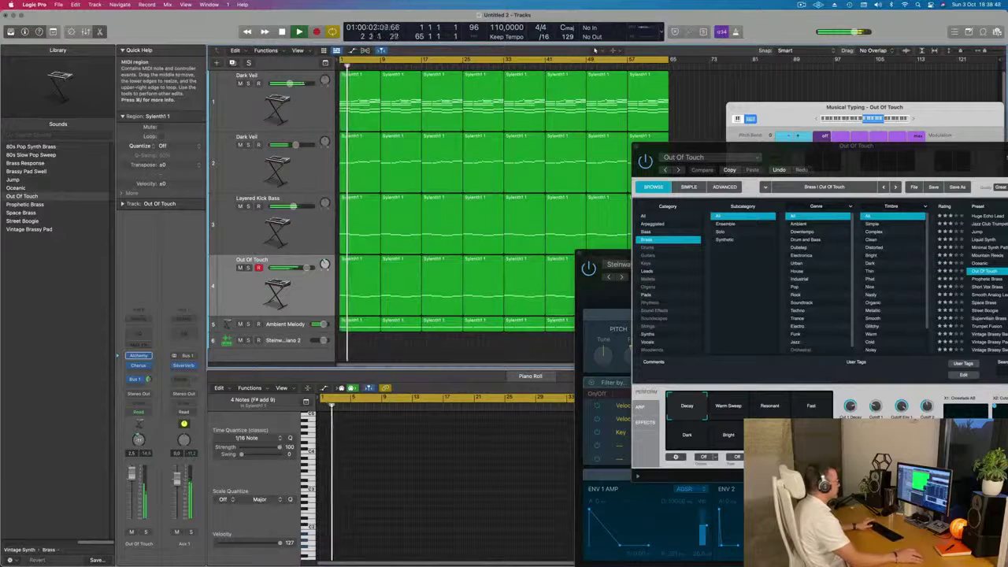
drag(687, 148, 772, 255)
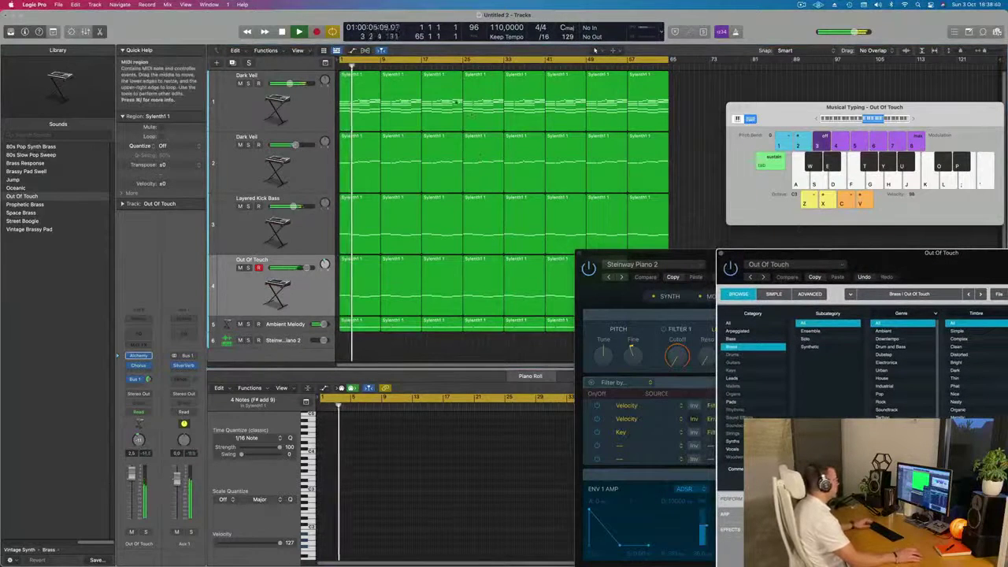
Step: Select all regions, then name and color them by their tracks
key(super+a)
right_click(577, 101)
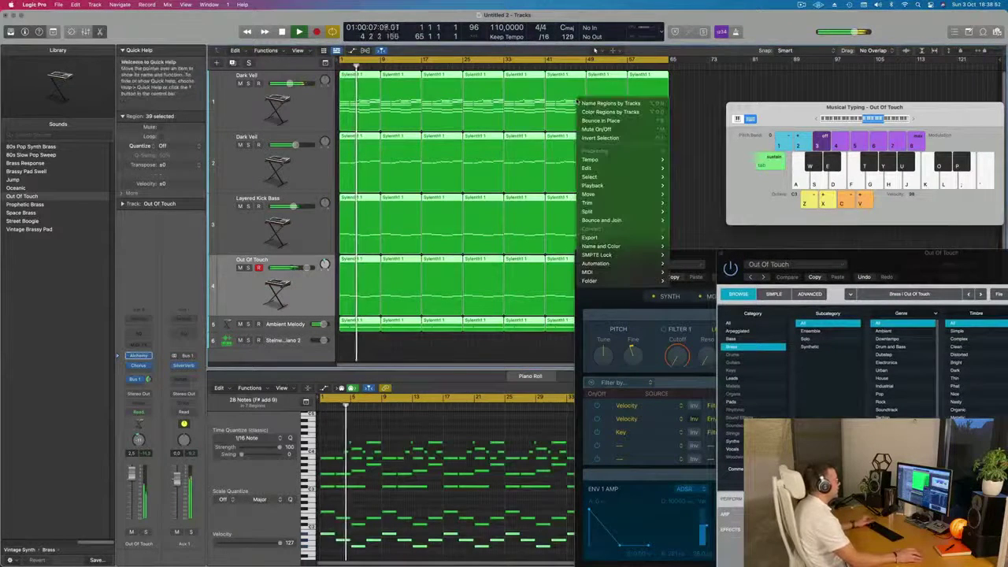
click(610, 103)
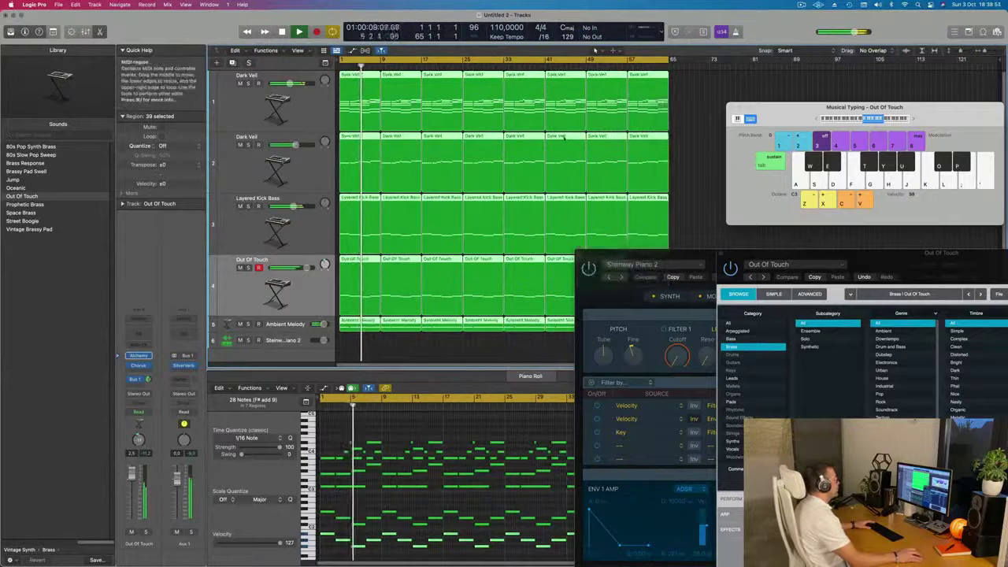
right_click(565, 136)
click(599, 147)
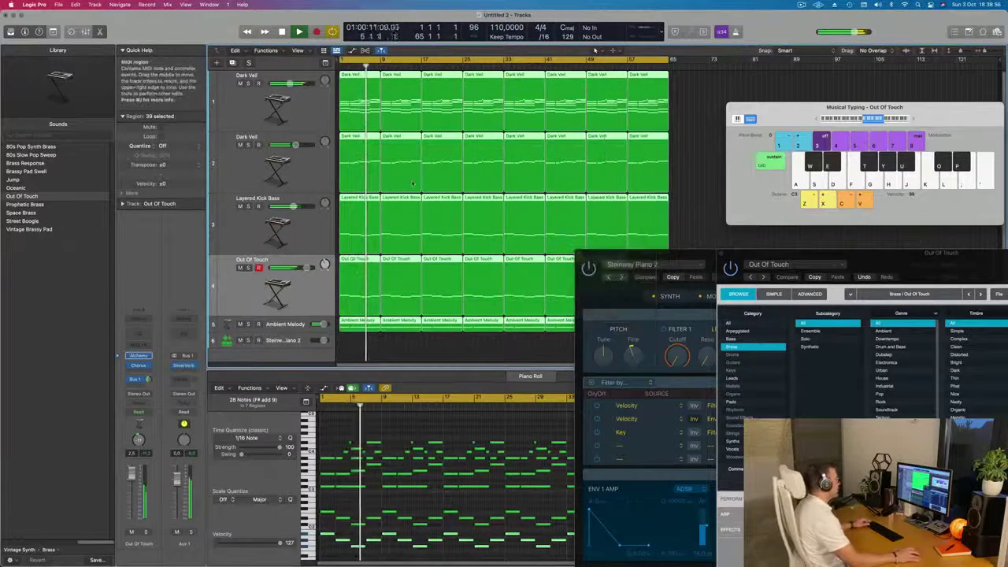
Step: Move the Steinway Piano 2 instrument window aside and repeat the last Out Of Touch region to fill the gap at bar 57
drag(577, 271, 770, 263)
click(645, 247)
click(610, 250)
key(super+r)
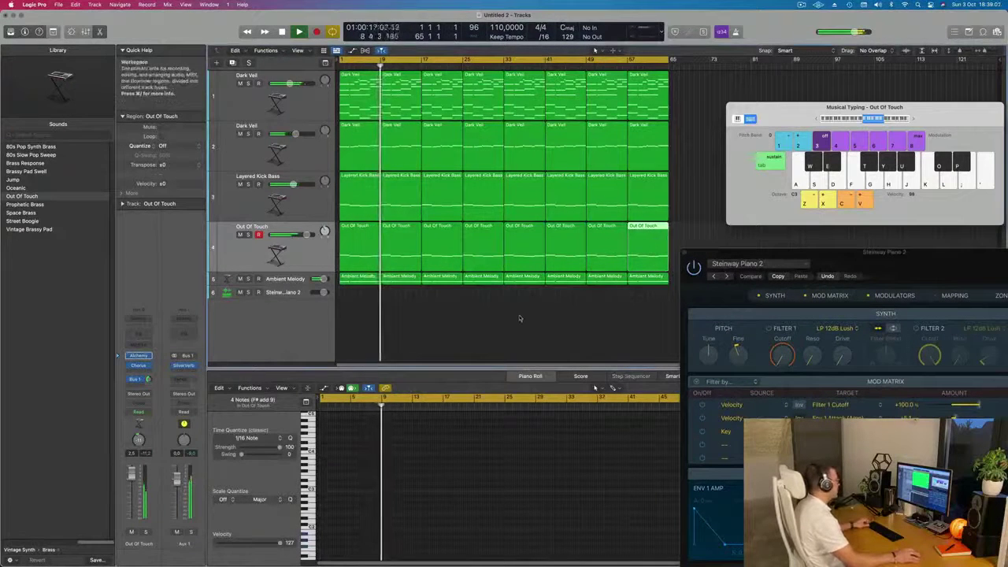
Step: Clear the region selection and enlarge the Steinway Piano 2 track's height to match the larger tracks
click(381, 313)
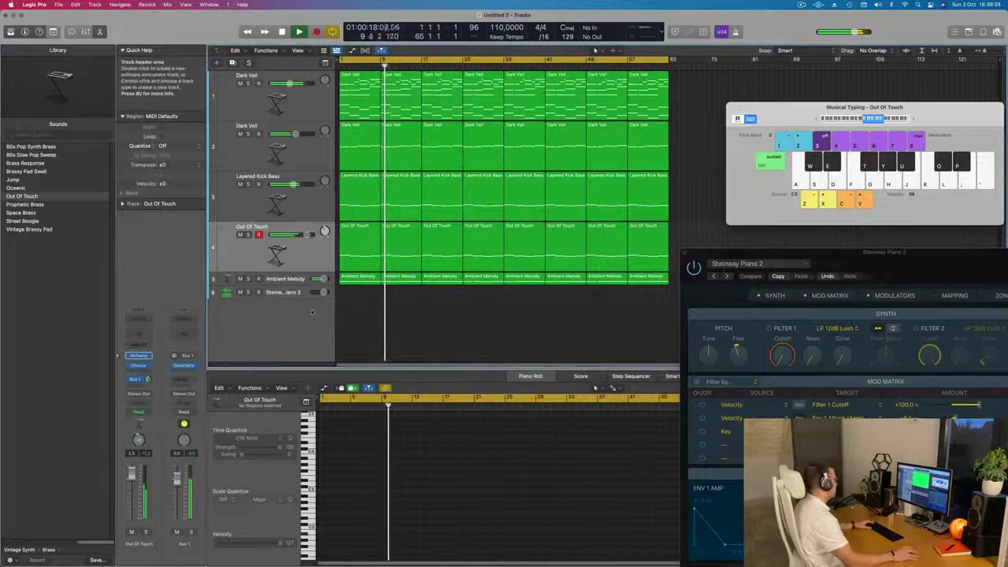
scroll(352, 314, up, 1)
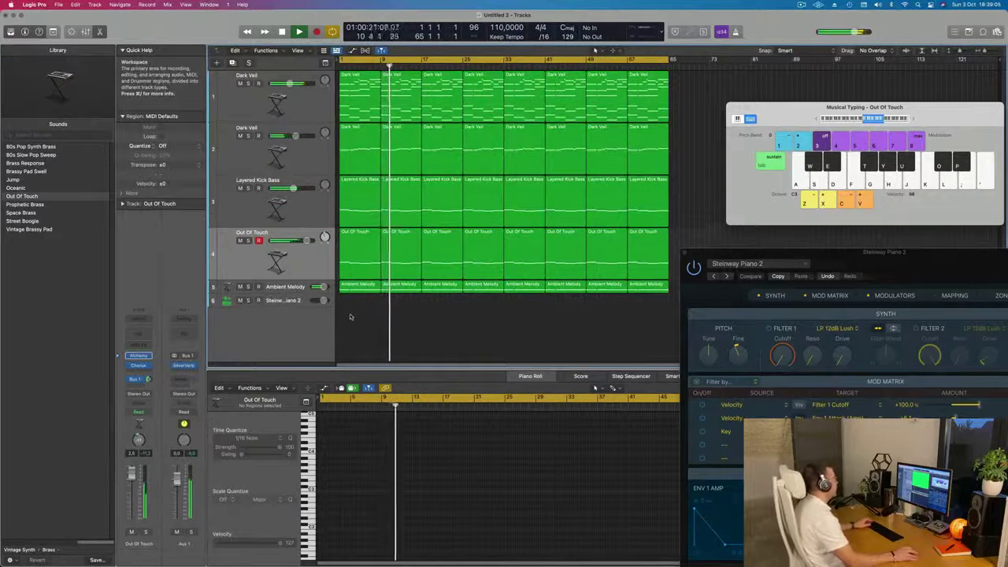
scroll(354, 325, down, 1)
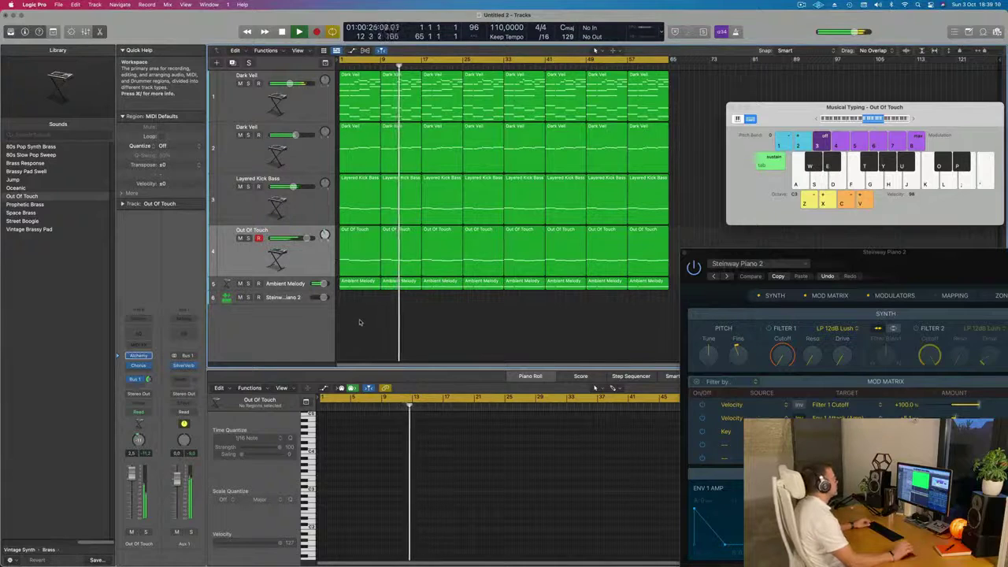
click(289, 304)
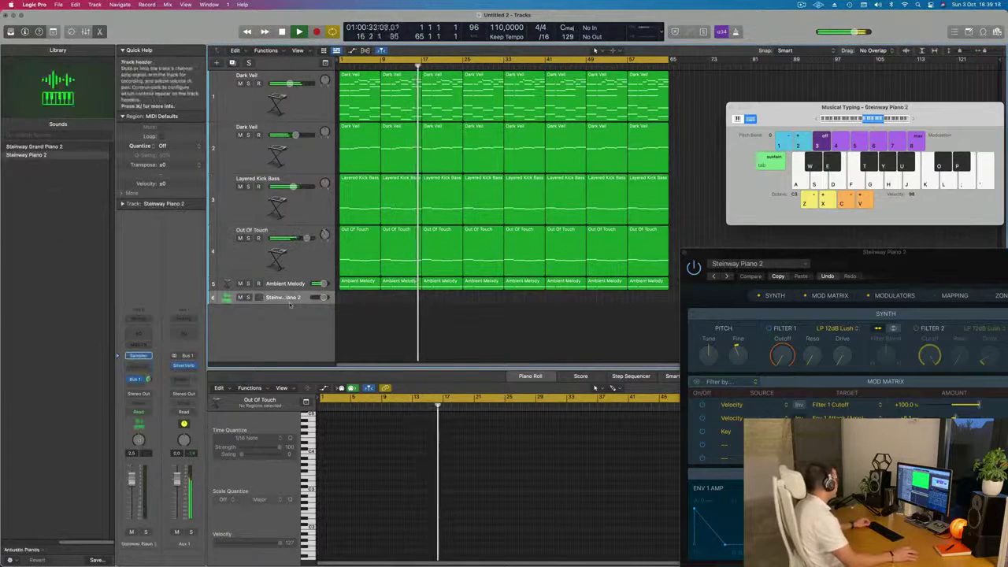
drag(289, 303, 289, 348)
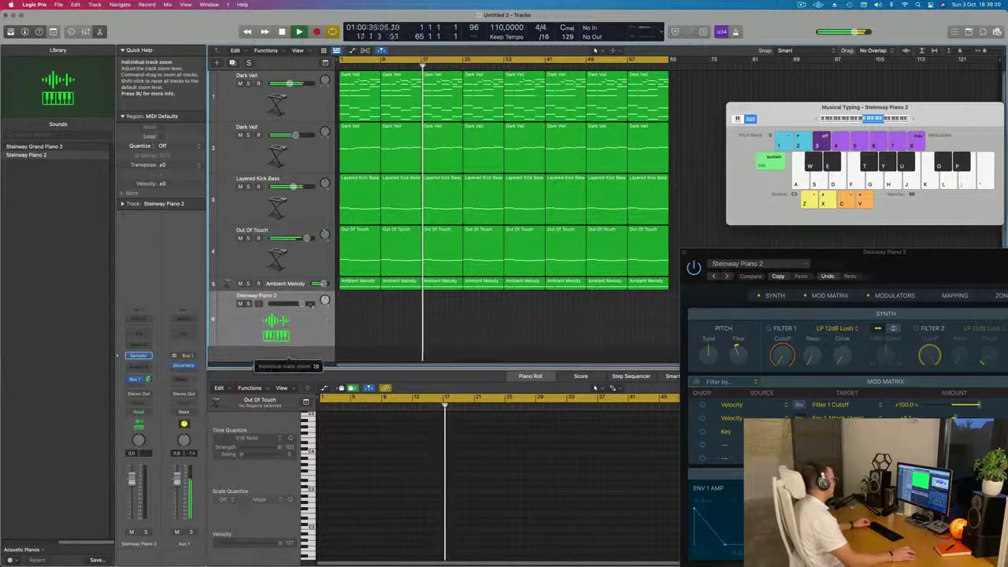
Step: Restart playback from the beginning, close the Steinway Piano 2 instrument window and stop playback
key(Return)
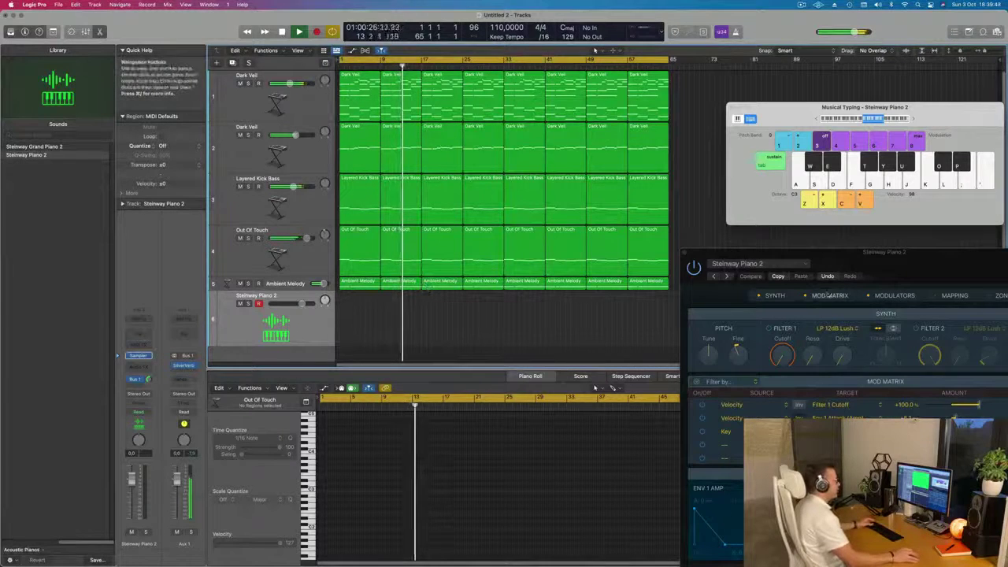
drag(902, 267, 788, 166)
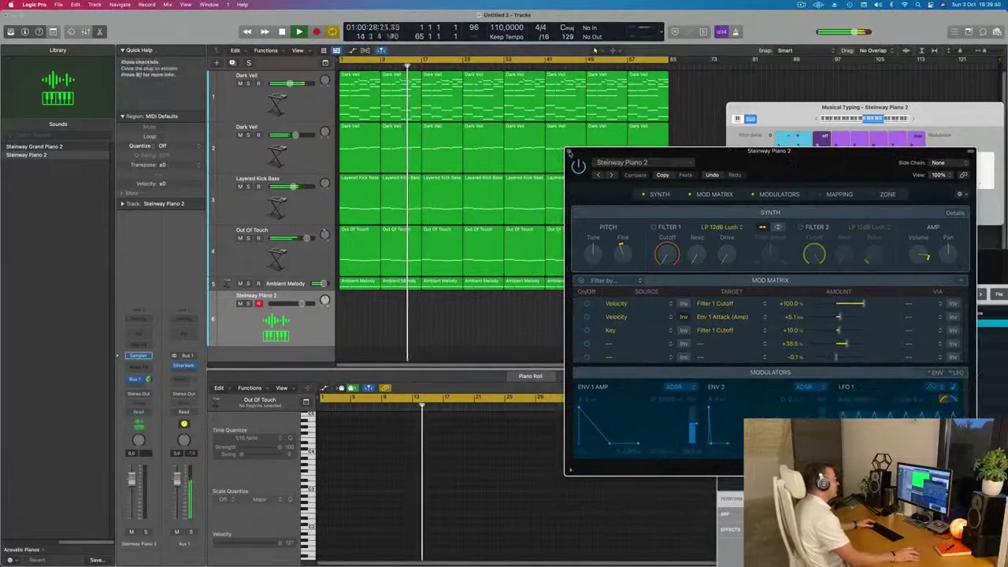
click(571, 151)
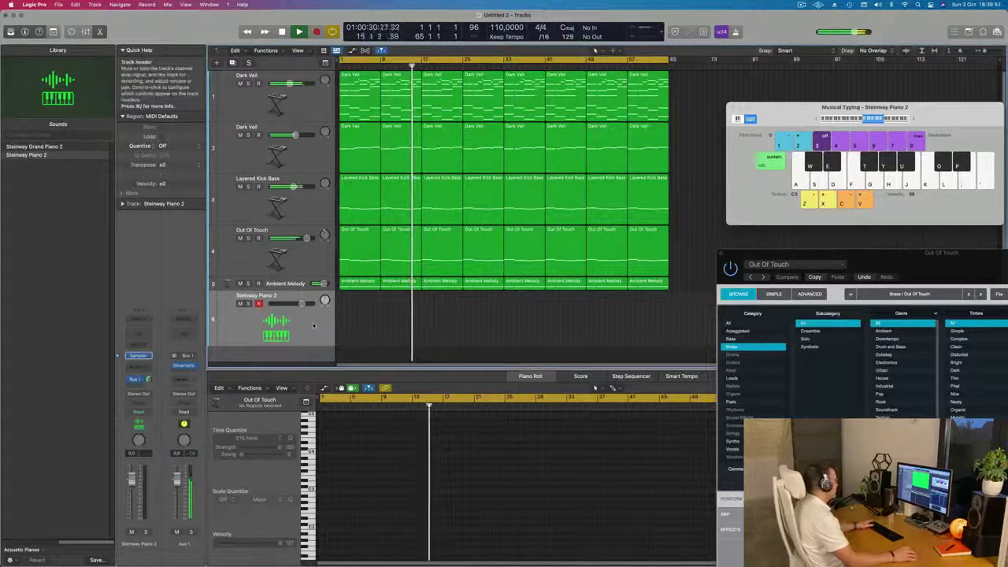
key(space)
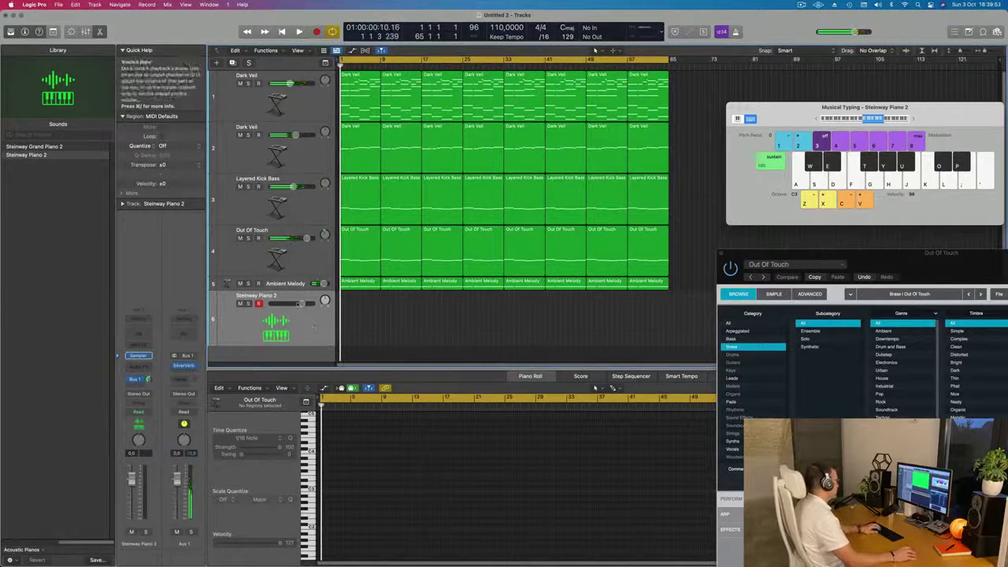
Step: Lower the Steinway Piano 2 track's volume to about -4.5 dB and move the Musical Typing window over the arrangement
drag(302, 304, 300, 303)
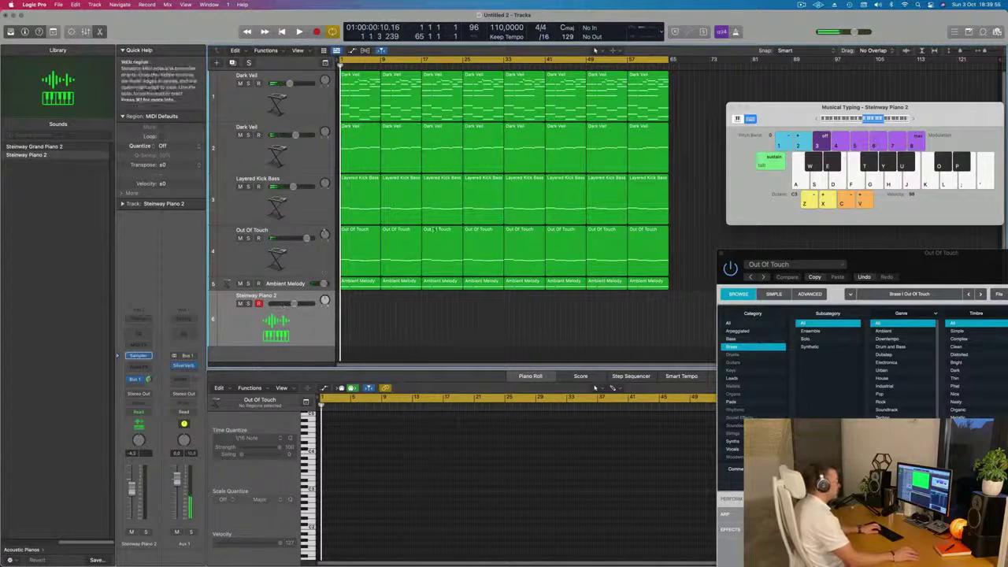
drag(965, 103, 873, 112)
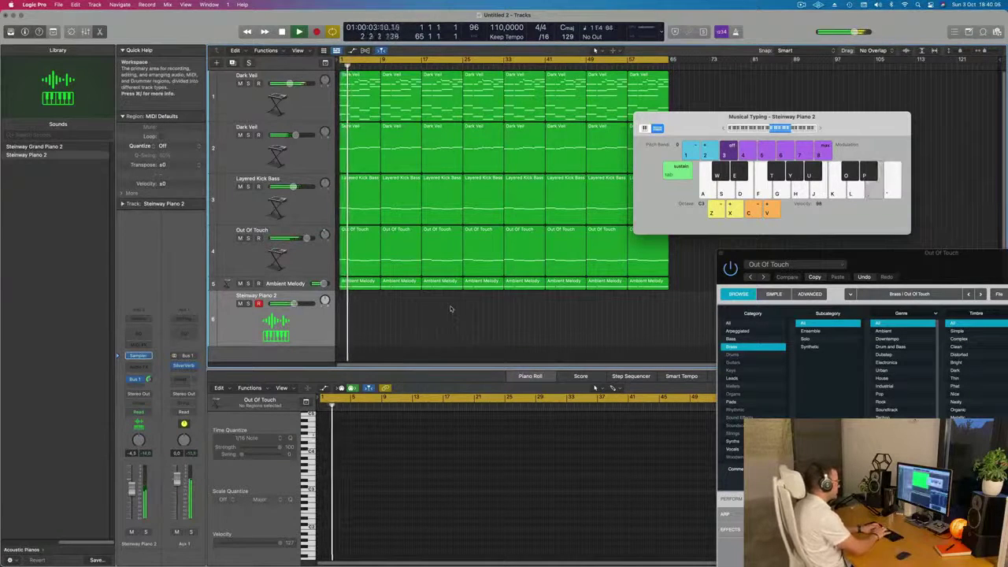
Step: Try out piano melody notes over the playing arrangement, raising the Musical Typing octave to C4
key(semicolon)
key(l)
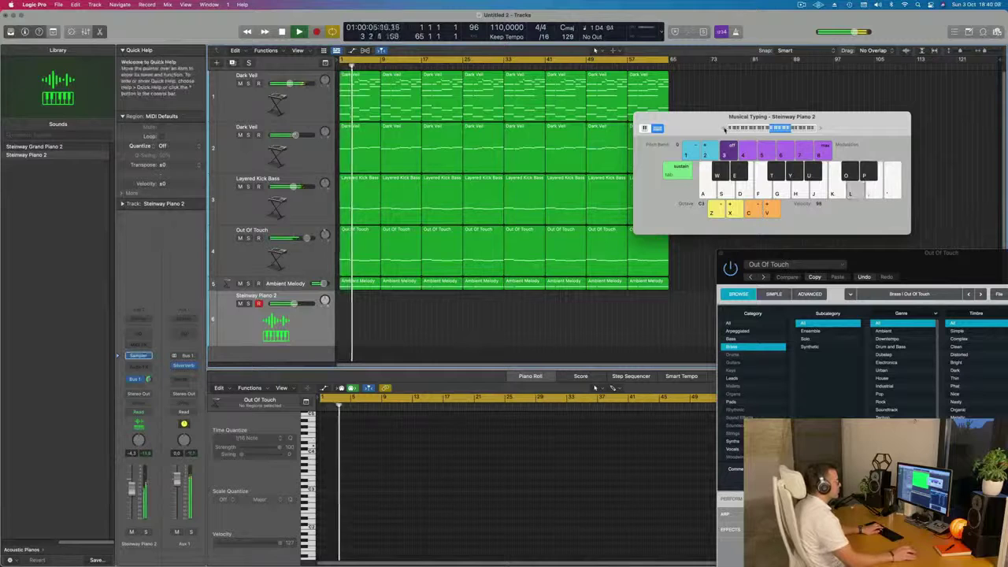
key(k)
key(semicolon)
click(819, 128)
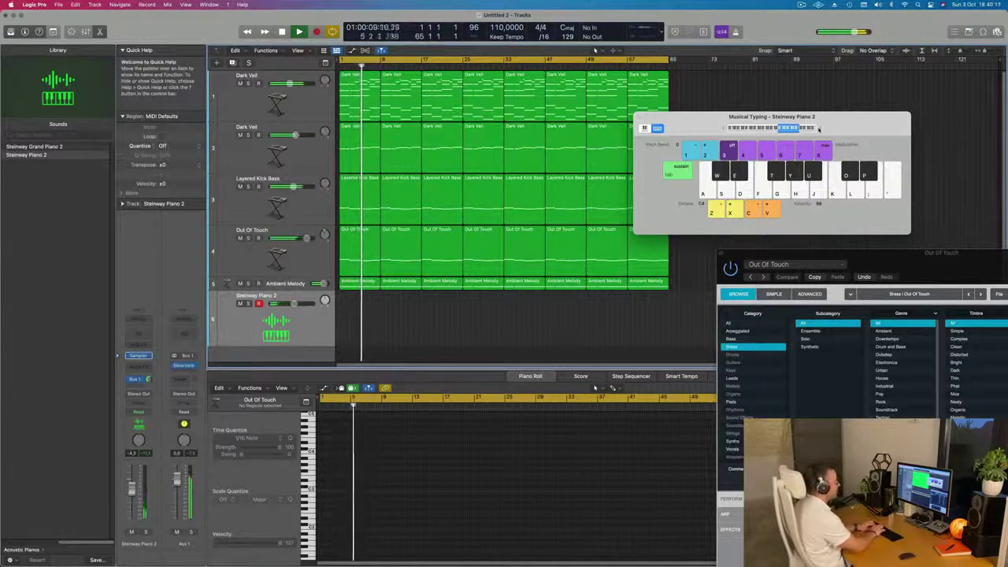
key(k)
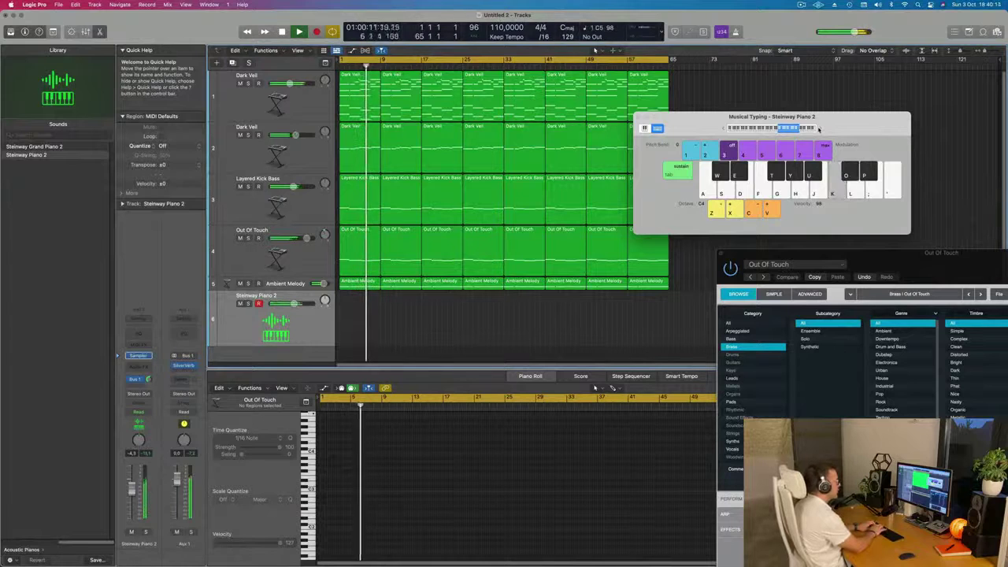
key(g)
key(d)
key(f)
key(g)
Step: Raise the Steinway Piano 2 track's volume to -1.6 dB while trying more melody notes over the playback
drag(133, 489, 133, 481)
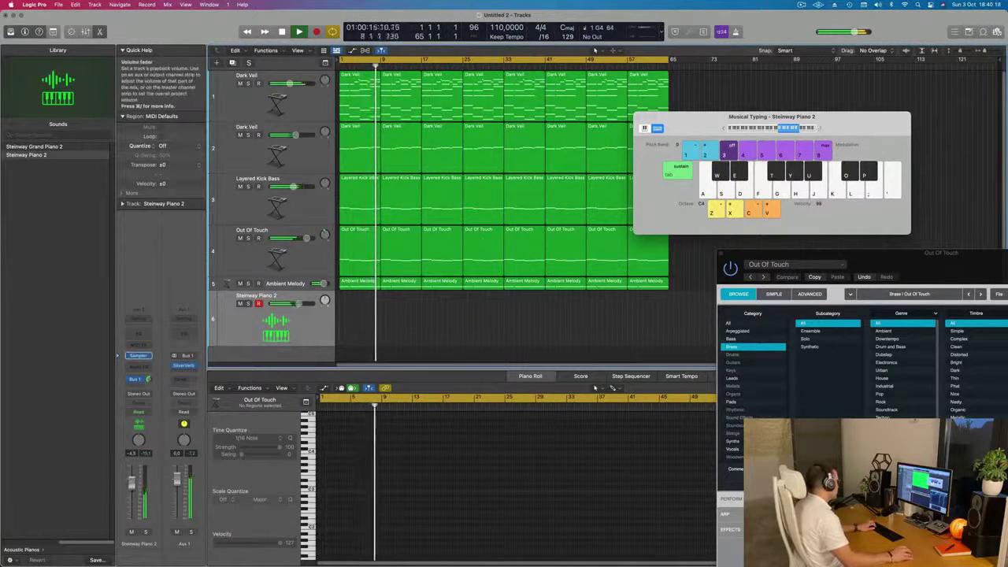
key(g)
key(semicolon)
key(j)
key(k)
key(h)
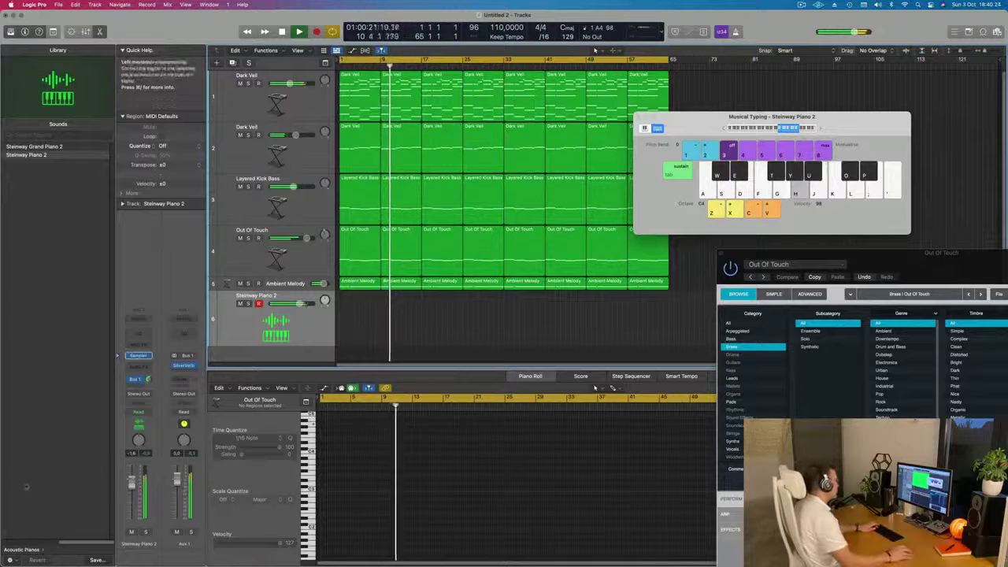
Step: Check the notes of the first Layered Kick Bass region and try matching D#5 and A#4 piano notes against them
click(358, 189)
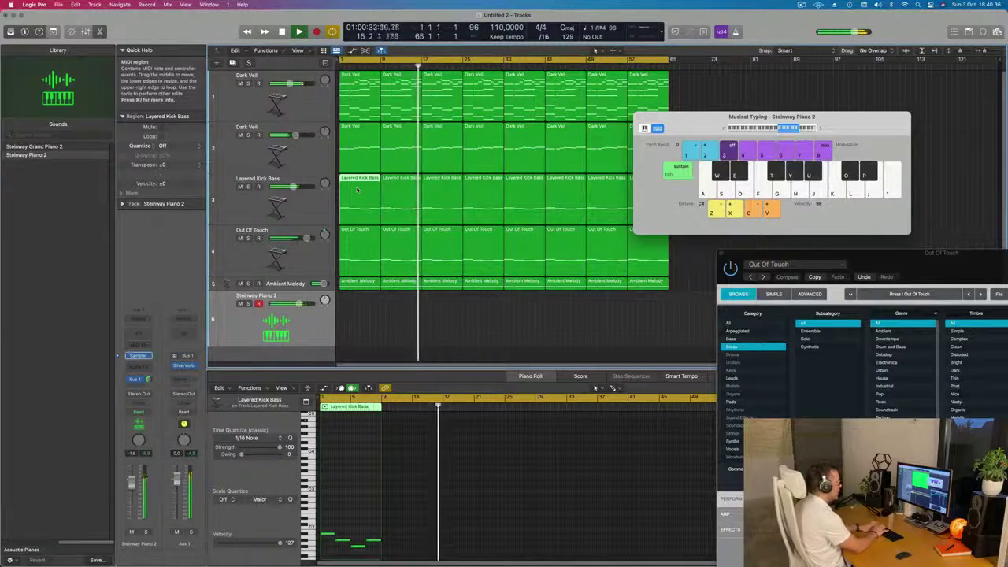
key(p)
key(u)
Step: Record a short melody phrase on the Steinway Piano 2 track across bars 25 to 29
key(r)
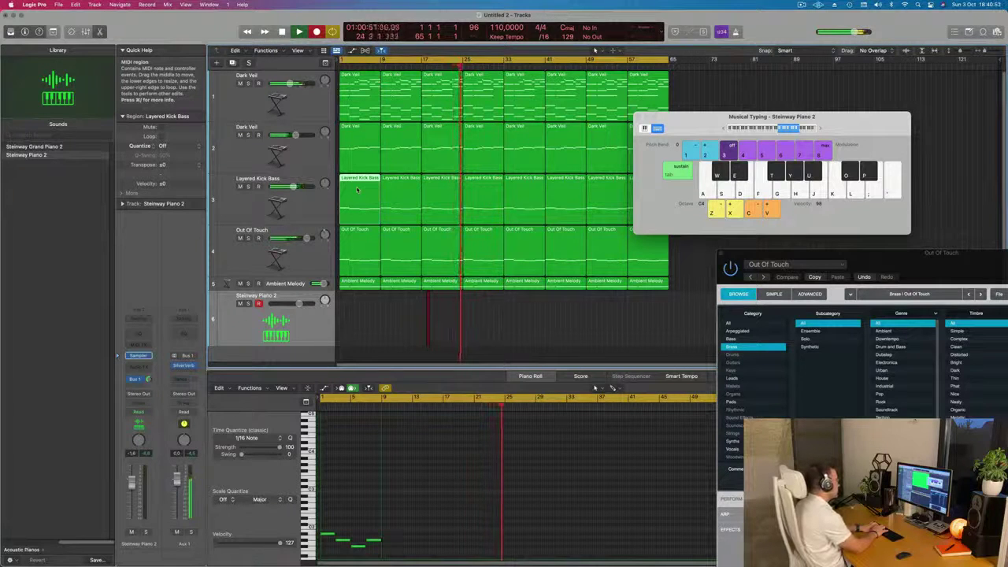
key(o)
key(y)
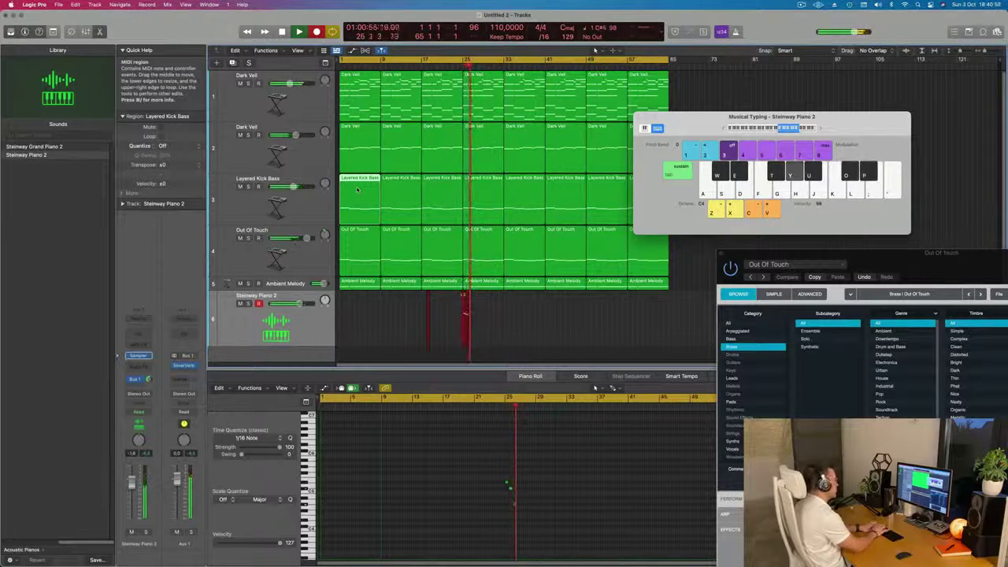
key(p)
key(o)
key(u)
key(t)
key(y)
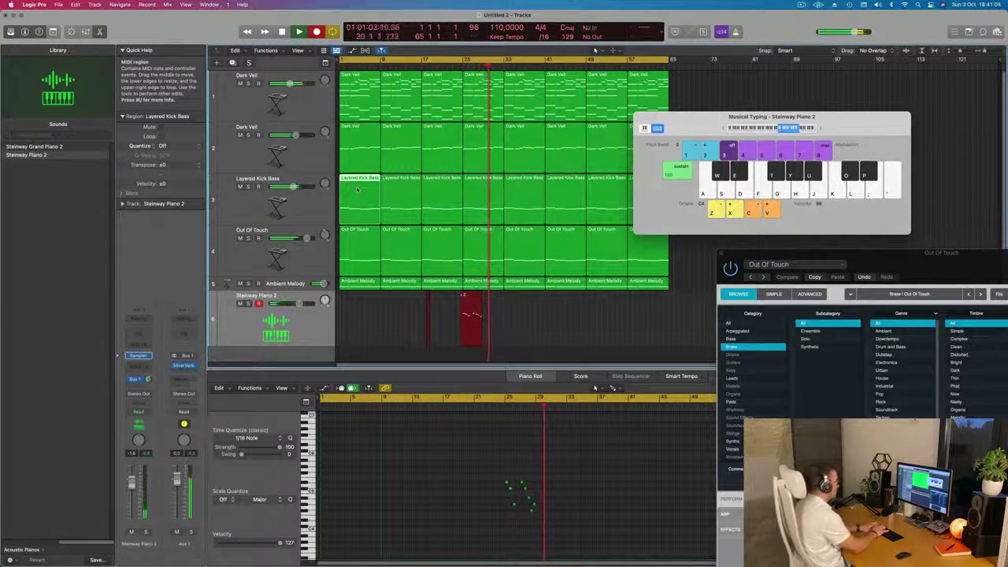
key(space)
Step: Record from the start of the song on the Steinway Piano 2 track, playing a falling and rising phrase across bars 3 to 5
key(r)
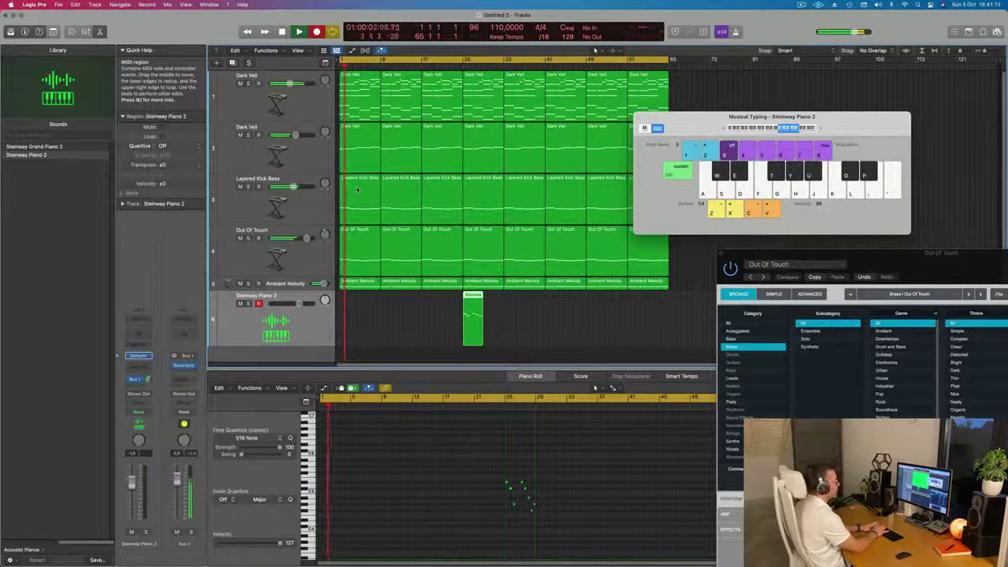
key(p)
key(o)
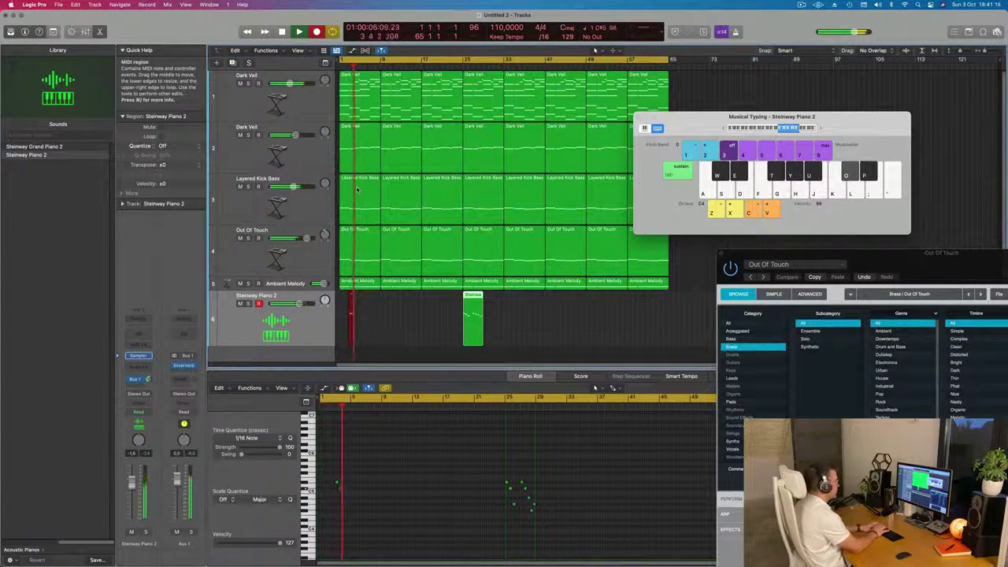
key(i)
key(t)
key(u)
key(u)
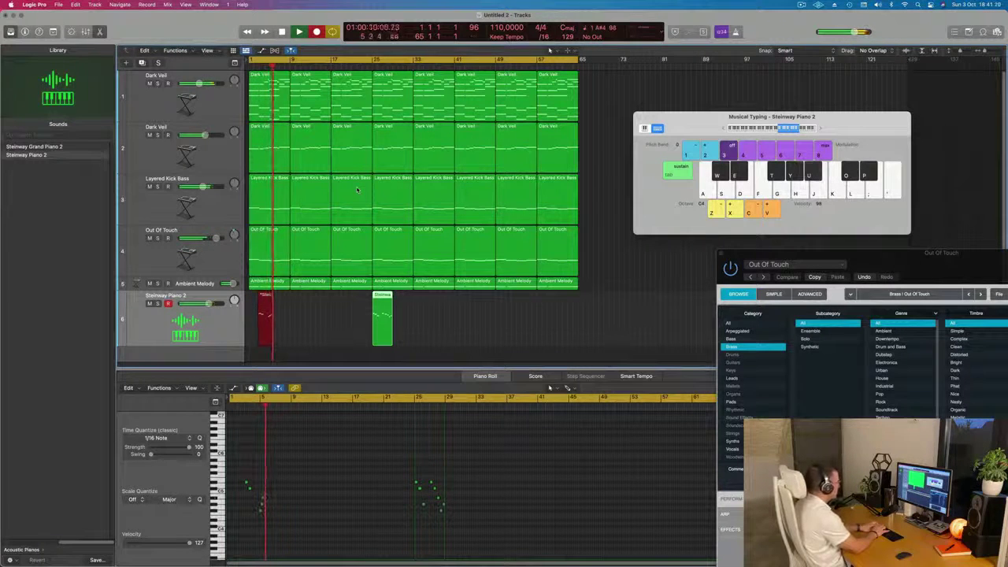
Step: Continue the piano recording with a repeated figure on A#4, C#5 and D#5 from about bar 6 through bar 9
key(o)
key(u)
key(u)
key(p)
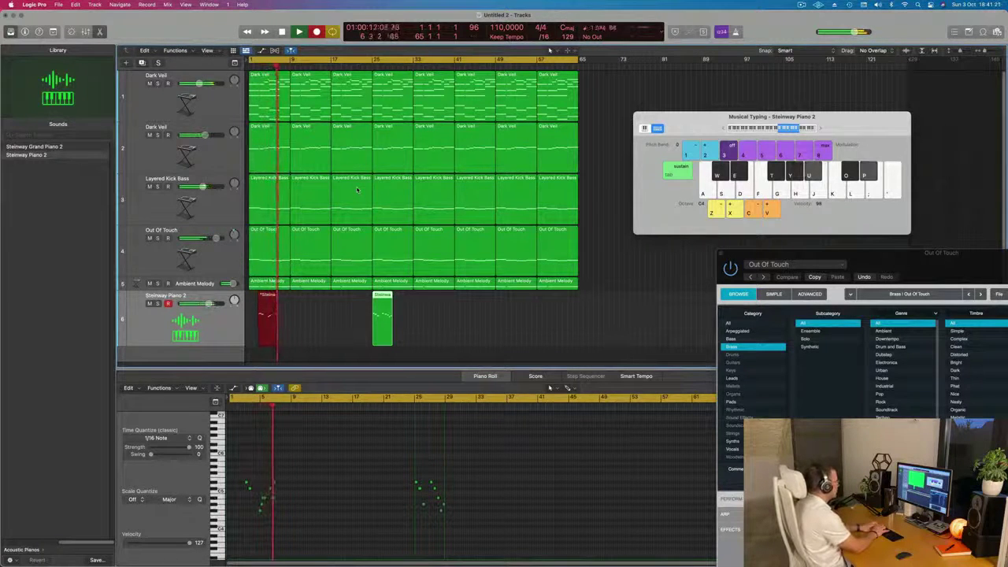
key(o)
key(u)
key(p)
key(u)
key(o)
key(u)
key(p)
key(p)
key(u)
key(u)
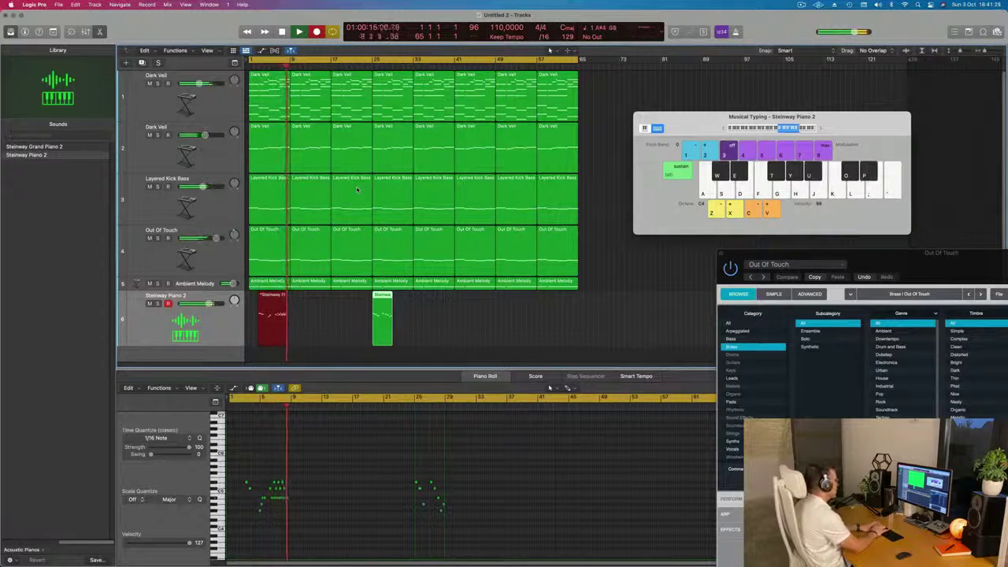
key(p)
key(o)
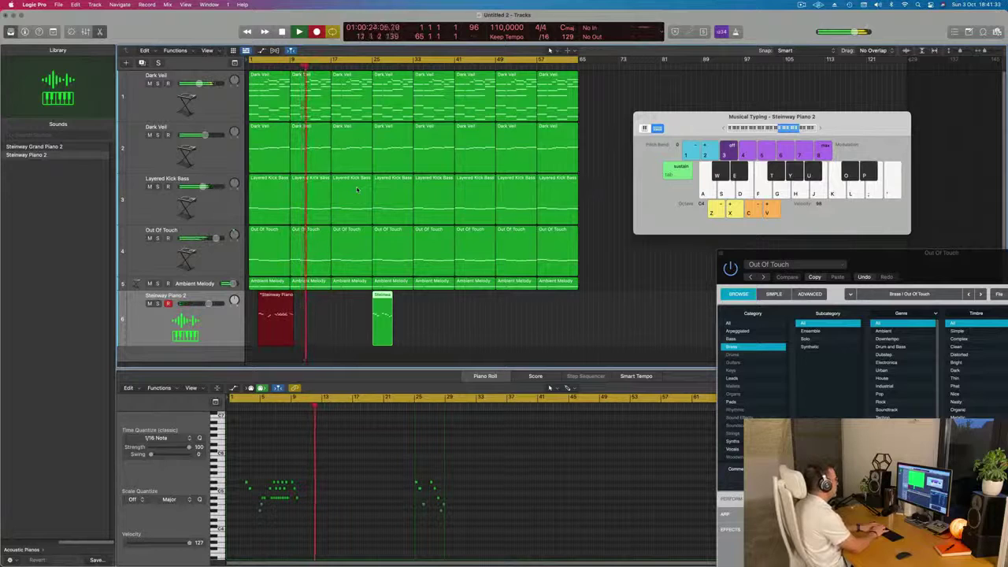
Step: Play the repeated A#4, C#5 and D#5 piano figure again across bars 13 to 17 of the recording
key(o)
key(u)
key(p)
key(u)
key(o)
key(u)
key(p)
key(u)
key(o)
key(u)
key(p)
key(u)
key(o)
key(p)
key(u)
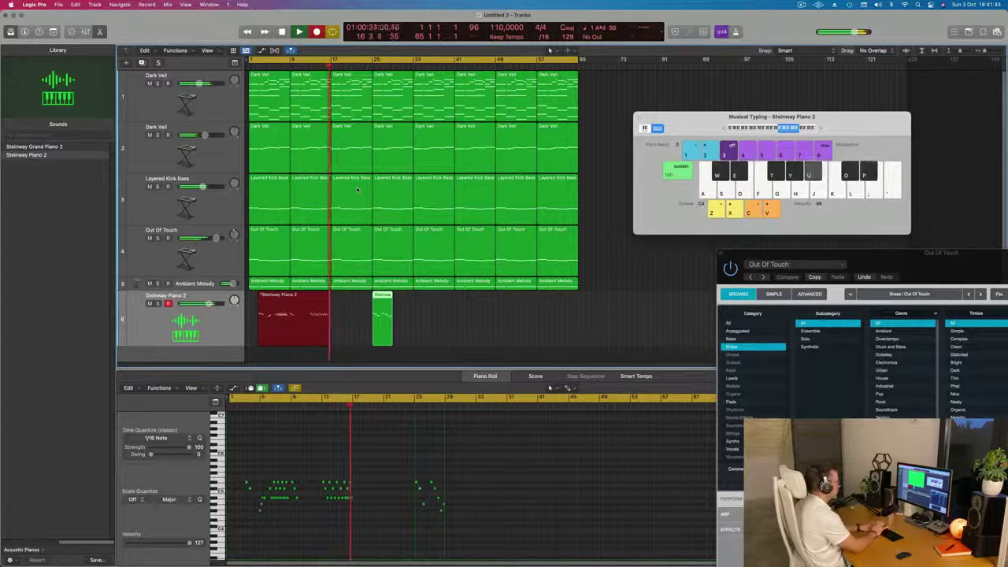
key(o)
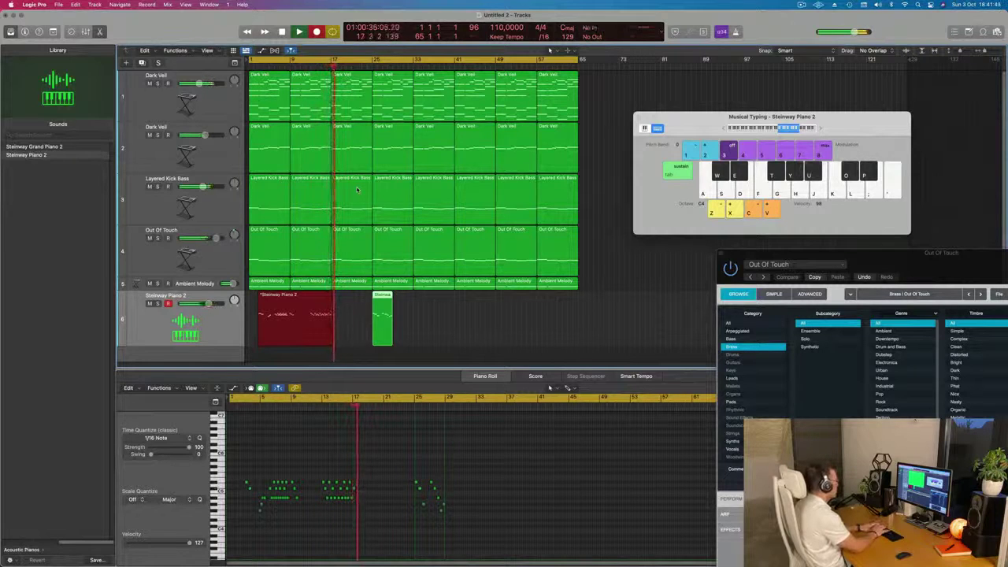
Step: Record a varied piano phrase from about bar 18, leading into the repeated D#5 figure up to bar 24
key(p)
key(u)
key(y)
key(p)
key(u)
key(o)
key(p)
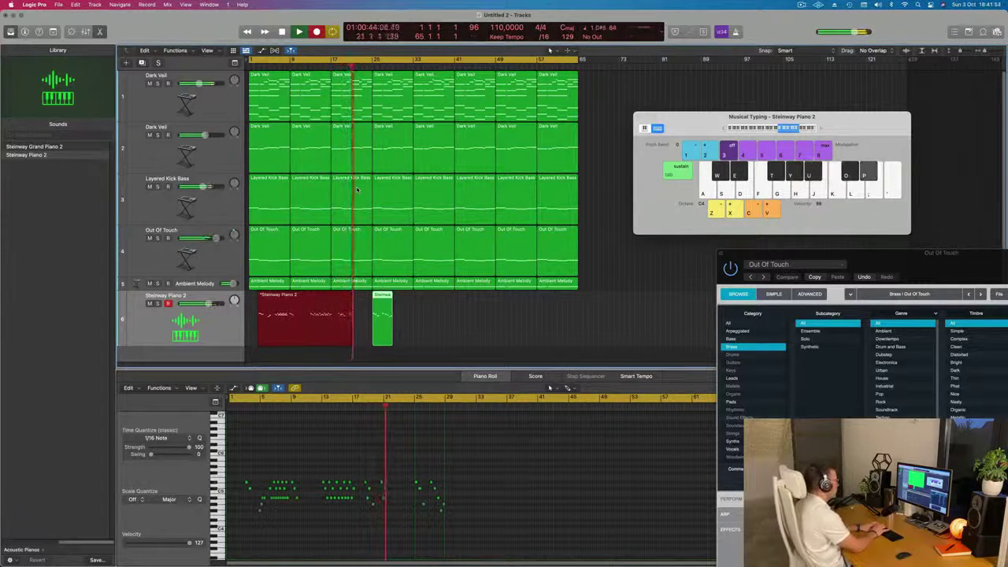
key(o)
key(u)
key(p)
key(u)
key(p)
key(o)
key(u)
key(p)
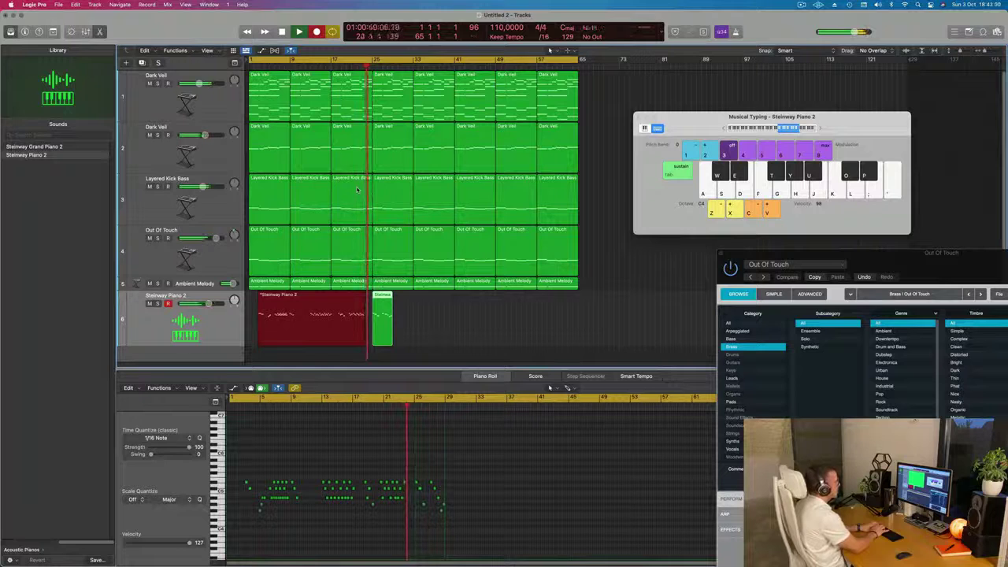
Step: Continue the Steinway Piano 2 recording from about bar 24, ending in a run of repeated D#5 notes up to bar 32
key(p)
key(o)
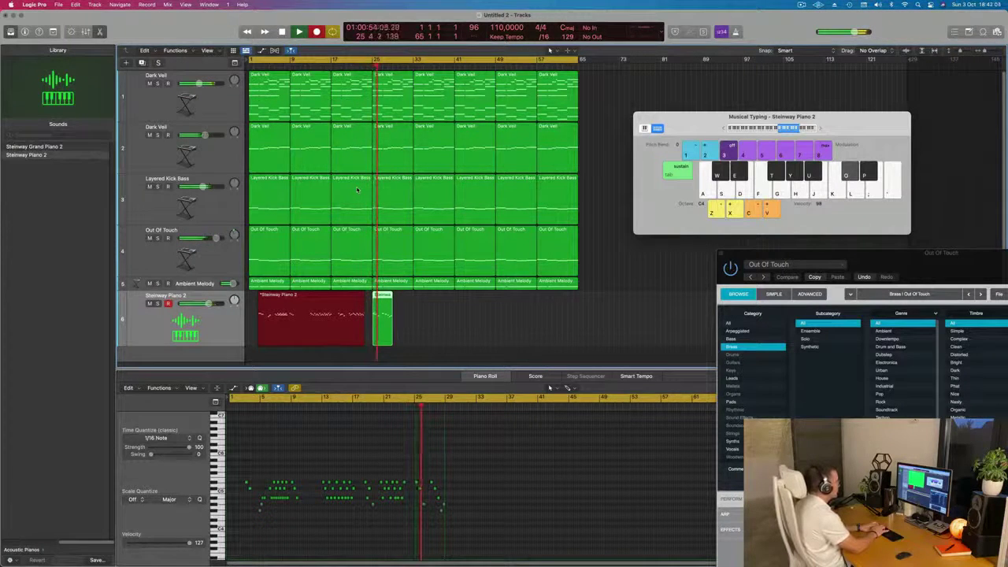
key(y)
key(p)
key(o)
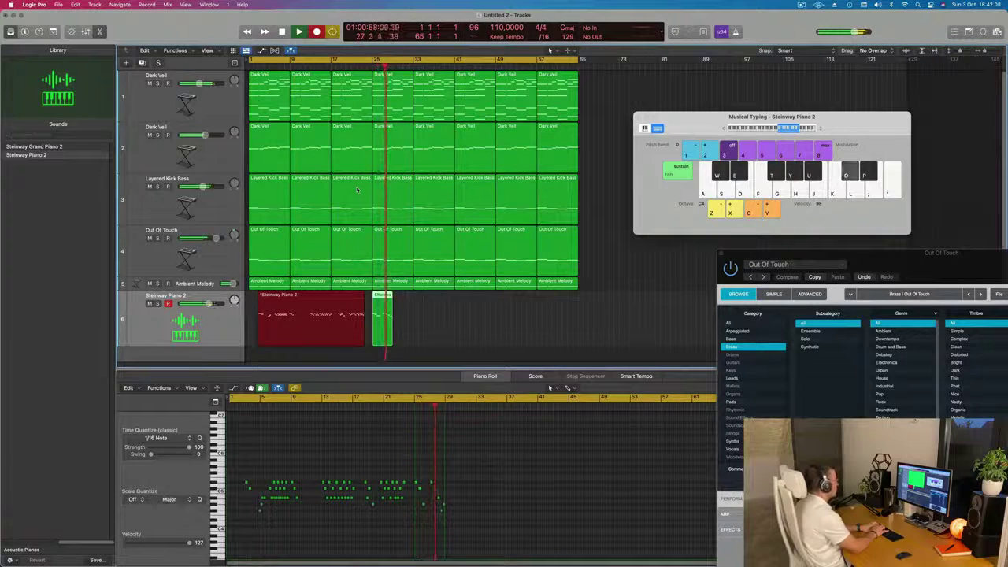
key(u)
key(t)
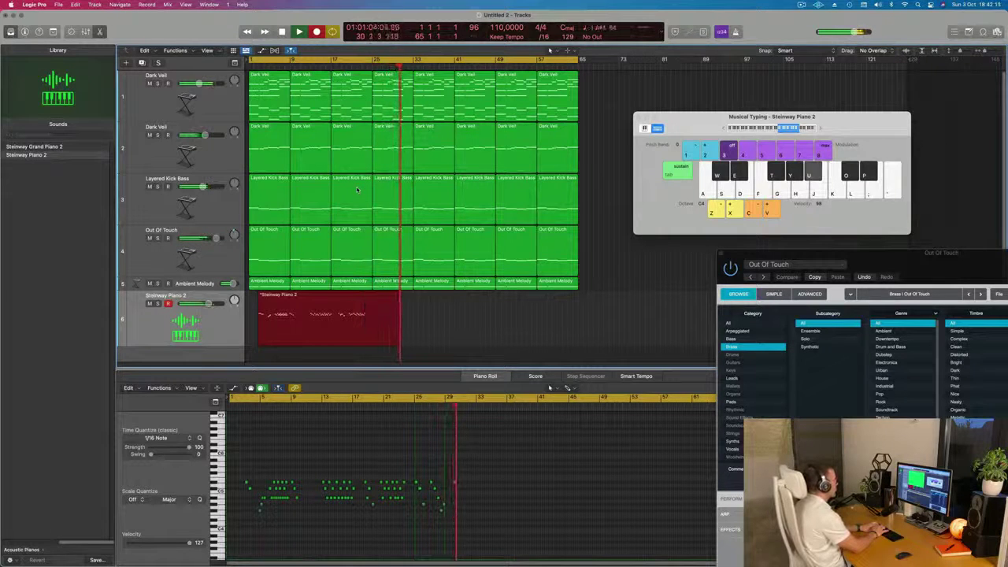
key(p)
key(p)
key(p)
key(p)
key(p)
key(p)
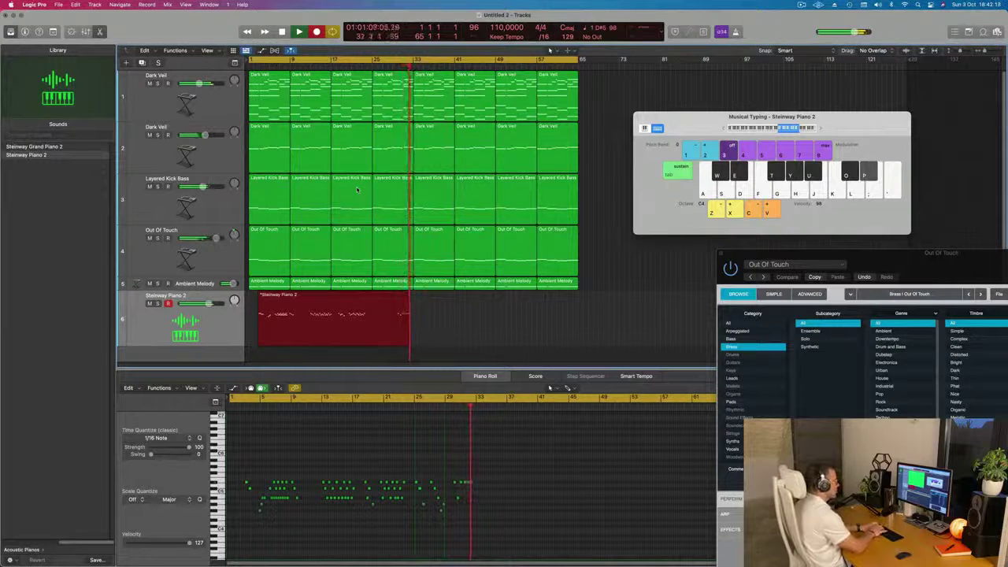
Step: Record low C#4 and D#4 piano notes around bars 33 and 34, answered by D#5 and C#5 at bar 35
key(w)
key(e)
key(p)
key(w)
key(e)
key(p)
key(o)
key(o)
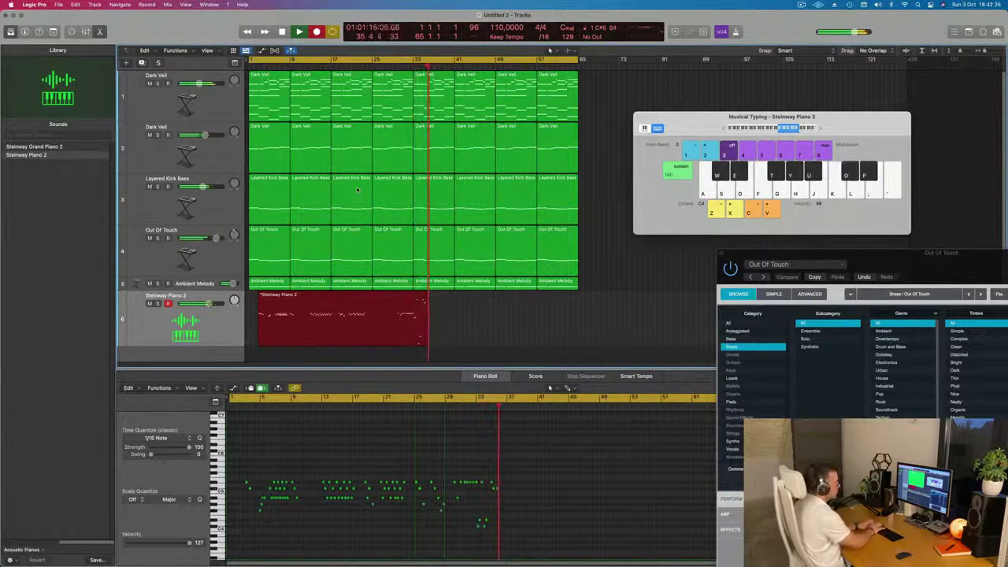
Step: Play F#4, G#4 and A#4 around bar 36 of the recording, followed by alternating C#4 and D#4 notes to bar 39
key(t)
key(y)
key(u)
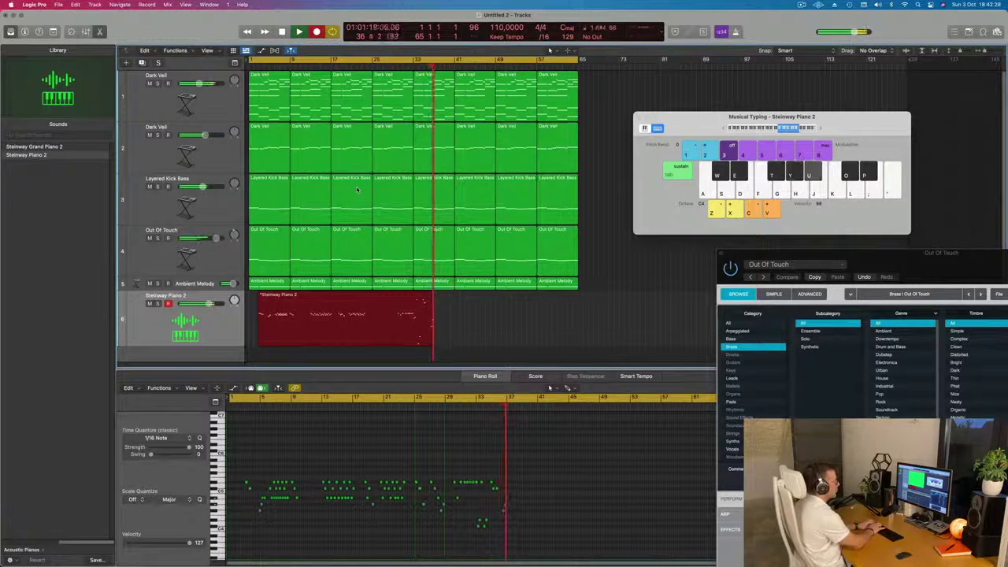
key(w)
key(w)
key(e)
key(w)
key(e)
key(w)
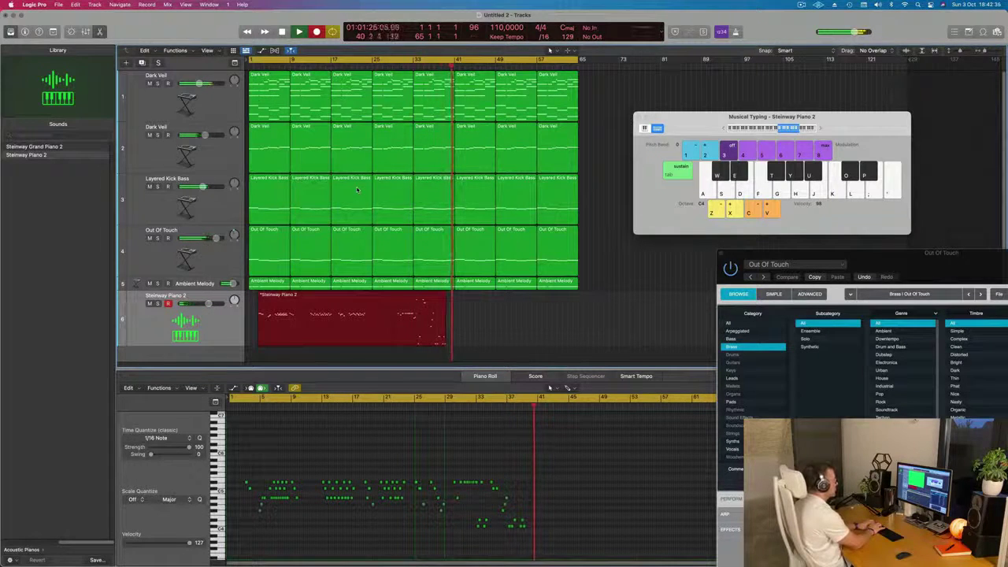
Step: Record a C#4, D#4, F#4 piano figure from about bar 40, followed by alternating C#4 and D#4 up to bar 45
key(w)
key(e)
key(t)
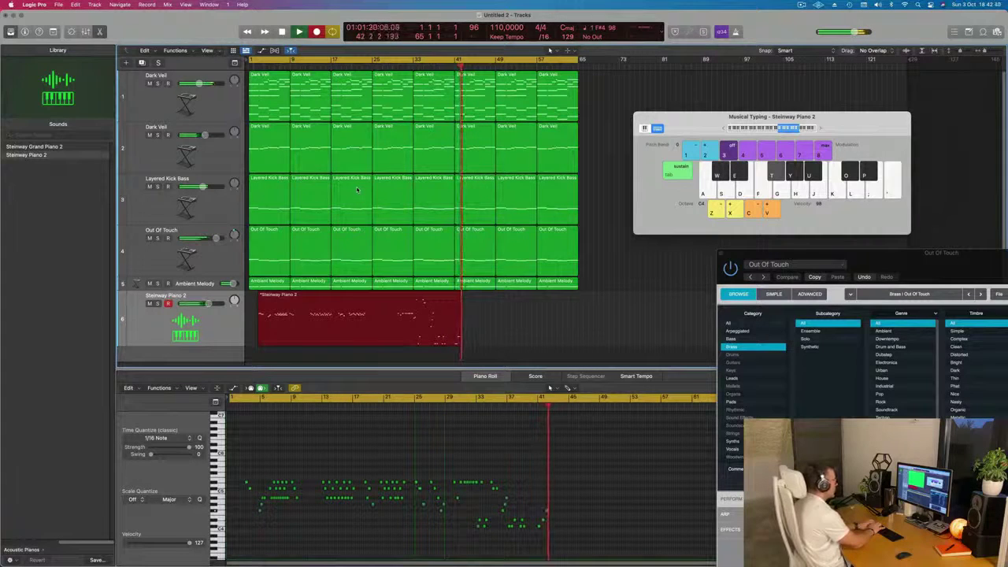
key(w)
key(e)
key(w)
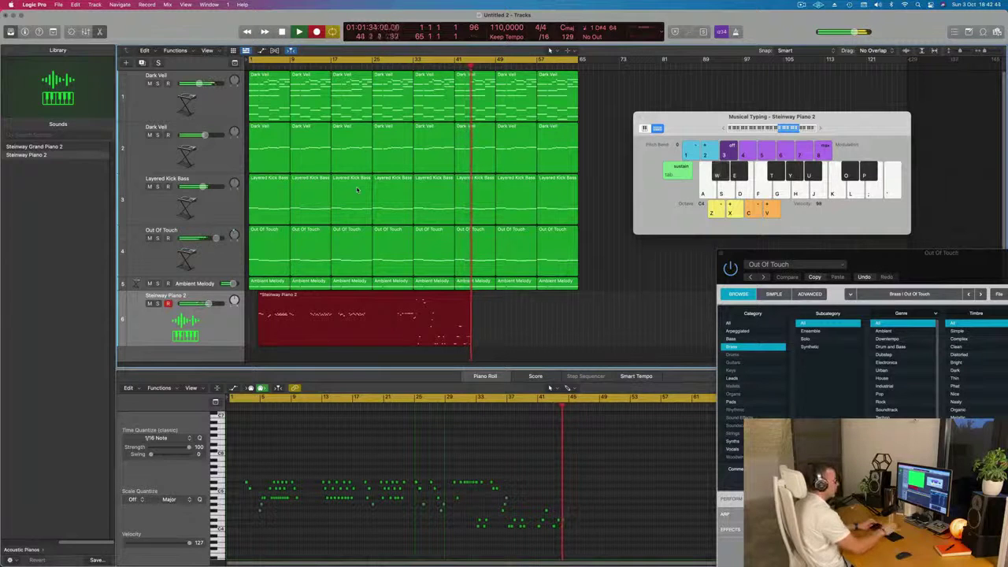
key(e)
key(w)
key(e)
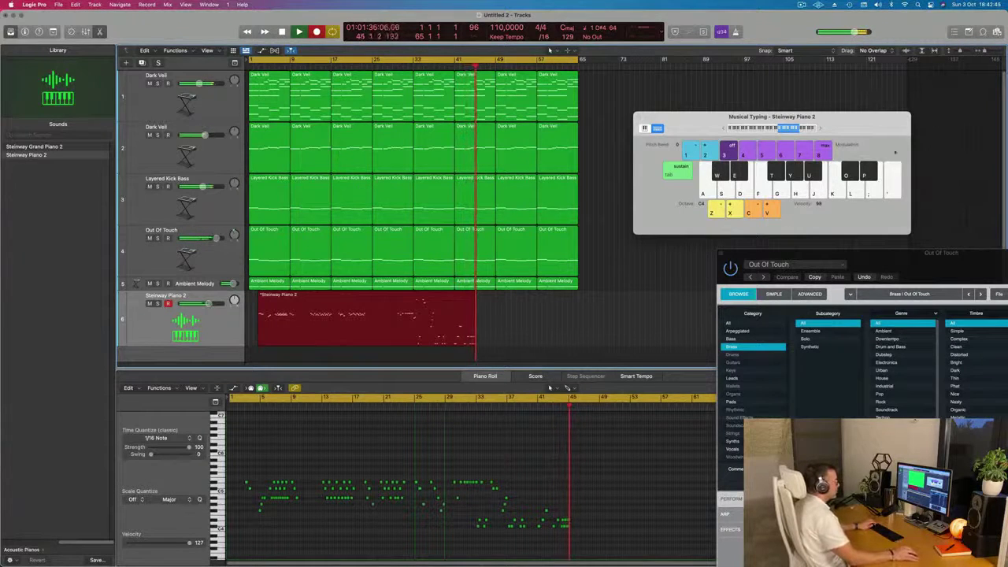
Step: Lower the typing keyboard to octave C3 and record D#4 and C#4 notes with a rising line up to bar 49
key(z)
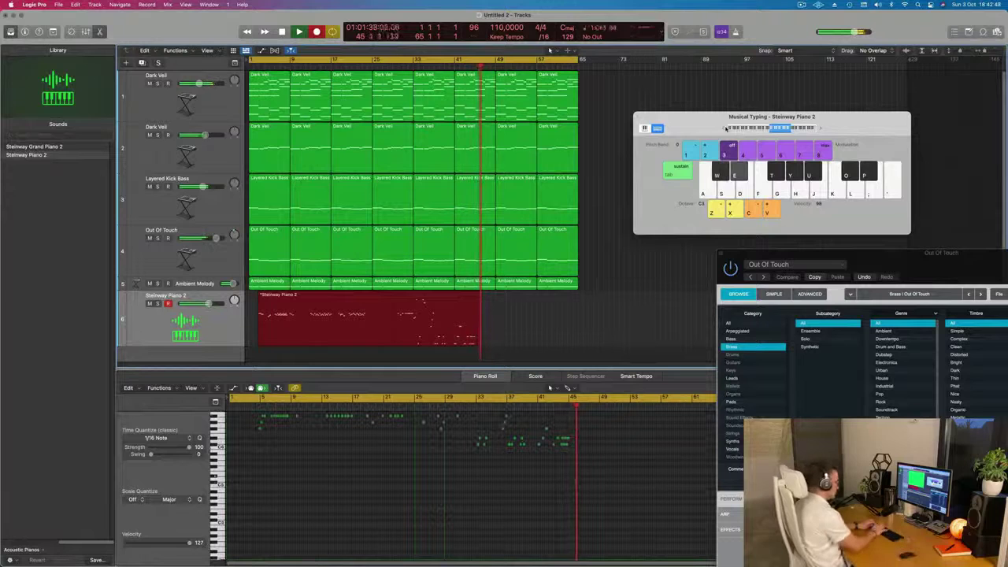
key(p)
key(o)
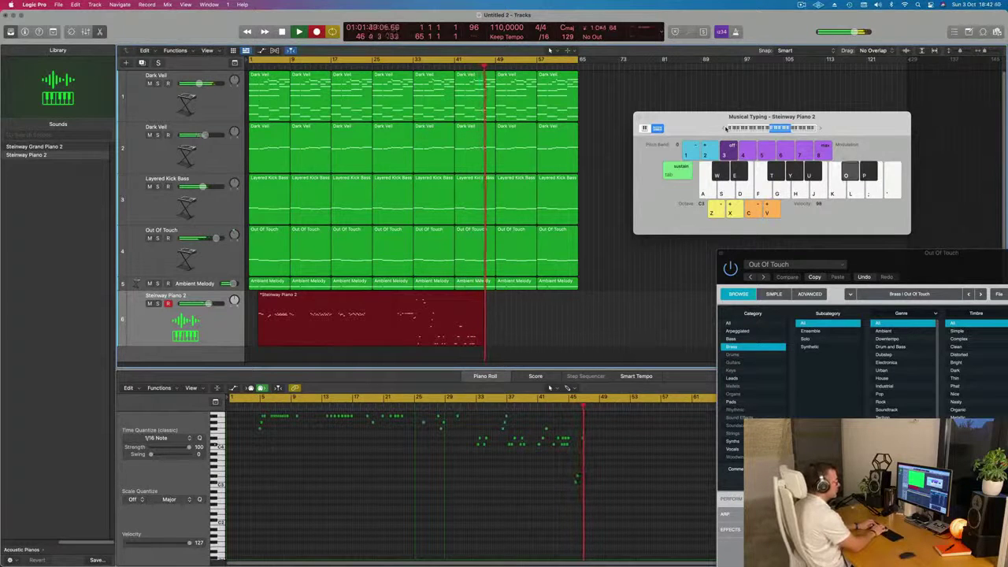
key(p)
key(o)
key(w)
key(e)
key(t)
key(y)
key(u)
key(y)
key(y)
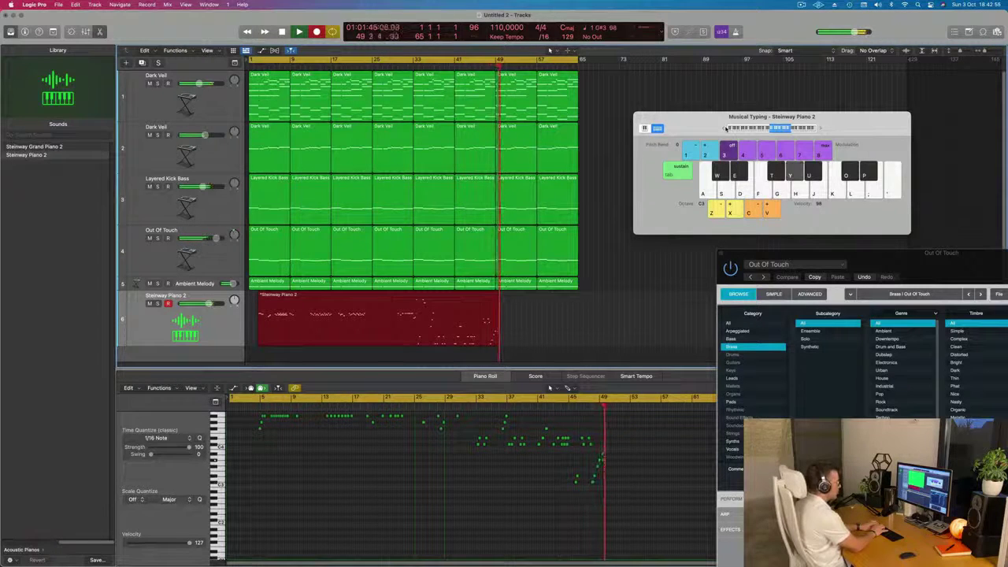
Step: Record a repeating piano phrase on D#4, C#4, G#3 and A#3 across bars 49 to 55
key(p)
key(y)
key(p)
key(y)
key(o)
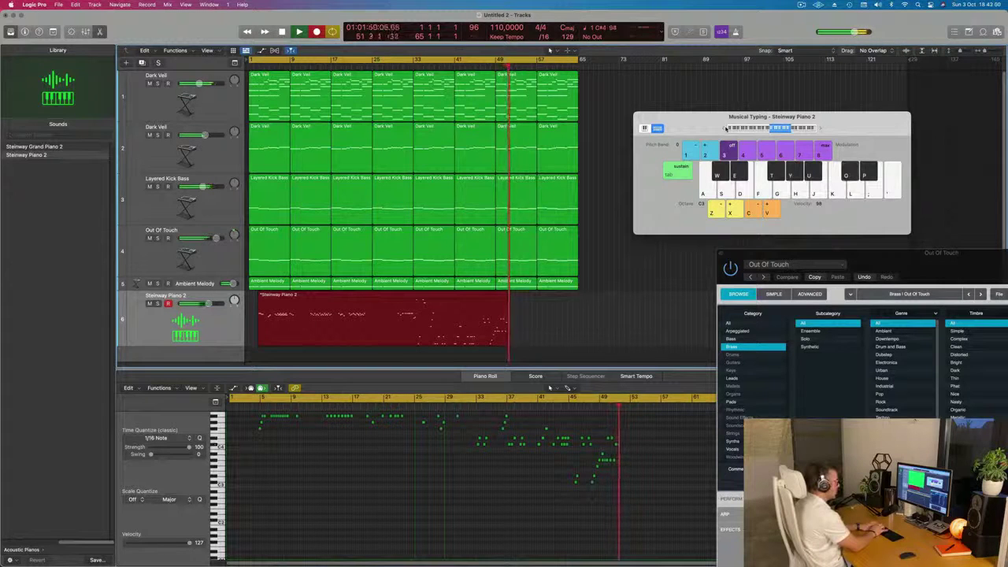
key(p)
key(o)
key(y)
key(u)
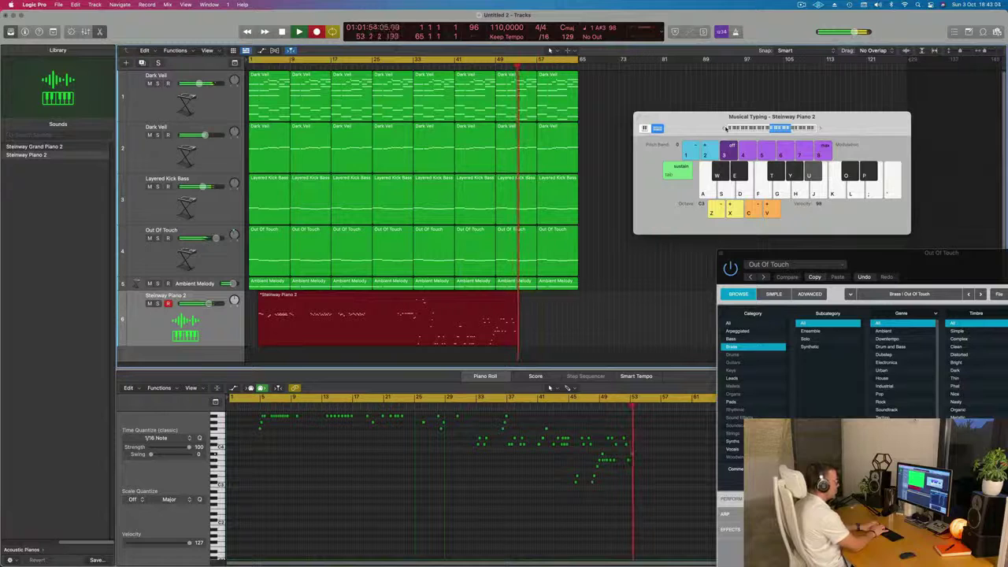
key(p)
key(o)
key(y)
key(u)
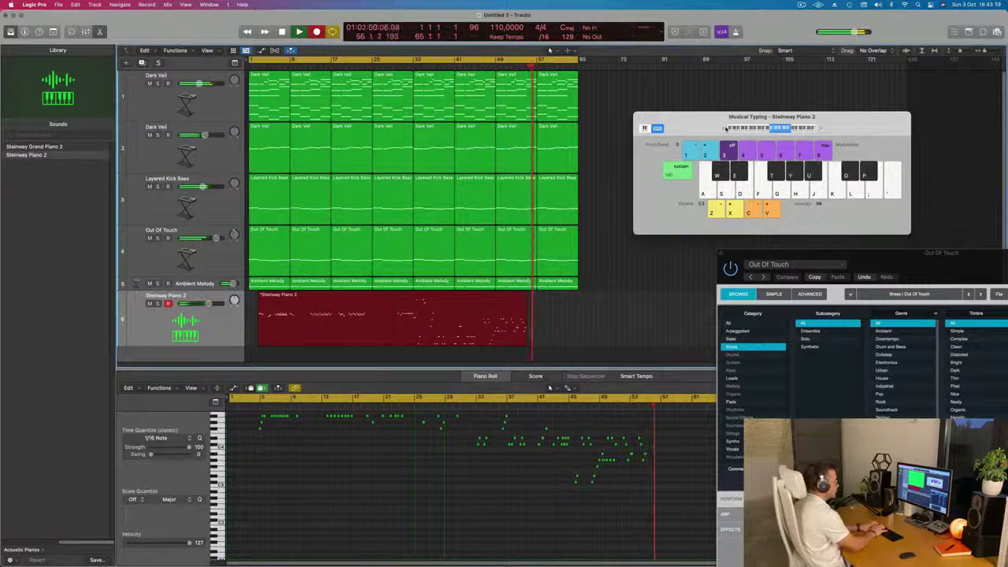
Step: Record a last sparse piano phrase between D#4 and F#3 across bars 57 to 60, and stop recording
key(p)
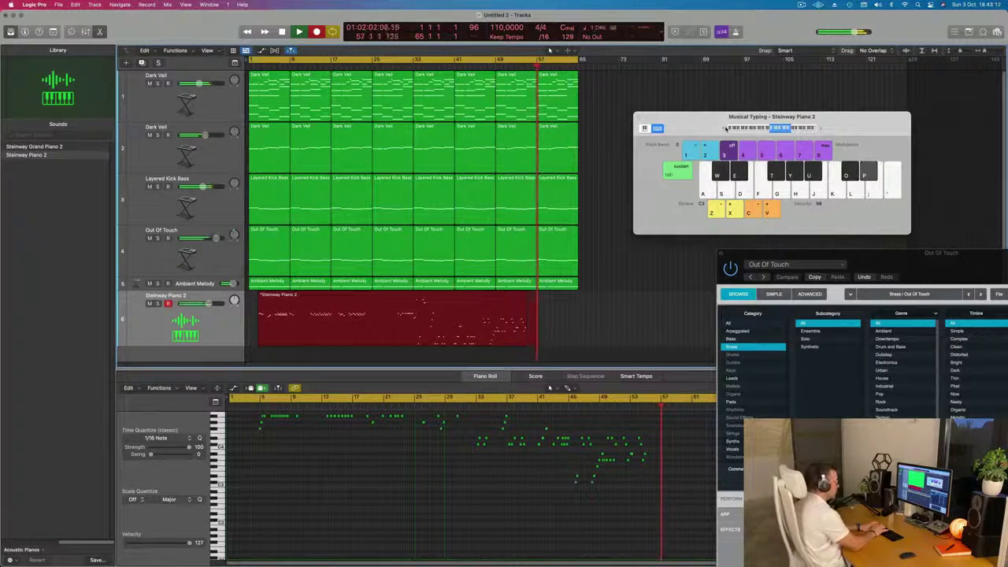
key(i)
key(y)
key(p)
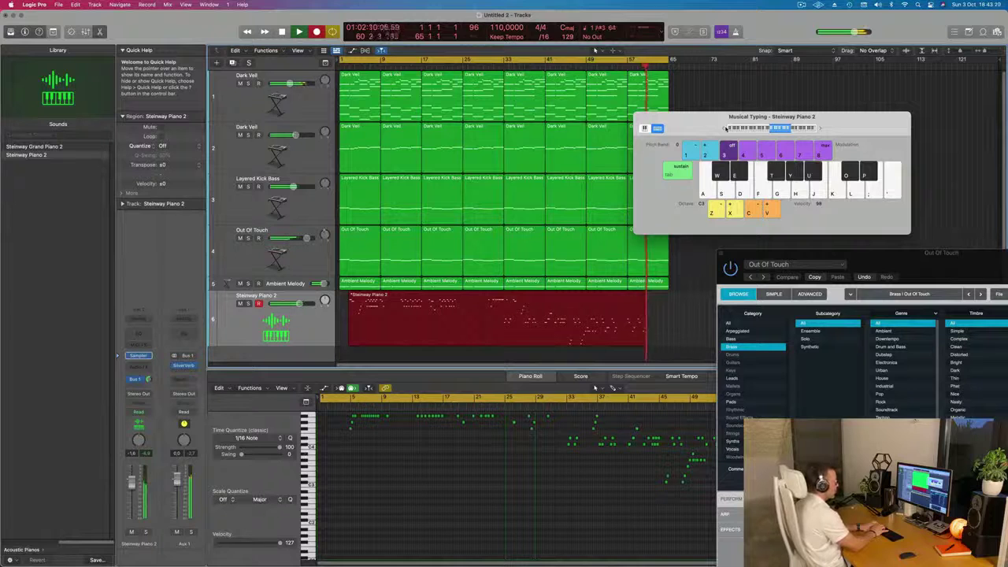
key(space)
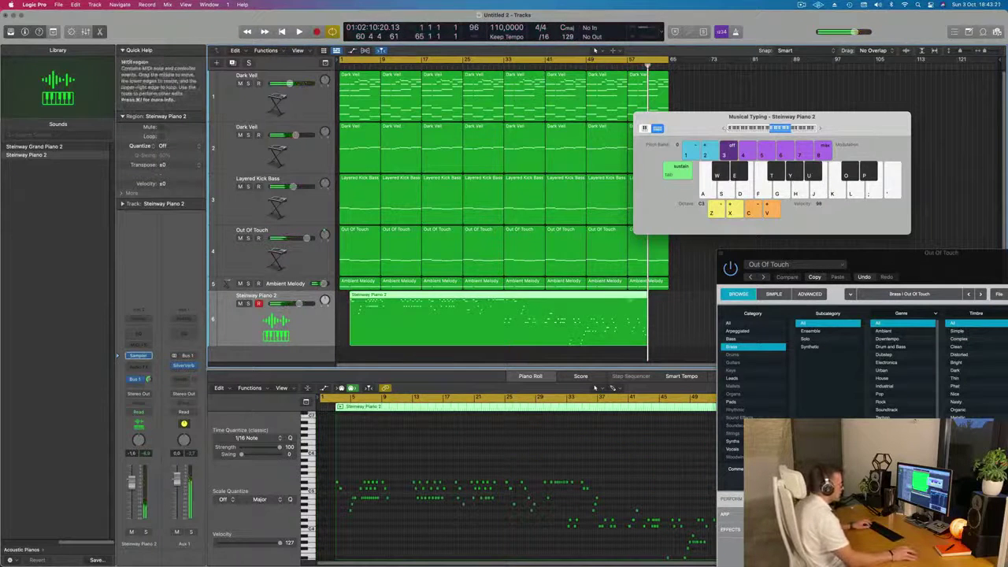
Step: Split the Steinway Piano 2 region at bar 57, splitting crossing notes, and delete the long part before the cut
super+double_click(627, 299)
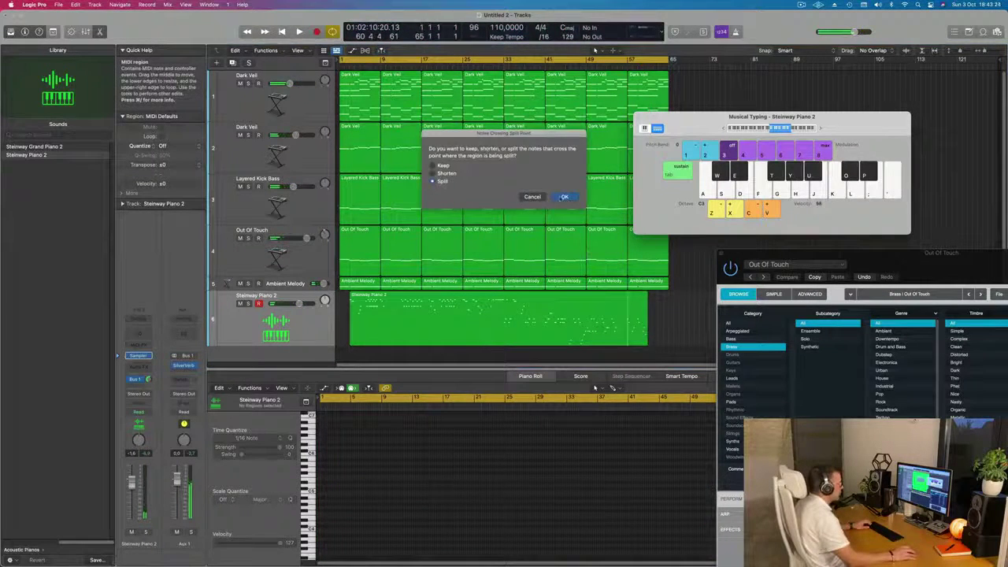
click(564, 197)
key(Delete)
Step: Move the remaining four-bar piano region to bar 1 and play it from the start of the song
drag(638, 315, 350, 315)
key(Return)
key(space)
key(space)
Step: Shift the G#3 and A#3 notes around bar 2 of the piano region slightly later, so the first starts on bar 2
scroll(362, 519, up, 8)
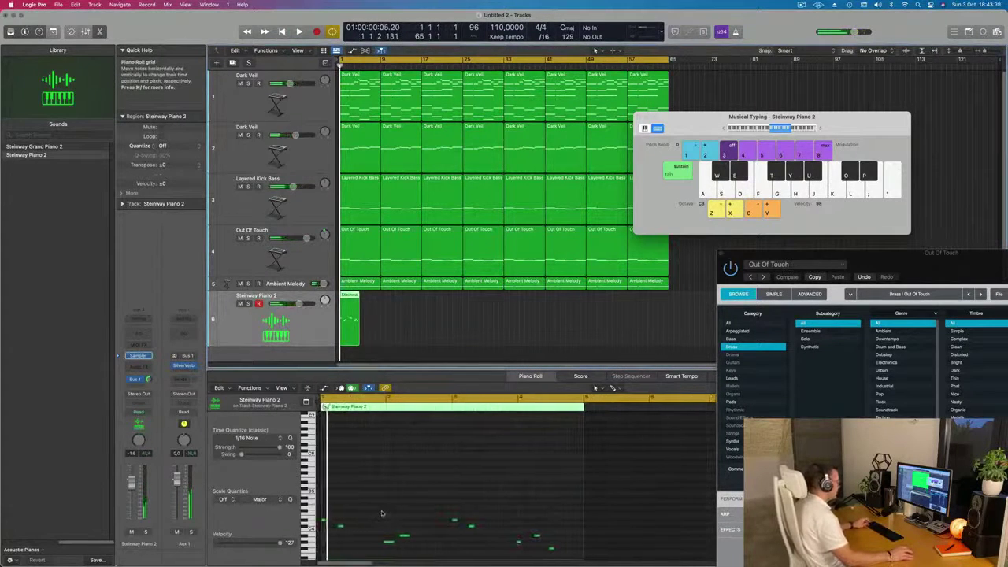
key(super+a)
click(417, 317)
click(351, 319)
click(371, 500)
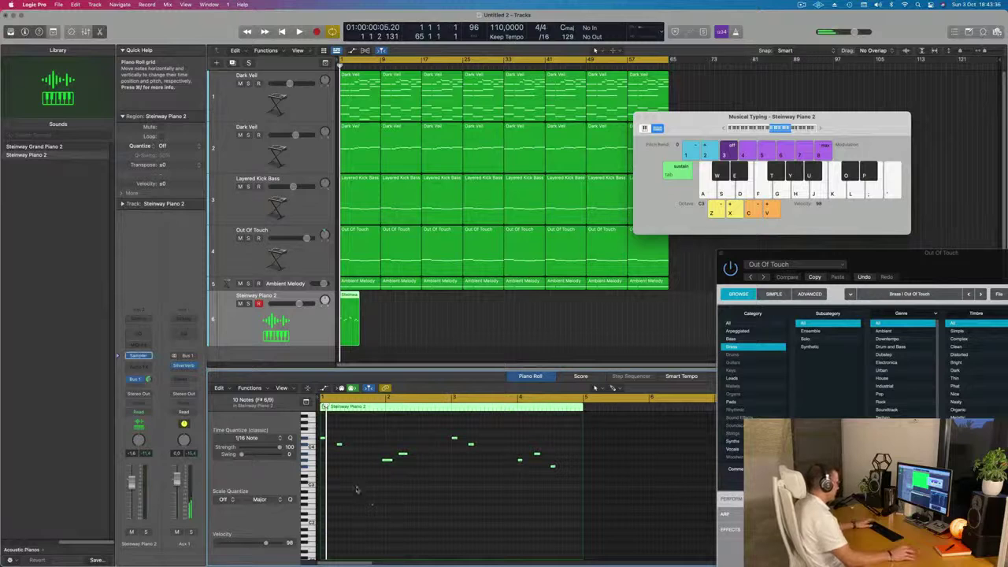
key(space)
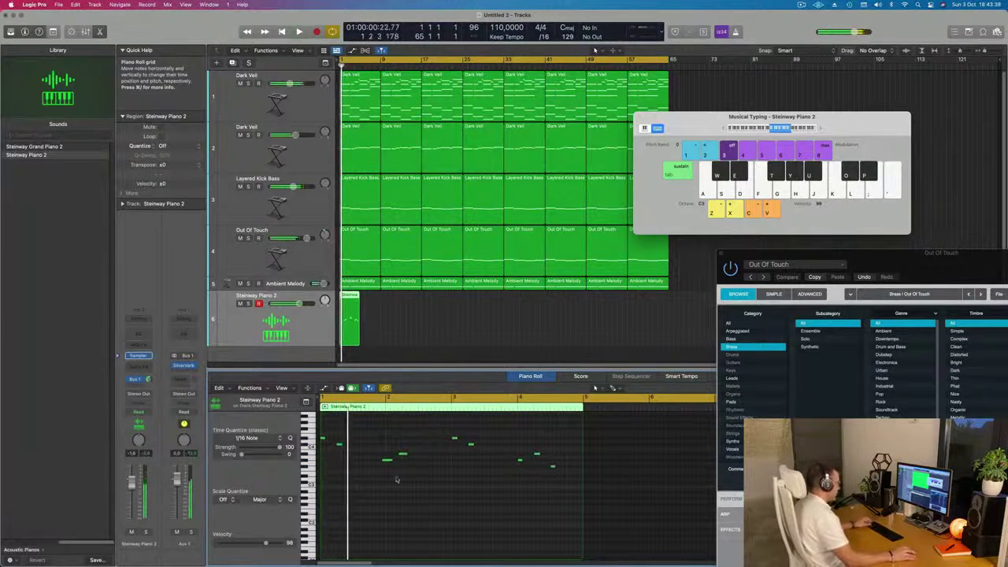
scroll(398, 479, up, 3)
drag(399, 430, 439, 457)
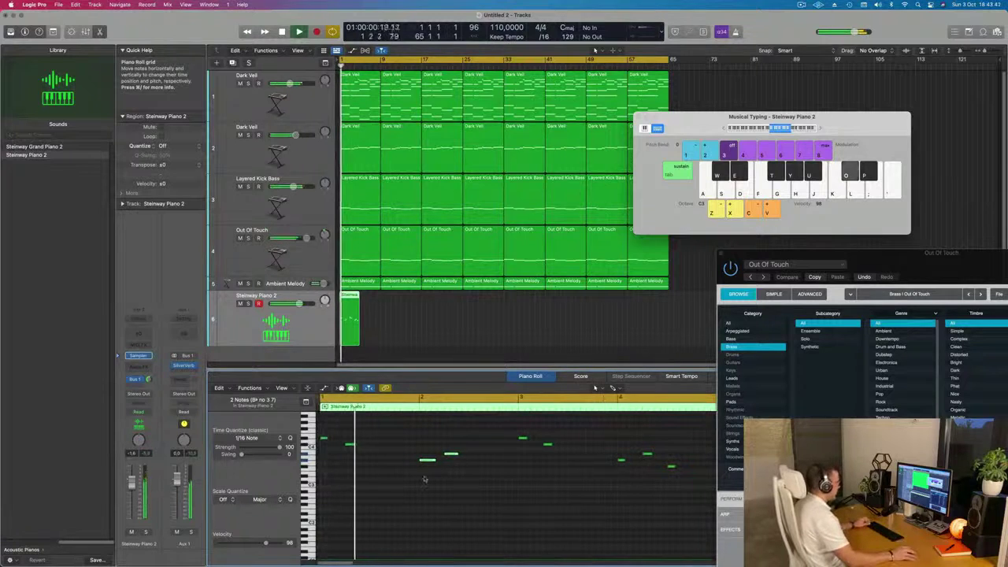
scroll(344, 477, down, 3)
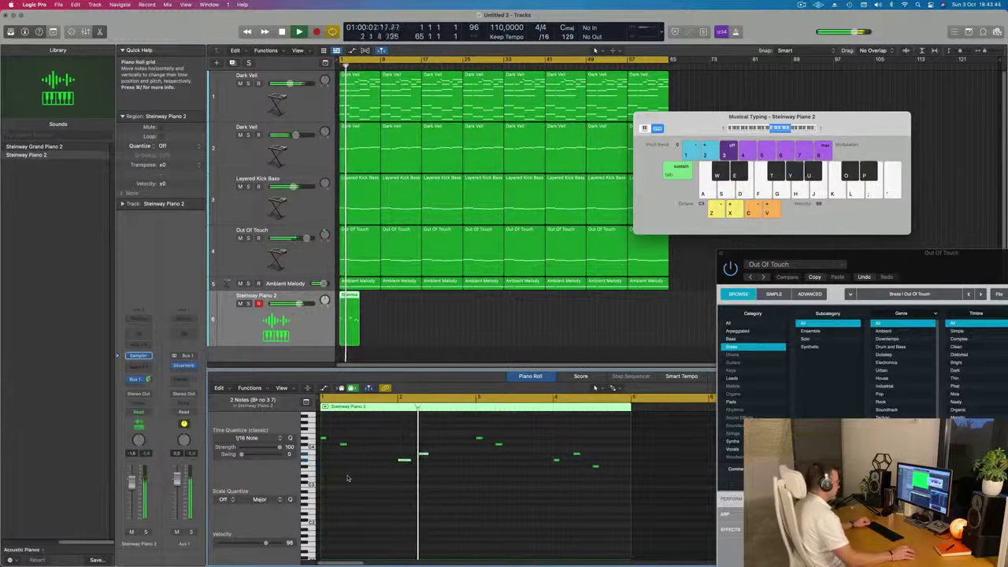
Step: Delete the last three notes of the piano region, at bar 4
scroll(400, 484, down, 2)
scroll(401, 485, right, 1)
scroll(404, 484, right, 1)
scroll(425, 486, up, 1)
scroll(433, 485, down, 1)
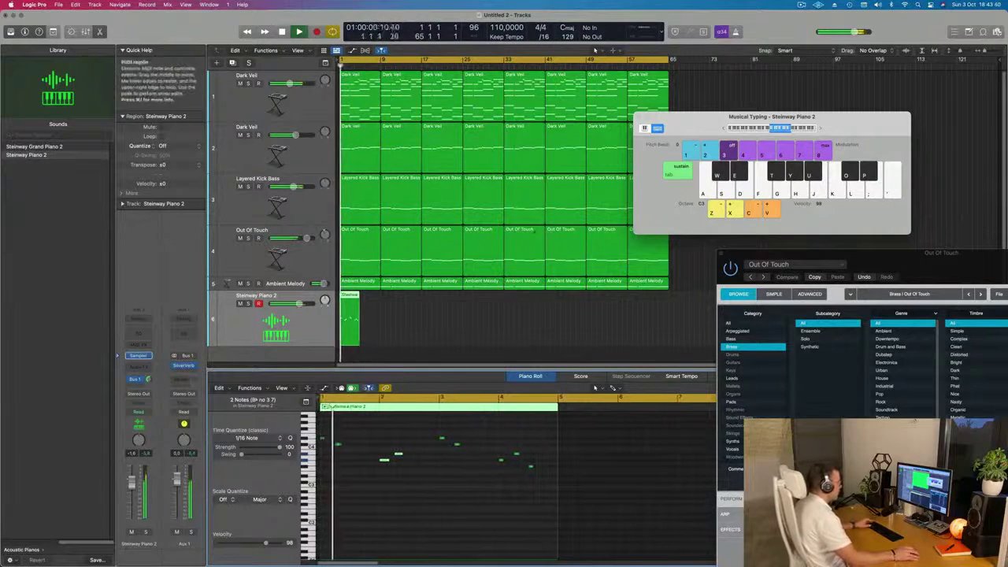
drag(505, 448, 547, 504)
key(Delete)
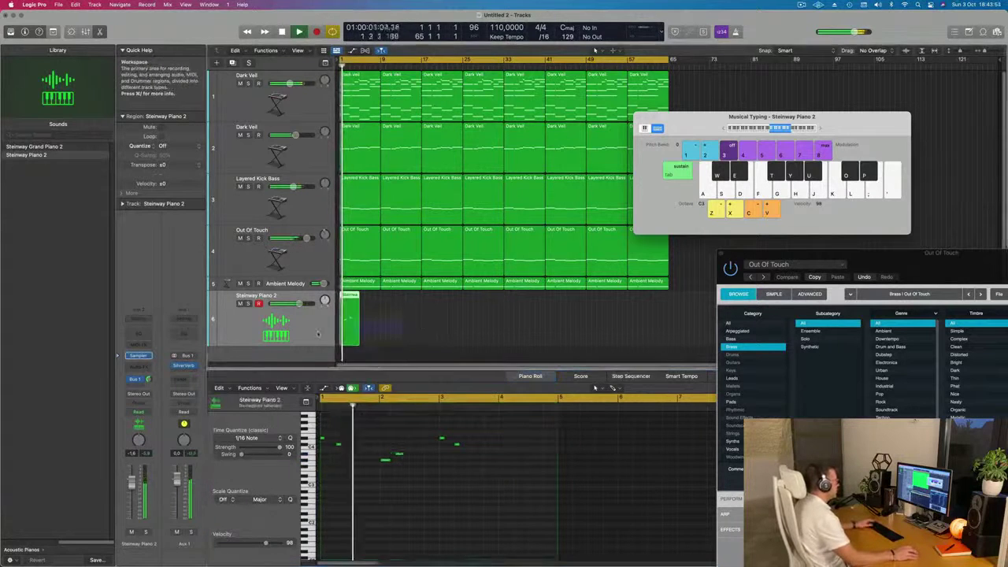
Step: Repeat the four-bar piano region back to back until it fills the arrangement up to bar 65
key(space)
key(space)
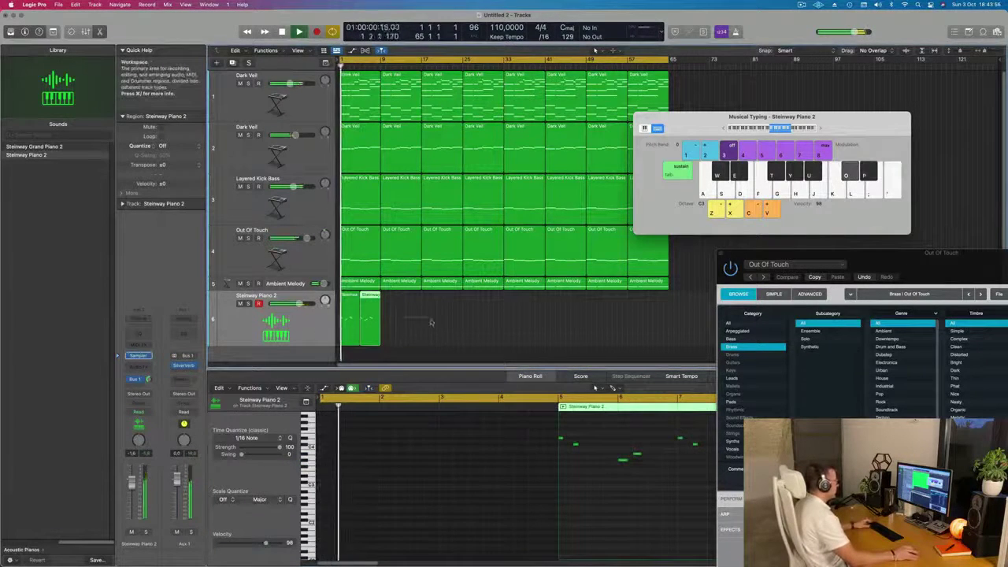
key(super+r)
key(super+r)
key(super+r)
key(super+r)
key(super+r)
key(super+r)
key(super+r)
key(super+r)
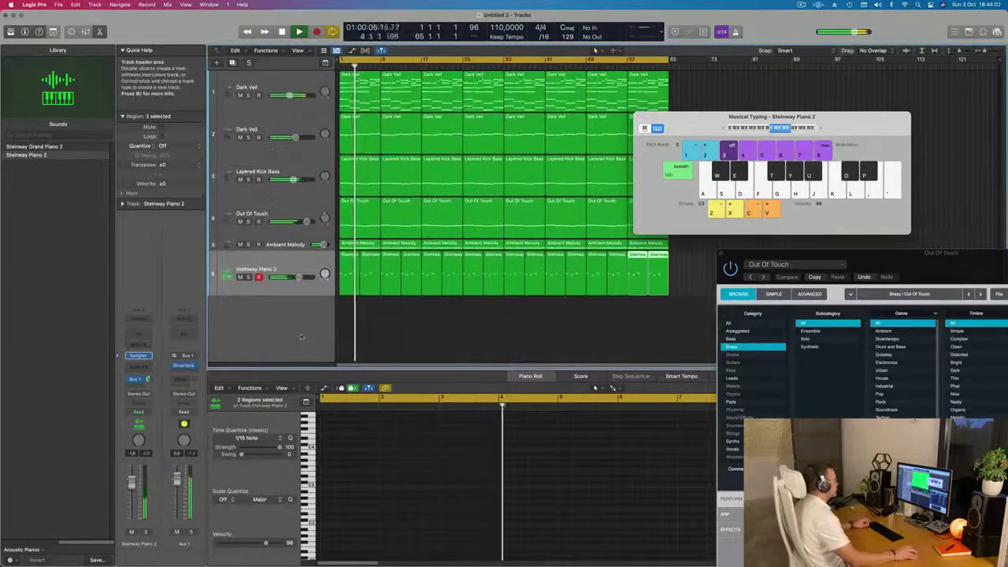
Step: Mute the second Dark Veil track
scroll(299, 331, down, 3)
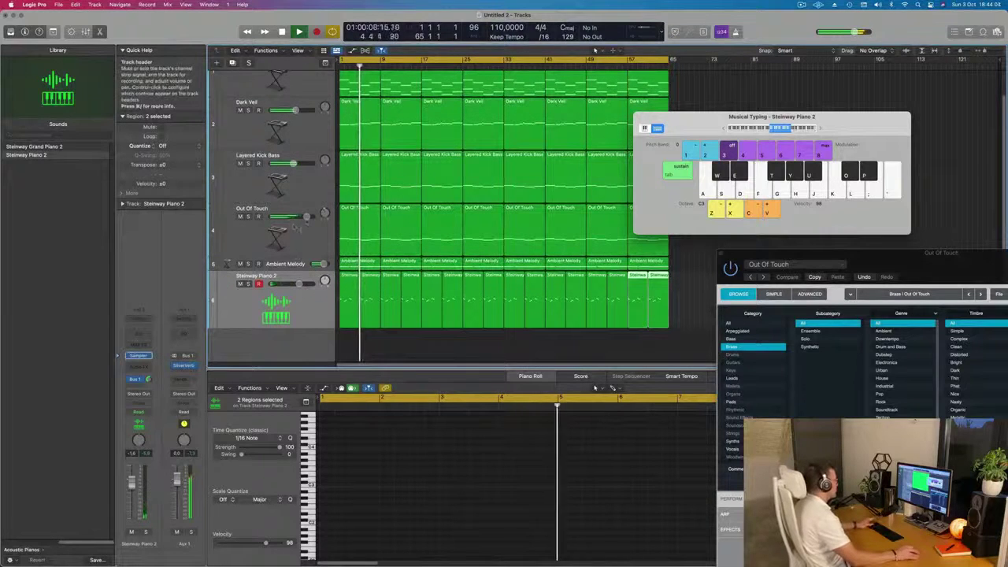
click(233, 124)
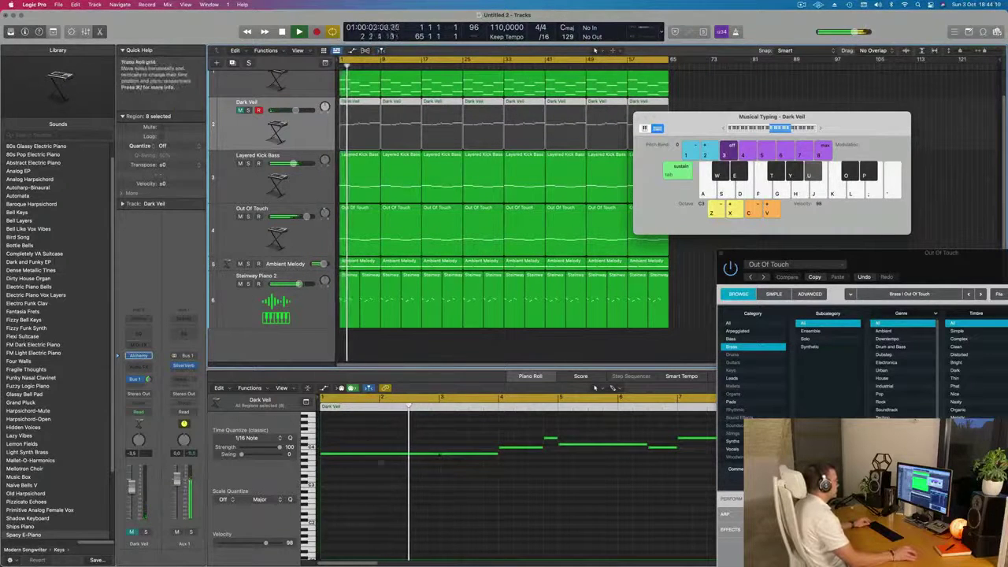
Step: Add a second Steinway Piano 2 track below the existing one, using the same instrument
click(318, 300)
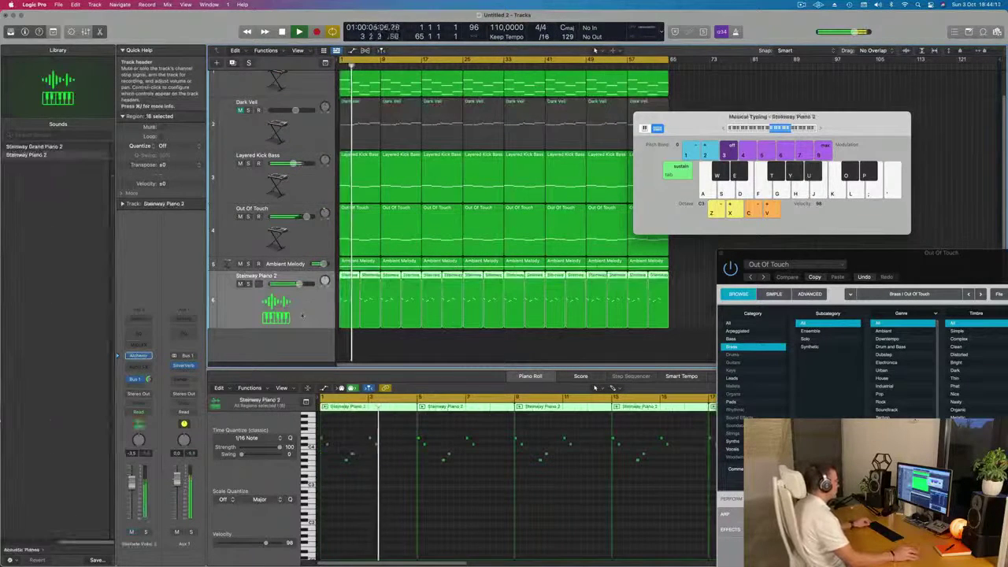
key(super+Right)
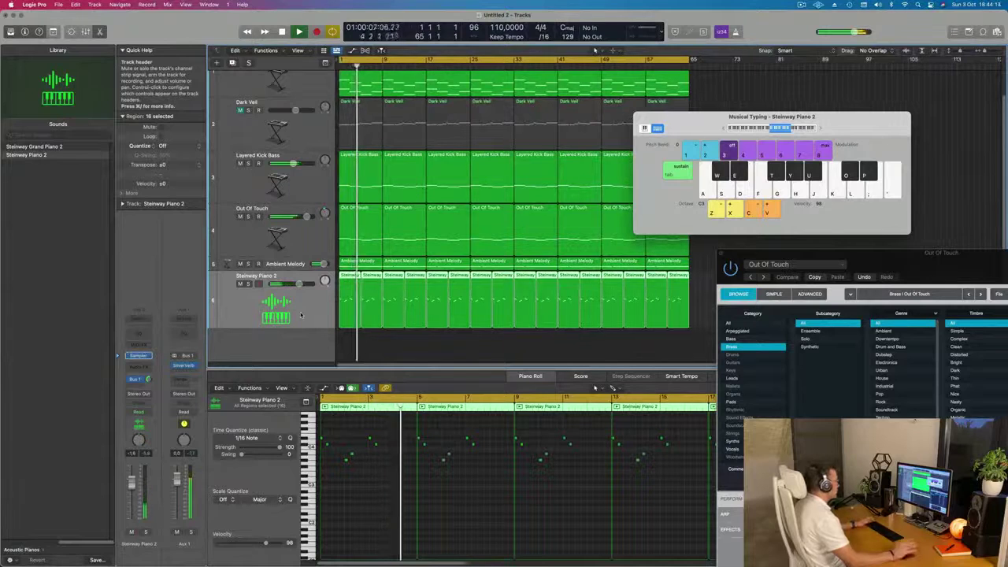
key(space)
click(233, 63)
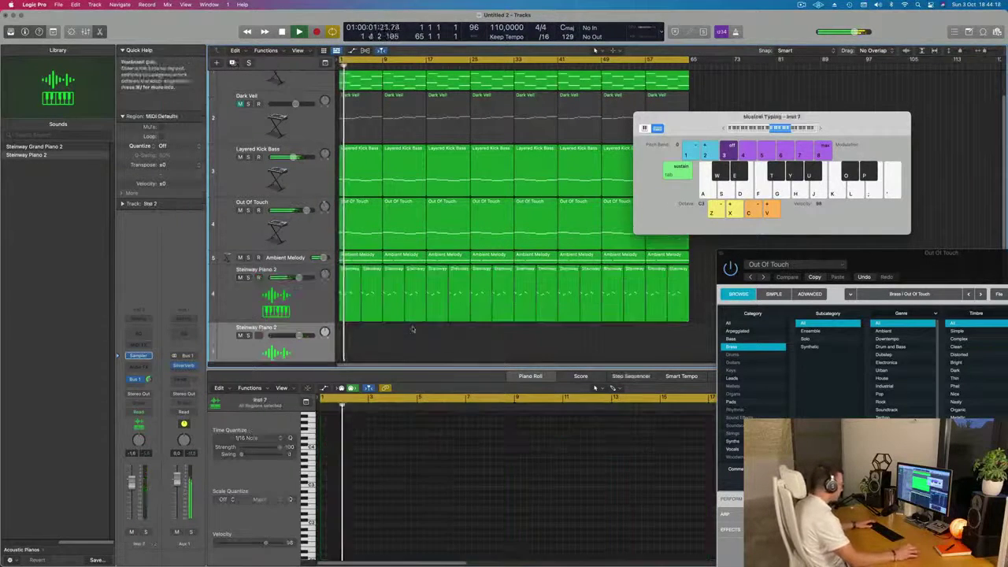
Step: Move the first Steinway Piano 2 region down to the new piano track, keeping it at bar 1
click(351, 270)
drag(351, 270, 362, 378)
scroll(385, 466, up, 8)
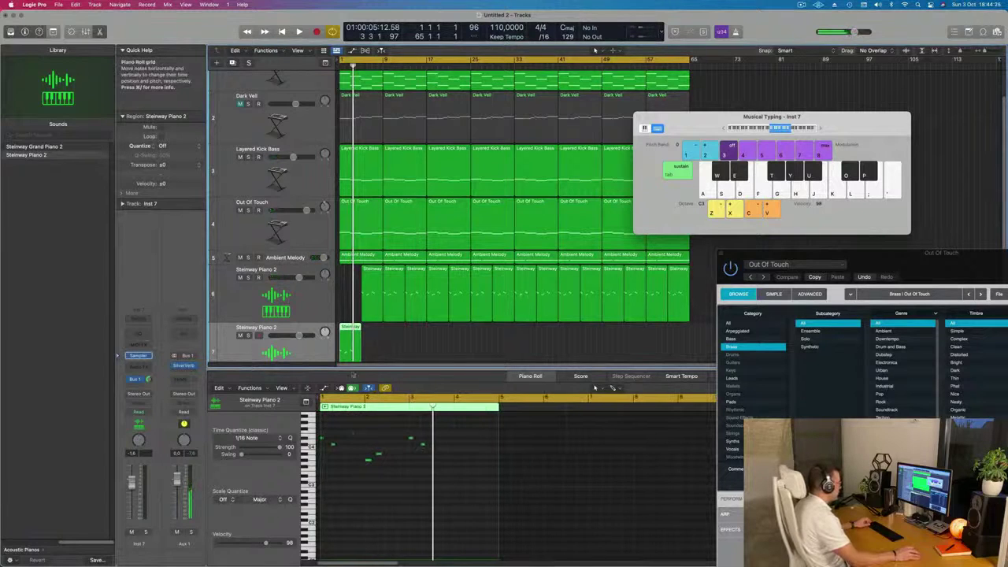
Step: Fill the gap at bar 1 of the first piano track with a copy of its four-bar region
click(374, 271)
drag(373, 271, 351, 331)
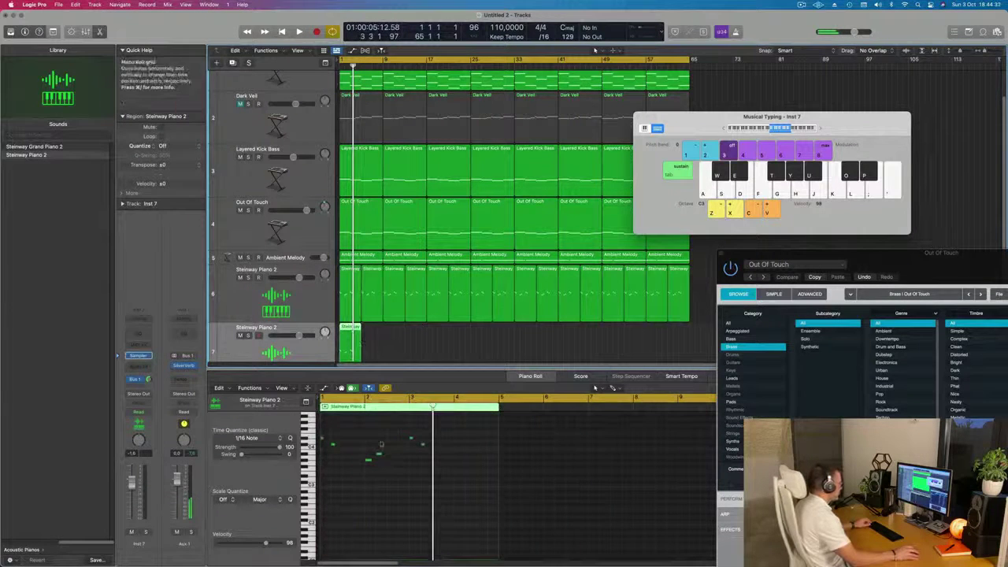
Step: Delete most notes in the second piano track's region and lengthen its bar 3 C#4 note to the region's end
click(321, 441)
mouse_move(378, 463)
mouse_down()
mouse_move(409, 473)
mouse_move(425, 446)
mouse_move(490, 448)
mouse_up()
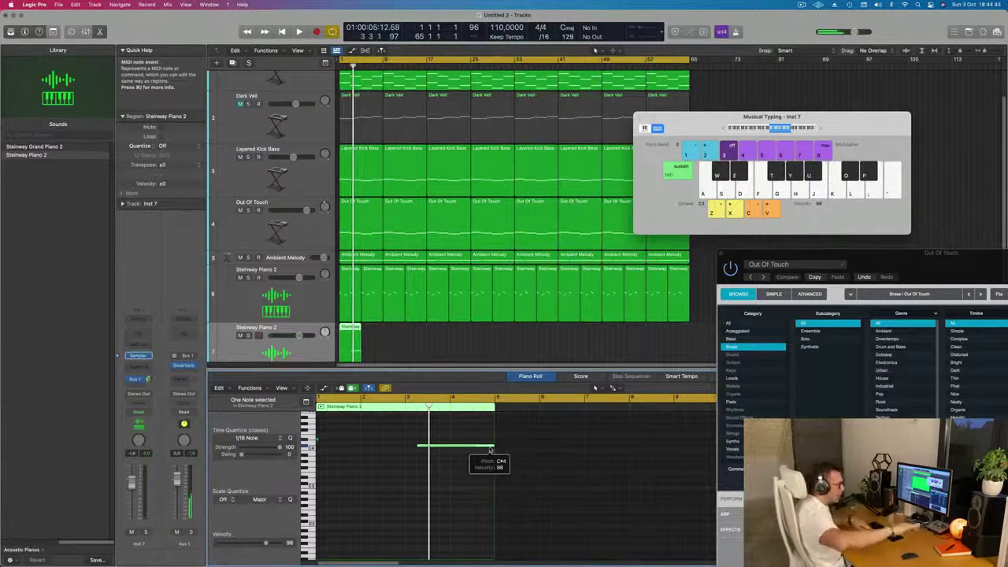
scroll(492, 448, right, 8)
key(space)
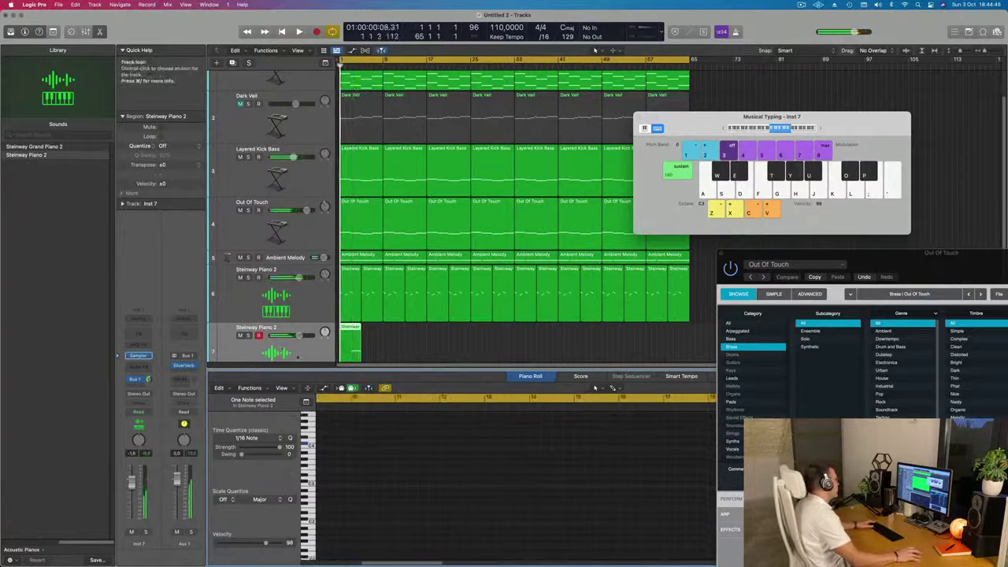
Step: Replace the Sampler on the second piano track with a stereo Alchemy instrument
scroll(259, 346, down, 2)
key(space)
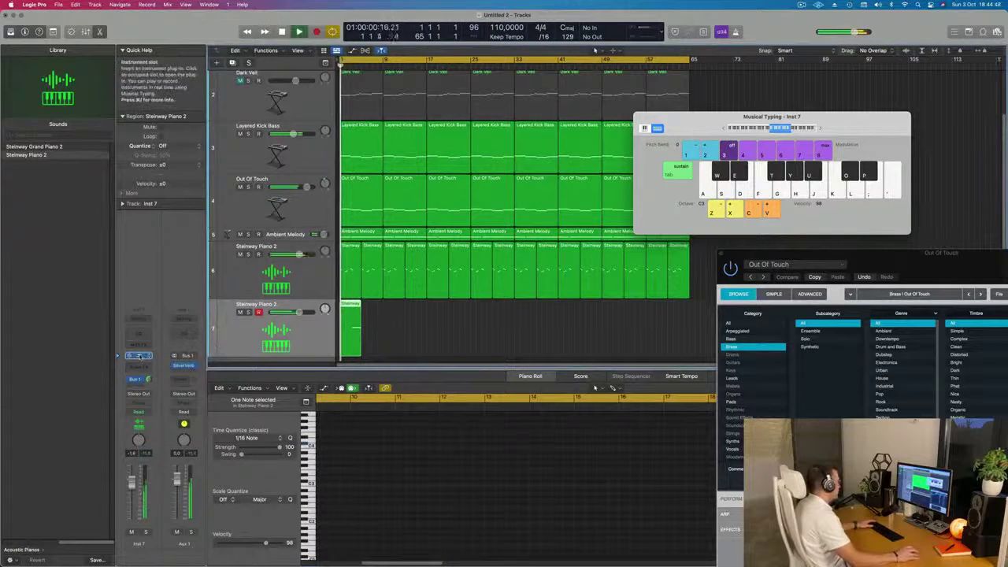
click(137, 356)
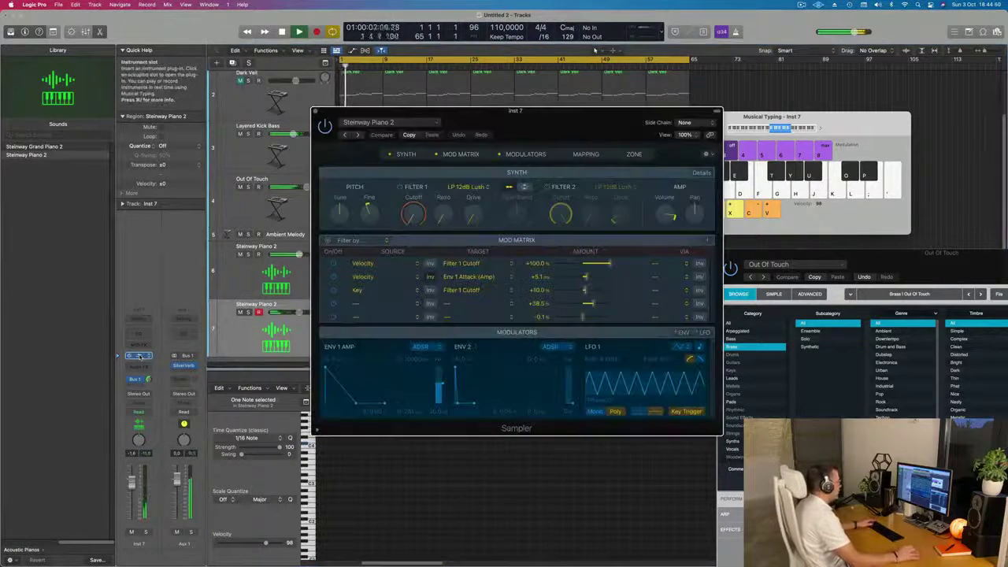
drag(668, 130, 914, 161)
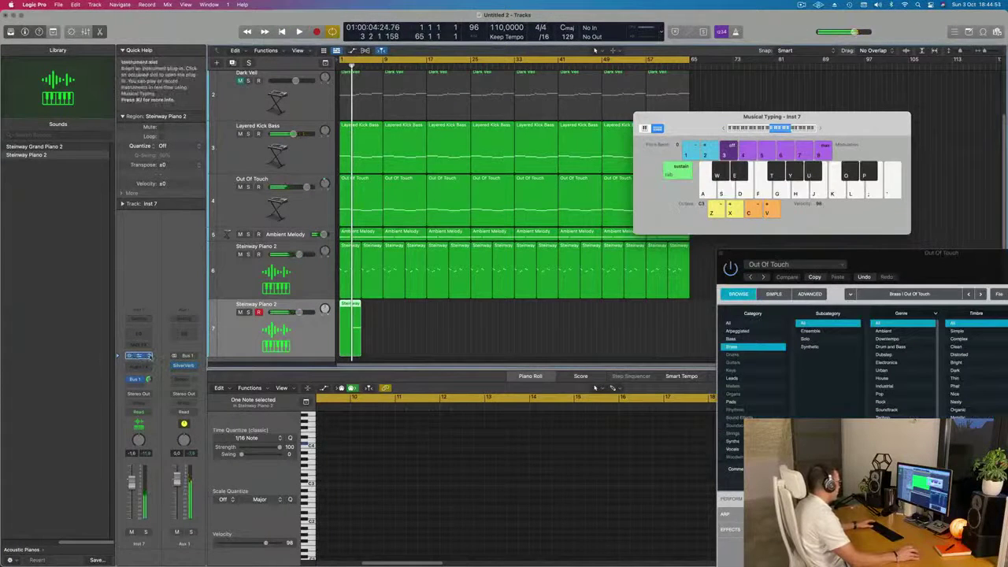
click(148, 356)
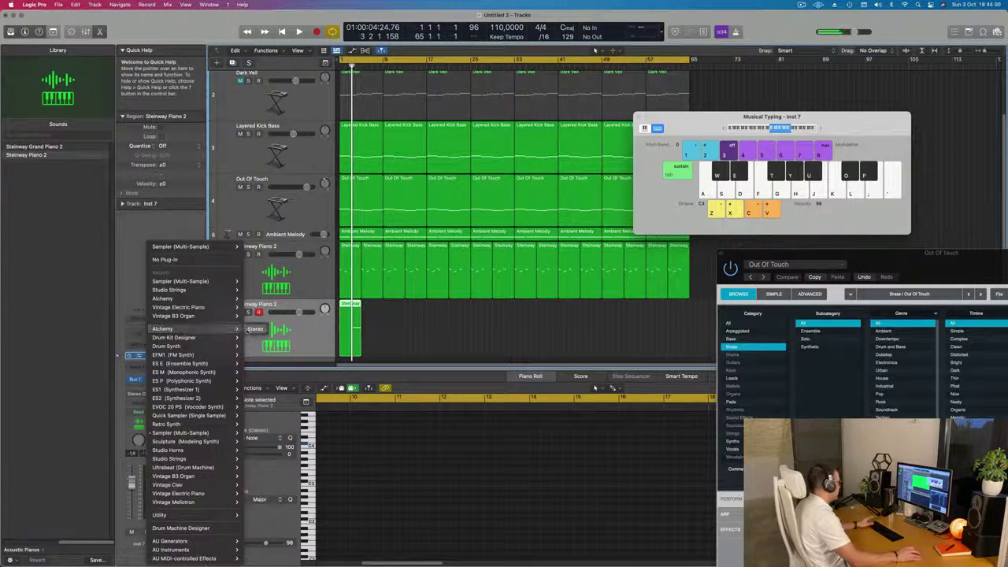
click(252, 329)
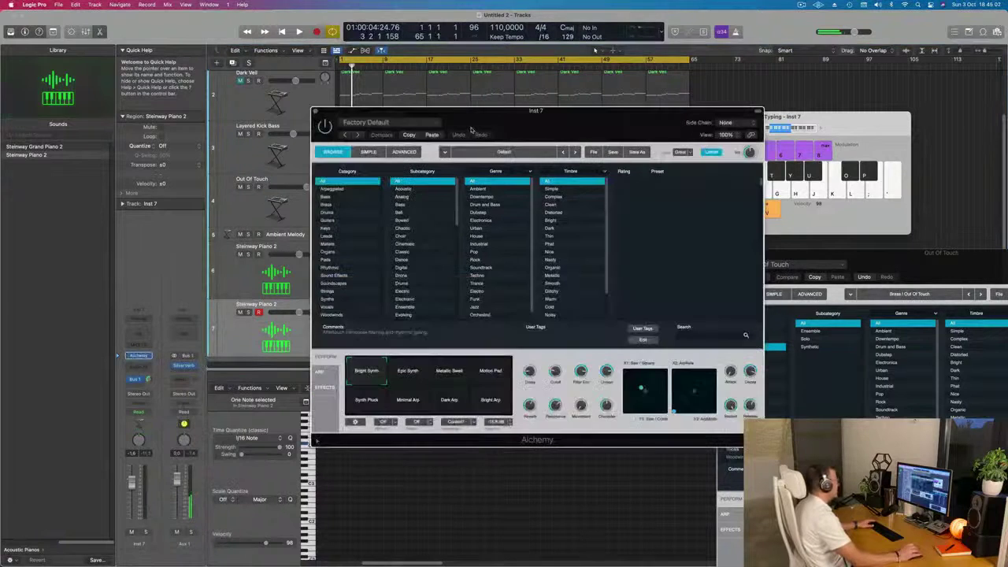
drag(513, 121, 560, 136)
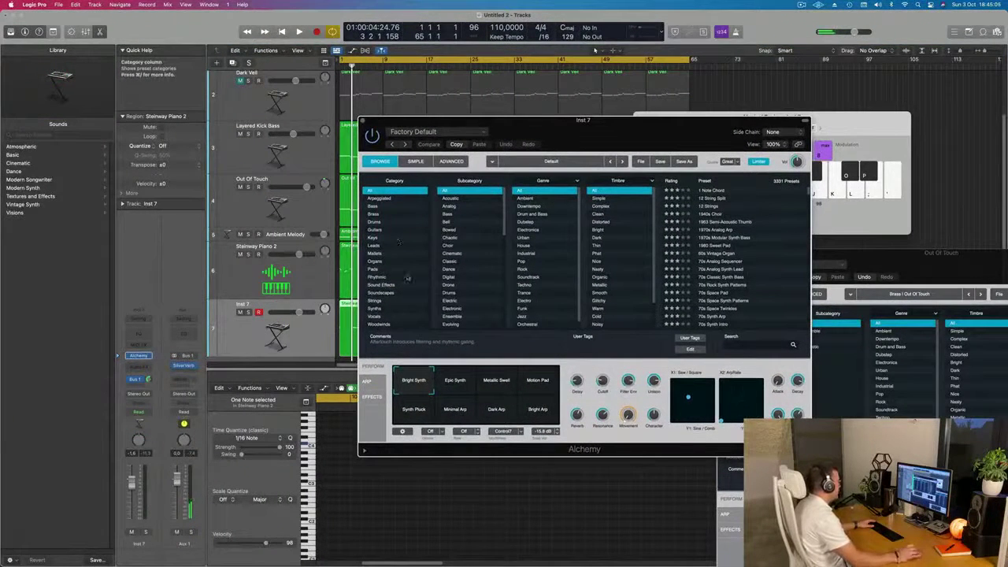
Step: Load the Deep Blue preset from Alchemy's Soundscapes category and play the arrangement
click(376, 293)
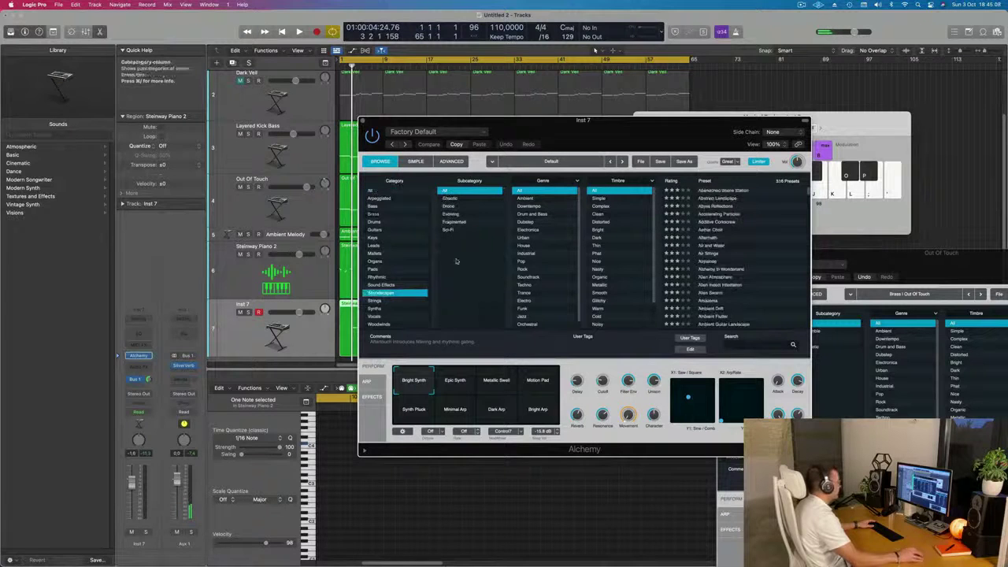
scroll(723, 252, down, 10)
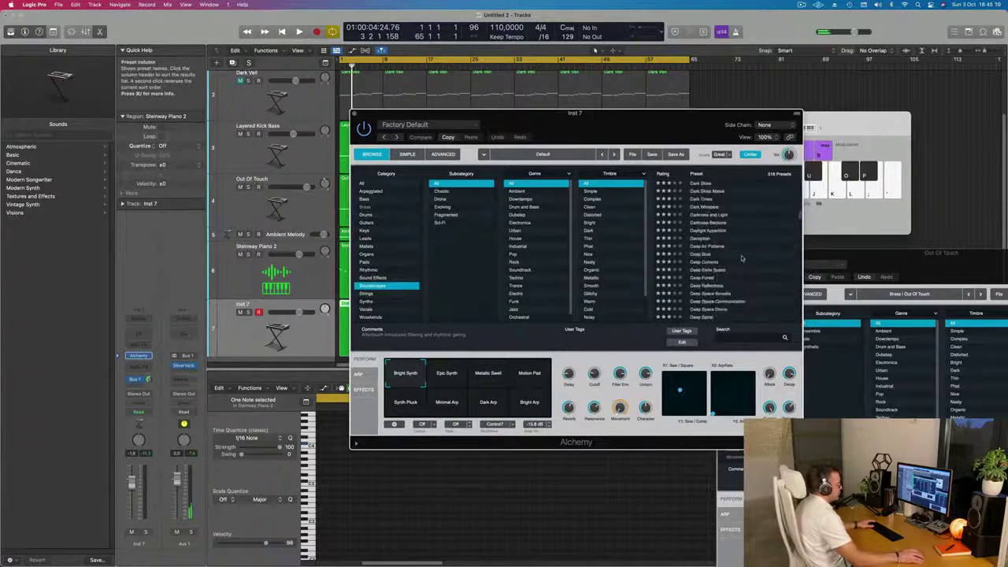
click(701, 256)
drag(654, 126, 747, 122)
key(space)
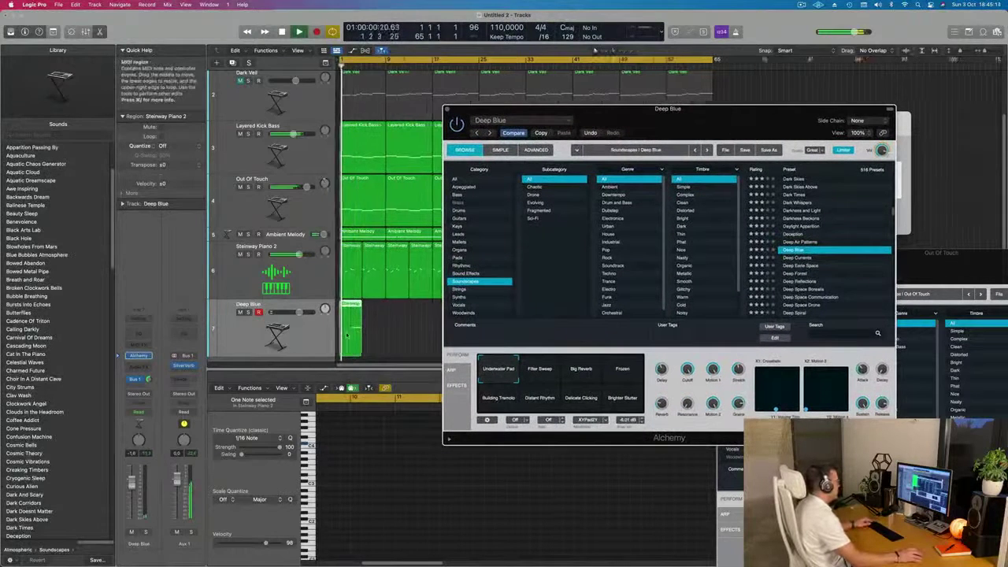
drag(608, 116, 740, 120)
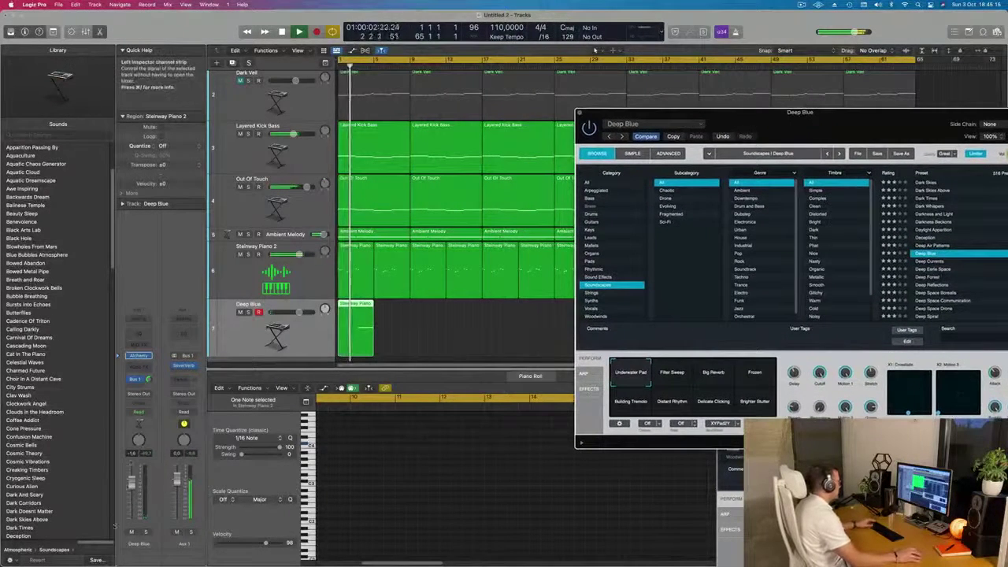
Step: Raise the Deep Blue track's volume to about 2.7 dB, soloing it briefly to check the sound
drag(132, 483, 132, 484)
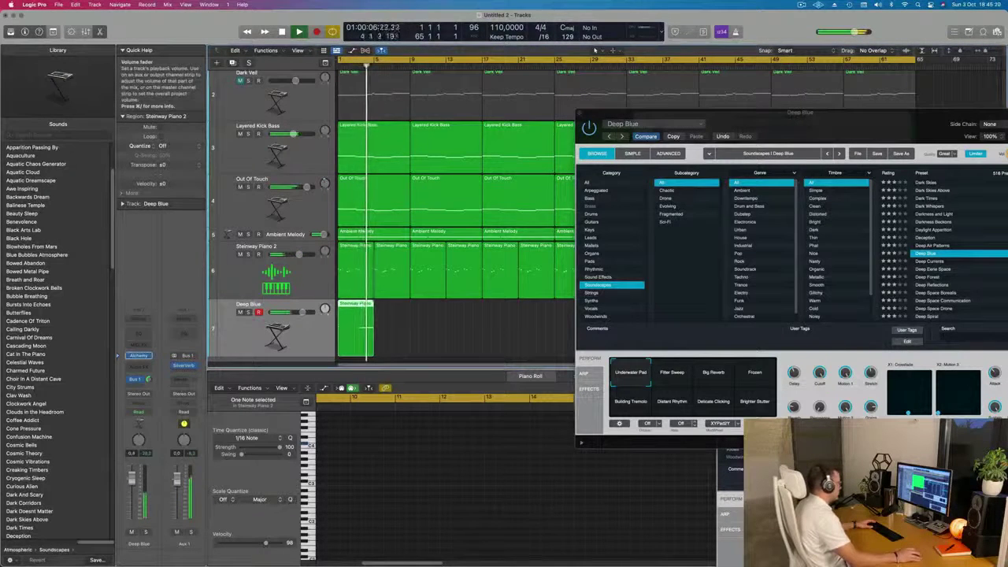
click(146, 534)
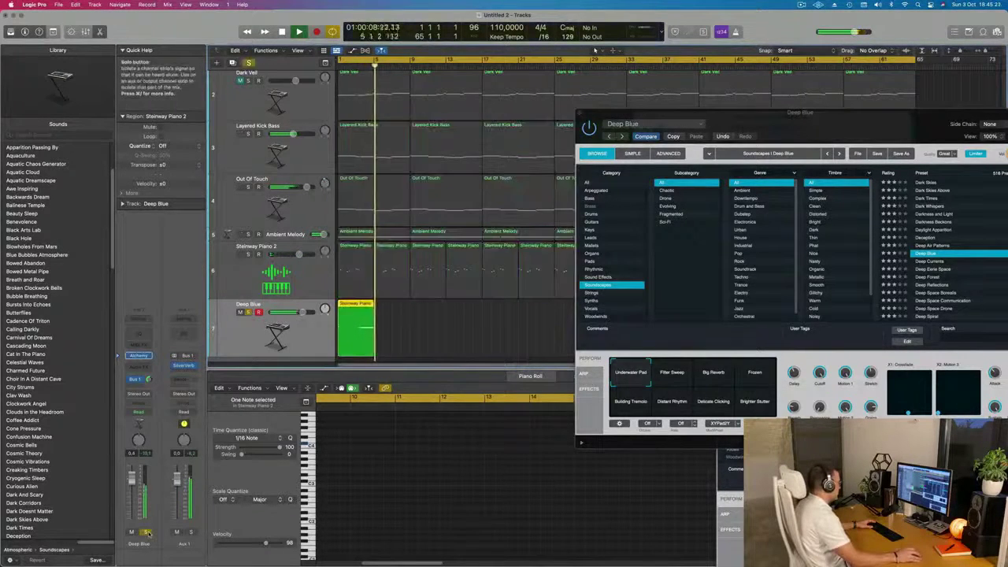
click(146, 534)
drag(833, 133, 714, 132)
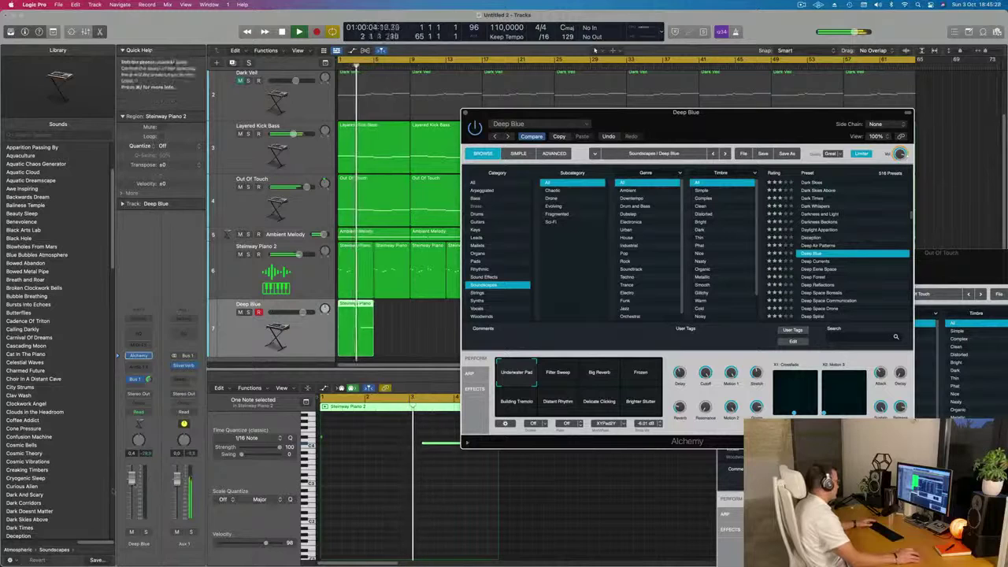
drag(132, 479, 132, 476)
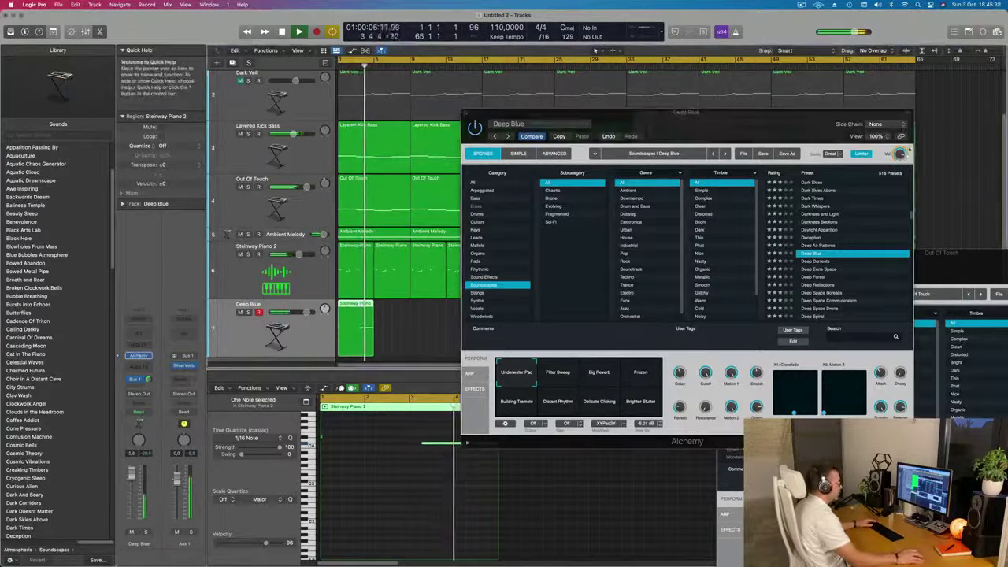
drag(778, 123, 852, 202)
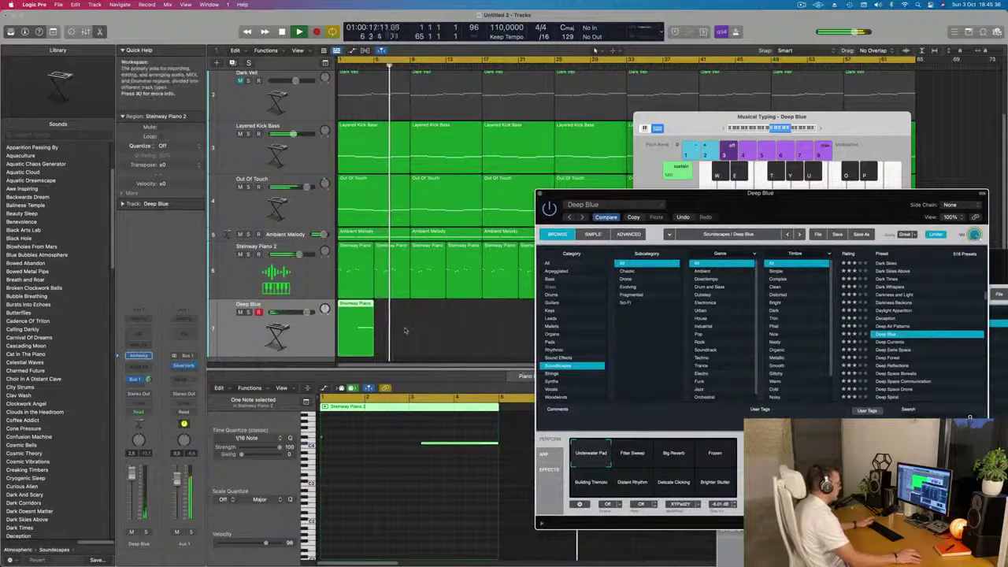
Step: Remove the leftover note at the region's start and shorten the long note to end near the middle of bar 4
drag(386, 428, 322, 454)
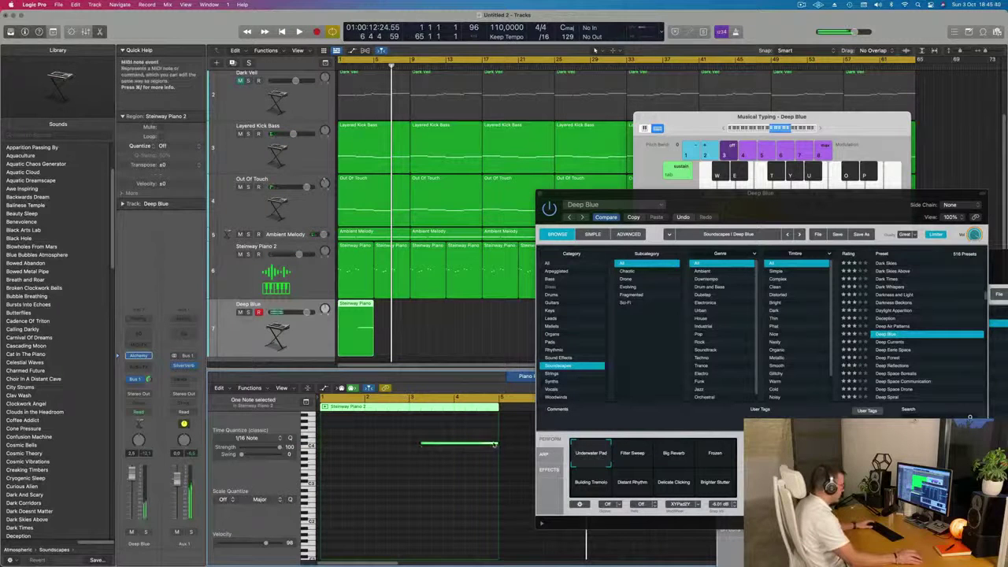
drag(496, 443, 479, 448)
key(space)
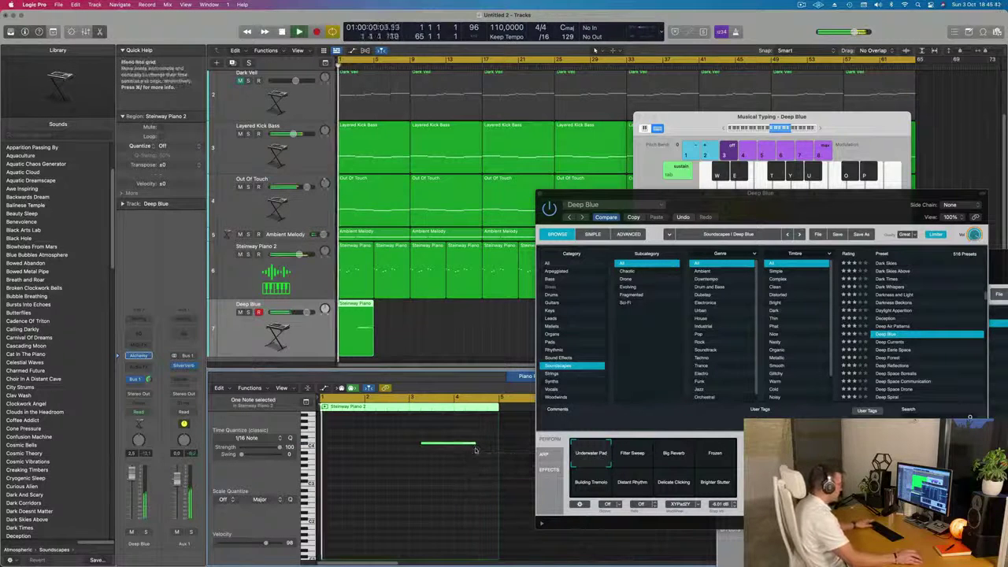
Step: Audition the Deep Forest preset in Alchemy, and switch the track's sound to Deep Space Borealis
drag(764, 216, 685, 122)
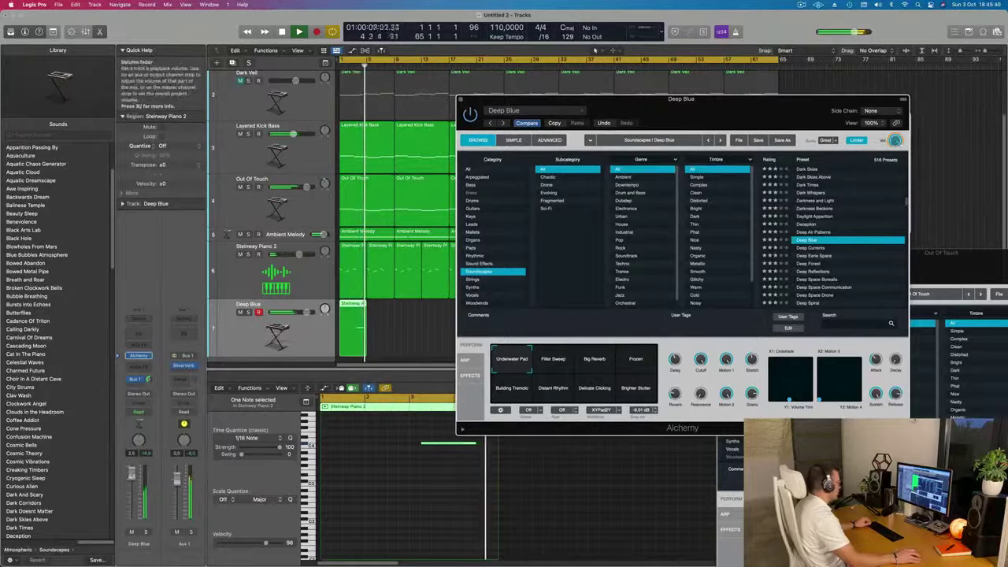
click(810, 264)
scroll(811, 266, down, 3)
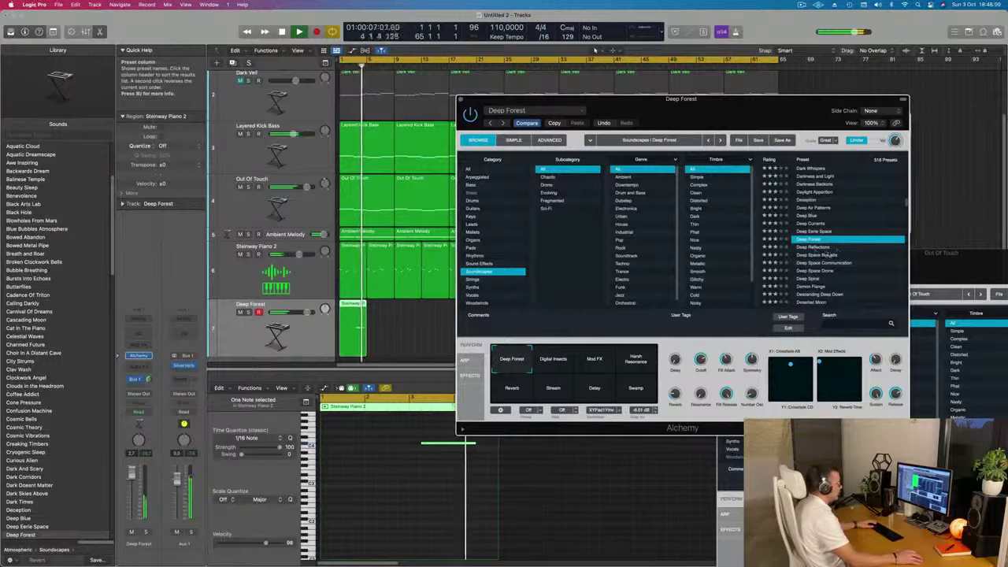
click(816, 255)
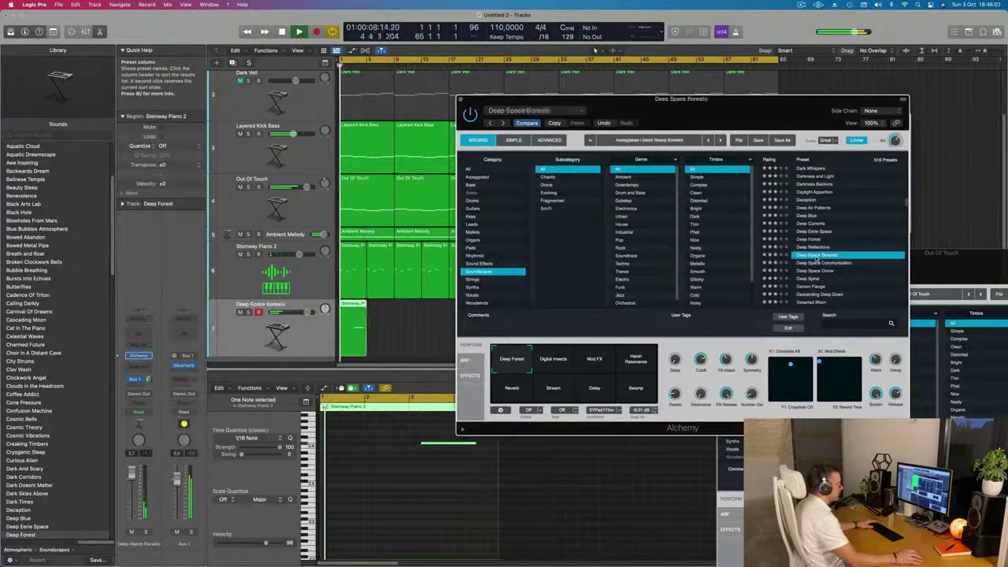
scroll(822, 259, down, 3)
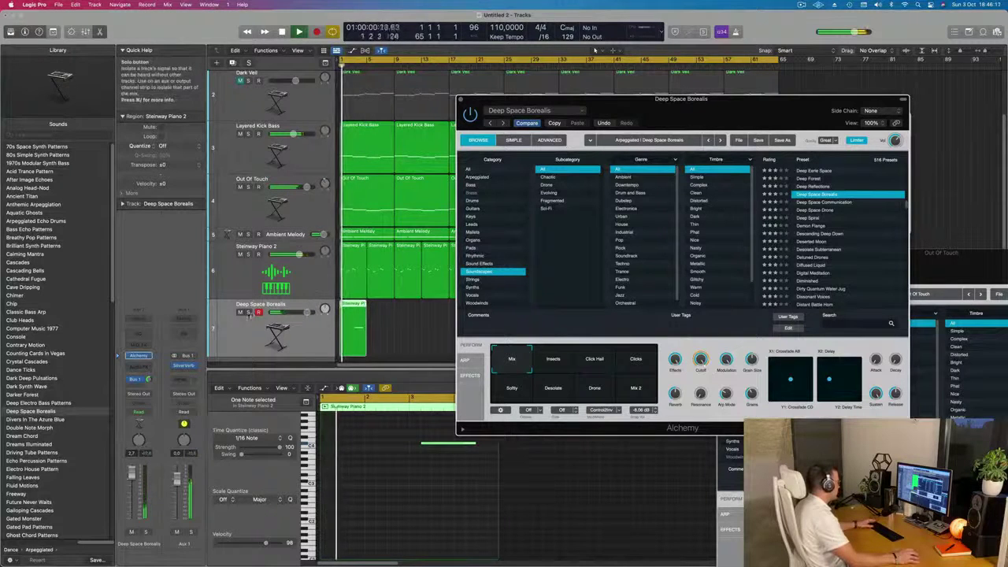
Step: Solo the Deep Space Borealis track to listen to it alone, and bring the other tracks back in
click(249, 311)
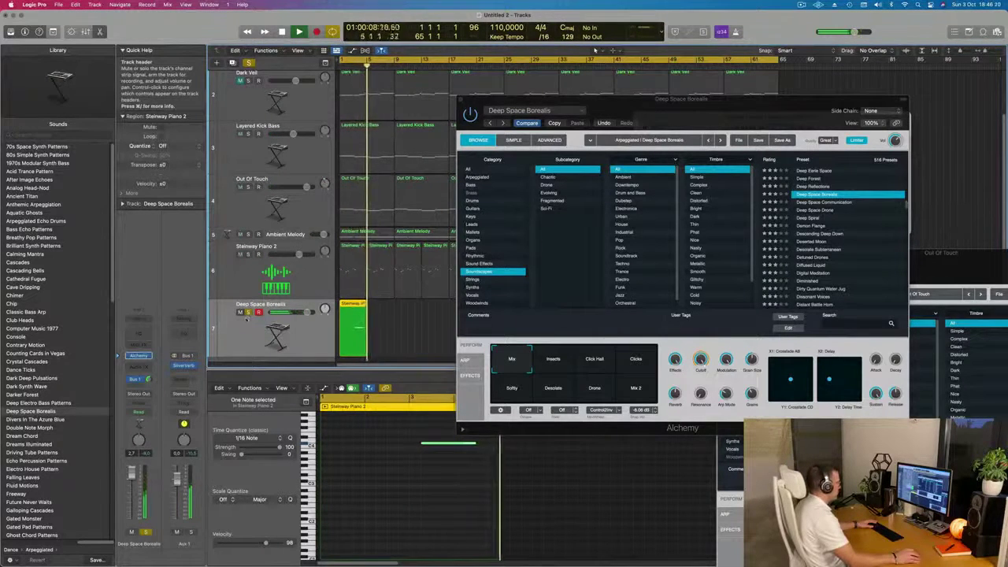
click(248, 313)
drag(714, 114, 962, 124)
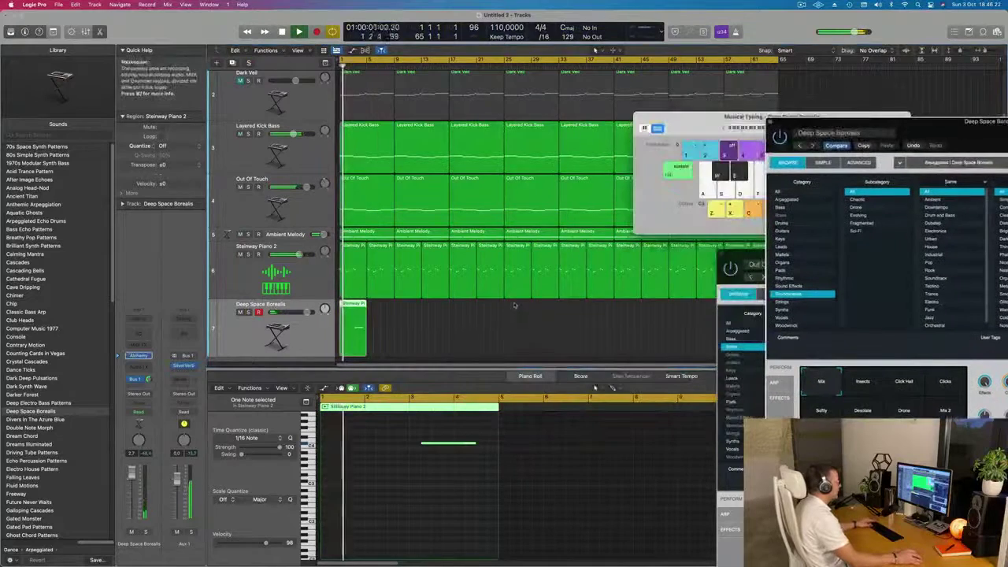
Step: Repeat the four-bar Deep Space Borealis region back to back until it fills the arrangement up to bar 65
key(super+Left)
key(super+Left)
drag(403, 332, 356, 352)
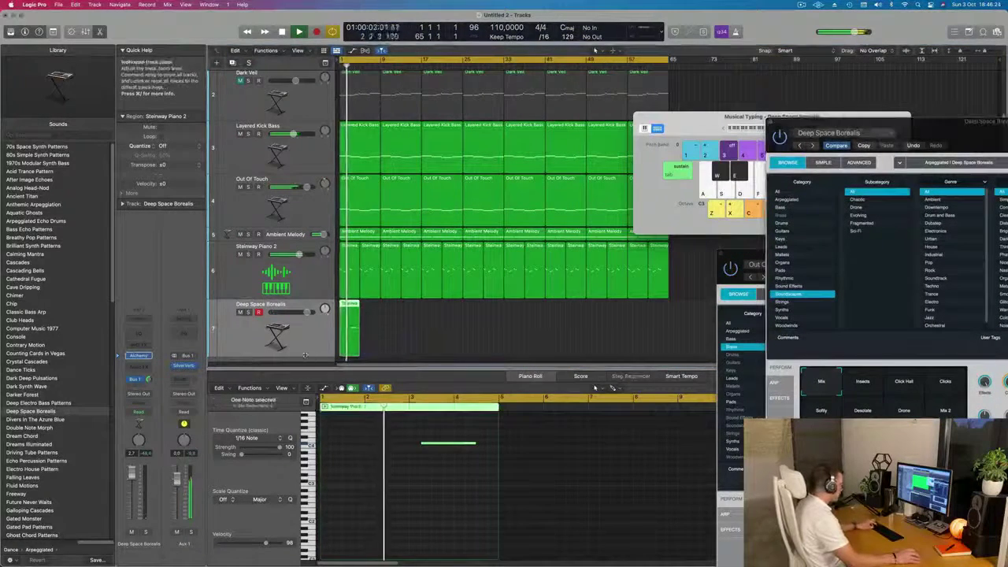
key(super+r)
key(super+r)
key(super+r)
key(super+r)
key(super+r)
key(super+r)
key(super+r)
key(super+r)
key(super+r)
key(super+r)
key(super+r)
key(super+r)
key(super+r)
key(super+r)
key(super+r)
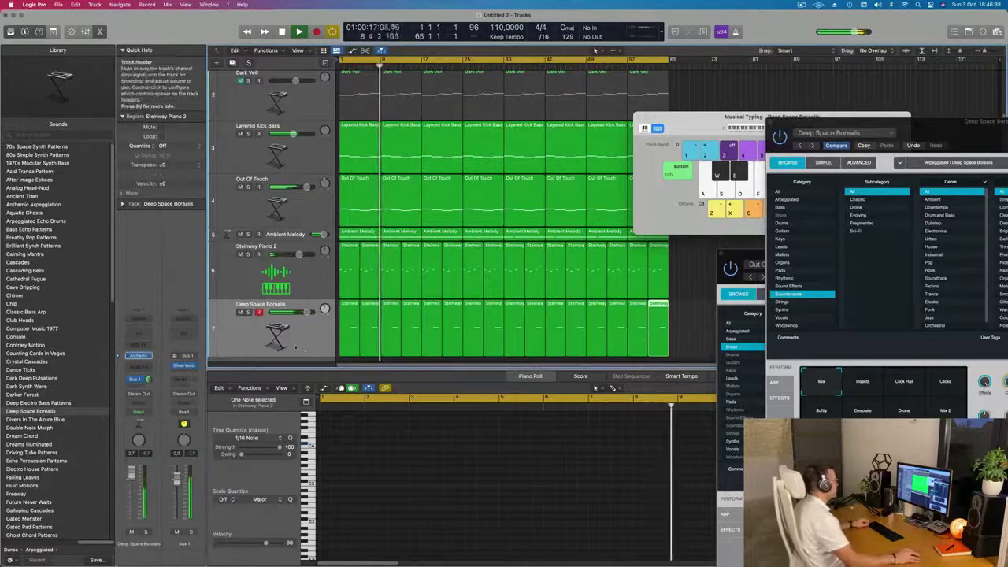
Step: Add a new track below the Deep Space Borealis track, duplicating its settings
scroll(295, 346, down, 5)
scroll(291, 335, down, 2)
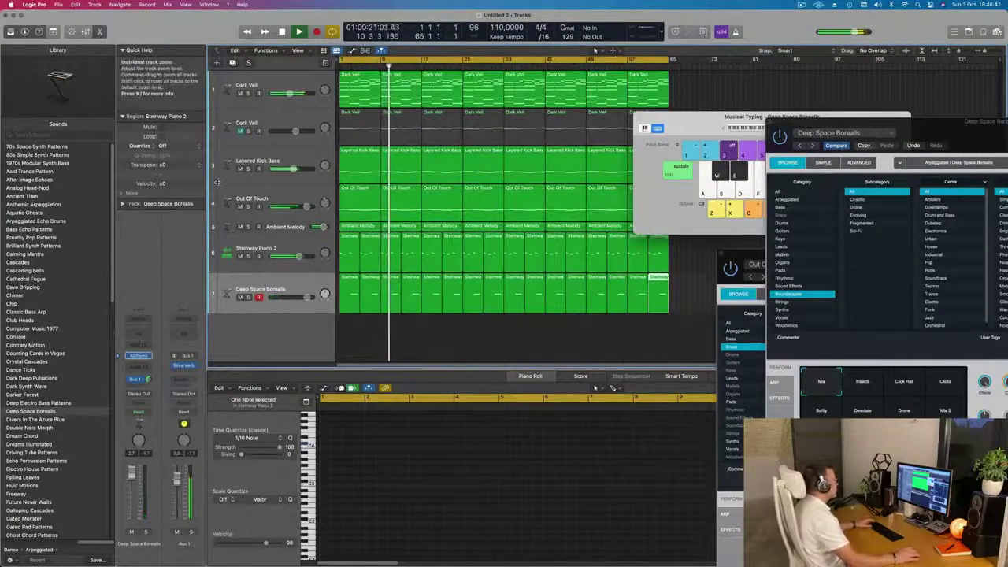
scroll(217, 182, down, 2)
drag(693, 122, 824, 118)
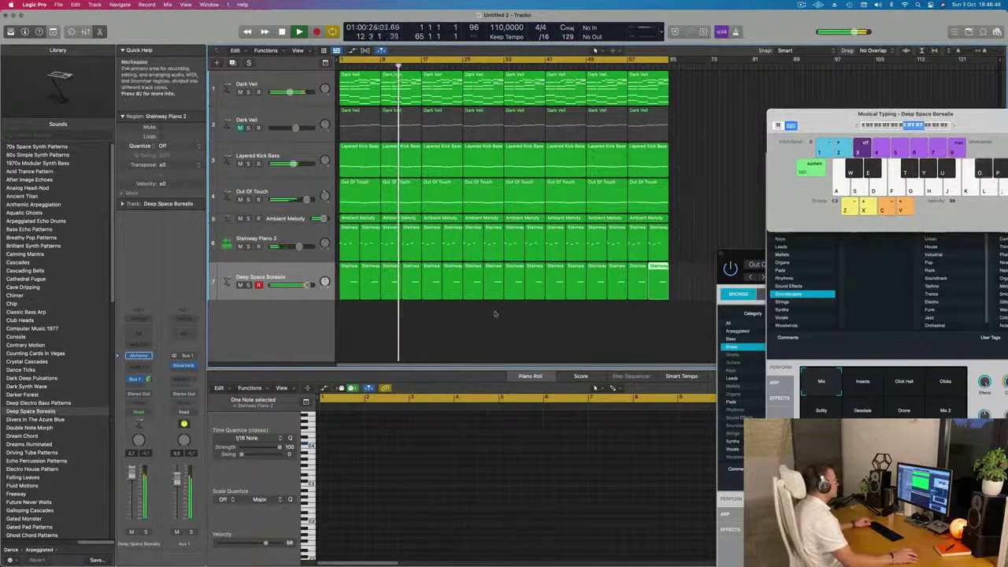
scroll(452, 319, up, 2)
scroll(454, 318, down, 1)
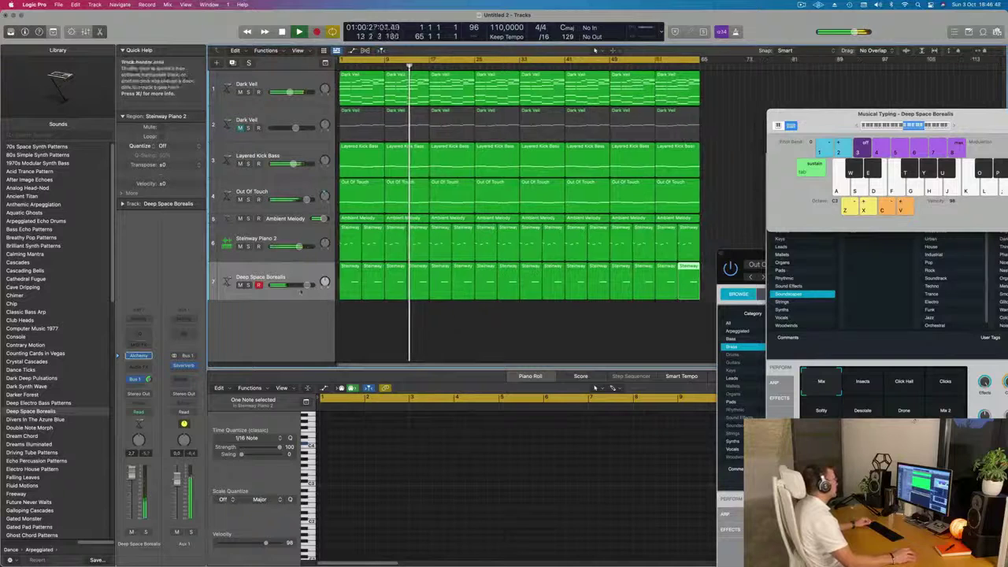
click(282, 270)
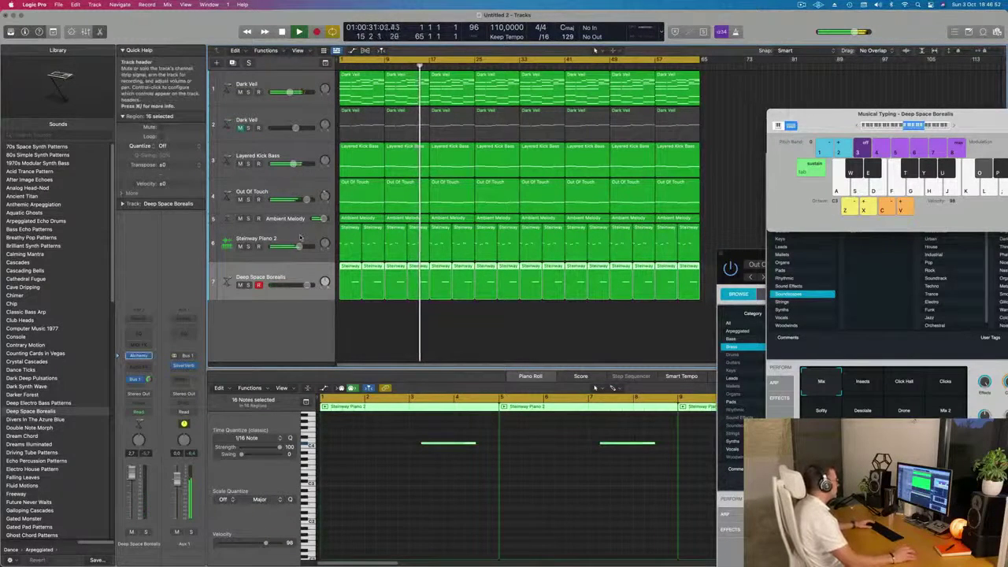
click(300, 238)
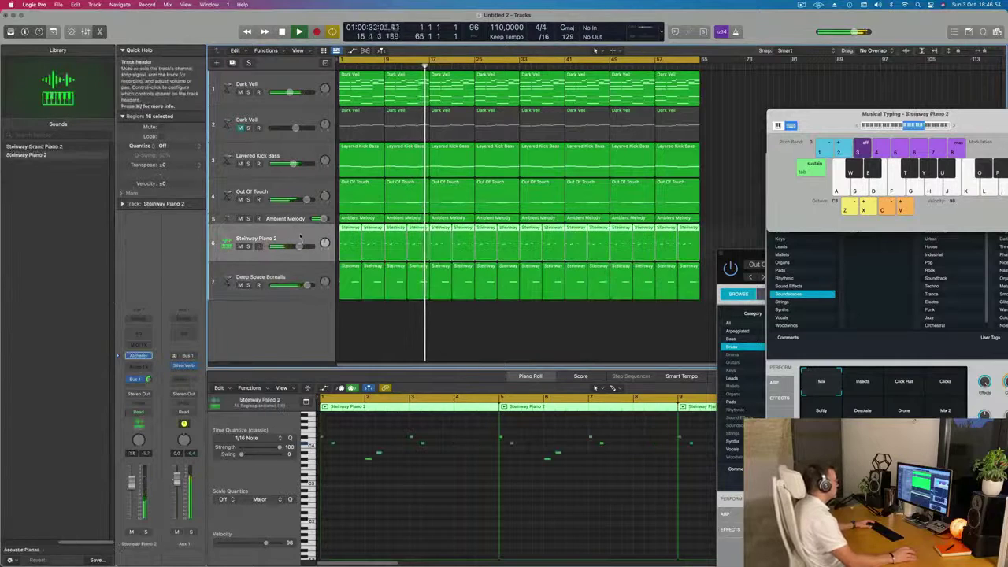
click(297, 276)
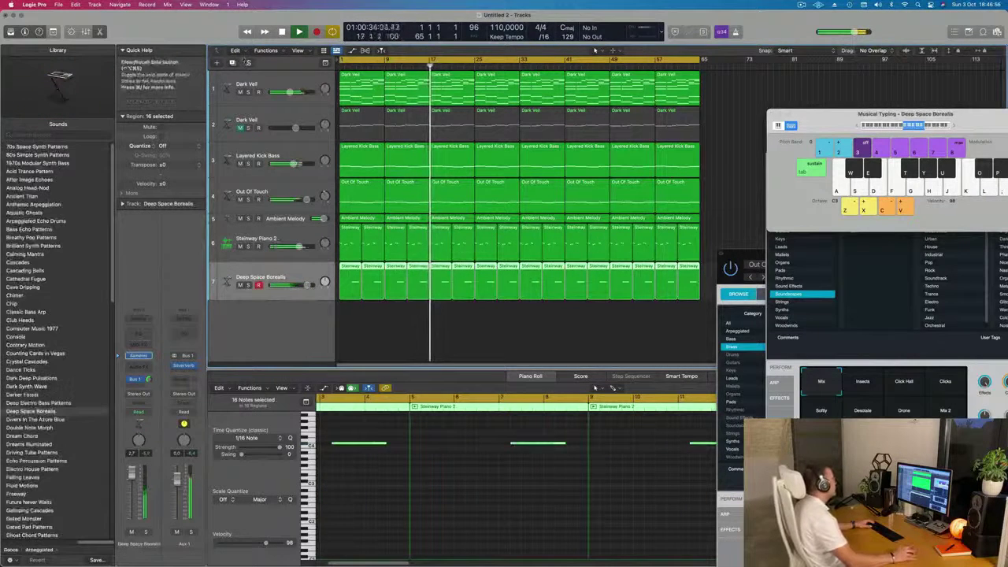
key(super+d)
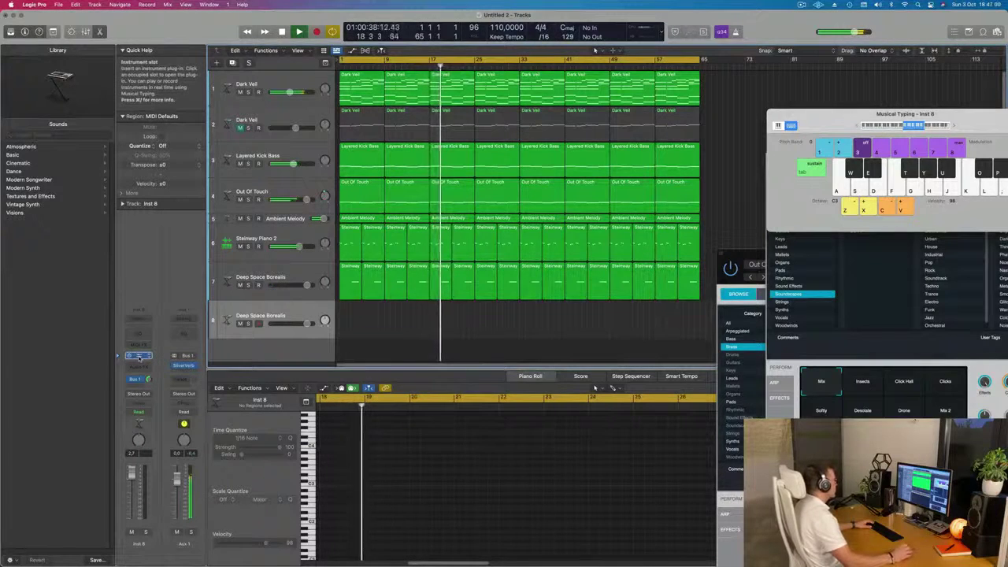
Step: Open Alchemy on the new bottom track and load the Majestic Swells preset from the Fast Attack pads
click(139, 356)
drag(574, 108, 627, 172)
click(380, 315)
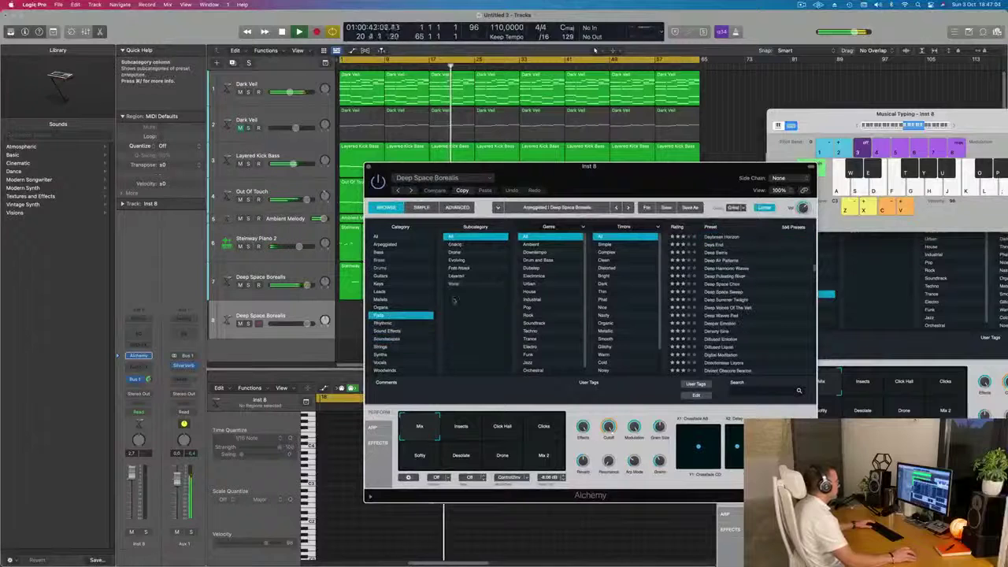
click(459, 269)
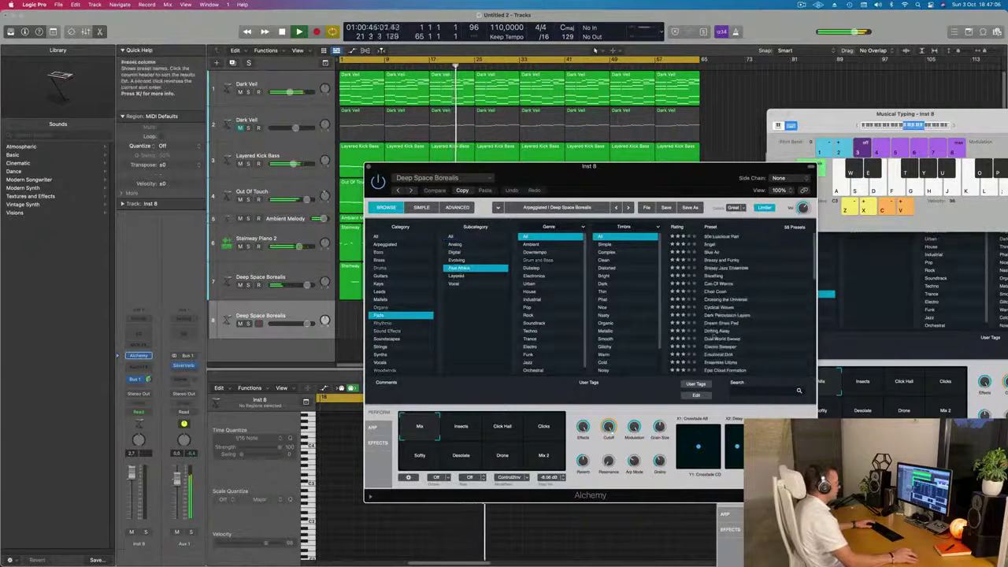
scroll(772, 305, down, 5)
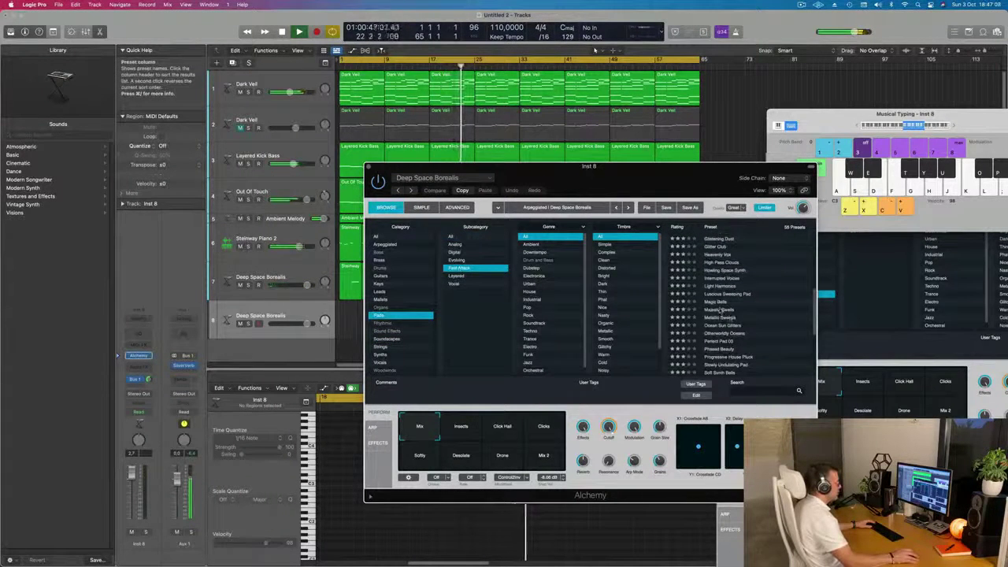
drag(631, 175, 793, 136)
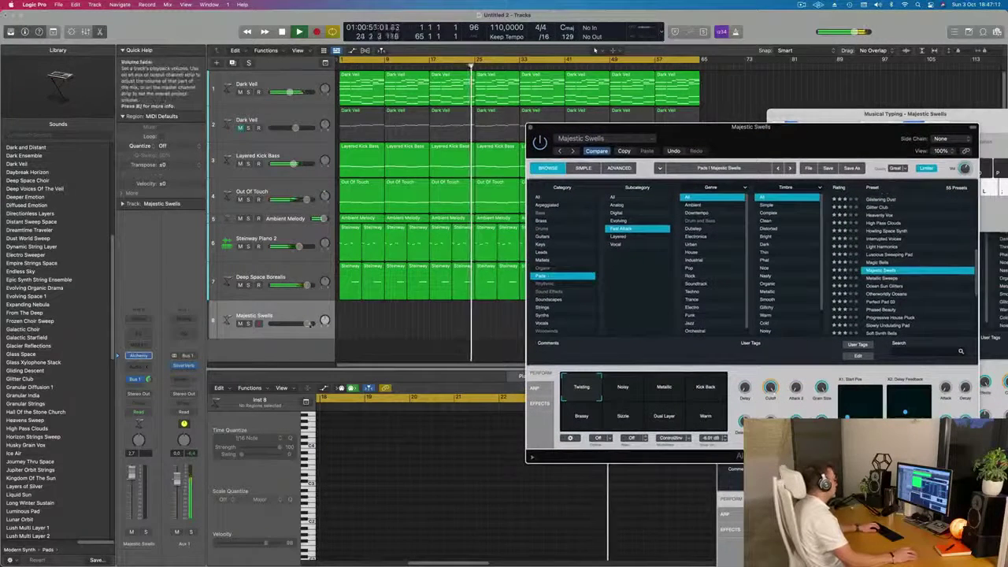
Step: Arm the Majestic Swells track for recording, lower its volume, and move the Alchemy window clear of the arrangement
click(258, 324)
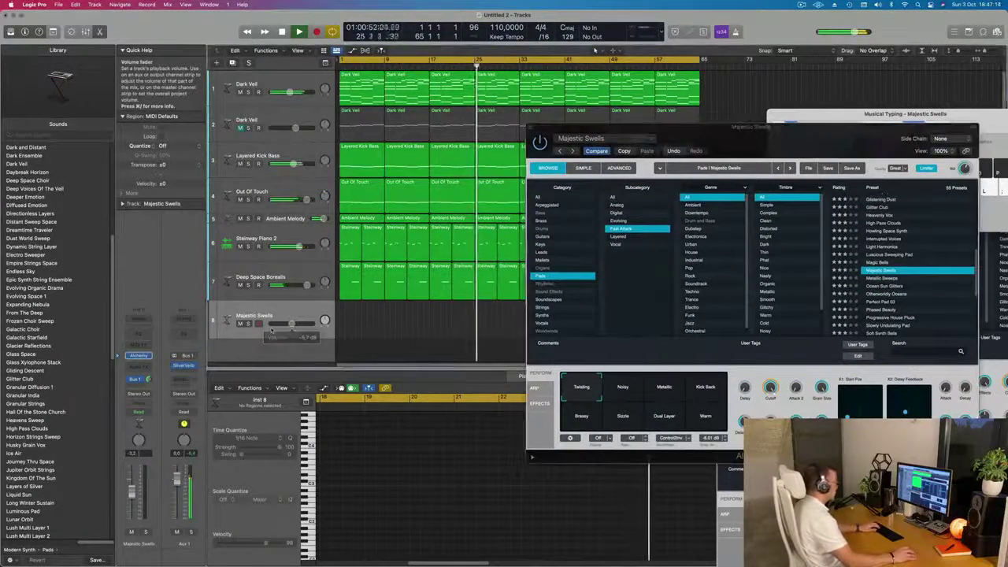
drag(291, 323, 297, 323)
drag(598, 138, 782, 149)
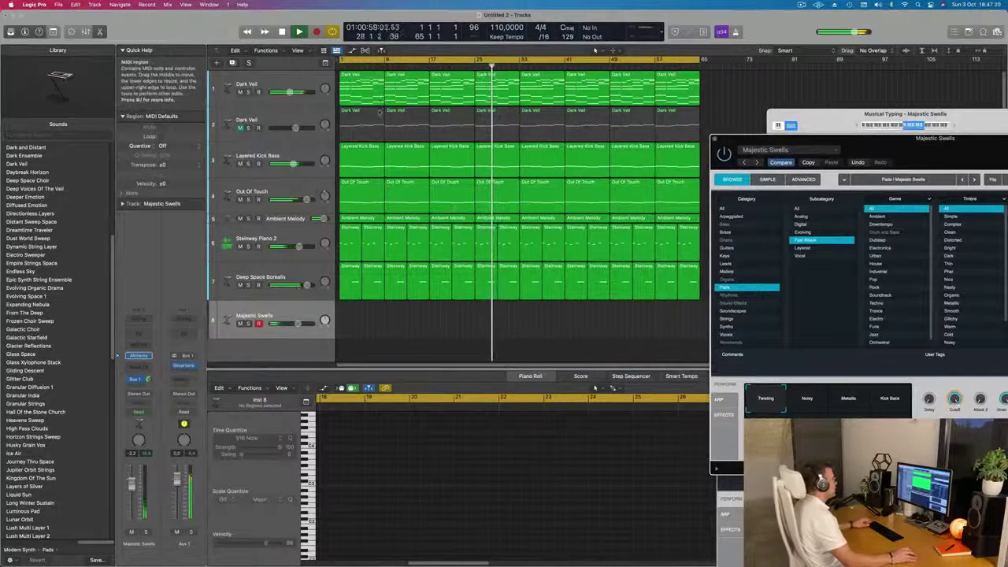
Step: Copy the first Dark Veil region to bar 1 of the Majestic Swells track and delete its two lowest lines of notes
click(360, 80)
drag(360, 80, 361, 323)
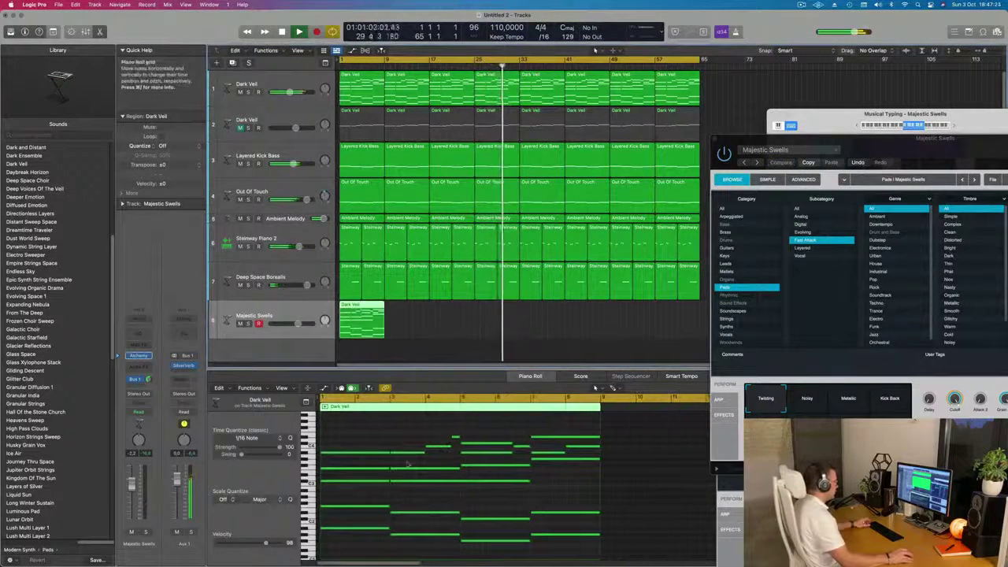
drag(346, 498, 571, 551)
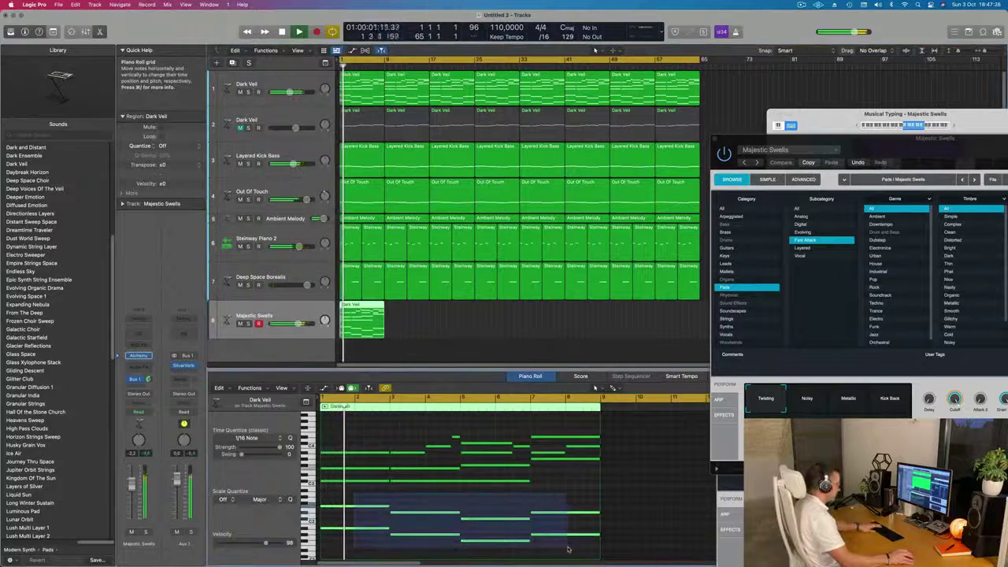
key(Delete)
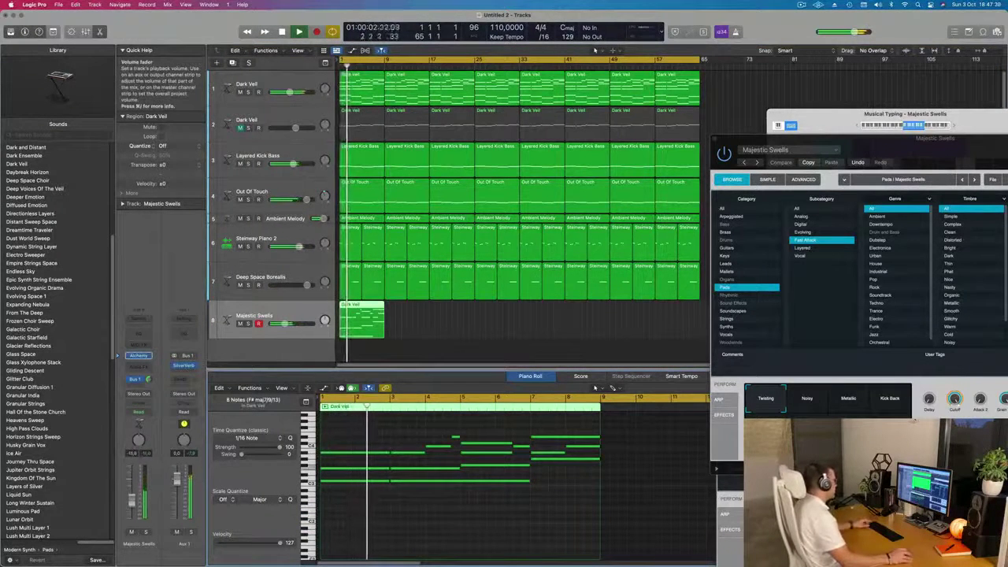
Step: Repeat the edited Dark Veil region on the Majestic Swells track seven times until it reaches bar 65
scroll(426, 338, down, 1)
click(407, 330)
click(326, 337)
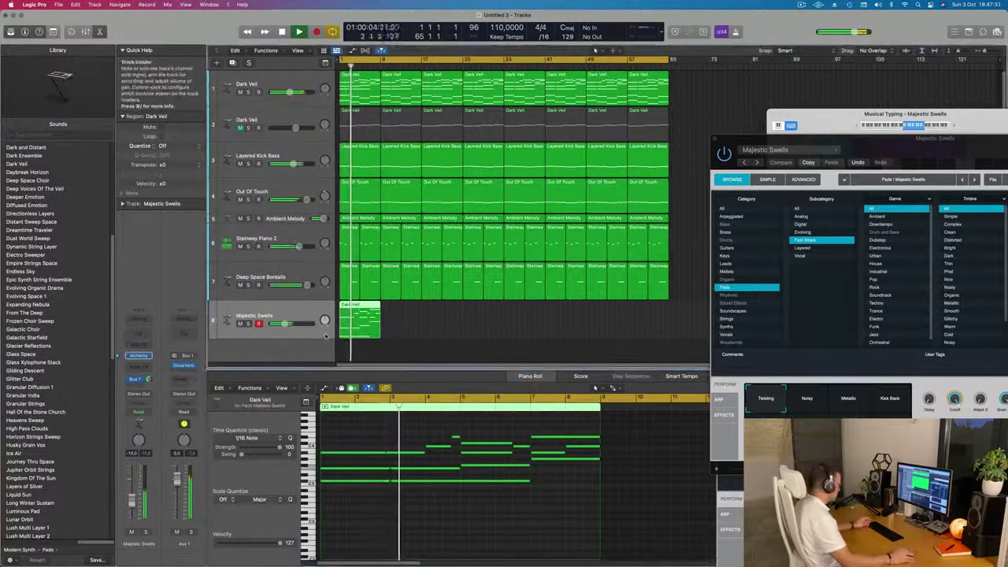
key(super+r)
key(super+r)
key(super+r)
key(super+r)
key(super+r)
key(super+r)
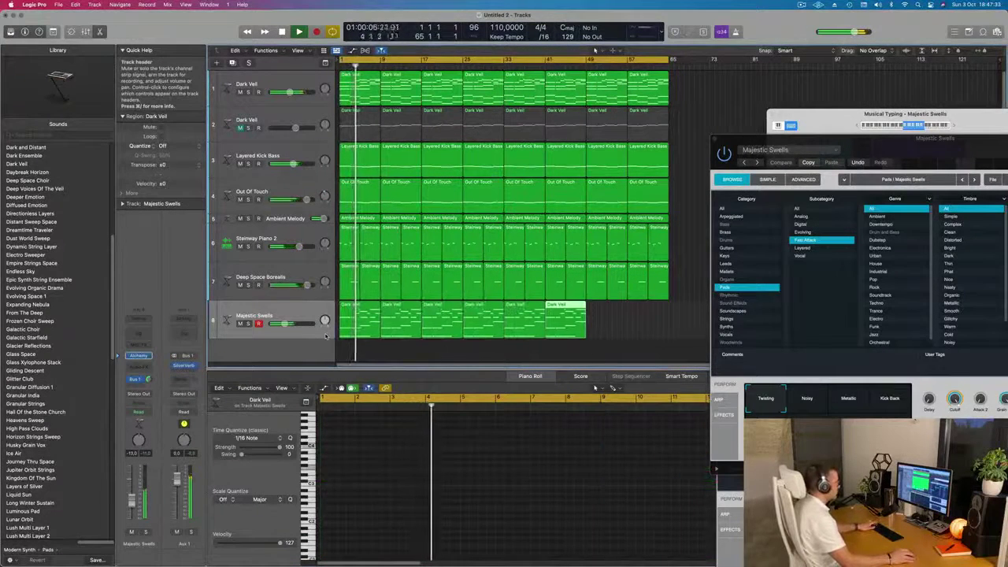
key(super+r)
Step: Audition the Otherworldly Oceans preset, switch the track's sound to Perfect Pad 03, and play the arrangement from the start
drag(907, 148, 656, 112)
mouse_move(736, 116)
mouse_down()
mouse_move(775, 151)
mouse_move(730, 115)
mouse_up()
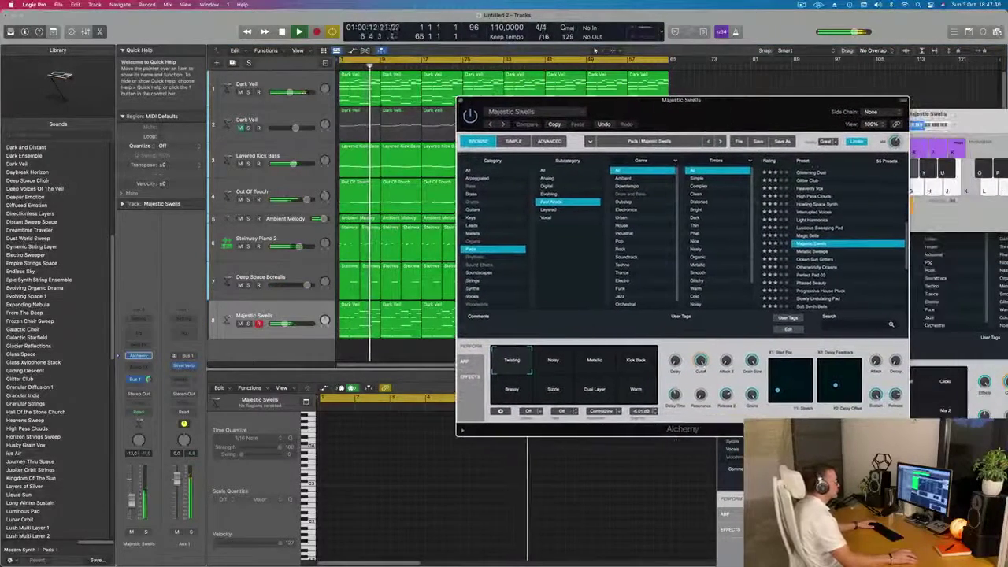
click(811, 267)
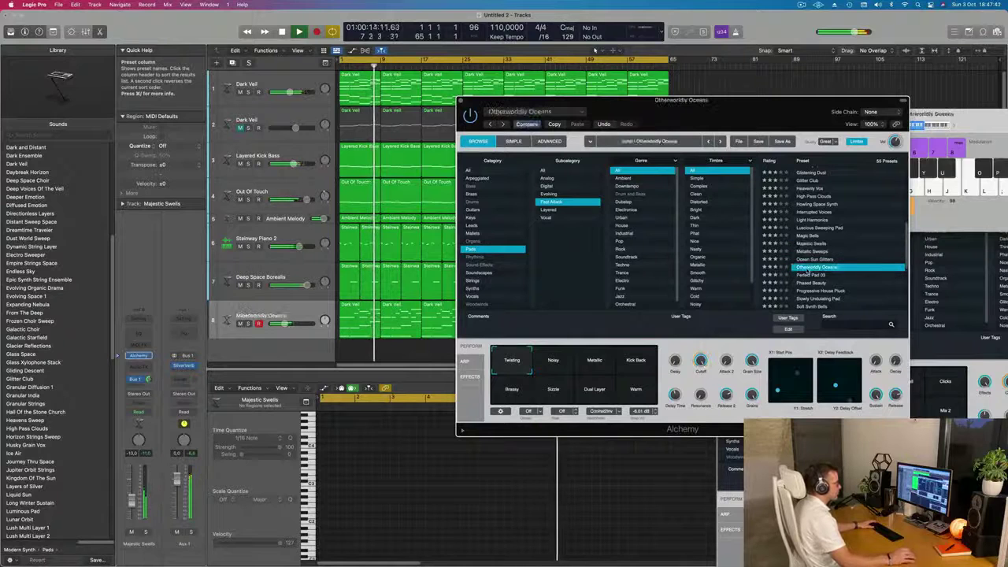
click(811, 275)
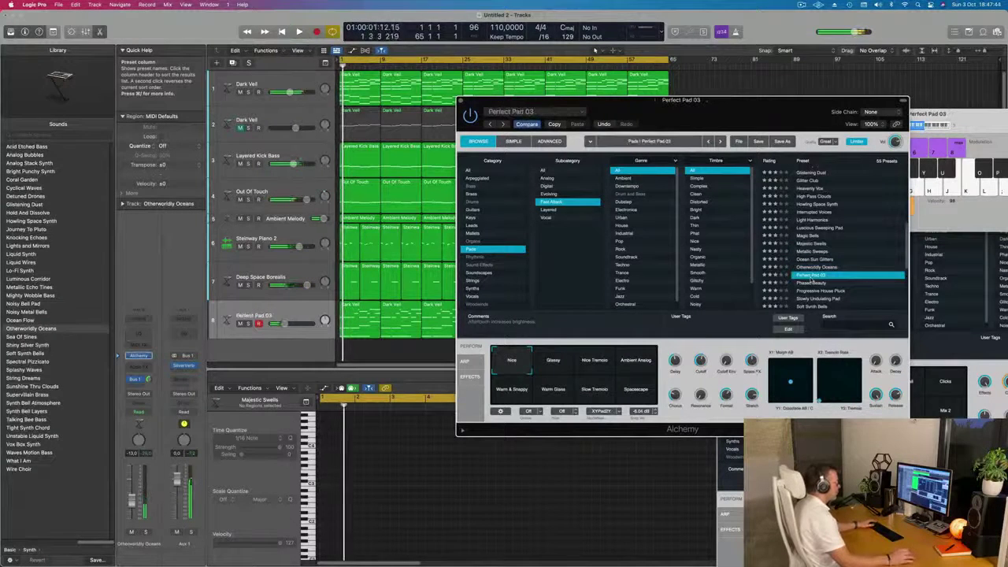
key(space)
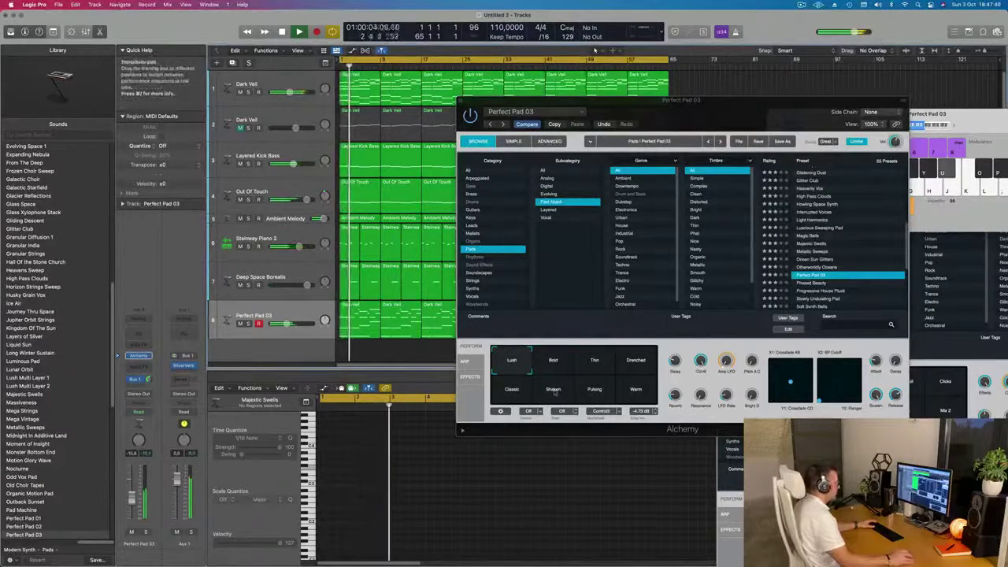
Step: Compare the Pulsing, Classic and Drenched variations of Perfect Pad 03 and settle on the Bold one
click(552, 361)
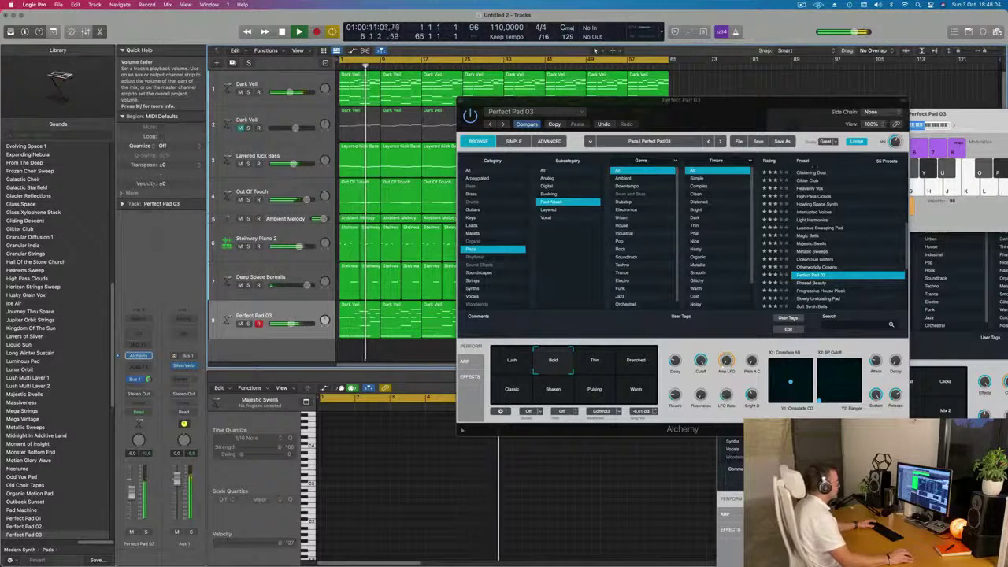
click(593, 392)
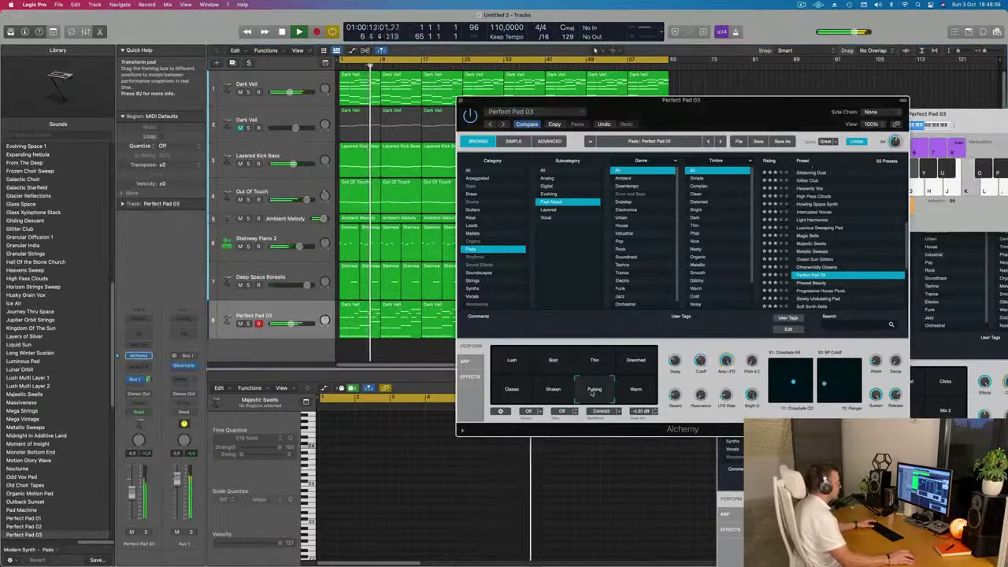
click(513, 392)
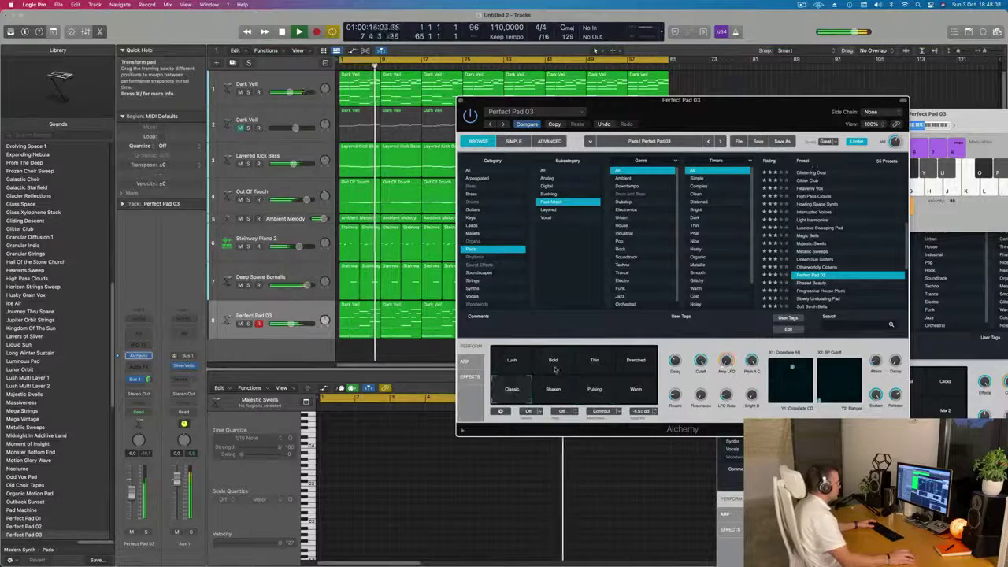
click(643, 361)
click(545, 362)
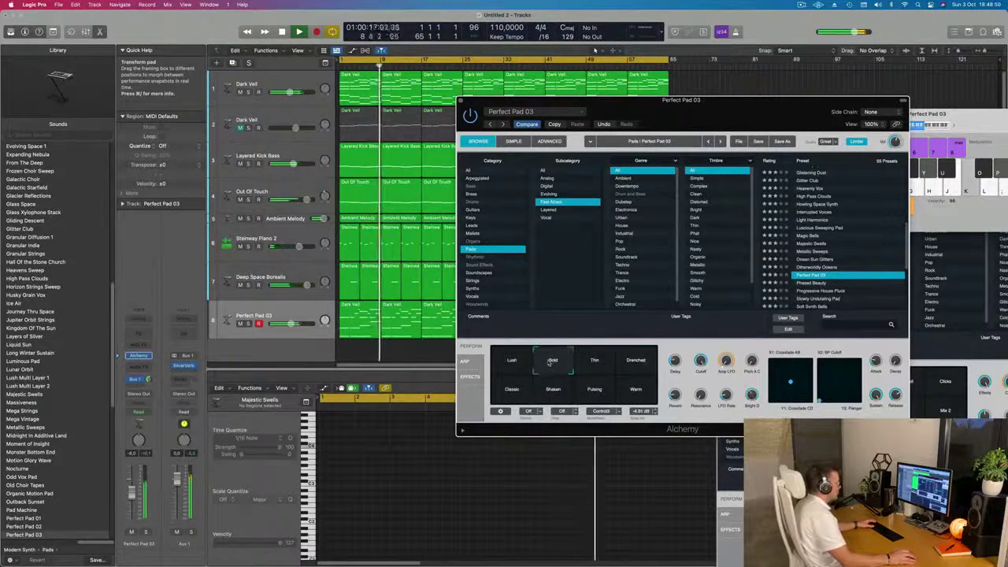
Step: Close the Perfect Pad 03, Deep Space Borealis and Out Of Touch Alchemy windows, and move the Musical Typing keyboard clear of the tracks
drag(718, 110, 617, 250)
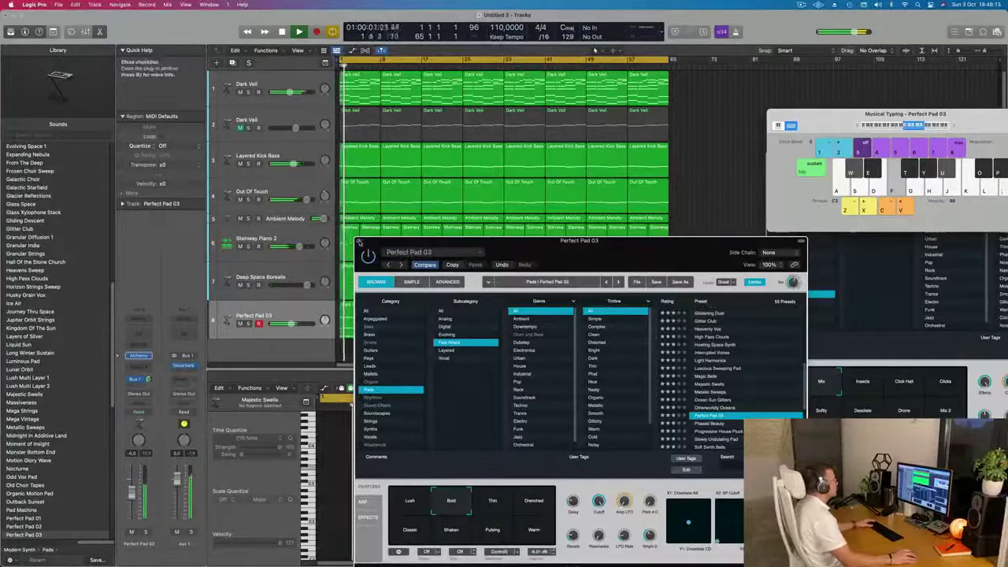
click(359, 241)
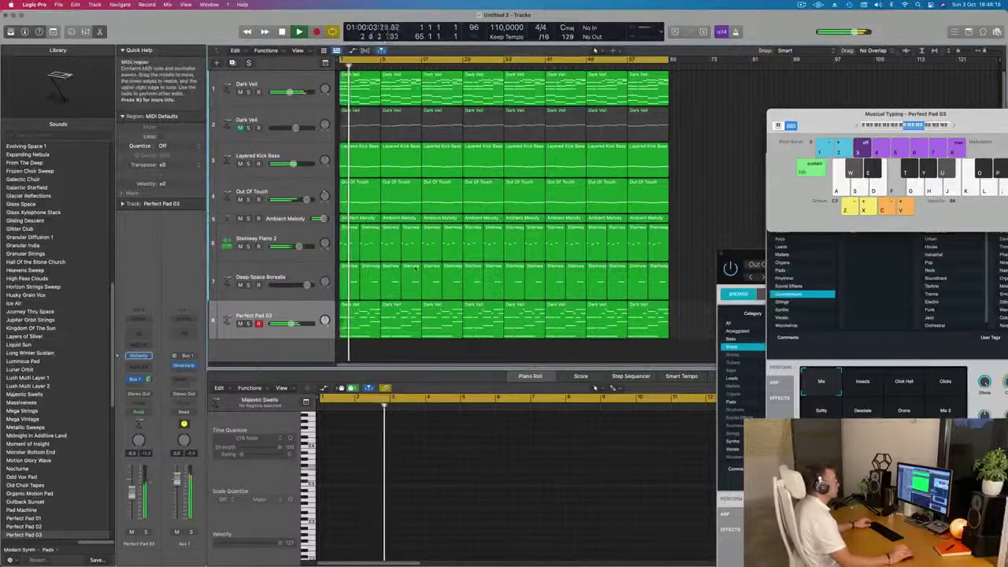
drag(823, 115, 513, 53)
drag(771, 127, 545, 144)
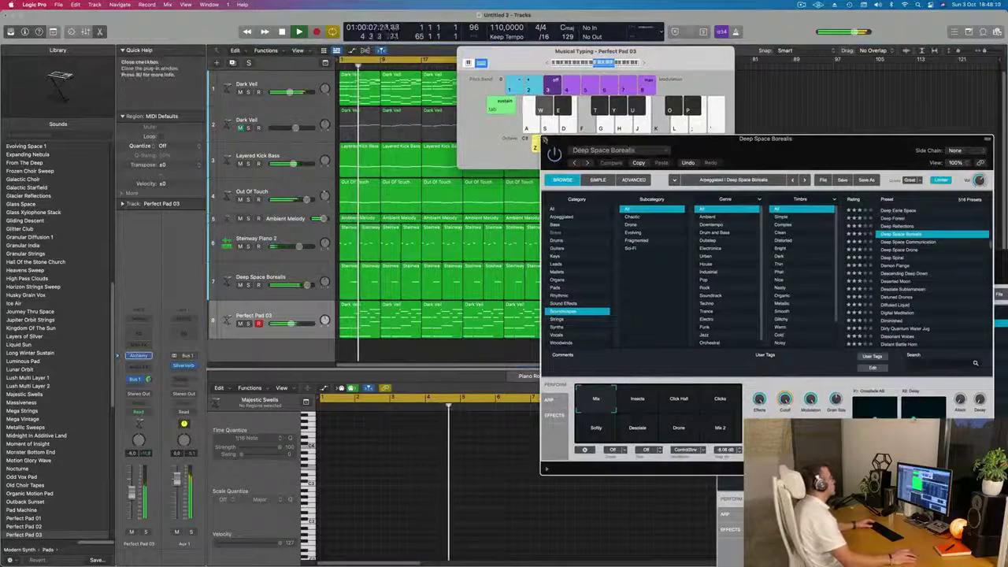
click(545, 139)
drag(724, 257, 540, 177)
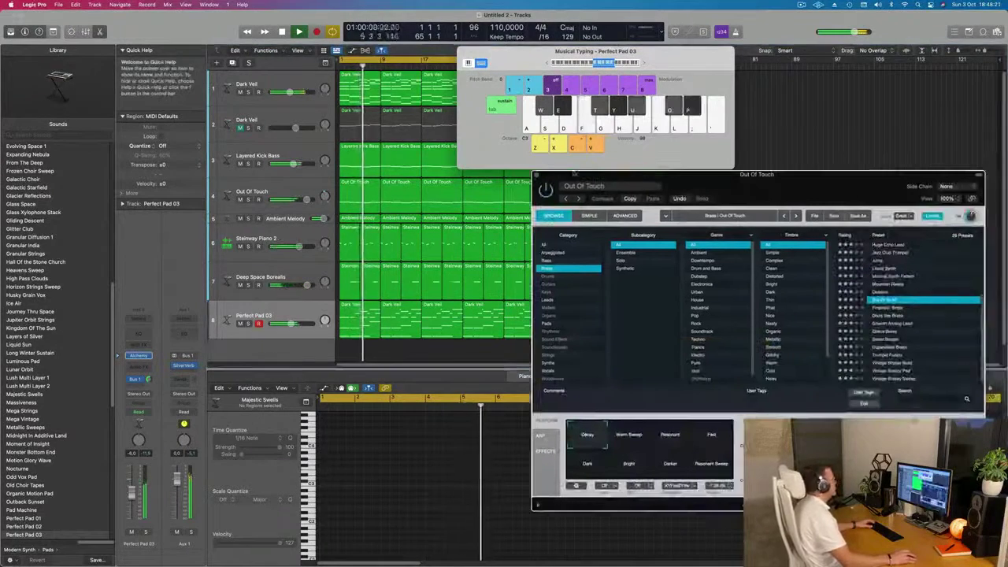
click(539, 176)
drag(641, 57, 879, 93)
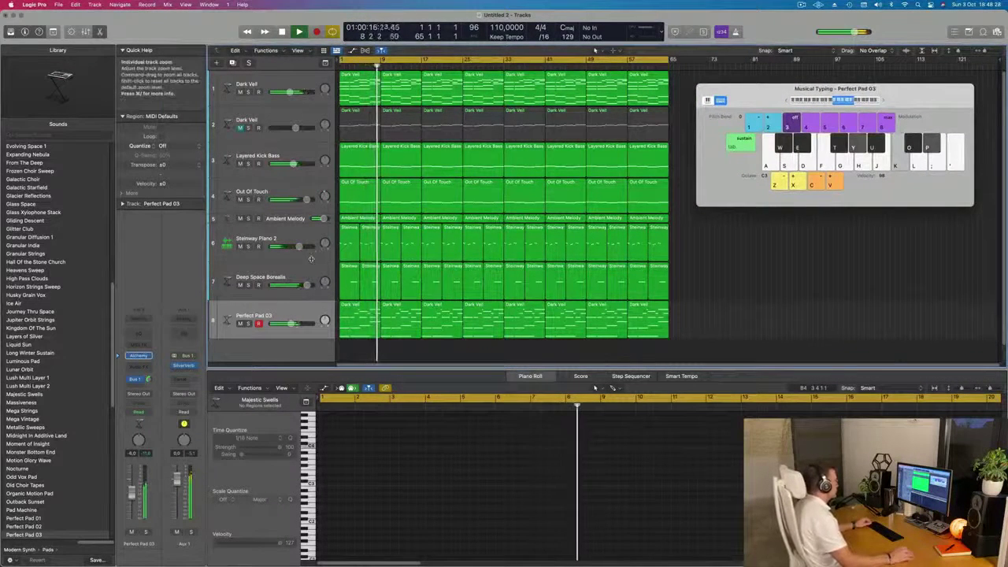
Step: Lower the Deep Space Borealis track's volume to about -1.2 dB
click(297, 282)
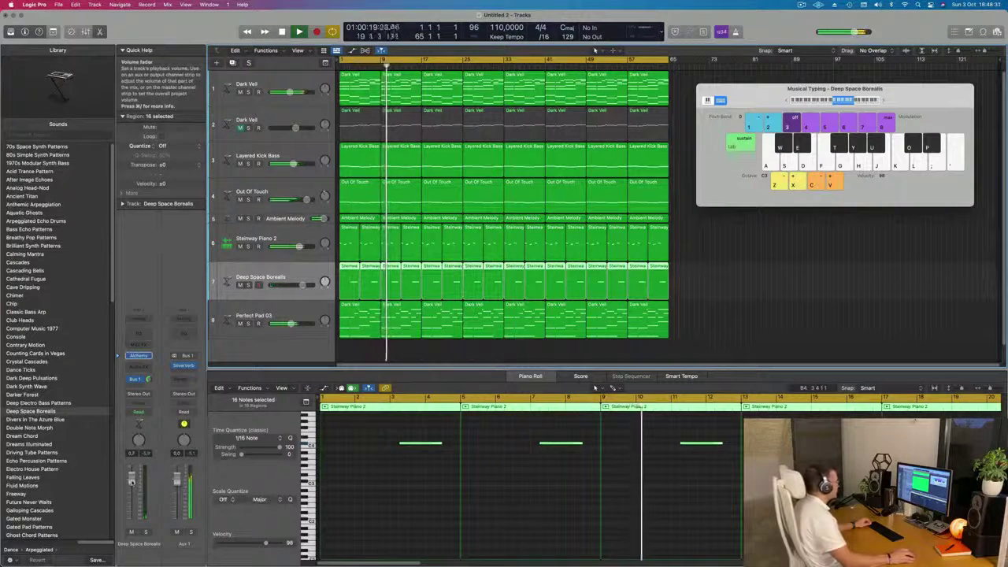
key(o)
drag(131, 486, 131, 489)
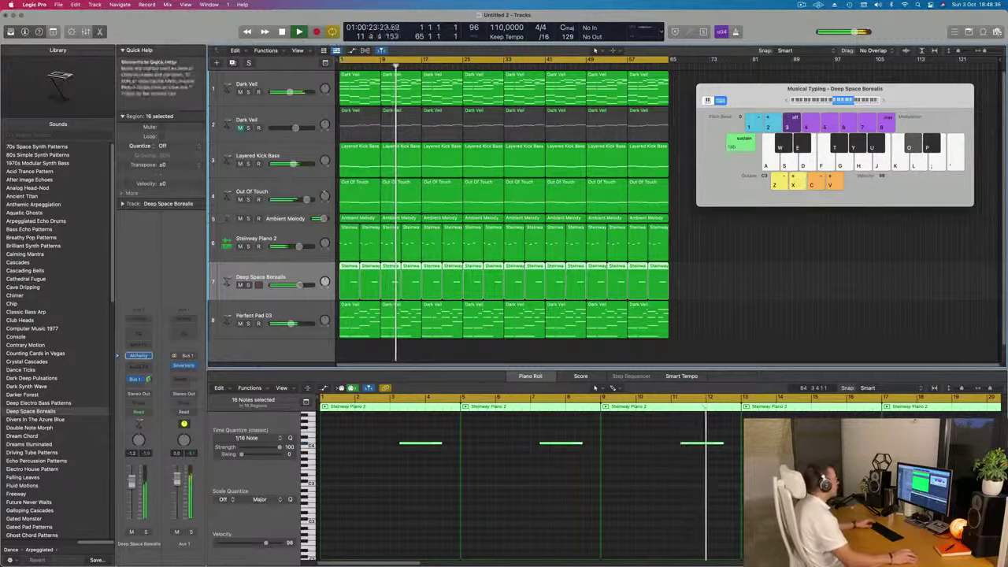
Step: Show the secondary ruler above the arrangement and shorten the project so it ends at bar 67
drag(811, 88, 871, 149)
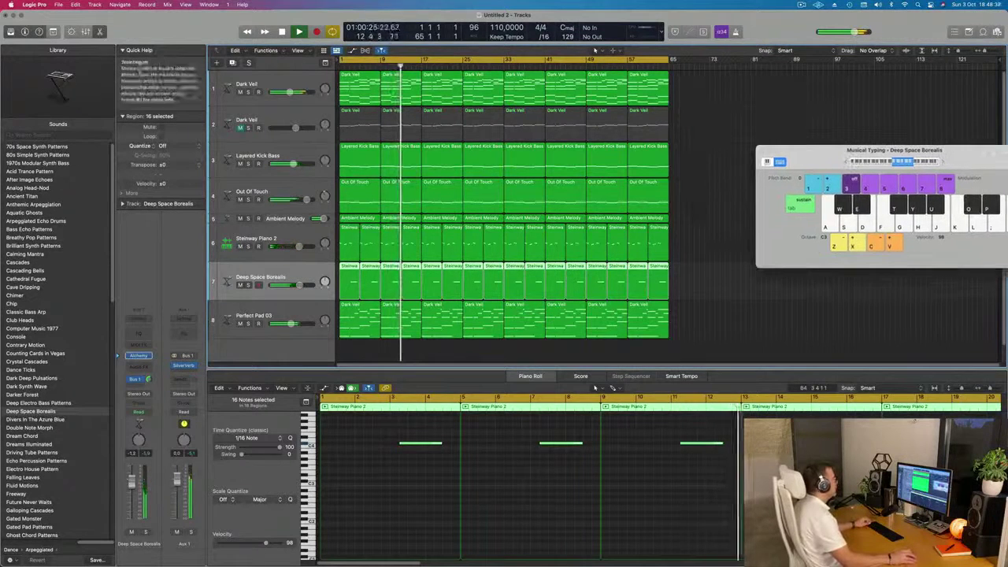
click(300, 51)
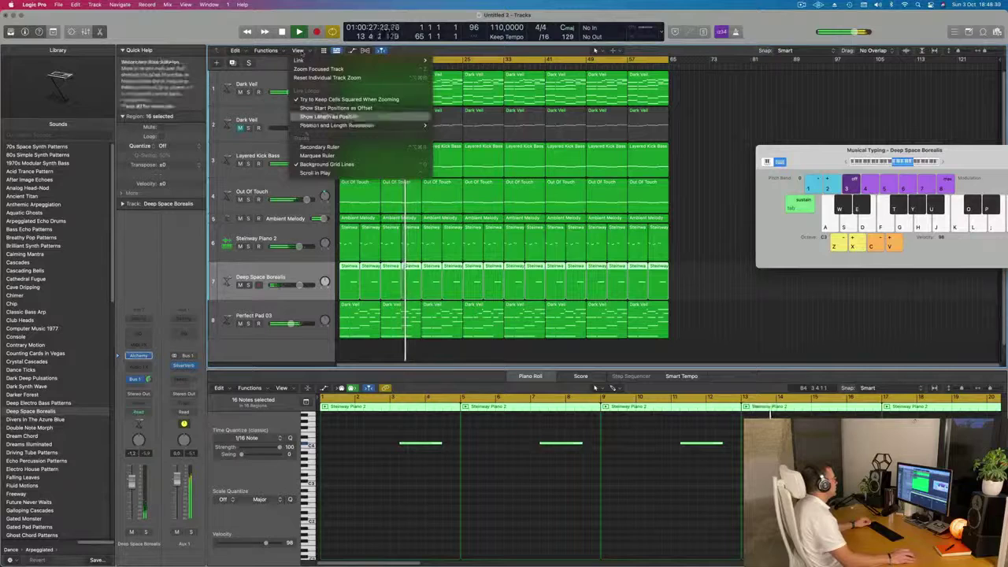
click(281, 128)
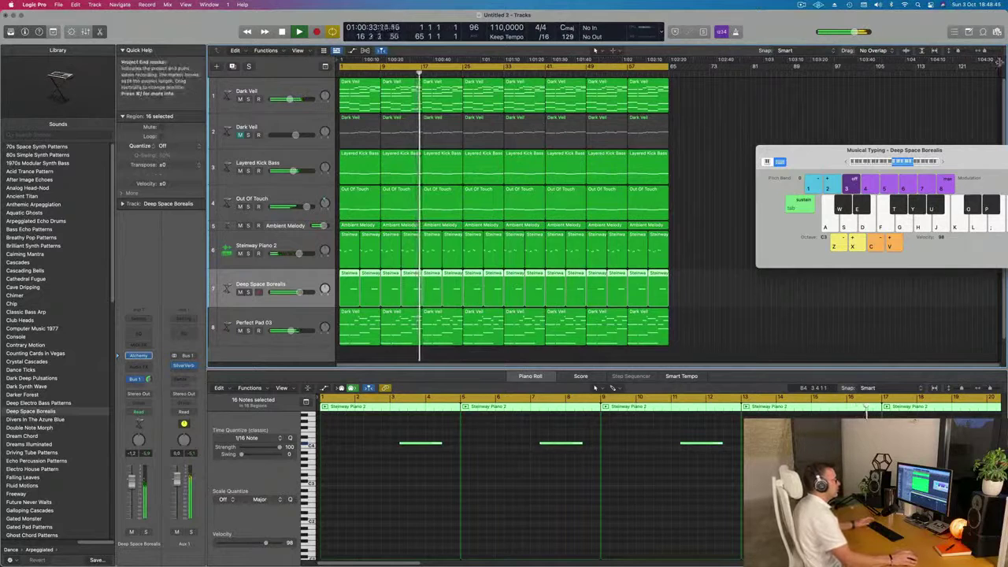
drag(768, 89, 671, 92)
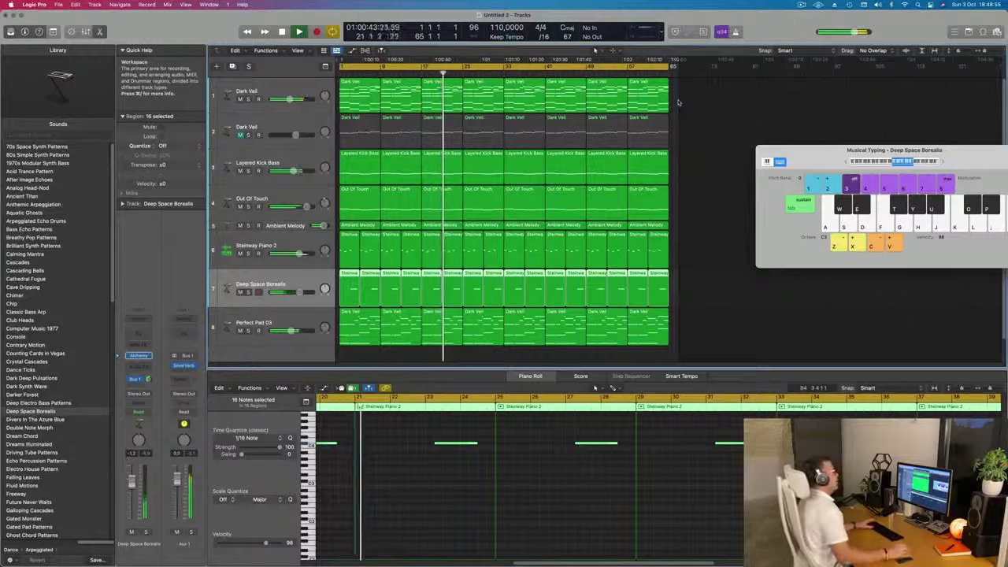
click(801, 4)
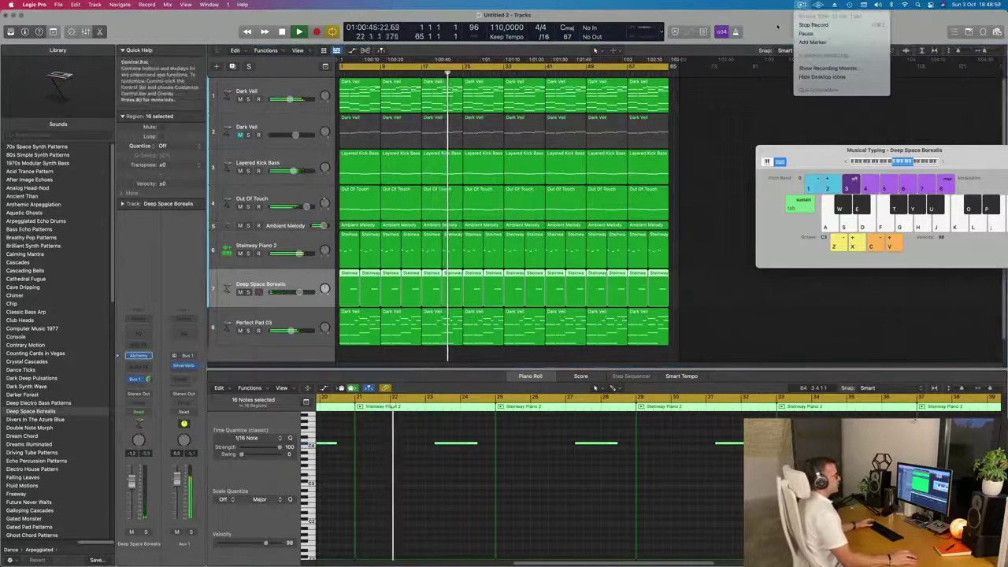
click(777, 26)
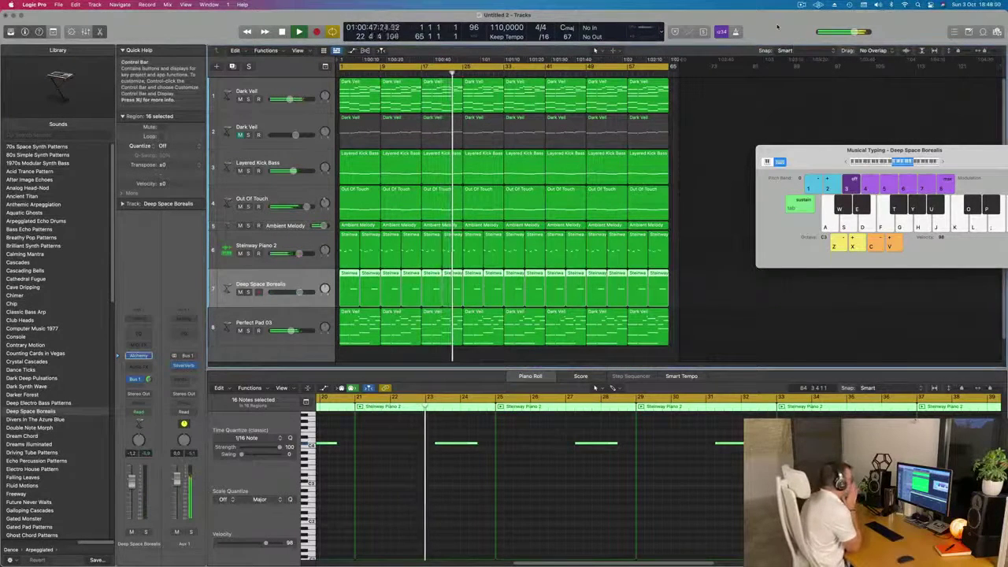
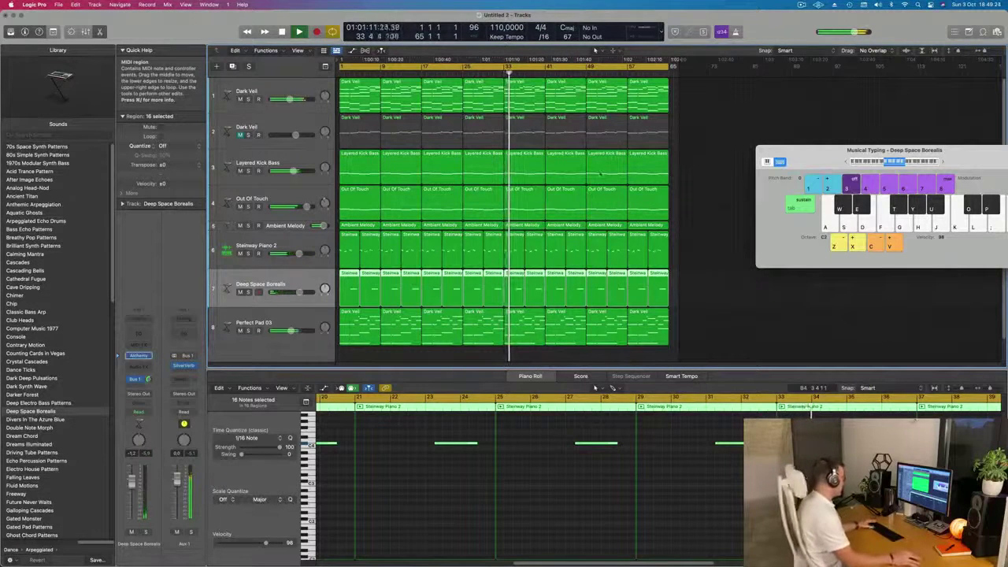
Step: Return the playhead to the start of the project and stop playback
key(Return)
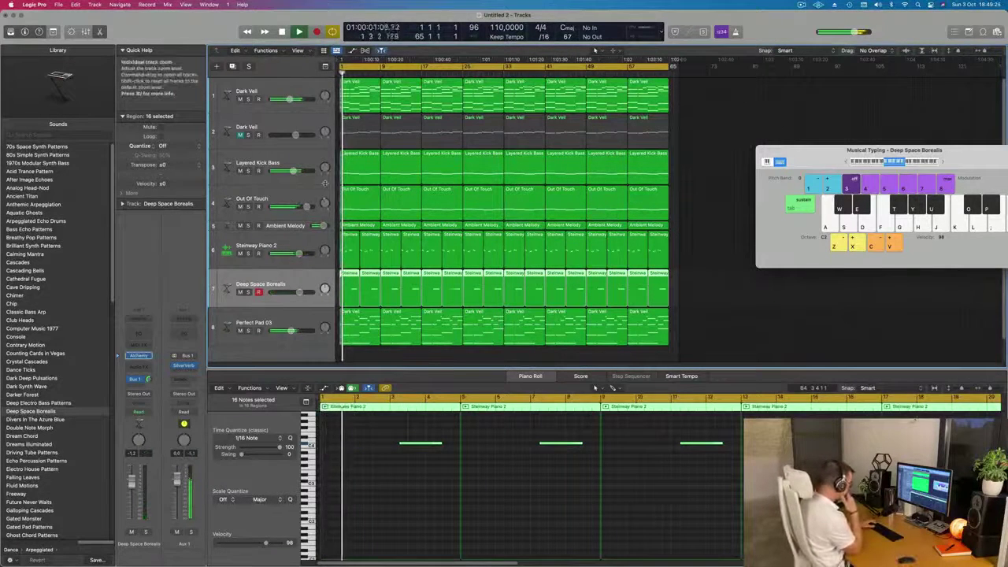
key(space)
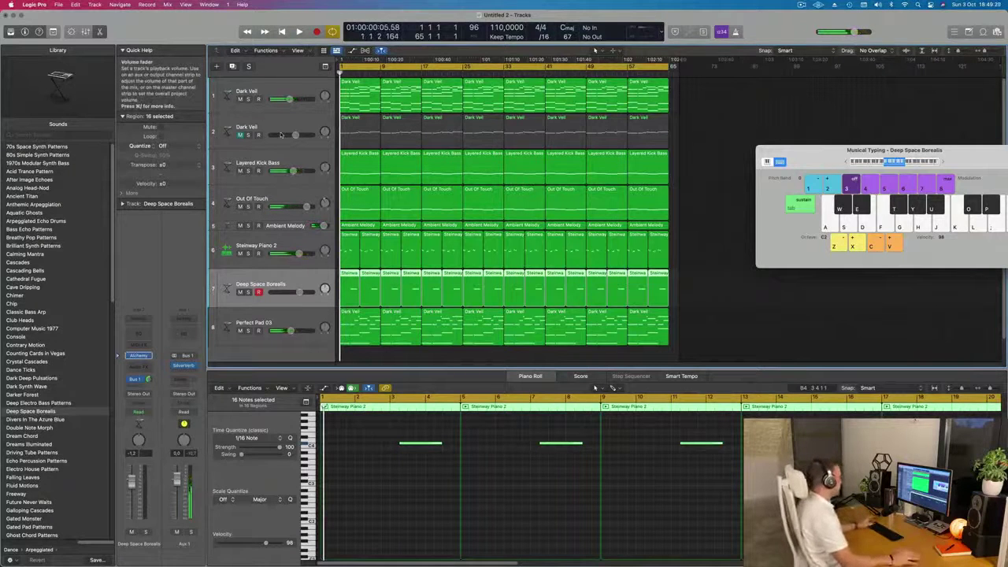
Step: Delete the Perfect Pad 03 track's regions before bar 17 and restart playback from the beginning
key(space)
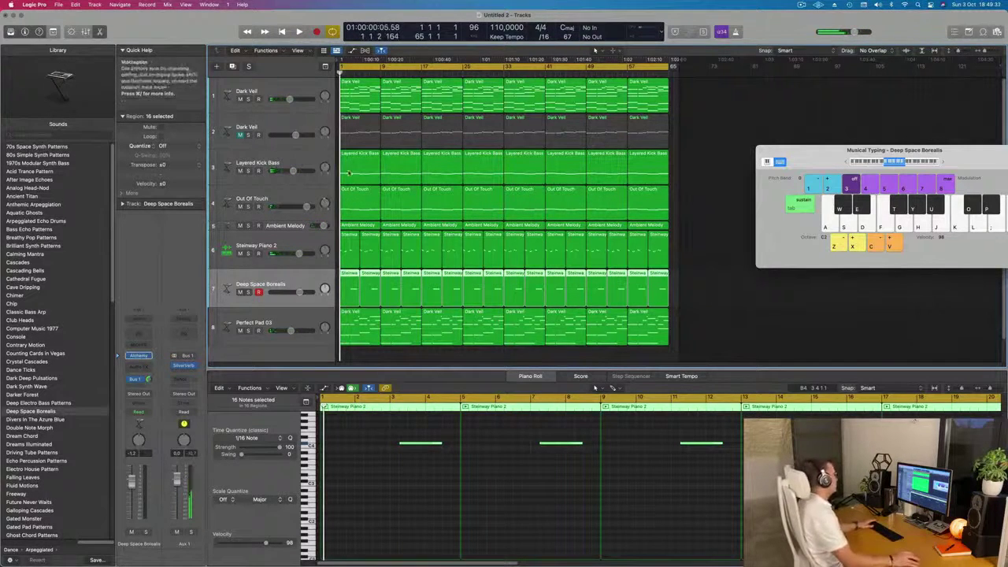
click(371, 343)
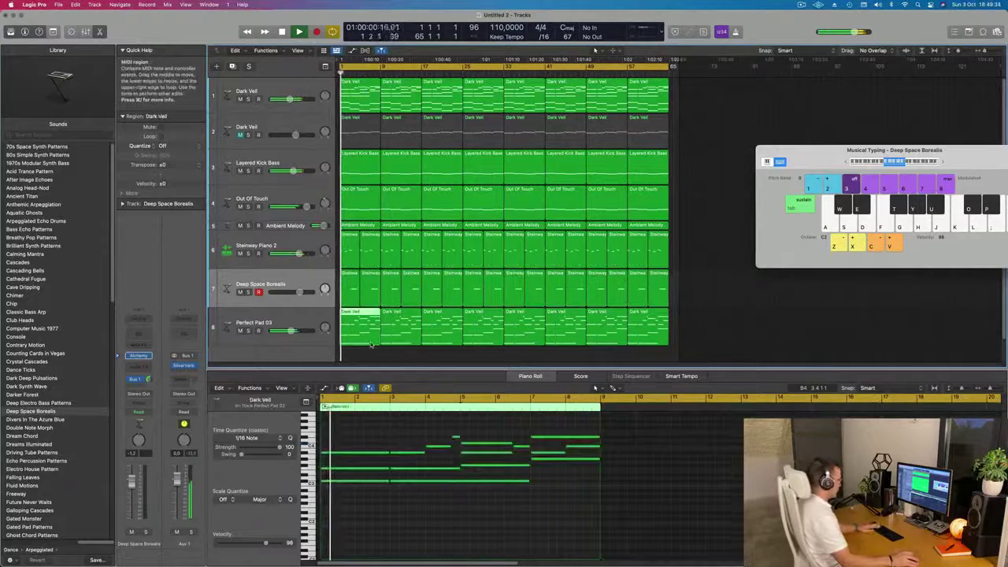
key(Delete)
key(space)
Step: Delete the first region, covering bars 1 to 9, on both the Out Of Touch and Layered Kick Bass tracks
click(354, 207)
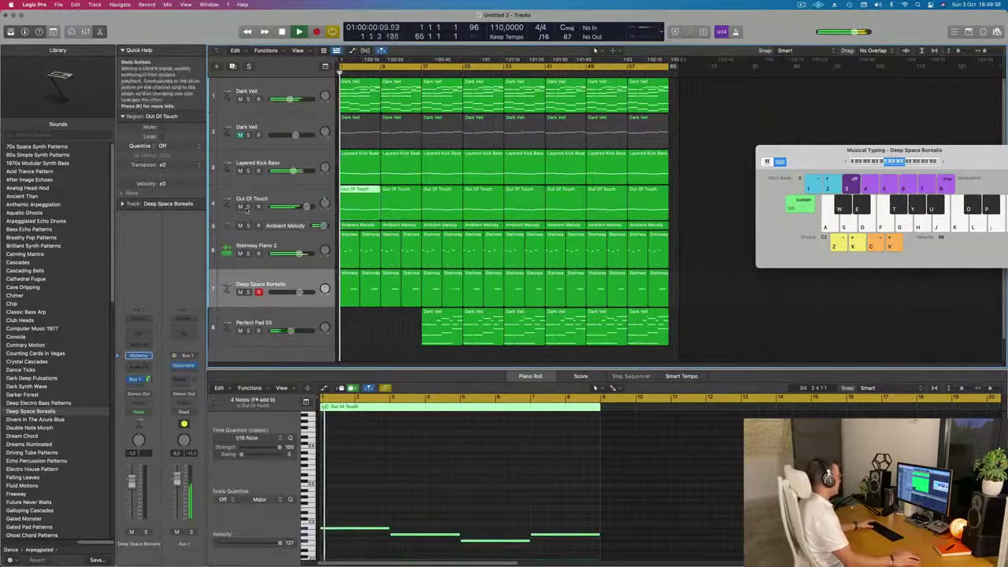
key(Delete)
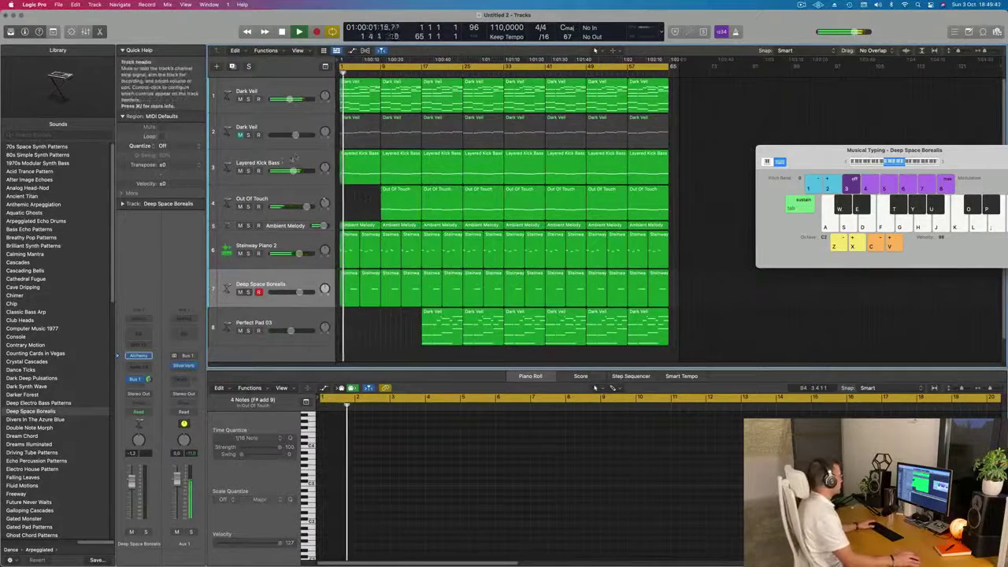
click(344, 181)
key(Delete)
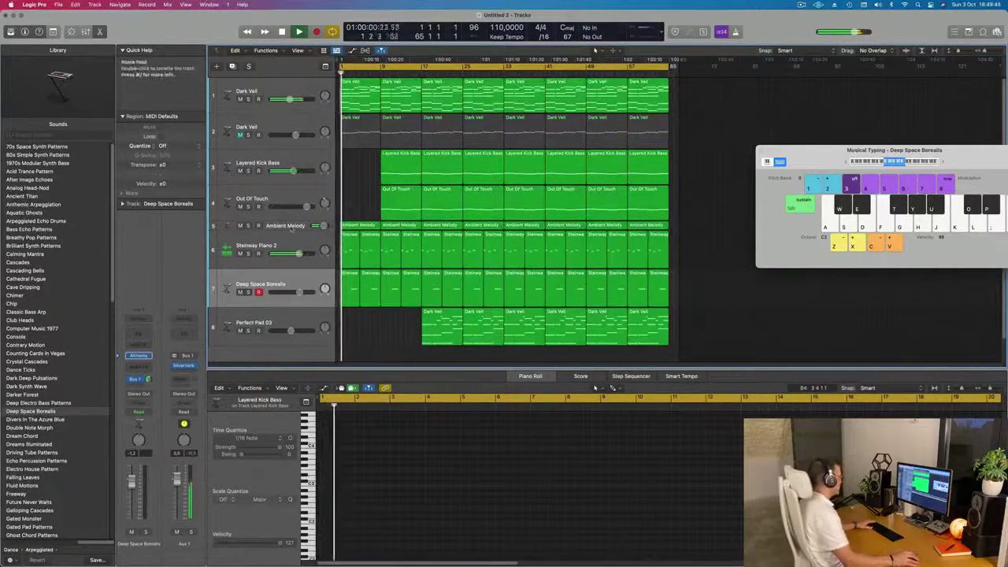
Step: Audition the Ambient Melody track in solo and delete its first region so the part starts at bar 9
click(256, 230)
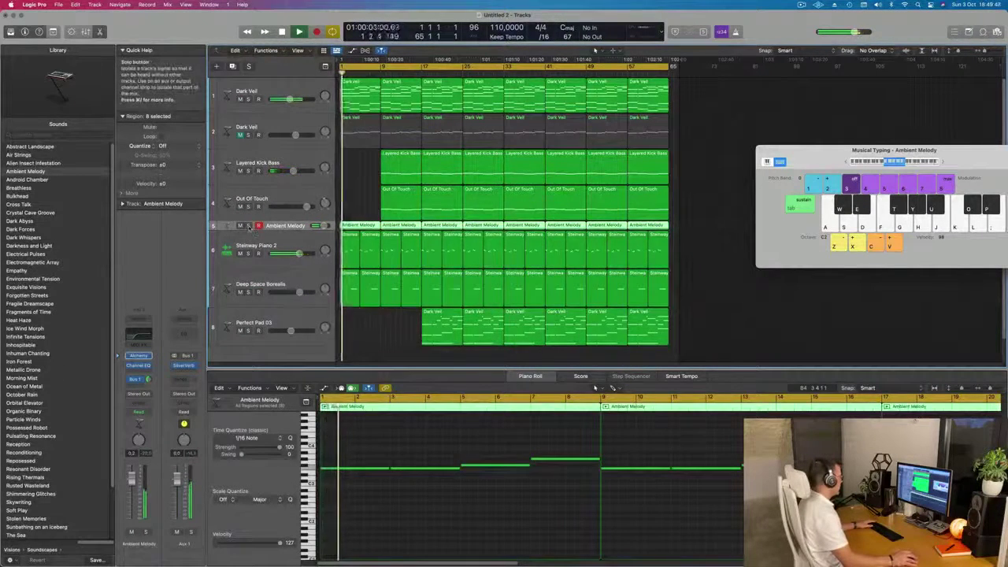
click(248, 226)
click(248, 226)
click(358, 211)
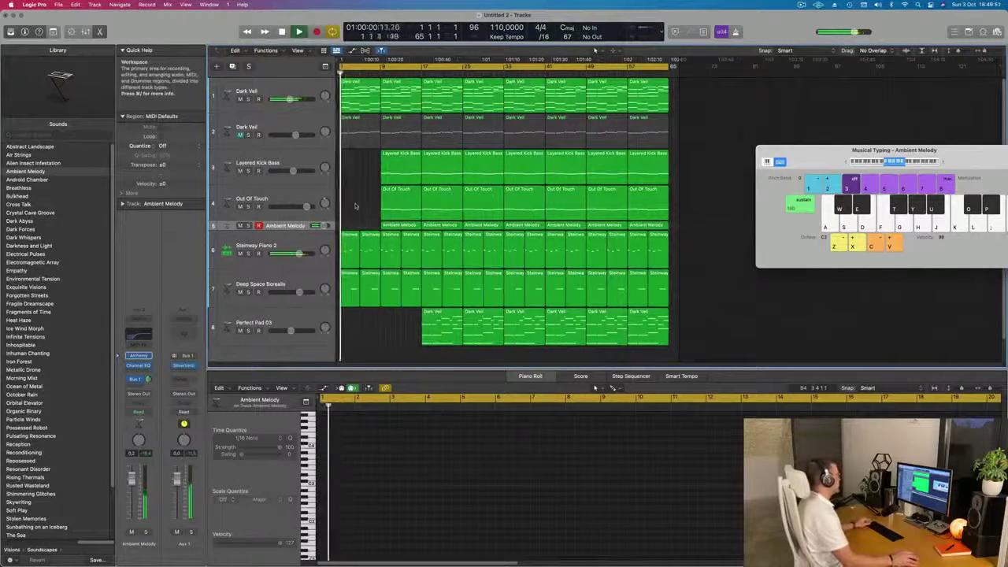
Step: Select the unmuted Dark Veil track and play the project from the start to hear the reduced intro
key(super+Right)
key(super+Right)
key(super+Right)
key(super+Left)
click(307, 90)
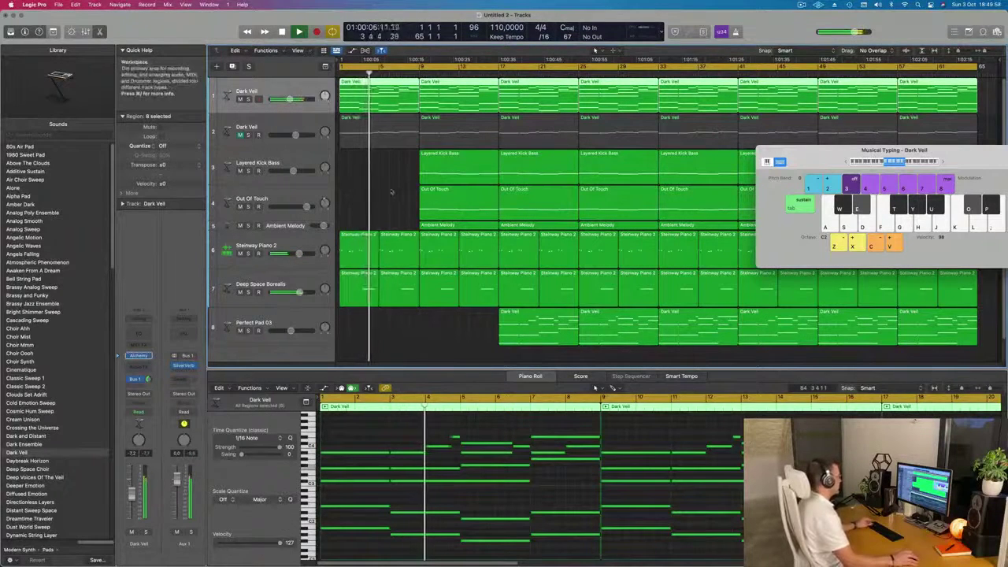
key(Return)
key(Return)
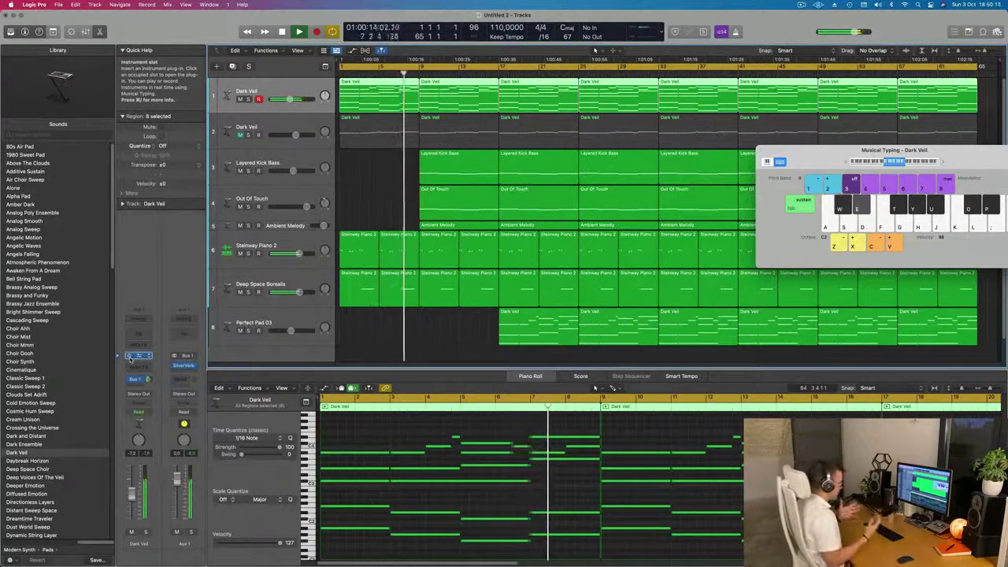
Step: Stop playback, open the unmuted Dark Veil track's Alchemy instrument and move its window clear of the track headers
key(space)
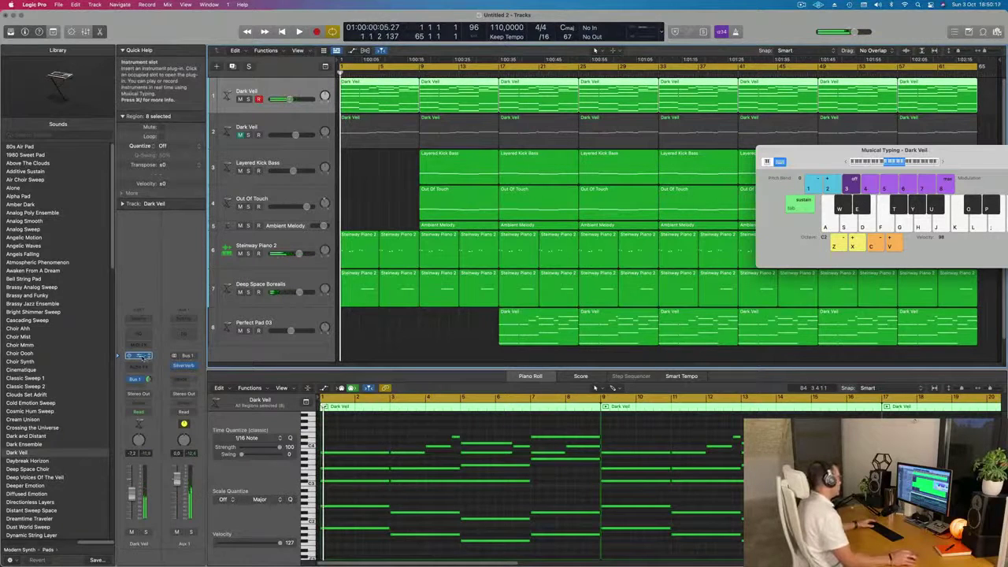
click(139, 356)
drag(370, 199, 725, 146)
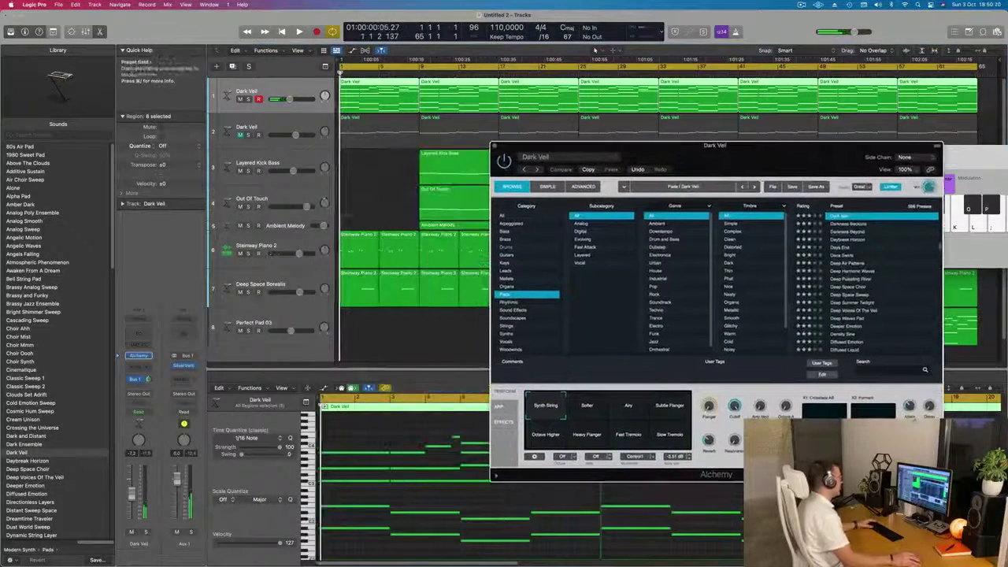
Step: Set the Dark Veil track's automation mode to Touch and adjust Alchemy's Cutoff control during playback to record its movement
key(space)
click(138, 411)
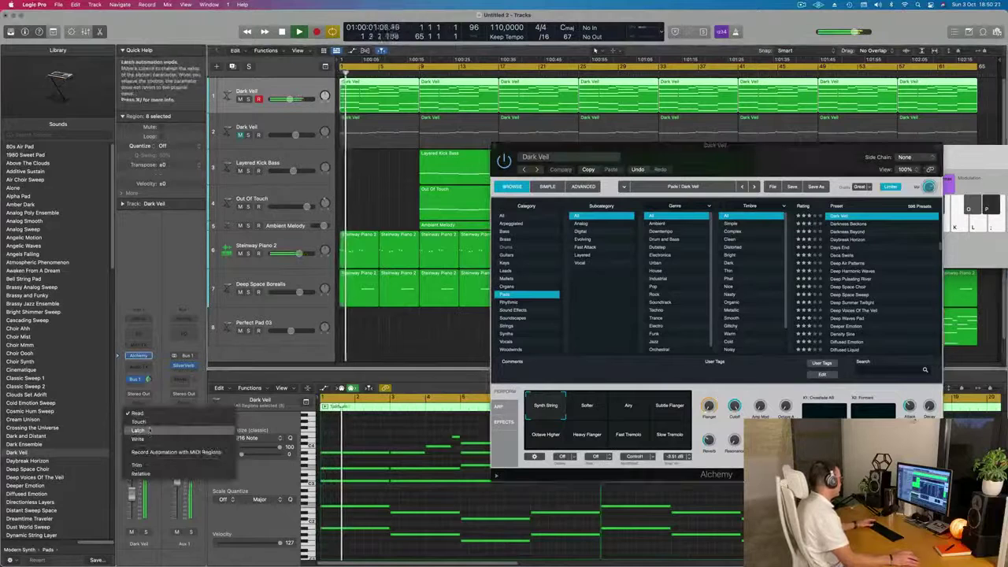
click(148, 430)
drag(737, 407, 736, 441)
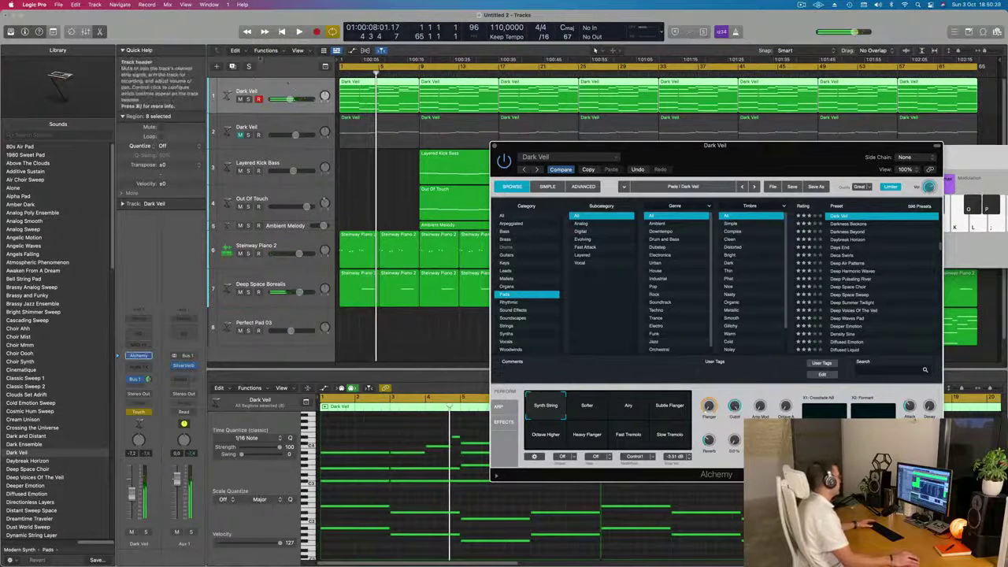
Step: Show the toolbar, and enlarge the first Dark Veil track's height with the playhead back at the project start
drag(223, 45, 225, 45)
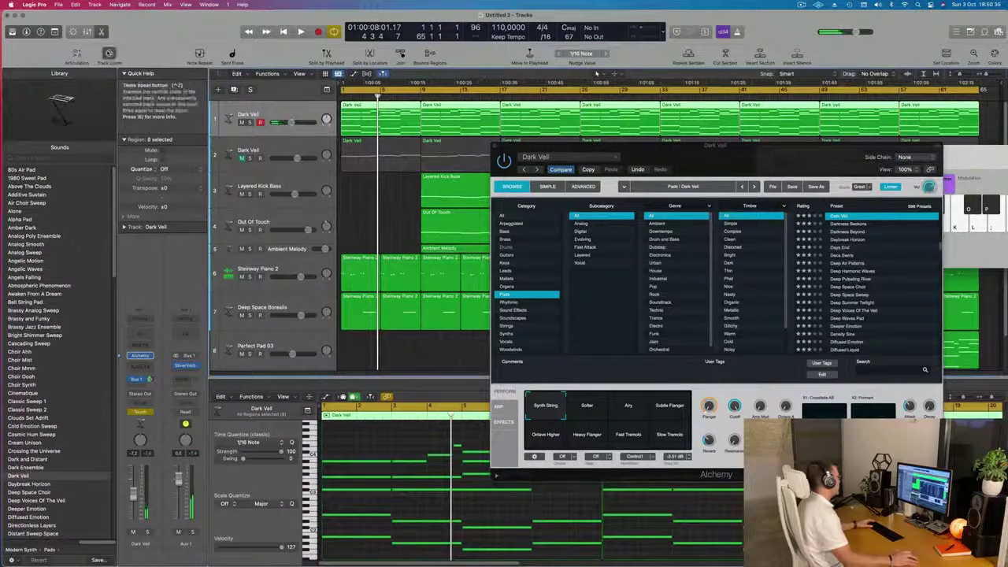
key(Return)
drag(282, 136, 282, 188)
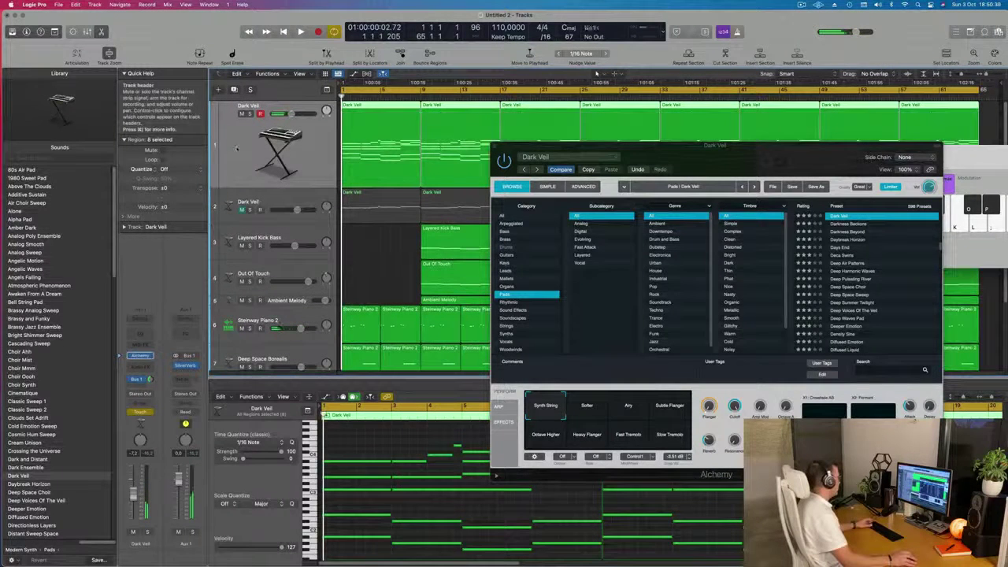
key(super+k)
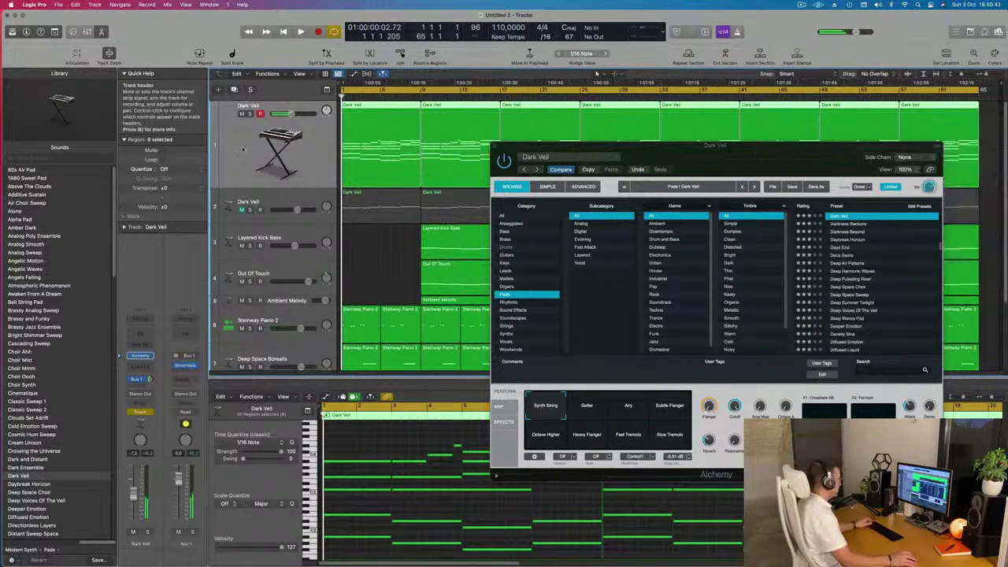
Step: Show track automation, display Alchemy Cutoff on the first Dark Veil track, and set its automation mode to Read
key(a)
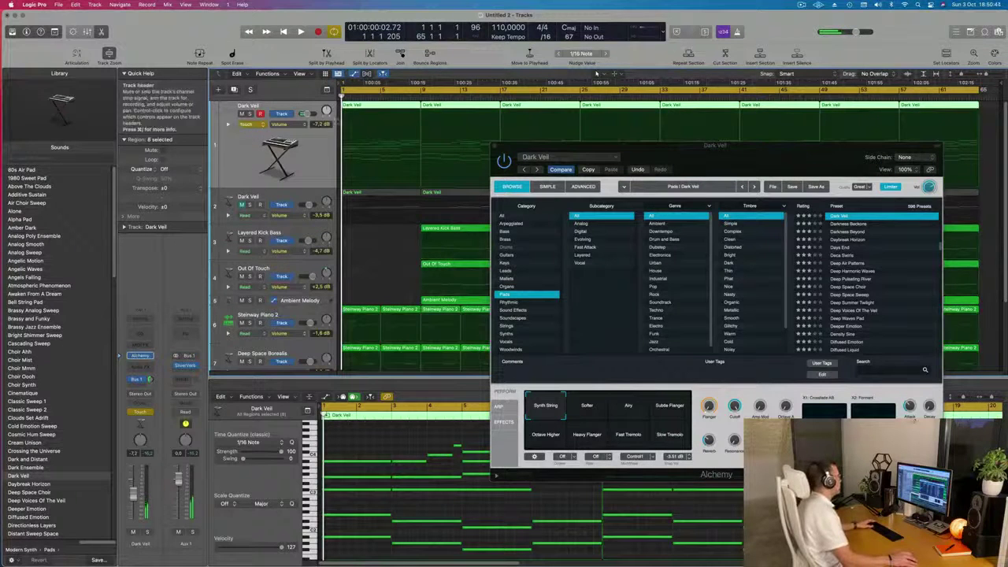
click(288, 124)
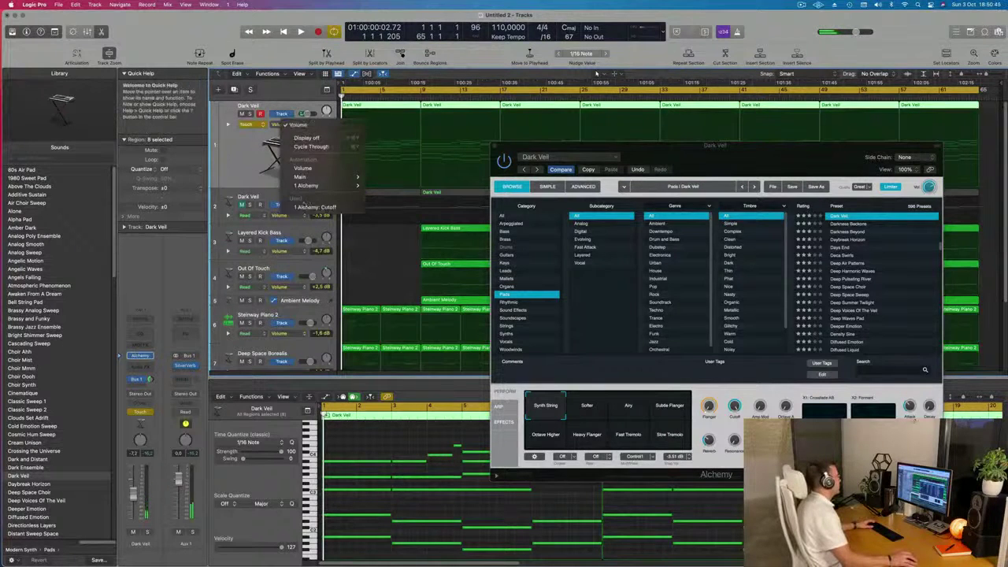
click(309, 207)
click(250, 125)
click(264, 116)
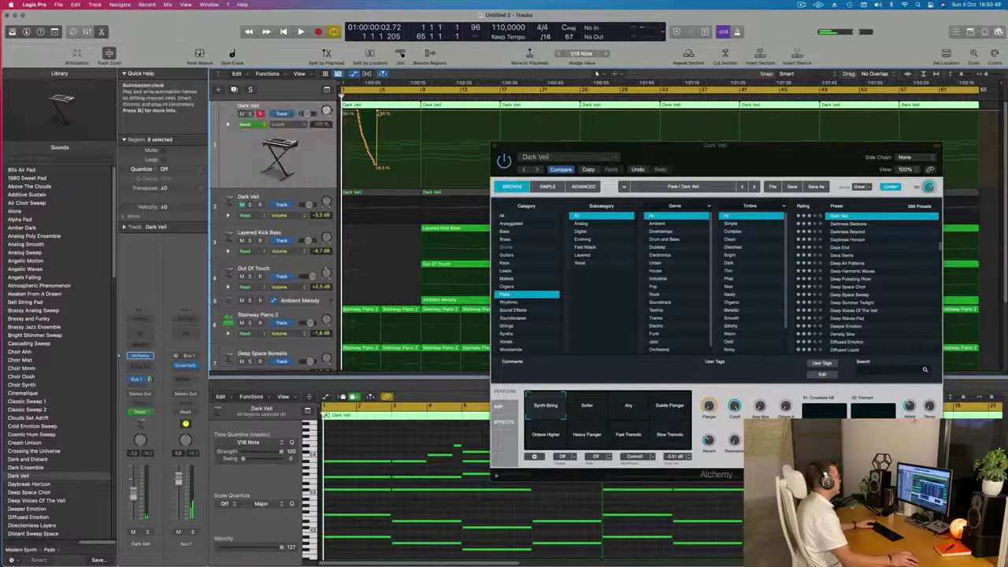
Step: Replace the recorded cutoff curve with a ramp from about 22 % at bar 1 to about 82 % at bar 9, and close the Alchemy window
drag(378, 111, 342, 112)
key(space)
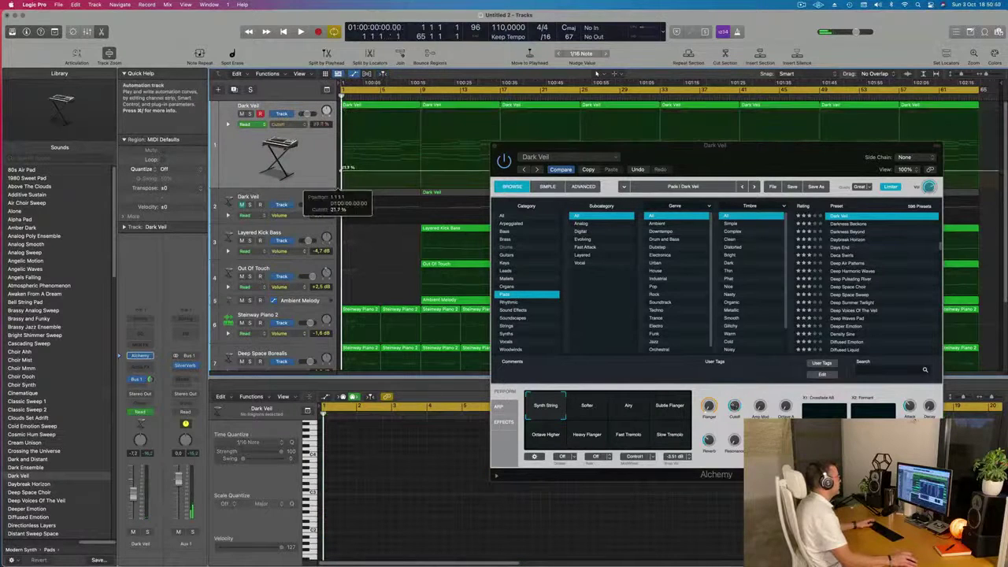
drag(423, 172, 425, 137)
drag(582, 145, 459, 155)
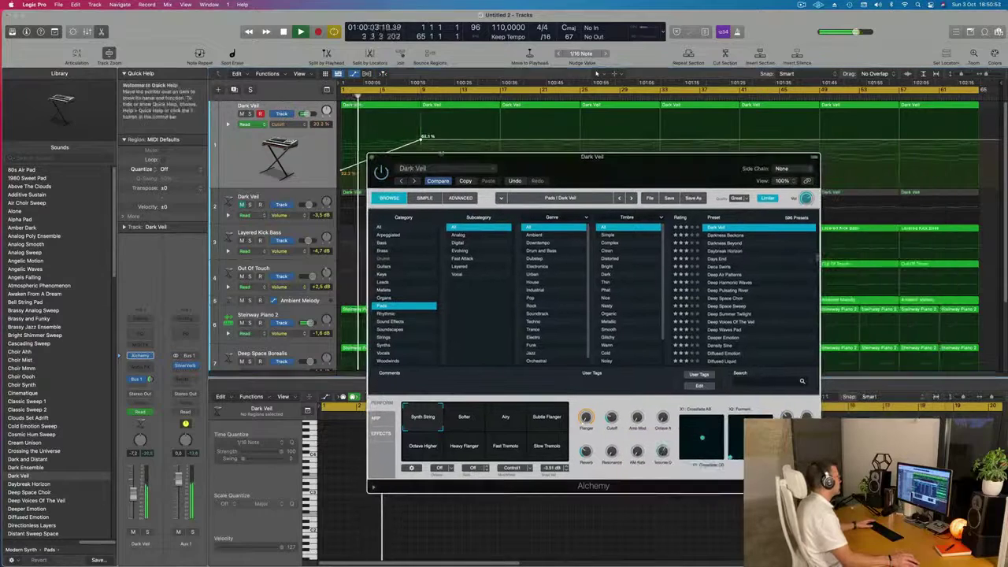
click(370, 158)
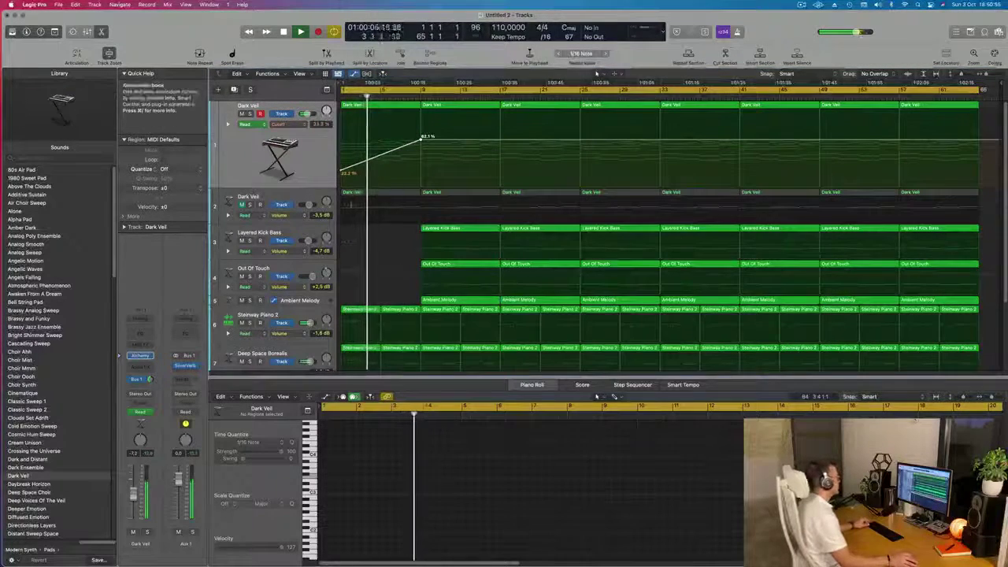
Step: Listen to the intro with the cutoff ramp while looking over the other tracks, and return playback to the start
scroll(378, 233, down, 1)
scroll(379, 232, down, 3)
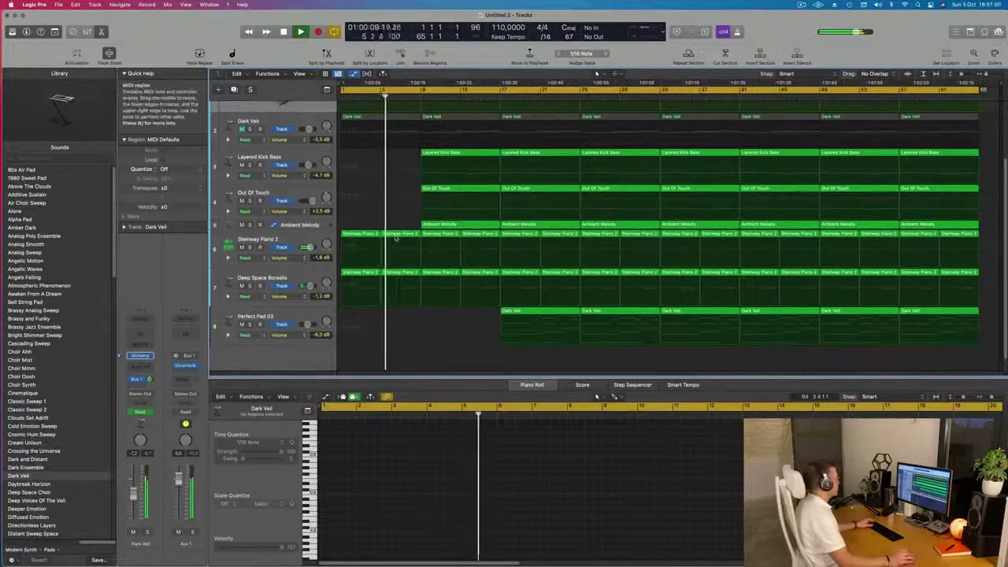
scroll(396, 236, up, 3)
scroll(397, 228, up, 1)
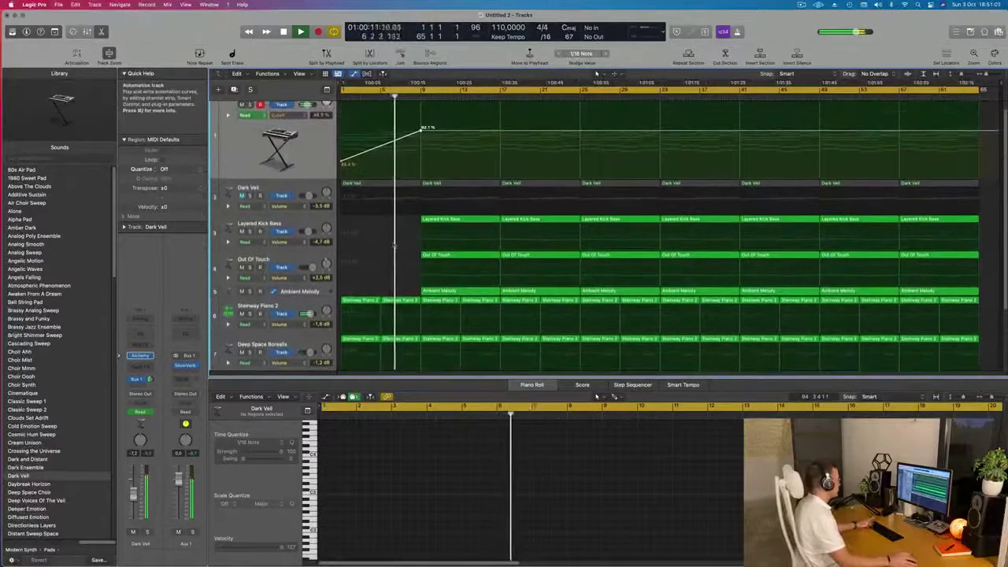
key(Return)
Step: Select the Steinway Piano 2 track and insert a Modulation Delay after SilverVerb on its Aux 1 bus
click(297, 305)
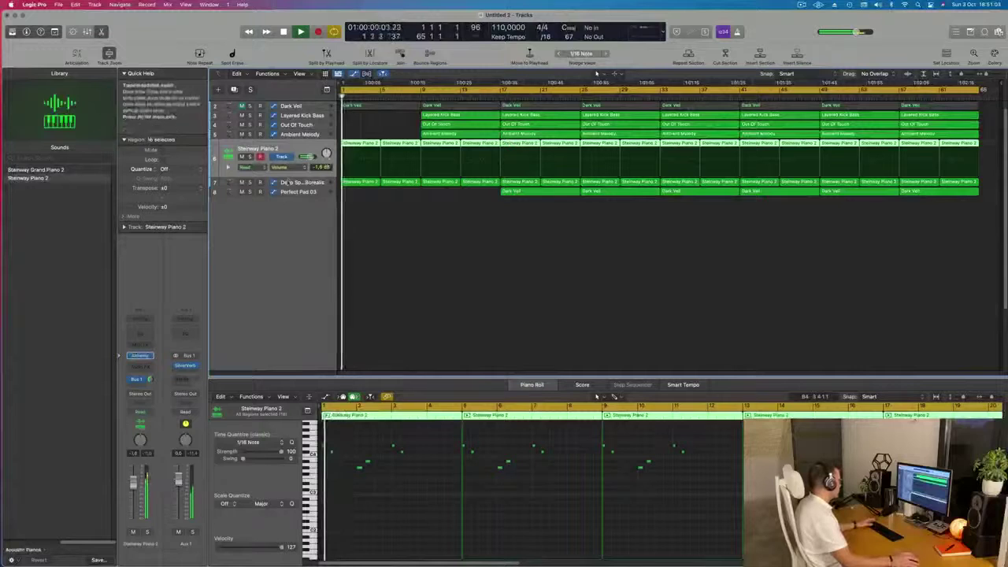
drag(290, 177, 290, 202)
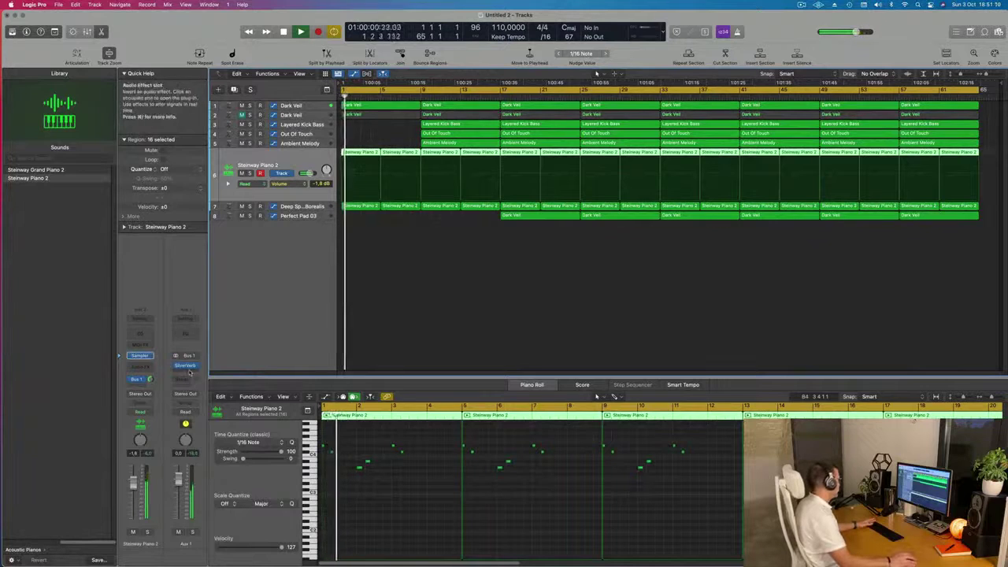
click(189, 370)
mouse_move(209, 408)
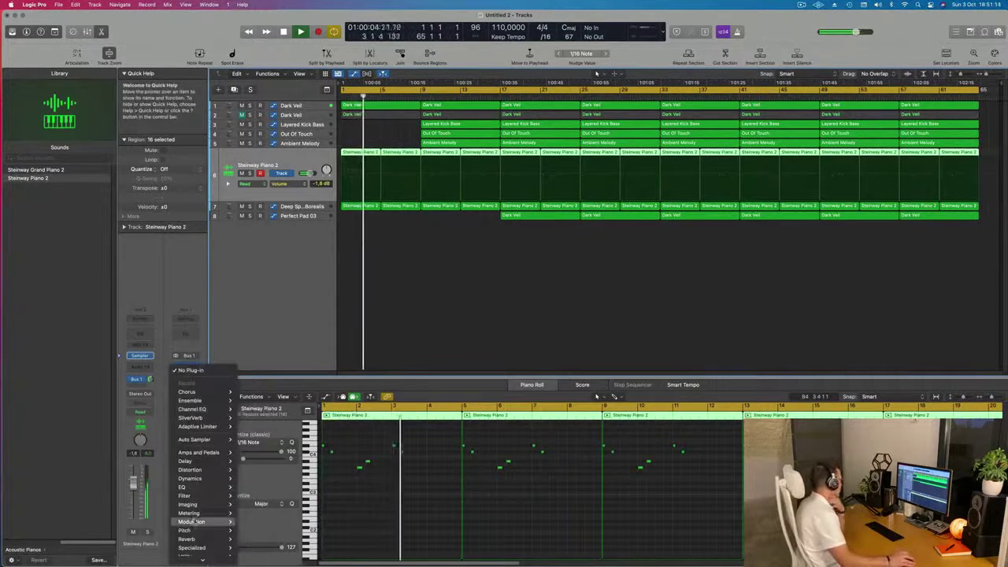
mouse_move(212, 480)
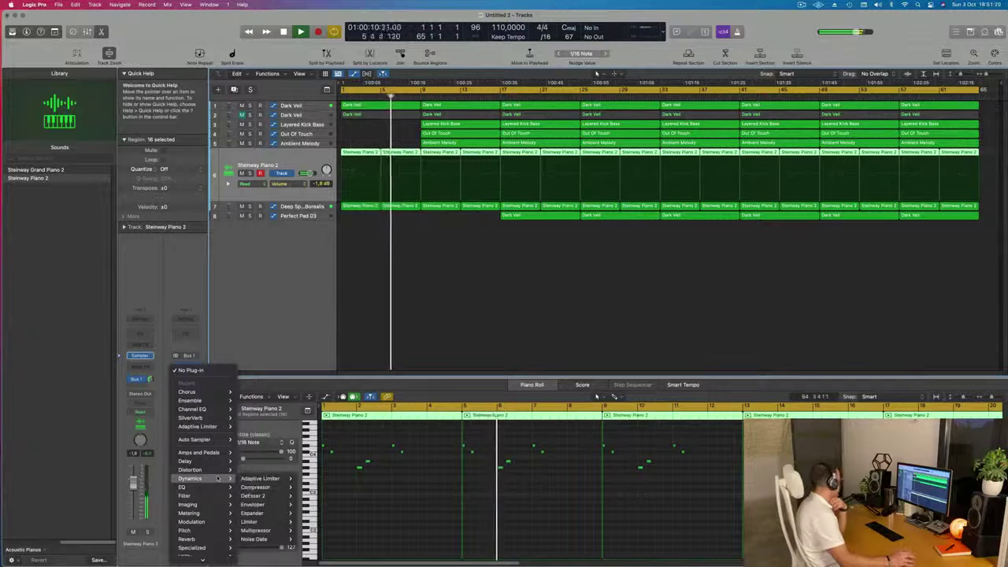
mouse_move(212, 522)
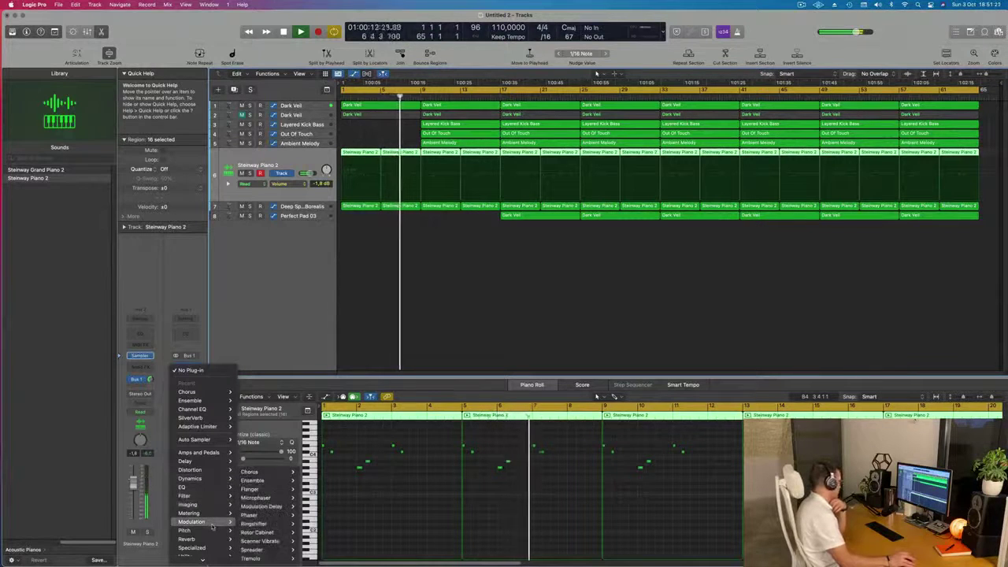
mouse_move(261, 506)
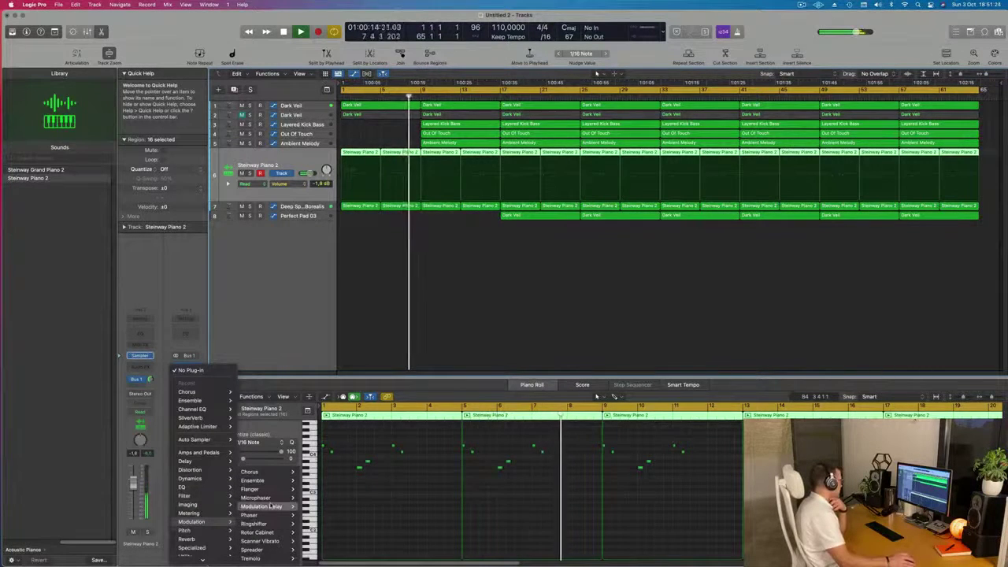
click(310, 507)
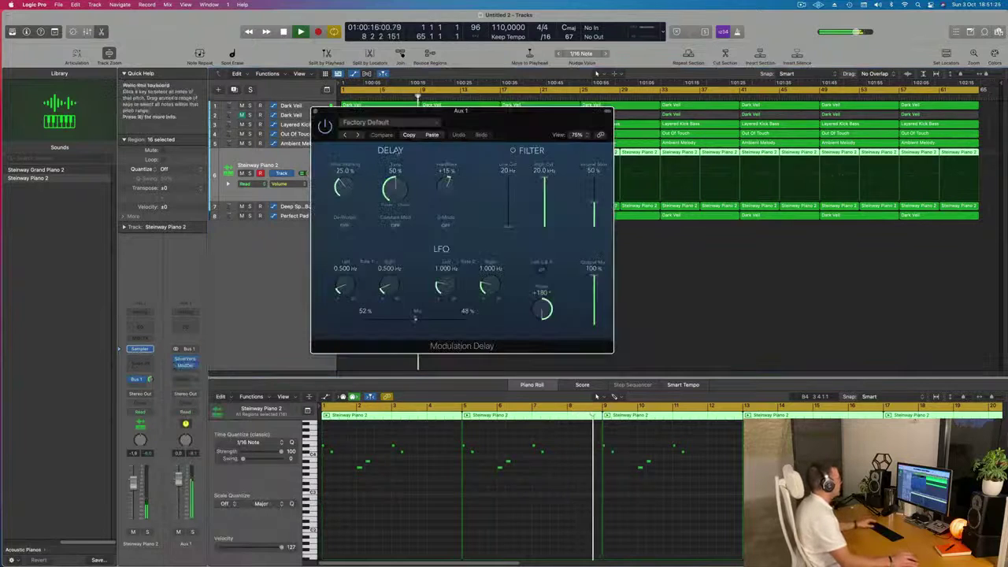
Step: Audition Modulation Delay presets during playback, including Big Chorus, Dimensional Flange Room, Dual-Phase and Slow Flanger
key(space)
drag(502, 119, 527, 180)
key(space)
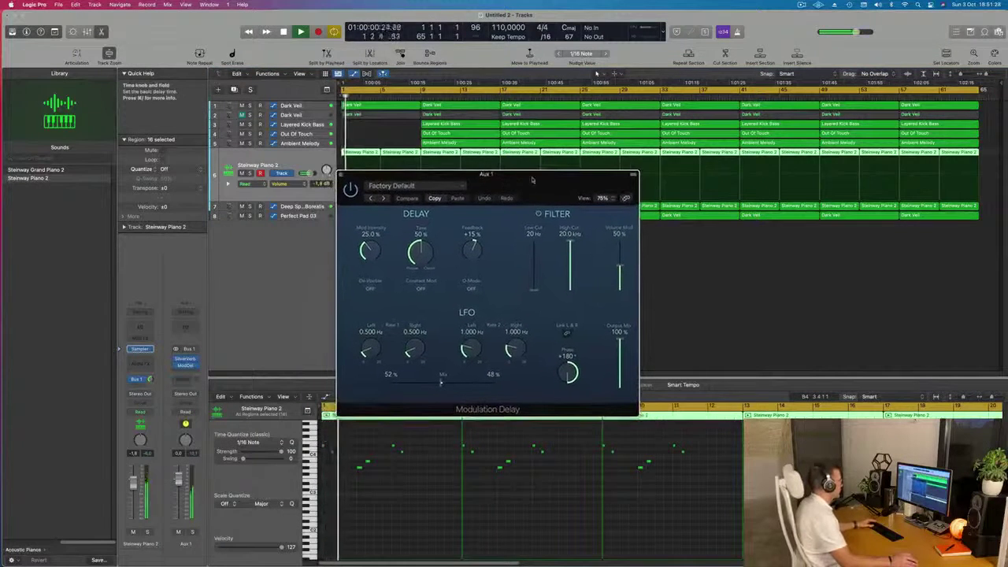
click(381, 198)
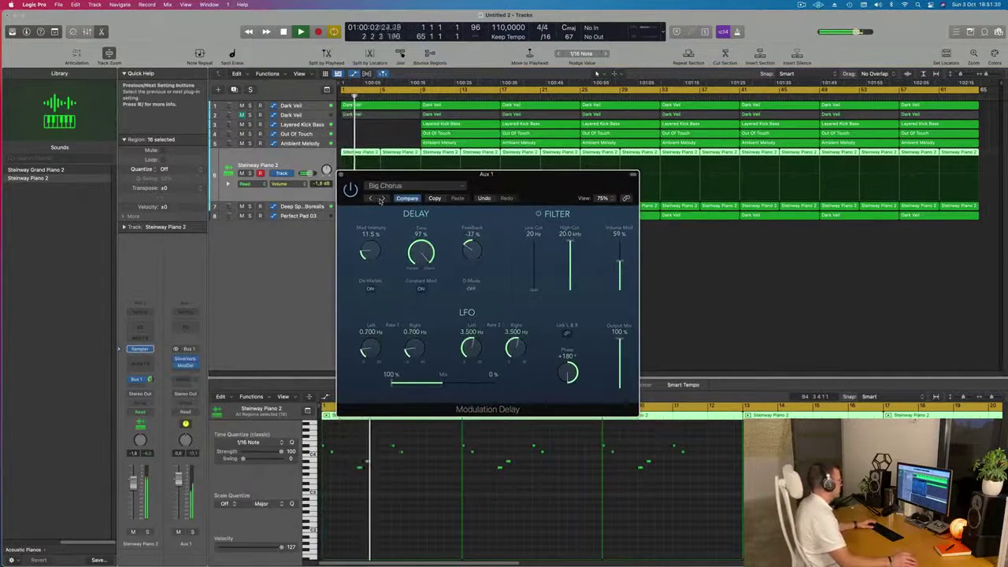
drag(553, 177, 577, 198)
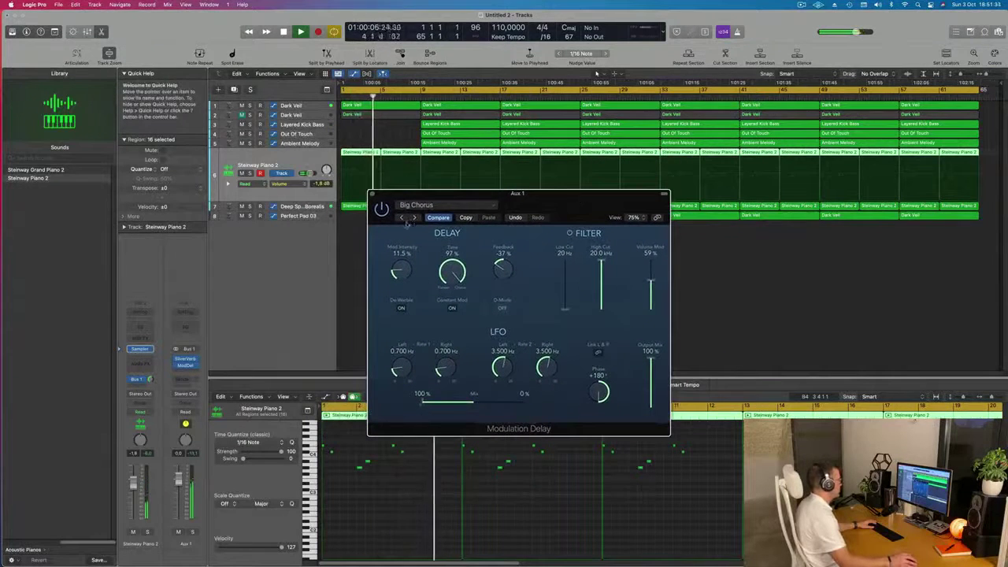
click(415, 218)
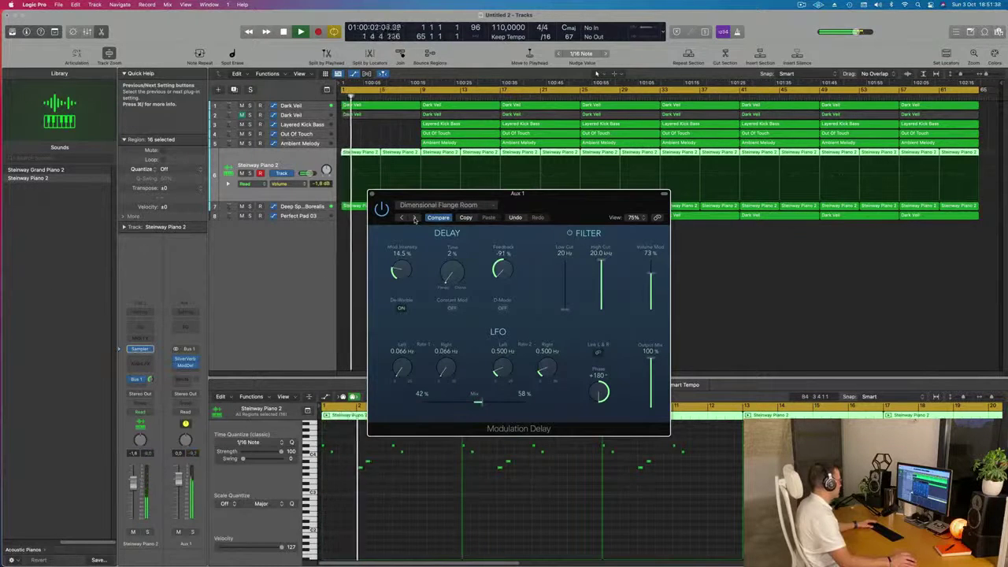
click(414, 219)
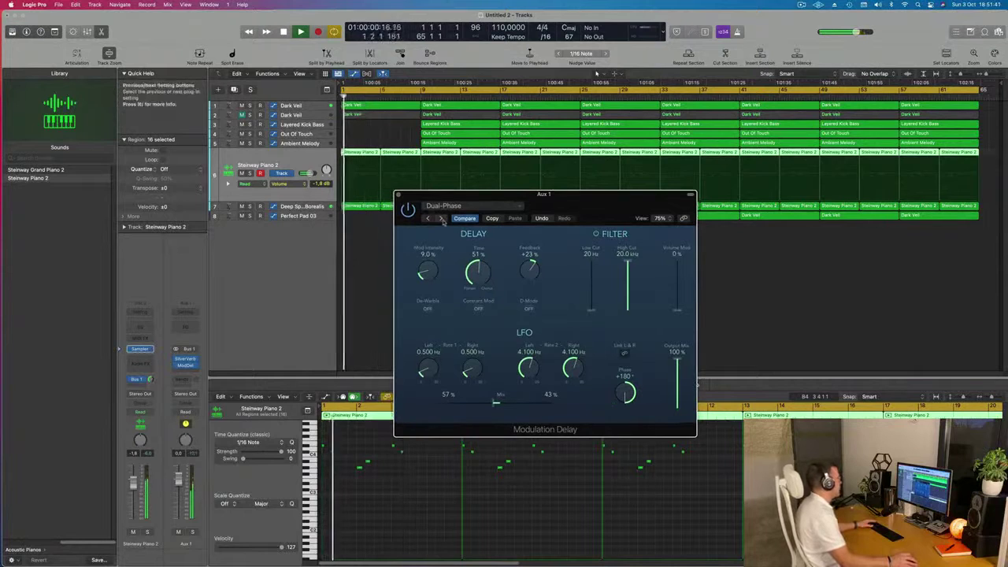
click(441, 220)
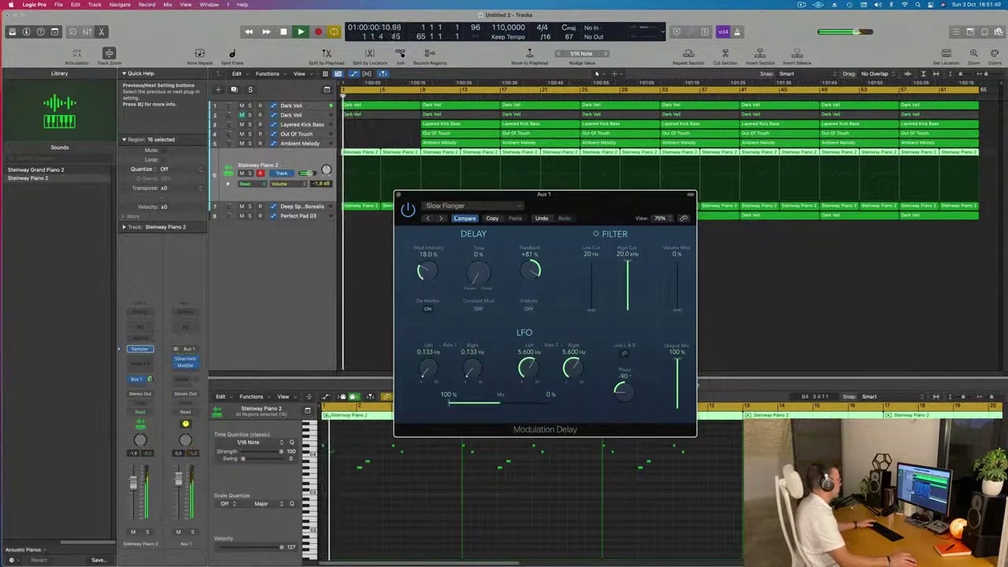
Step: Load the Big Chorus preset in the Modulation Delay and close the plug-in window
click(471, 205)
click(448, 371)
drag(606, 202, 684, 186)
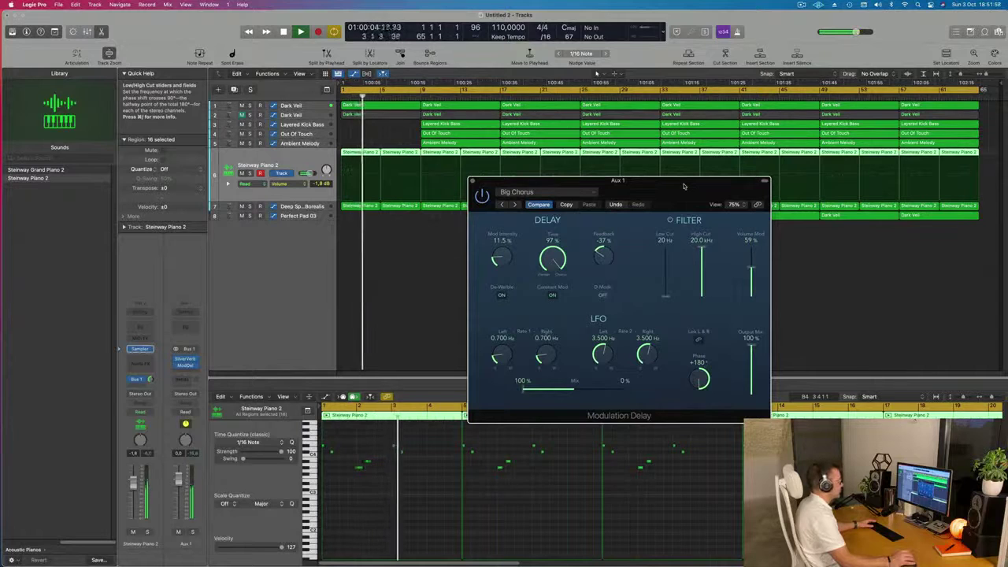
drag(682, 186, 619, 196)
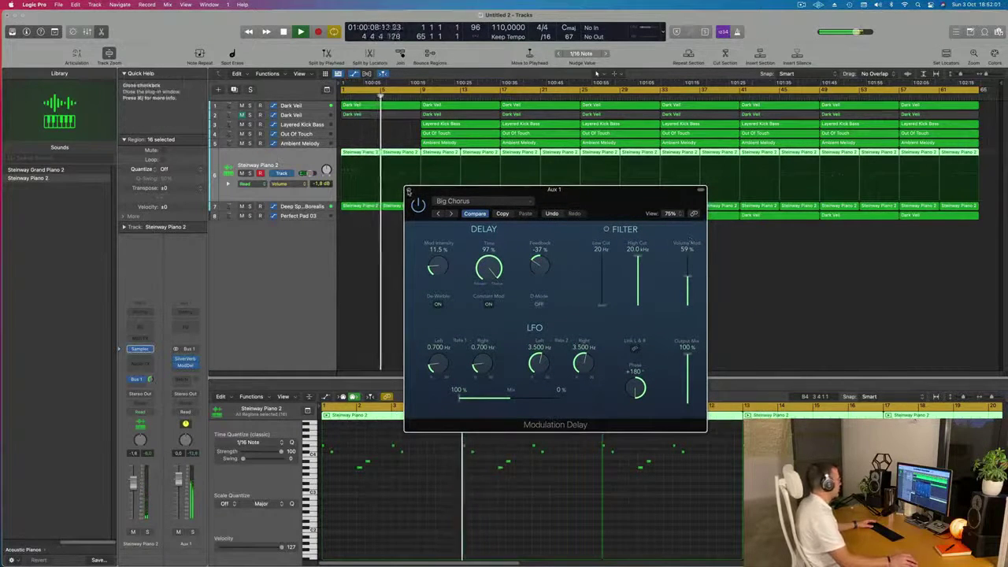
click(409, 190)
Step: Set the Modulation Delay's output mix to 70 % and lower the Aux 1 volume to -1.7 dB while replaying the intro
key(Return)
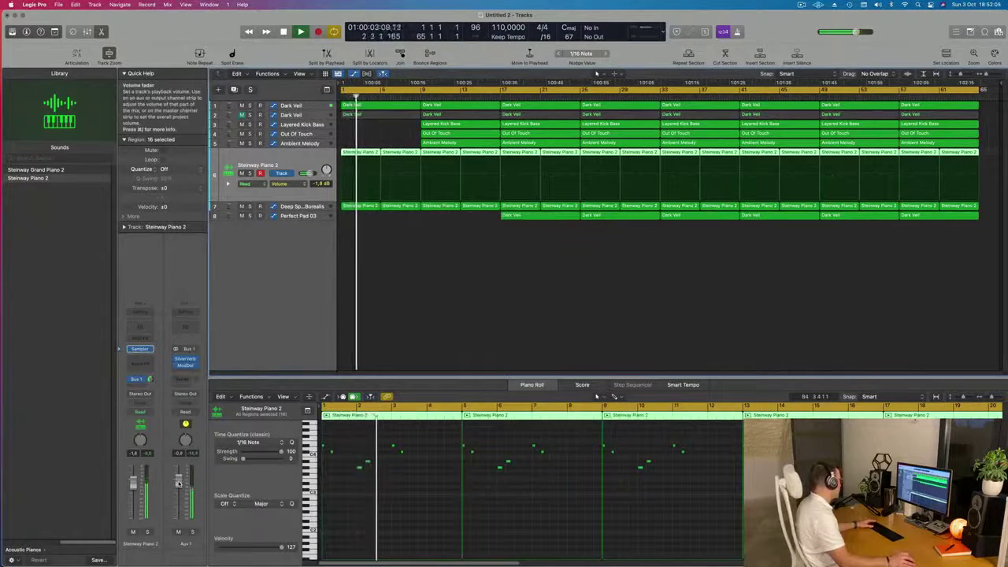
key(Return)
key(space)
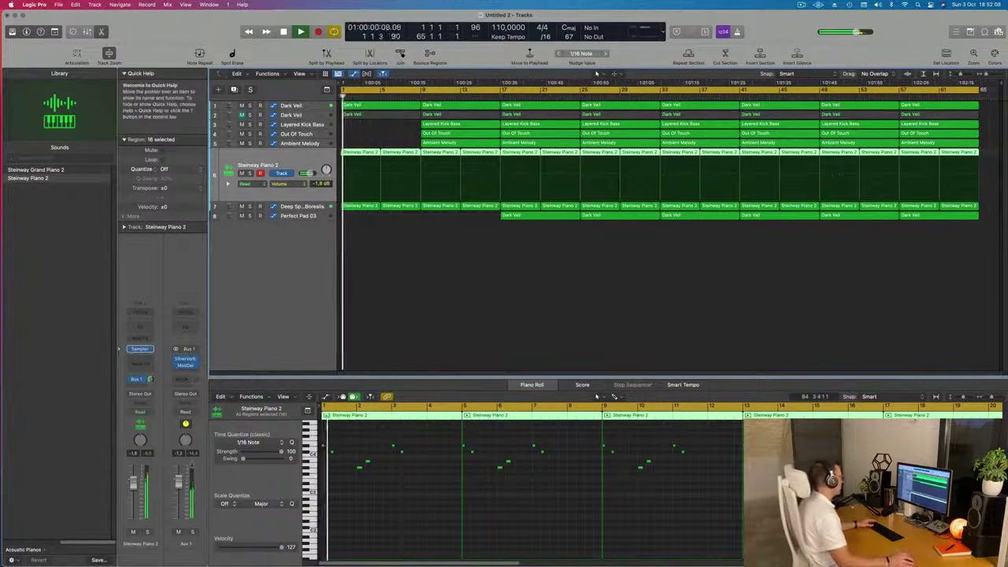
click(186, 365)
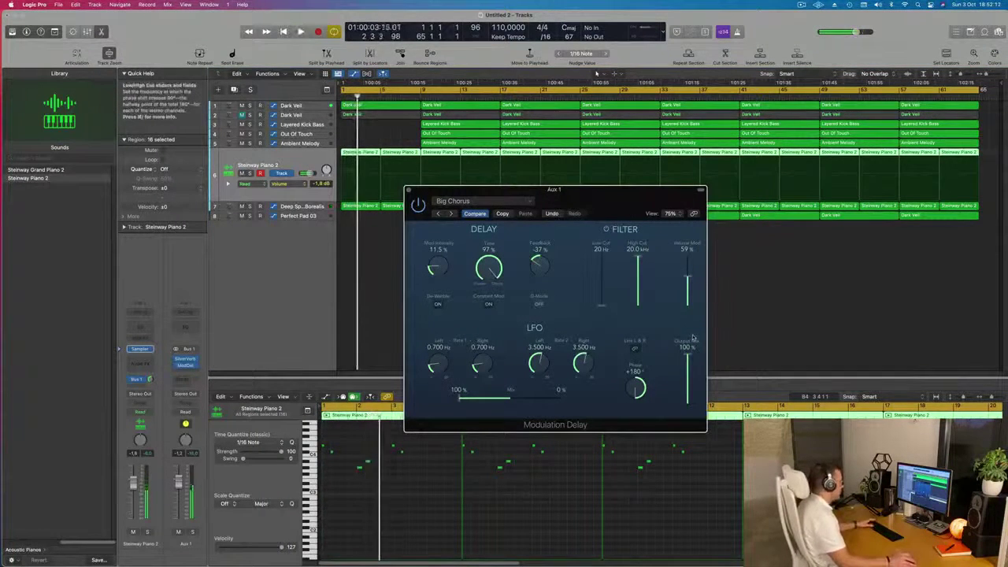
drag(687, 352, 688, 357)
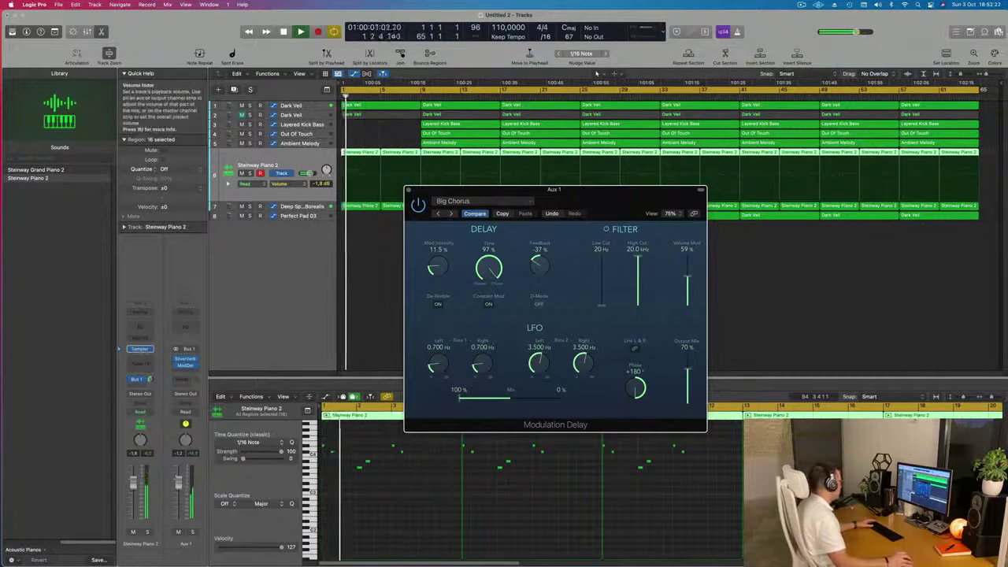
key(space)
click(409, 191)
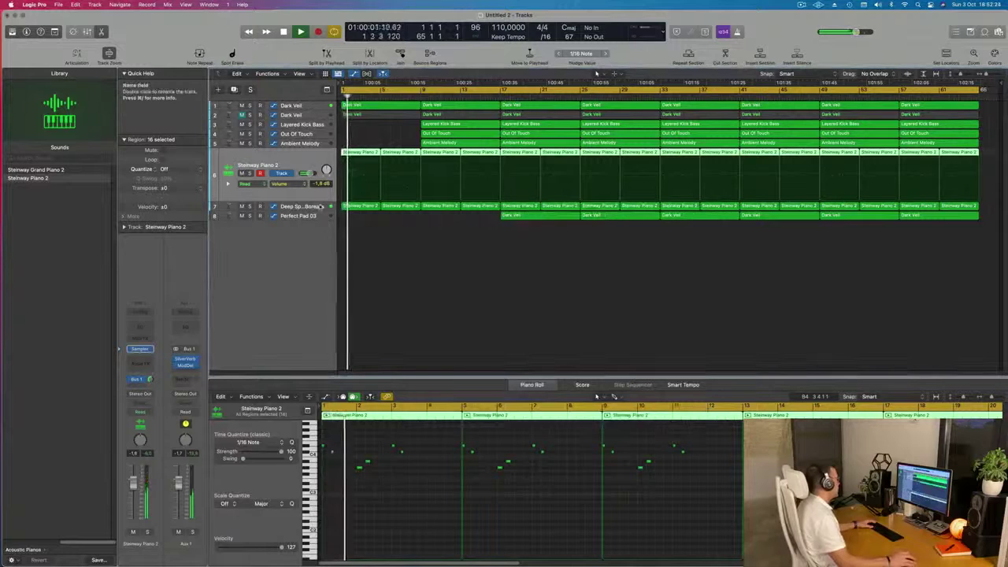
Step: Duplicate the Deep Space Borealis track and move its first region at bar 1 onto the new track
key(Down)
key(space)
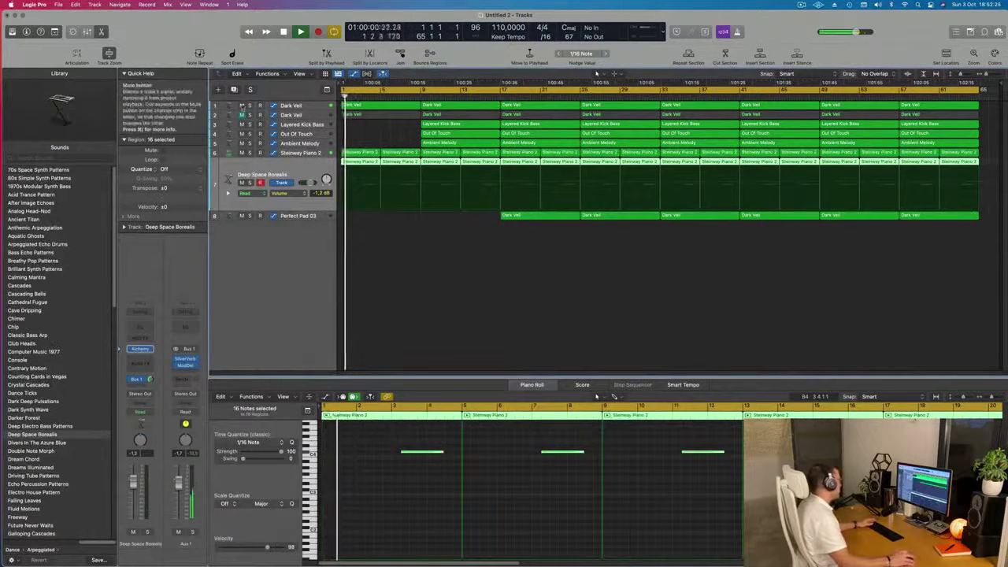
click(234, 90)
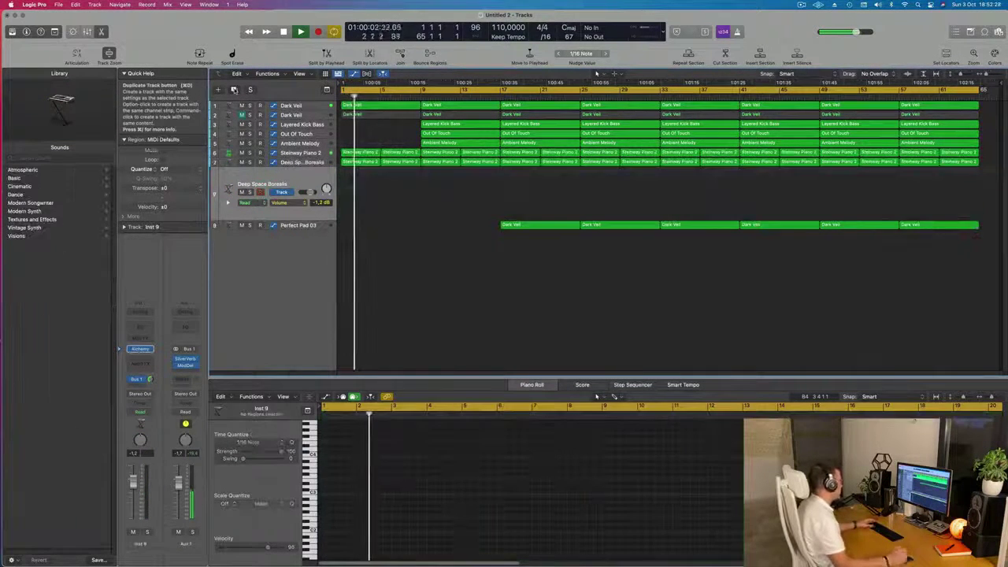
click(369, 162)
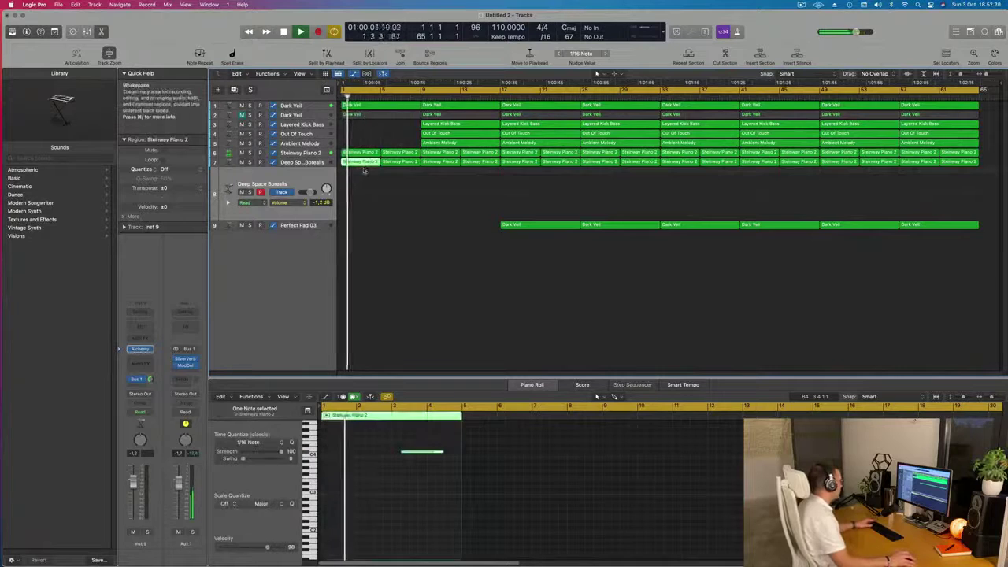
drag(361, 162, 361, 175)
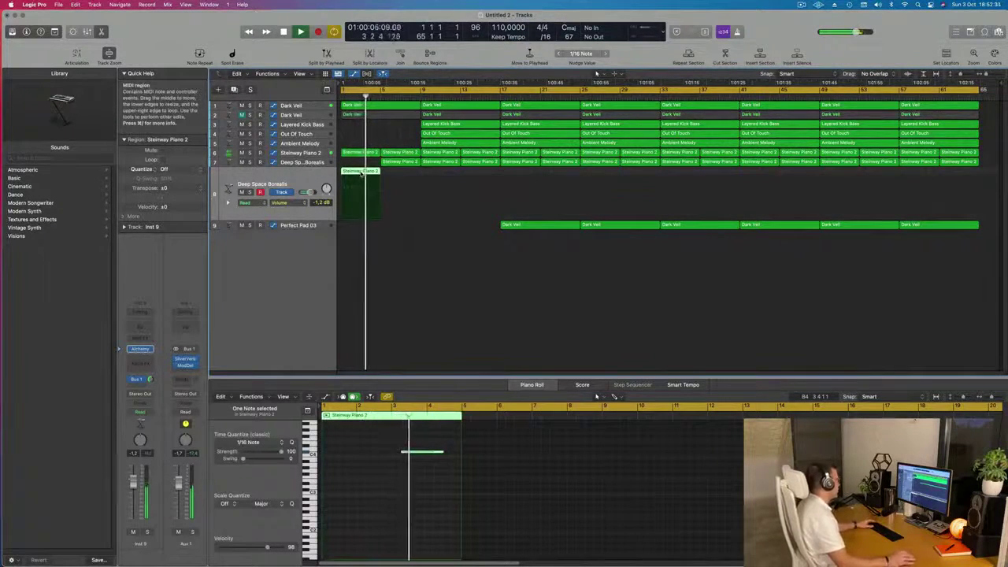
Step: Open Alchemy on the duplicated track and audition the Deserted Moon, Digital Meditation and Dissonant Voices presets during playback
click(142, 352)
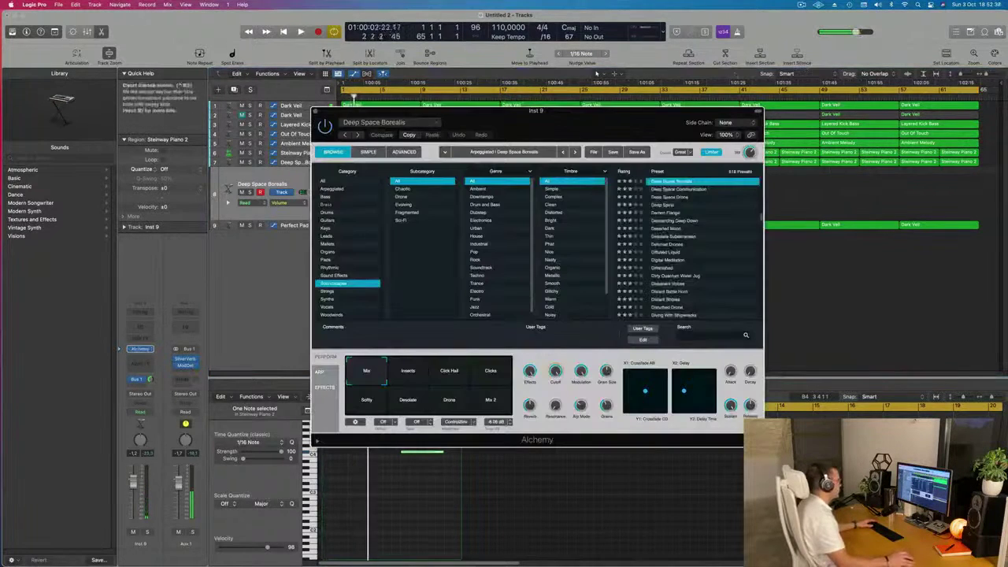
drag(599, 112, 618, 135)
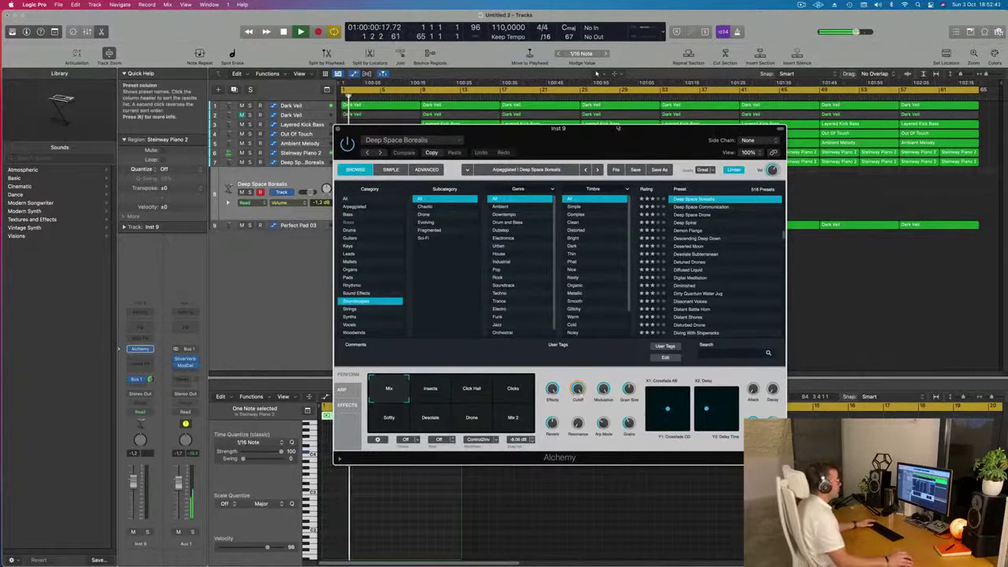
drag(613, 135, 744, 145)
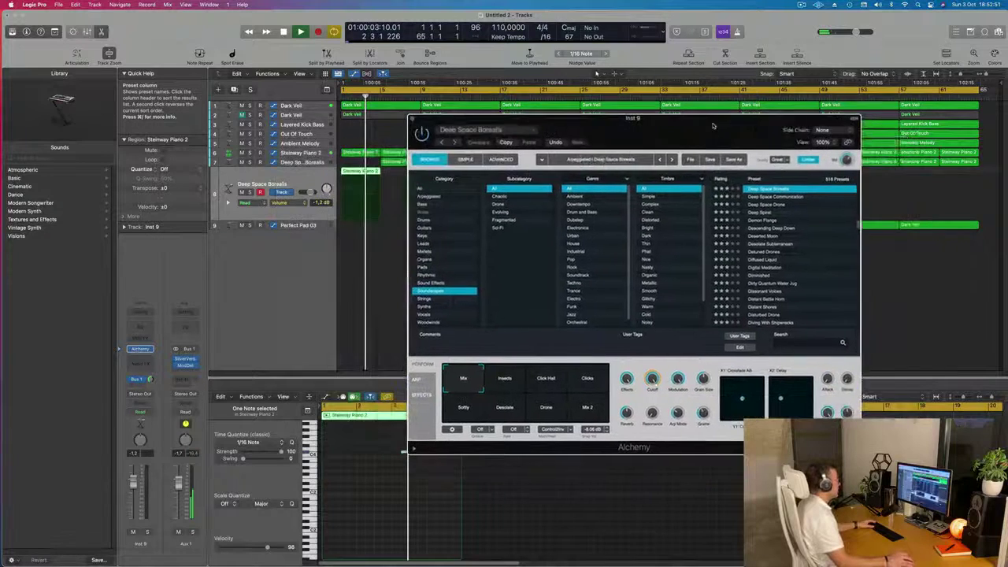
drag(709, 146, 707, 166)
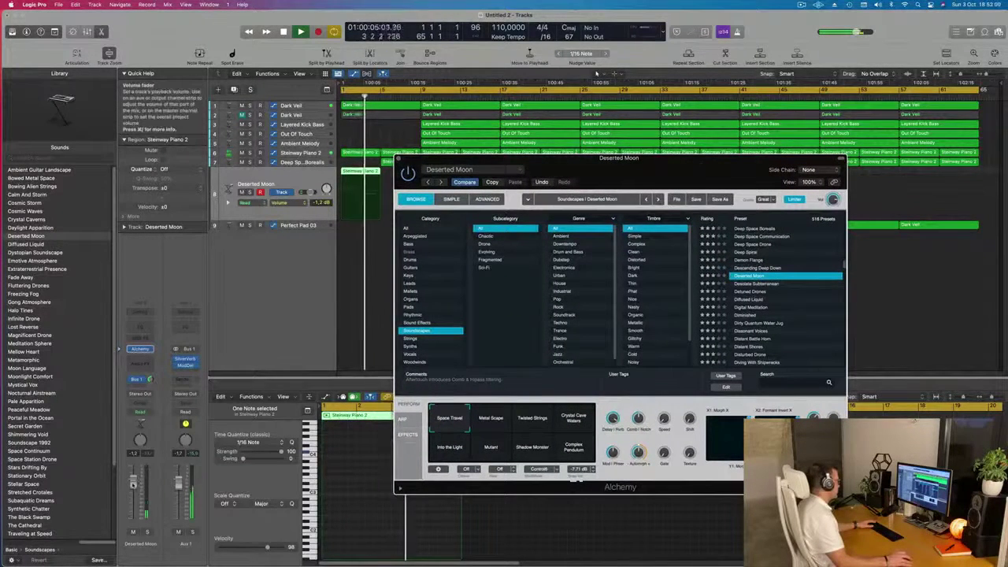
click(751, 309)
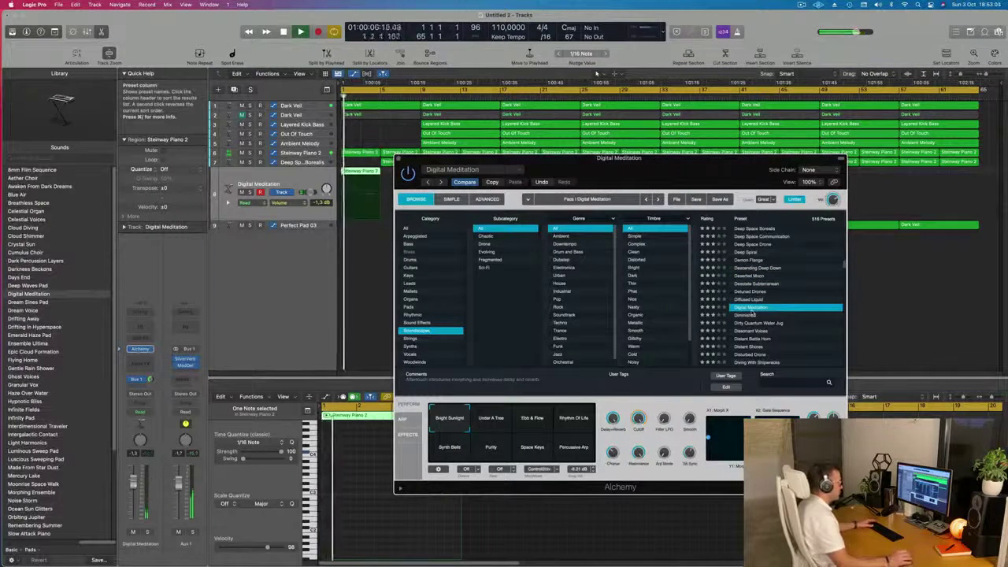
scroll(755, 311, down, 3)
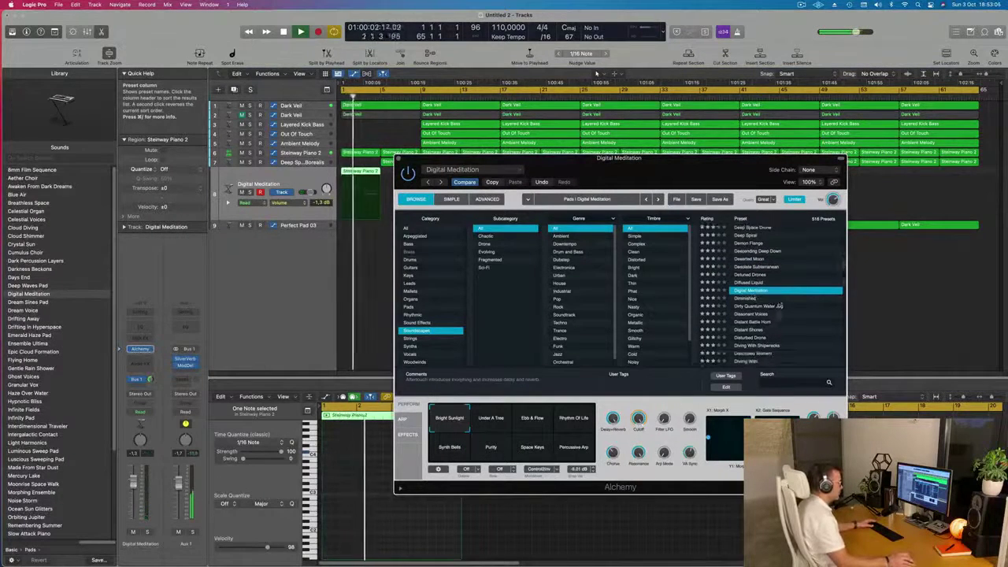
click(755, 289)
drag(691, 164, 736, 166)
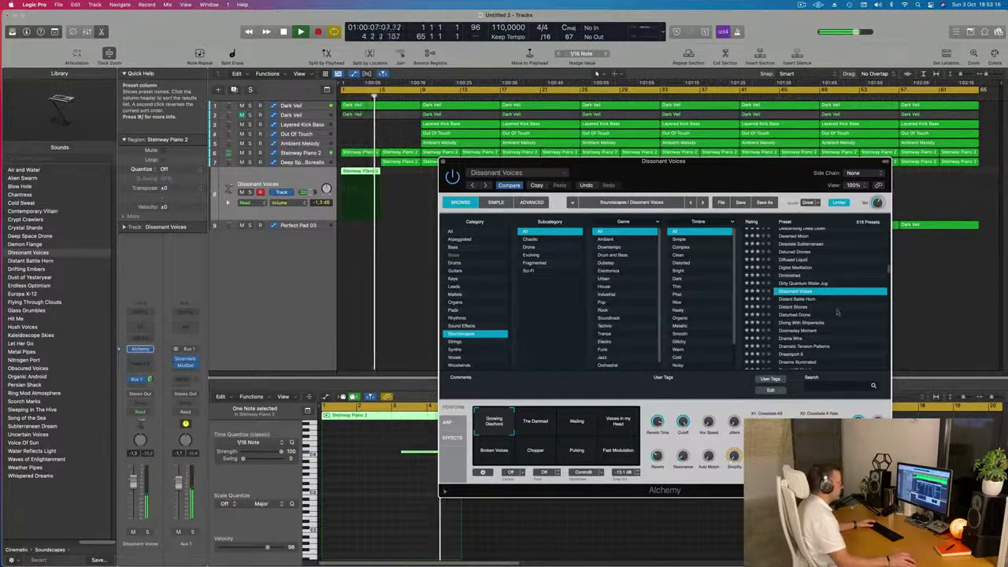
Step: Try the Dust Storm and Dystopian Soundscape presets in Alchemy, replaying the intro from the start
scroll(863, 309, down, 3)
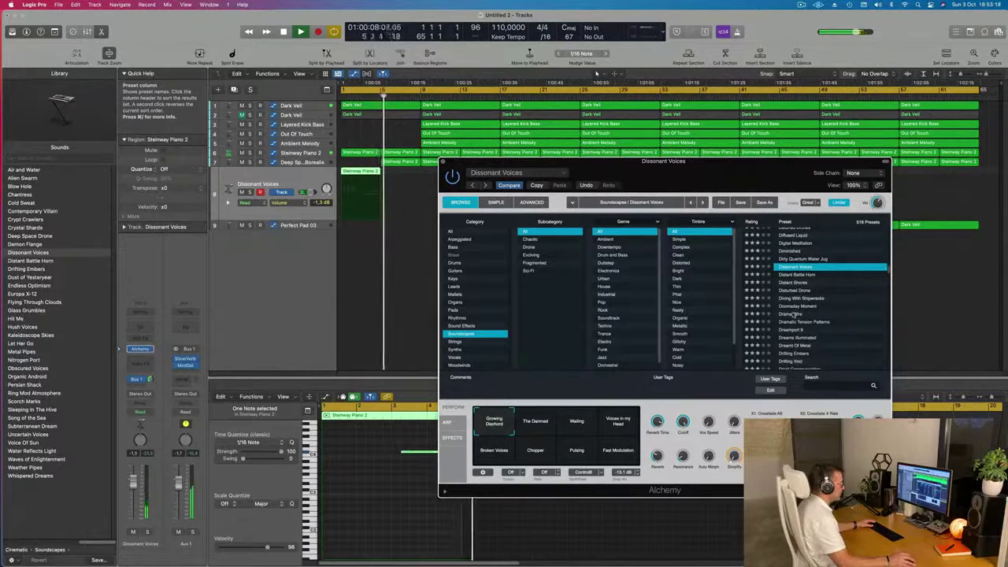
scroll(862, 310, down, 5)
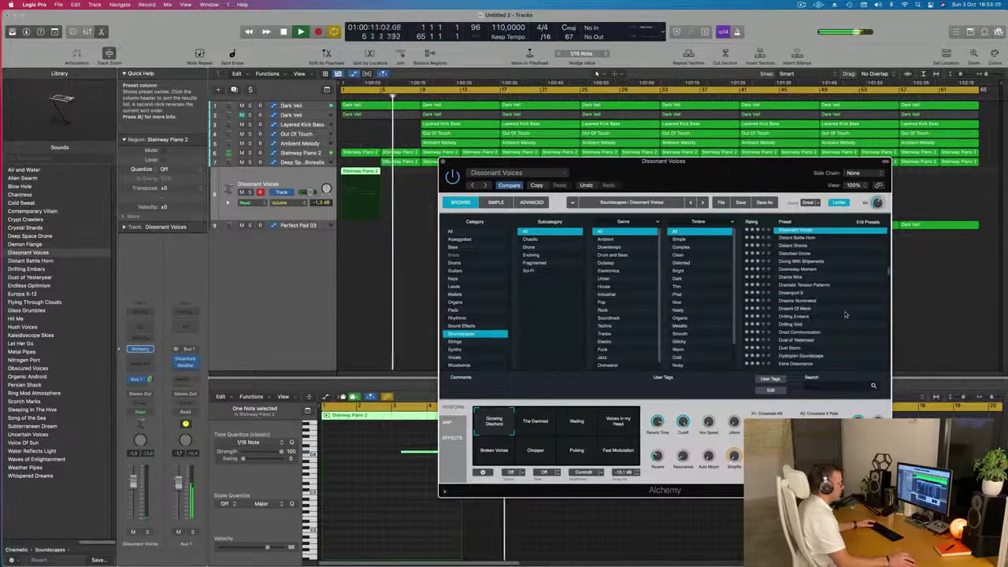
scroll(845, 315, down, 5)
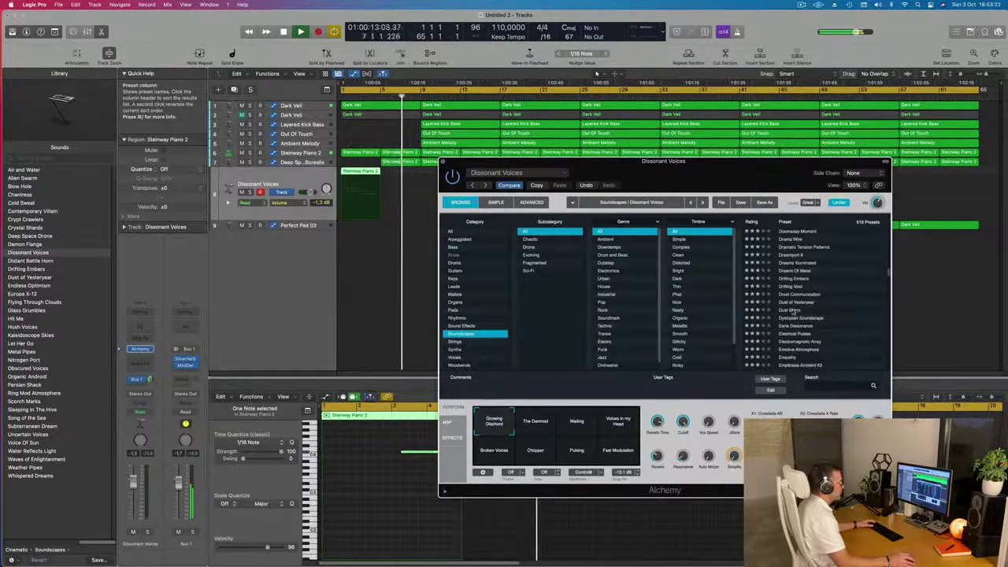
click(792, 310)
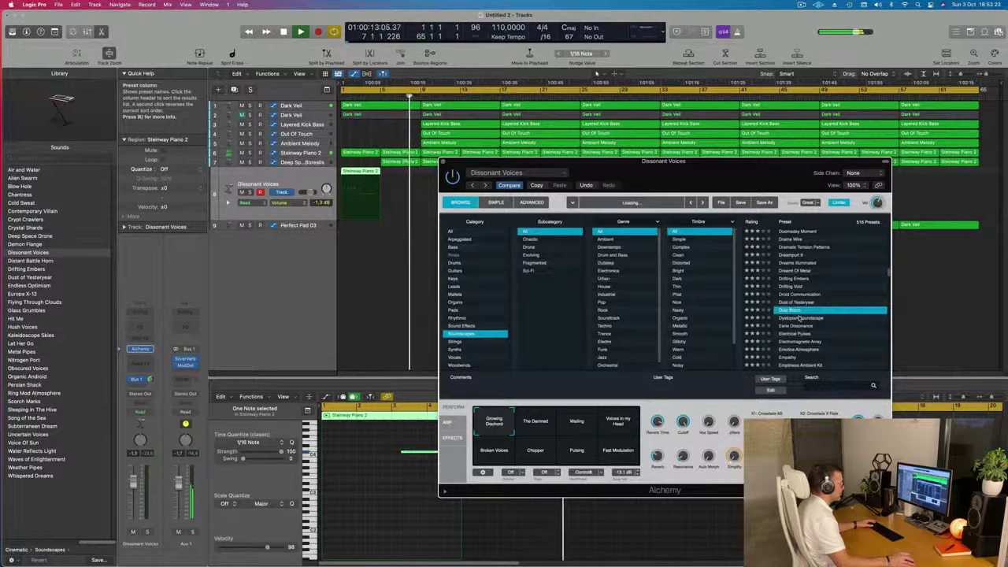
click(798, 318)
key(space)
key(Return)
key(space)
drag(814, 205, 671, 280)
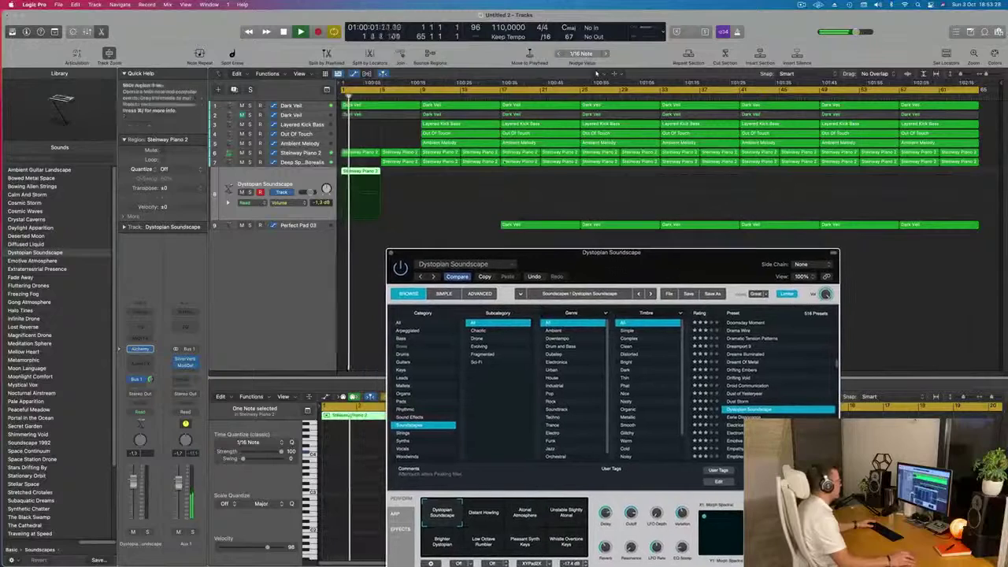
Step: Delete the Layered Kick Bass, Out Of Touch and Ambient Melody regions between bars 9 and 17
drag(417, 126, 442, 142)
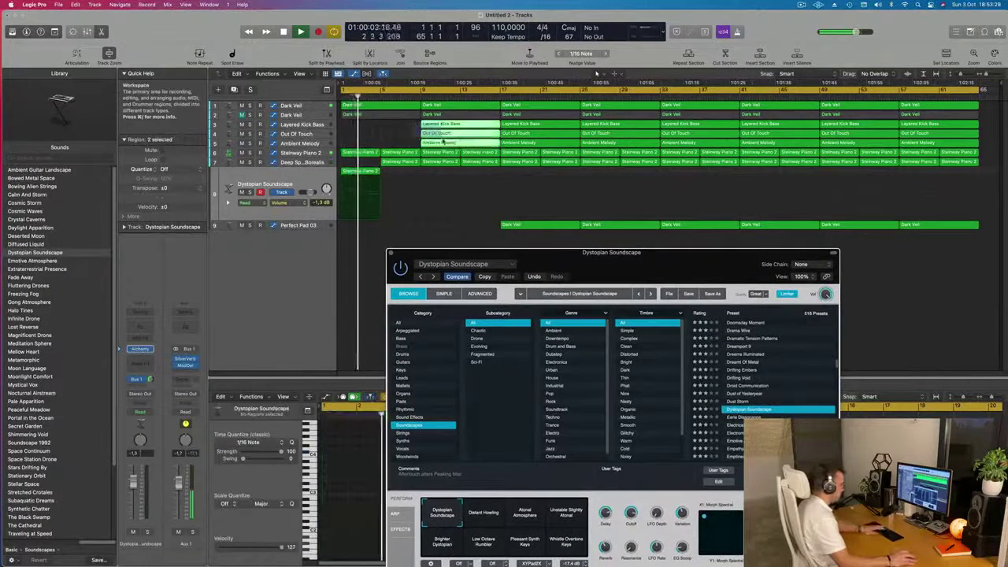
key(Delete)
key(Up)
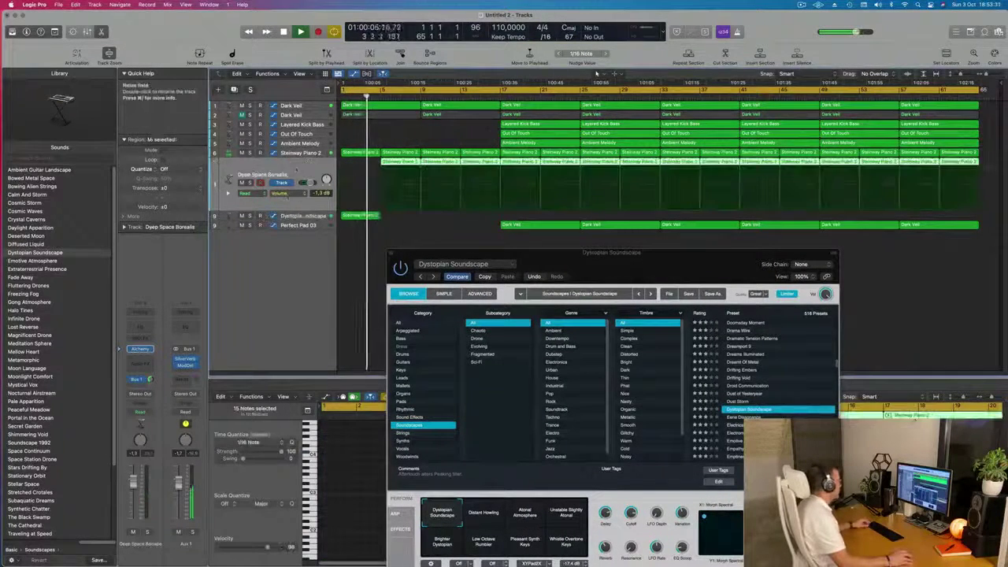
Step: Load the Empathy soundscape preset in Alchemy and choose its Purity snapshot
drag(612, 255, 760, 176)
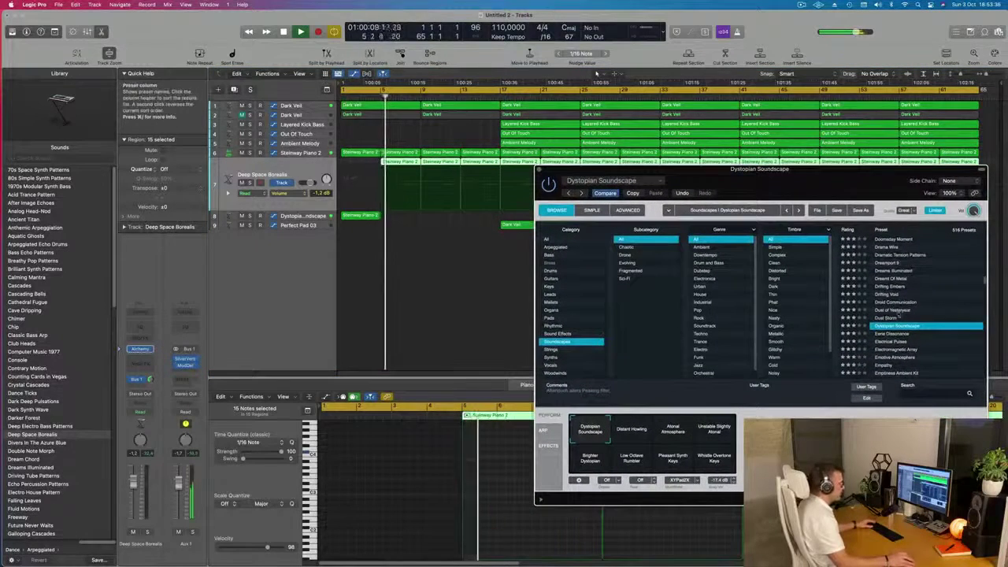
scroll(897, 318, down, 3)
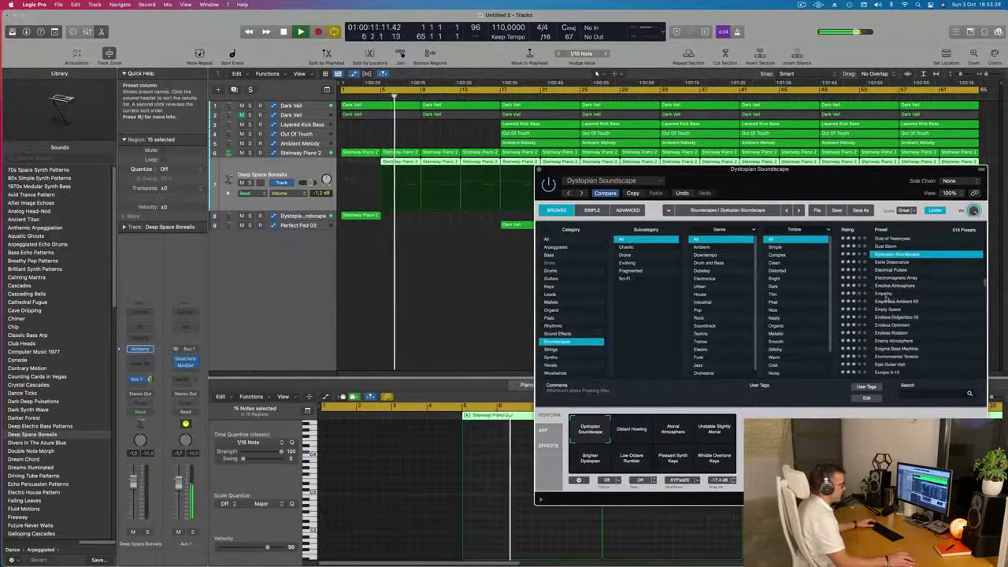
click(885, 293)
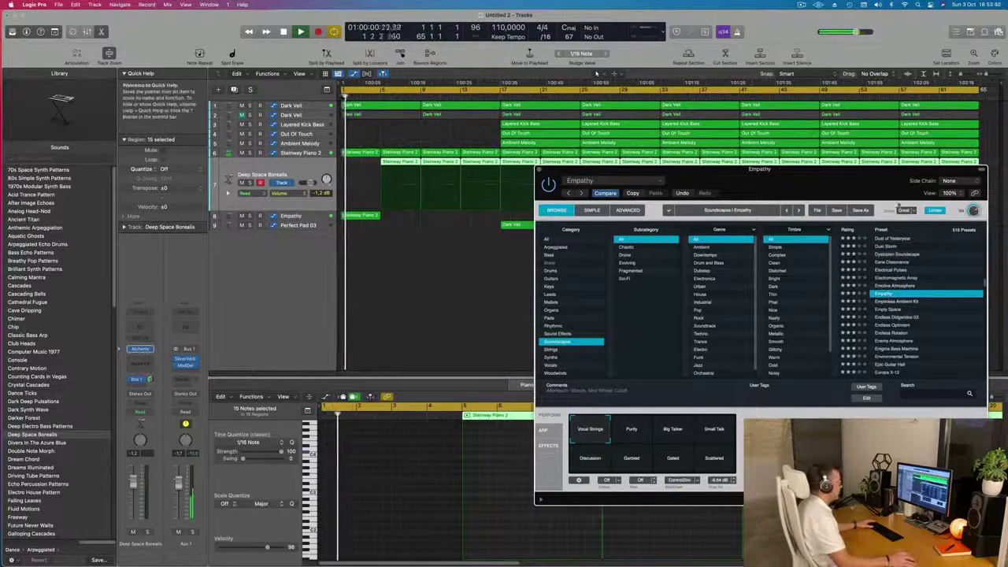
drag(859, 183, 762, 178)
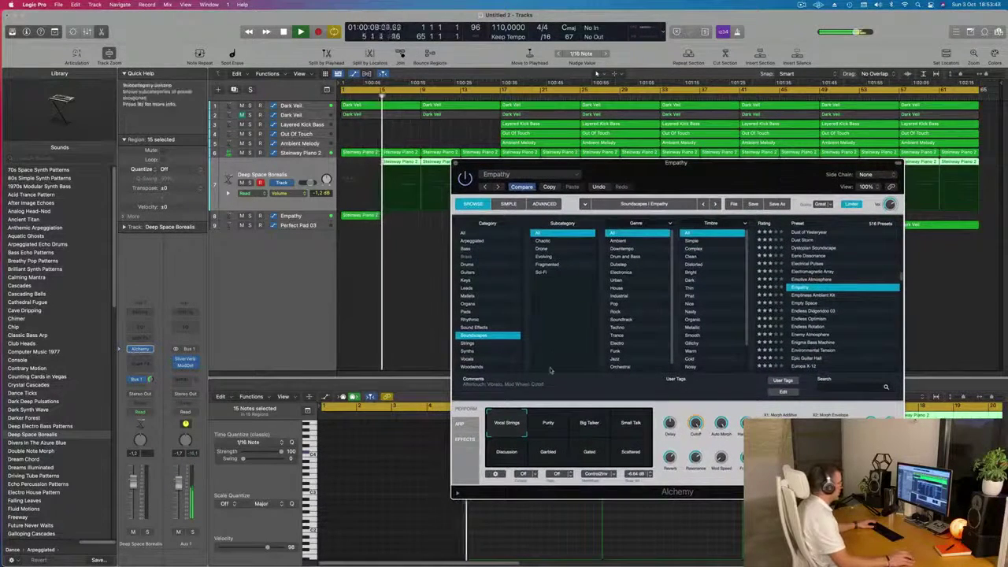
click(543, 416)
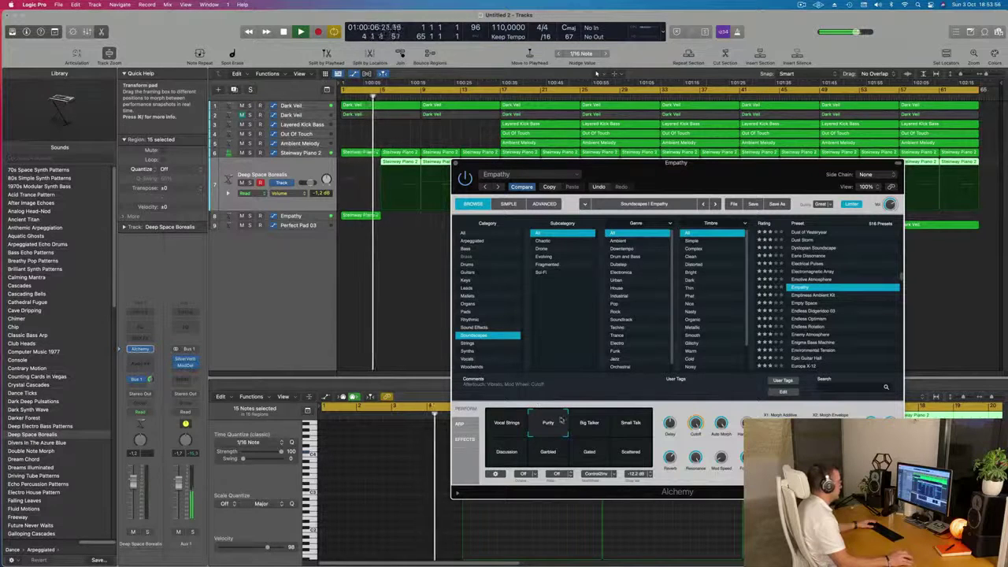
Step: Set the Empathy track's volume to +0.2 dB and lower its region's note one octave, closing the Alchemy window
key(space)
key(space)
click(313, 216)
key(space)
key(space)
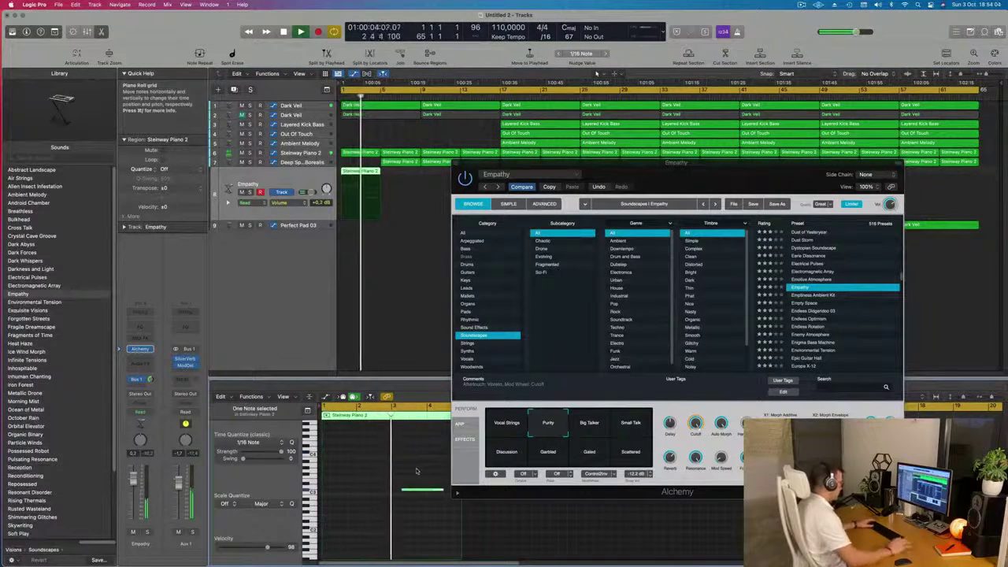
drag(684, 170, 525, 263)
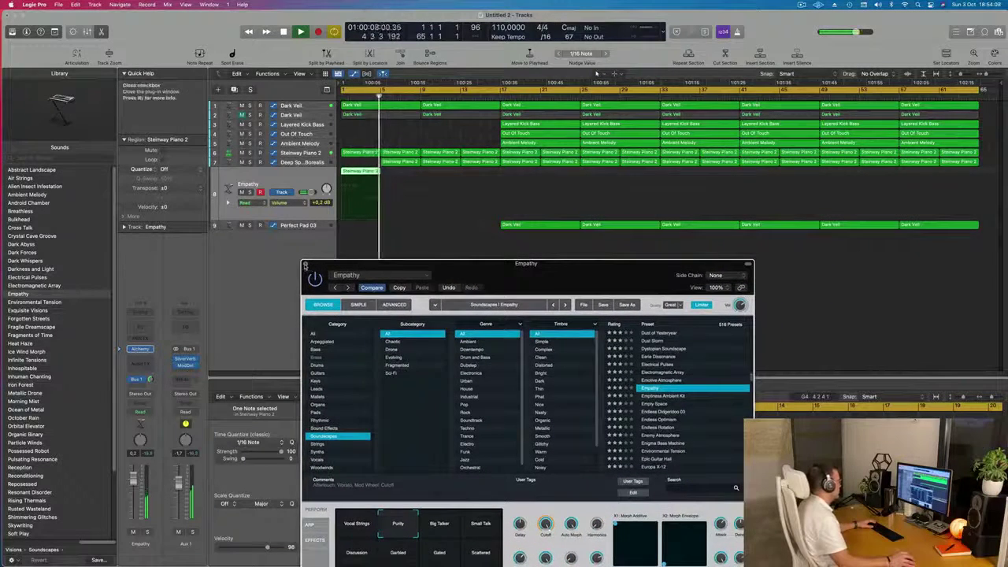
click(306, 265)
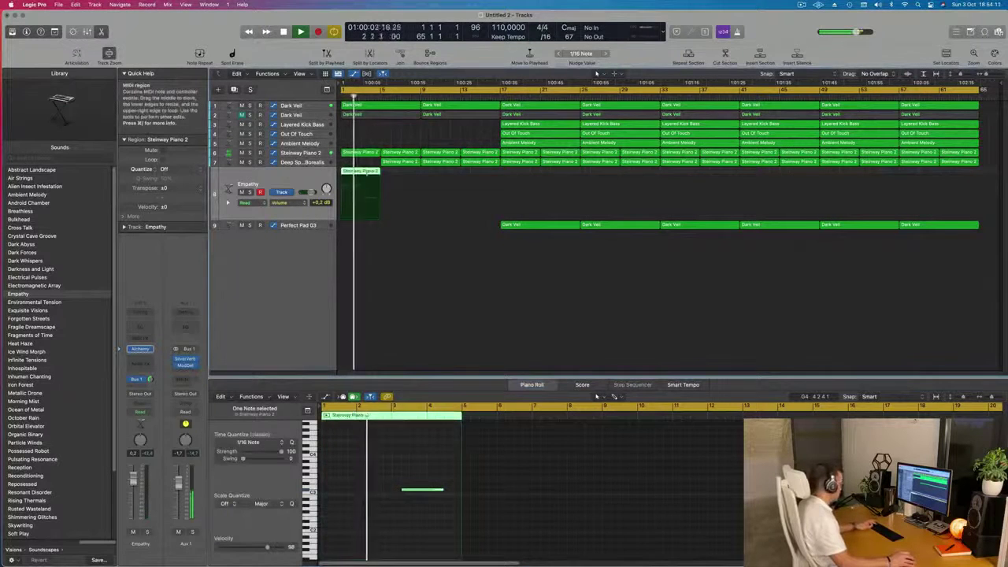
Step: Repeat the Empathy track's region three times up to bar 17 and lower the track volume to -2.6 dB
key(super+r)
key(super+r)
key(super+r)
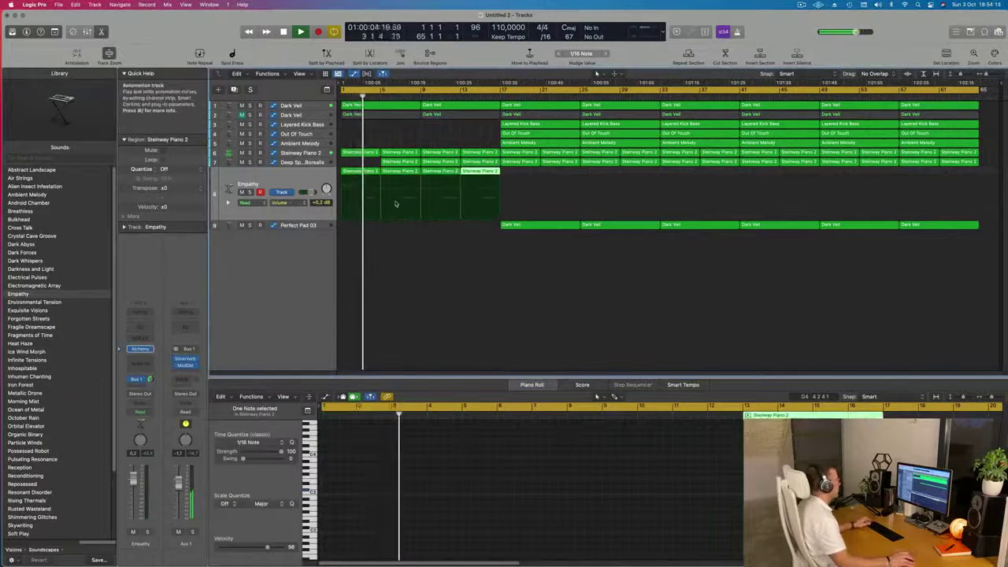
click(379, 248)
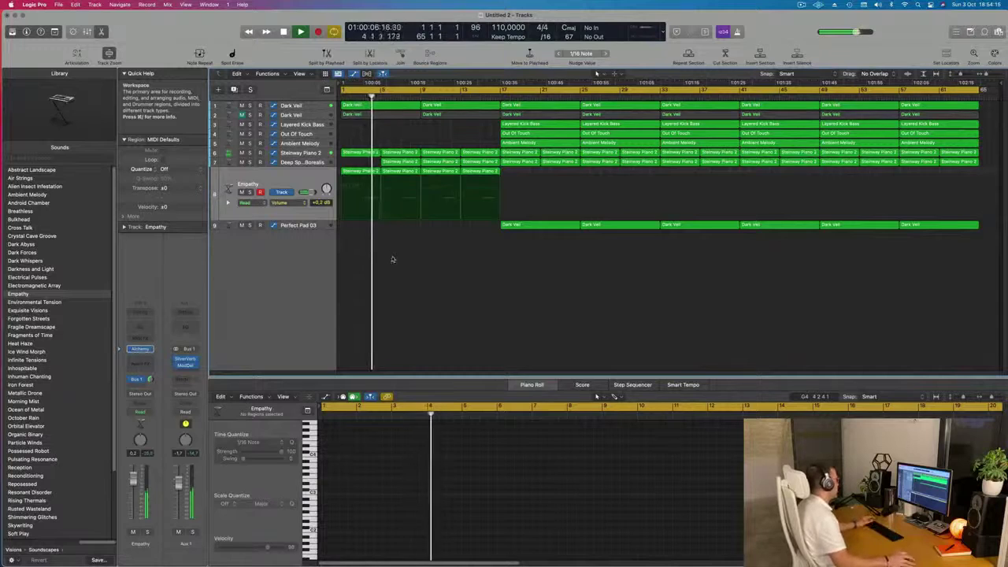
click(311, 193)
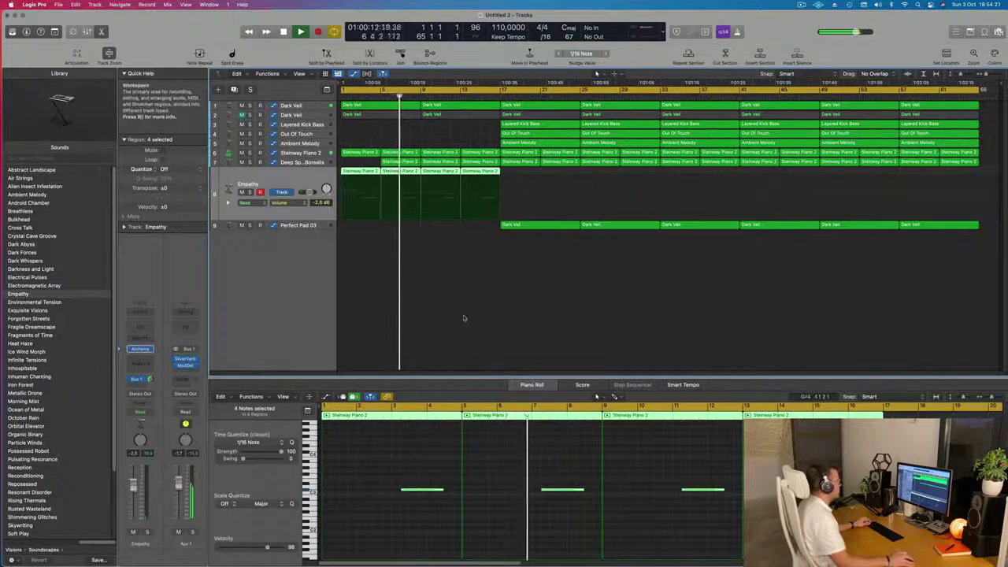
Step: Extend the first Dark Veil track's Cutoff automation with a continued rise from bar 9 to a higher point at bar 17
click(313, 105)
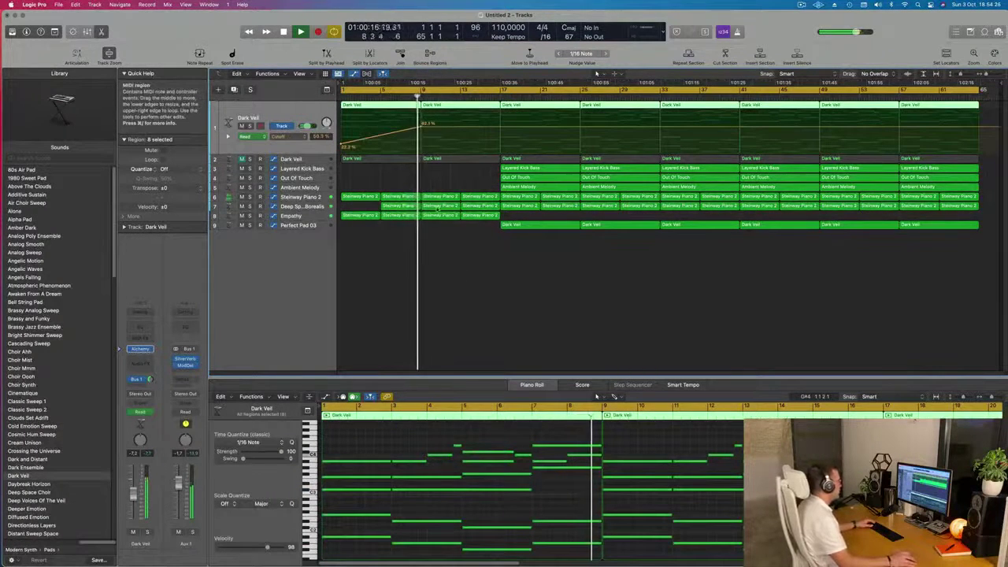
click(439, 206)
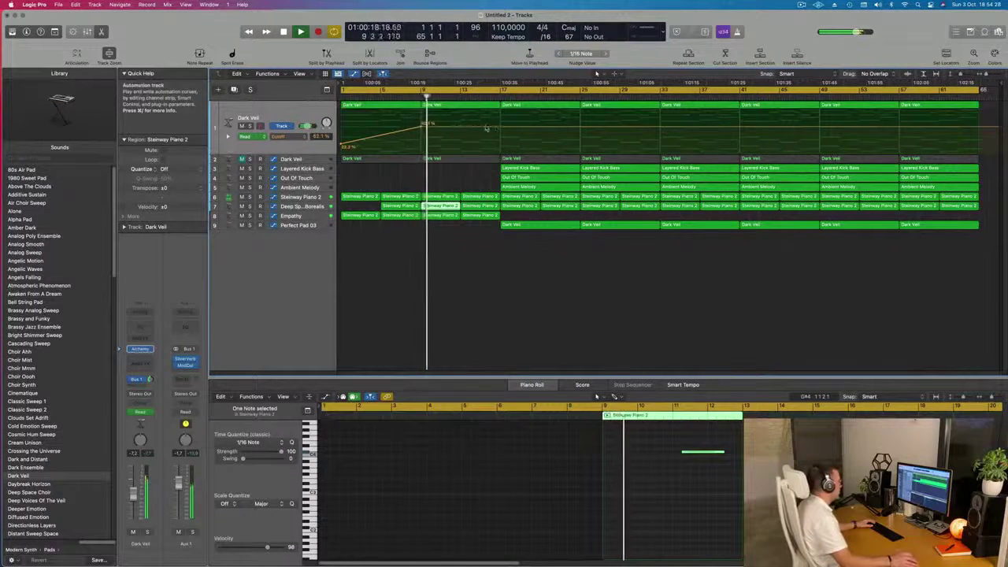
drag(499, 128, 499, 112)
scroll(443, 177, up, 3)
scroll(443, 177, down, 2)
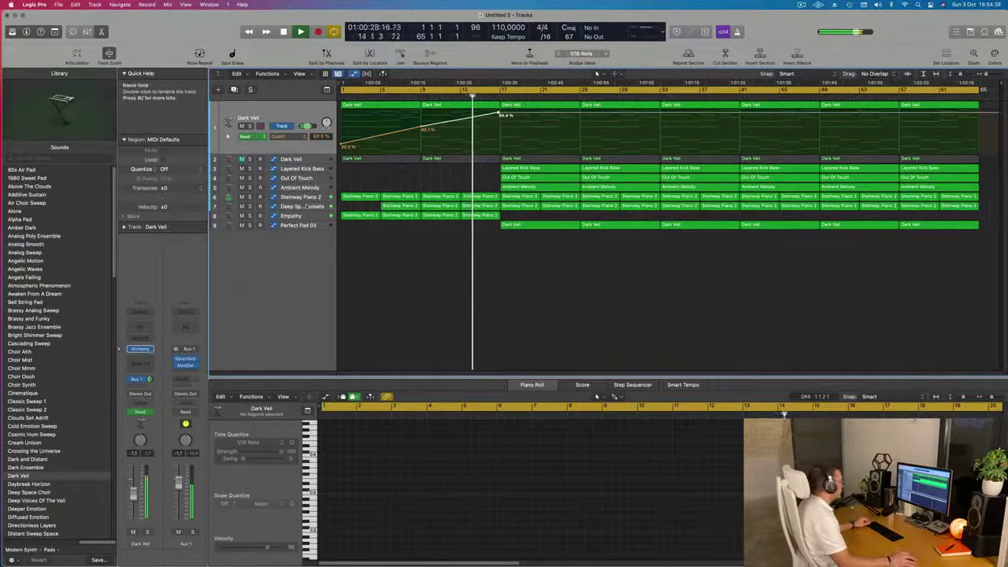
Step: Delete the four Steinway Piano 2 regions between bars 17 and 33 on the Steinway Piano 2 track
click(314, 199)
click(530, 189)
click(522, 154)
key(Delete)
click(561, 154)
key(Delete)
click(600, 154)
key(Delete)
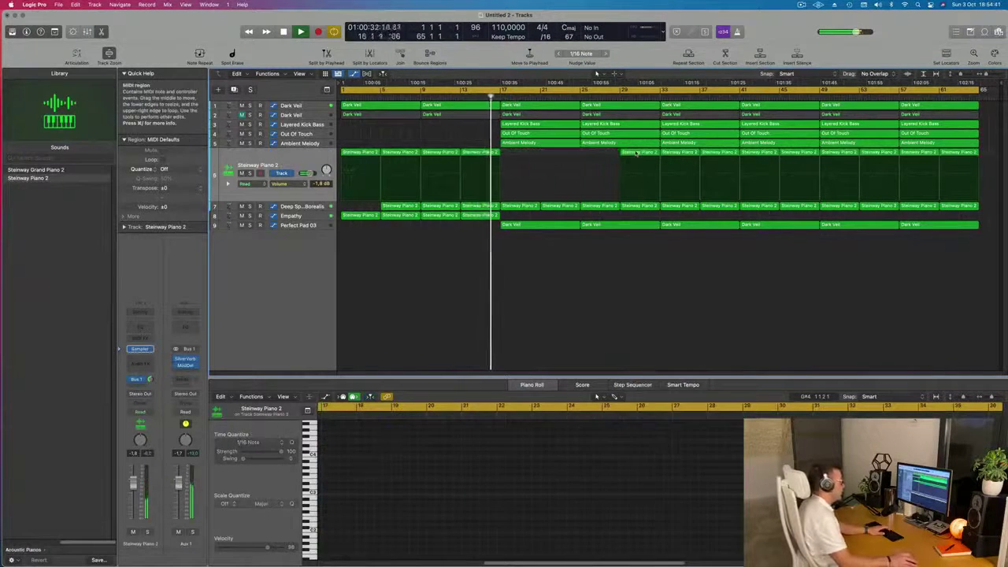
click(637, 154)
key(Delete)
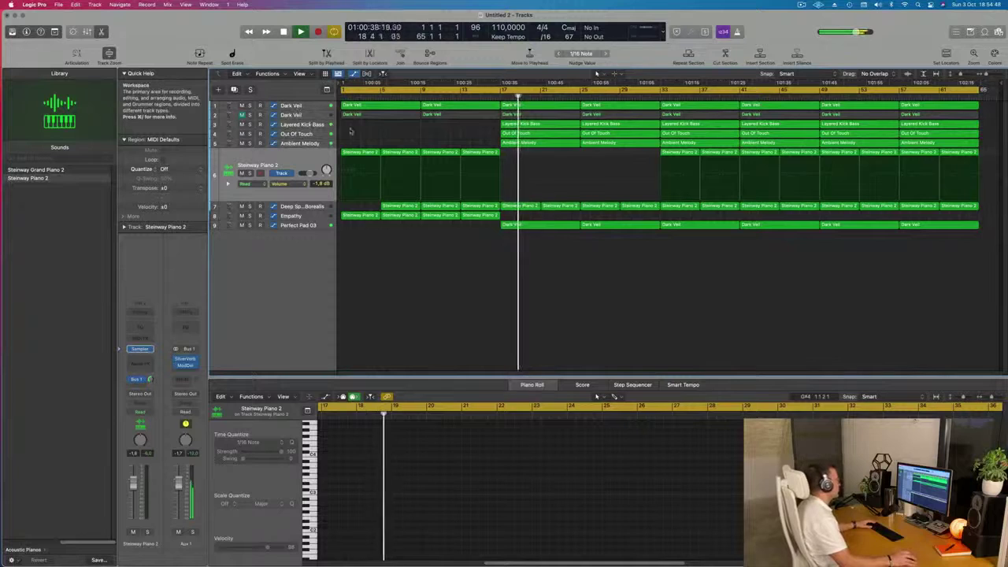
Step: Reshape the first Dark Veil track's Cutoff automation to peak at 100 % around bar 15 and drop to 0 % just before bar 17
key(Return)
click(296, 106)
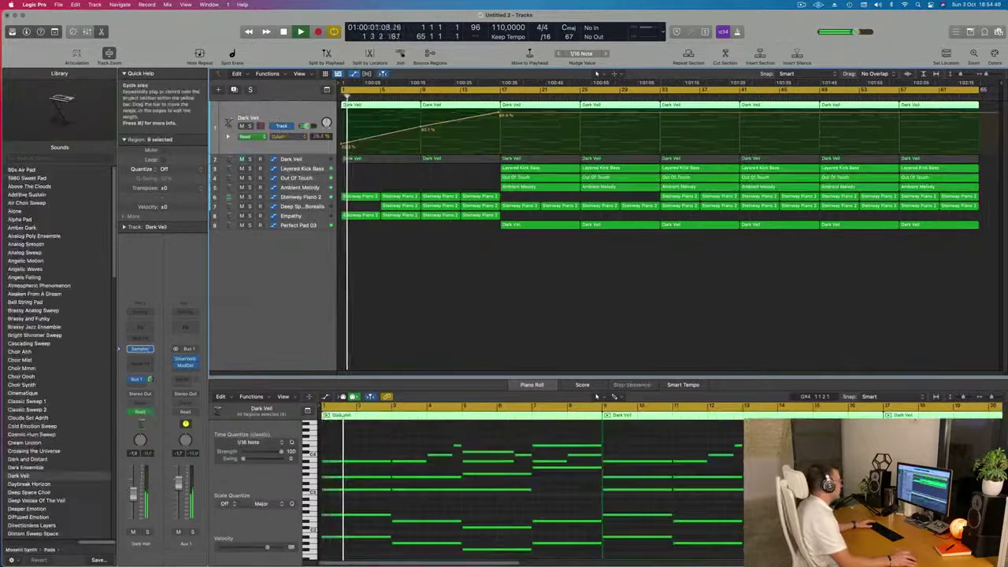
click(488, 115)
mouse_move(491, 116)
mouse_down()
mouse_move(497, 149)
mouse_move(482, 111)
mouse_up()
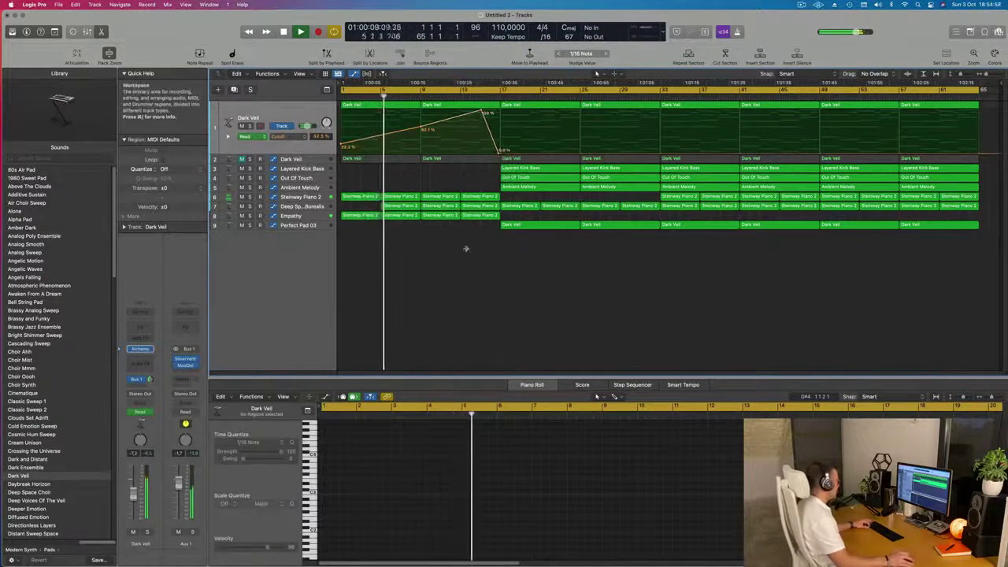
Step: Rename all regions in the arrangement after their tracks and clear the selection
key(super+a)
right_click(555, 178)
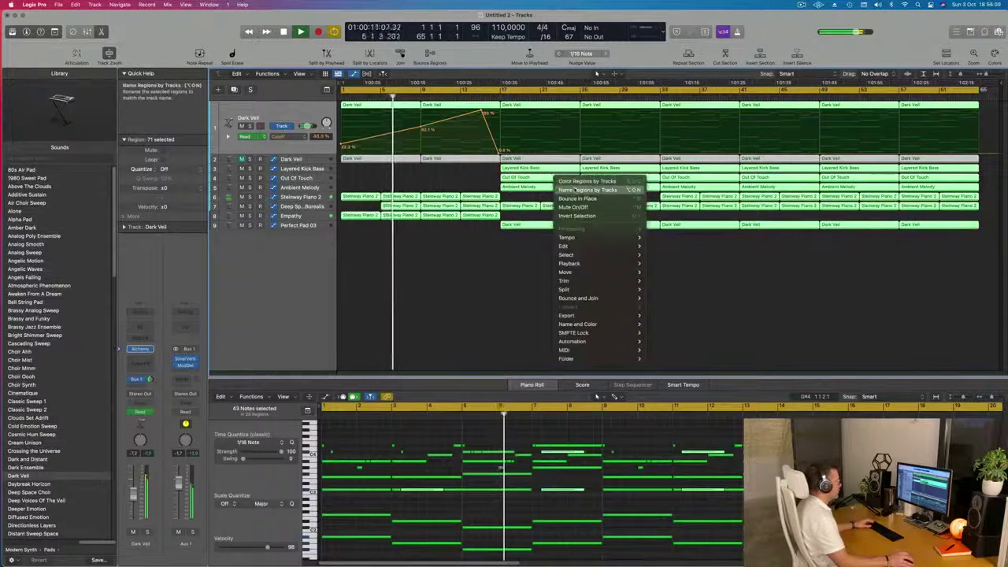
click(587, 190)
click(455, 292)
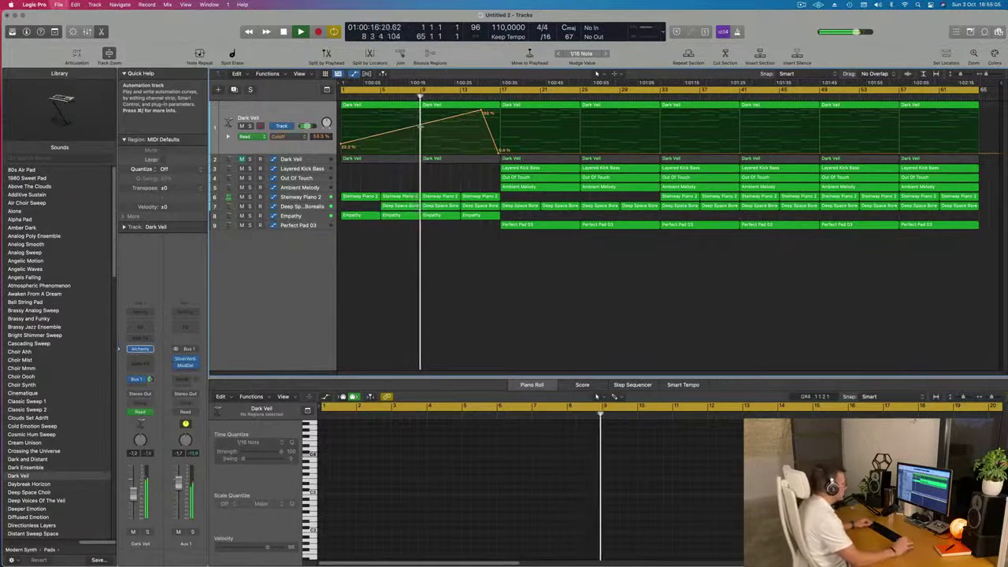
key(super+s)
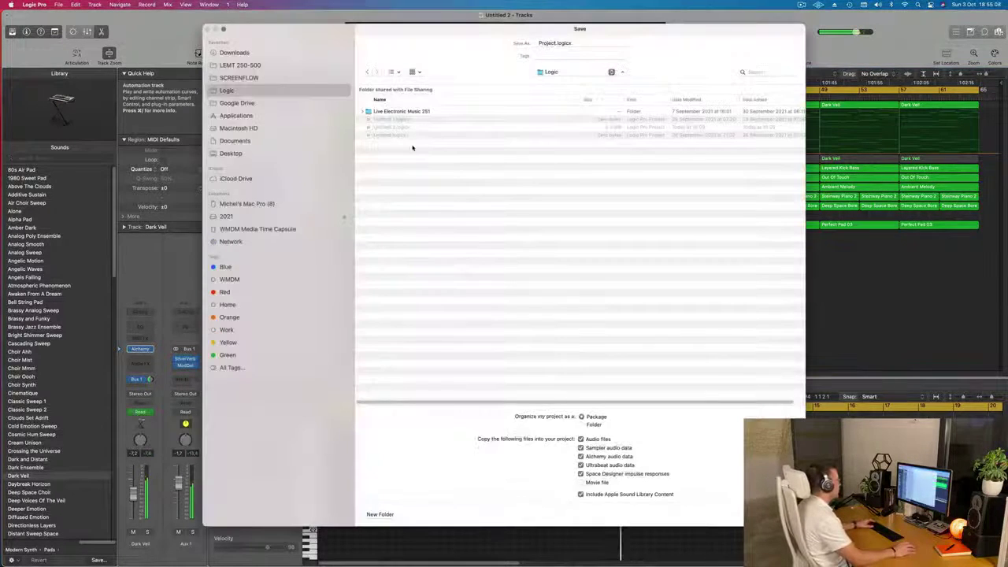
key(Escape)
key(Return)
key(space)
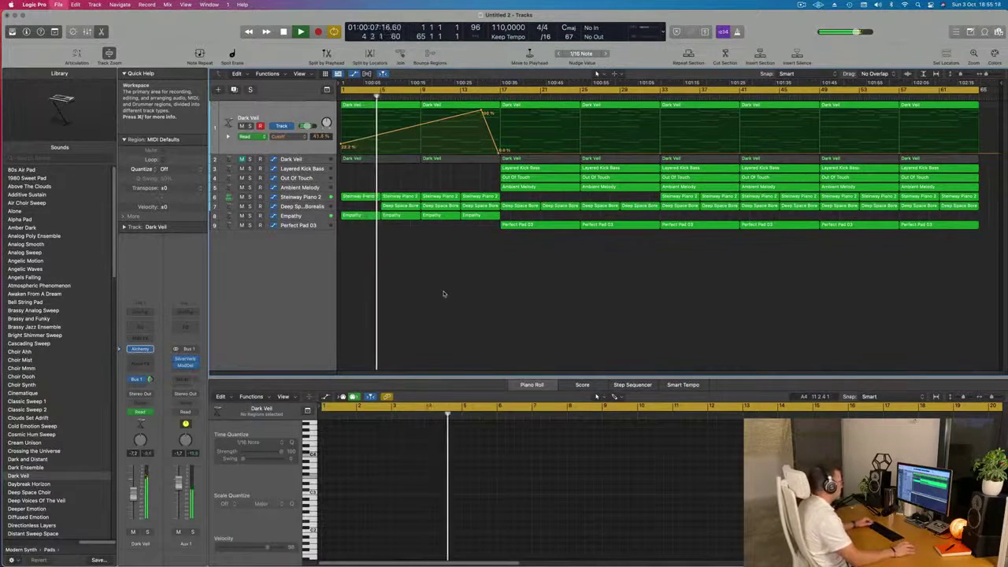
key(super+s)
key(Escape)
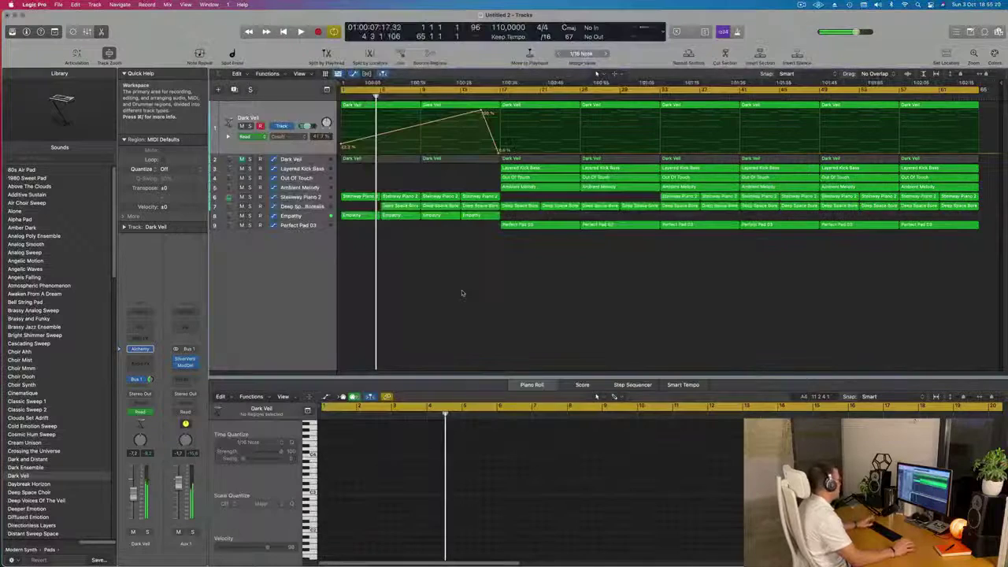
Step: Play back the end of the intro into bar 17 and check its Empathy, Deep Space Borealis and Steinway Piano 2 regions
key(space)
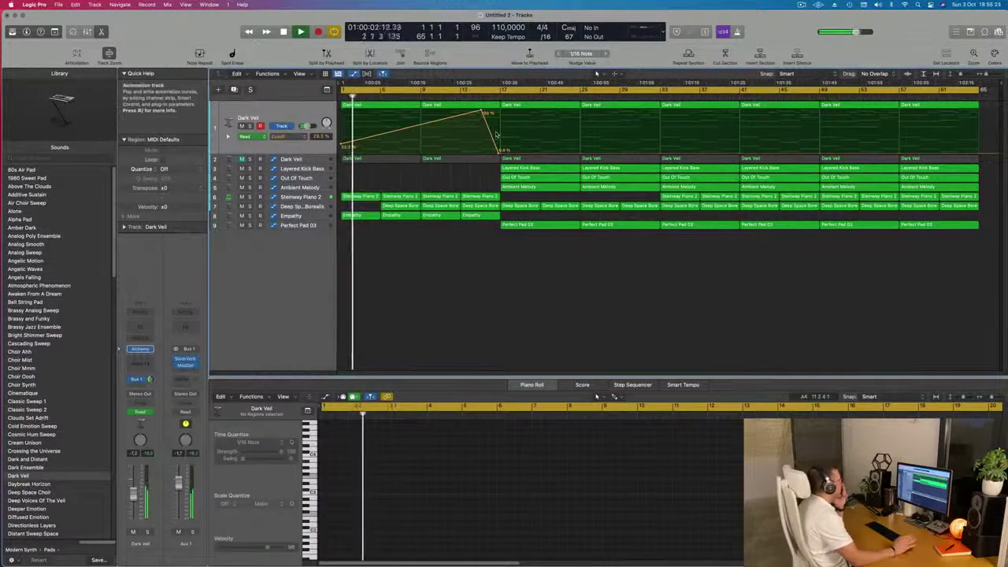
click(469, 96)
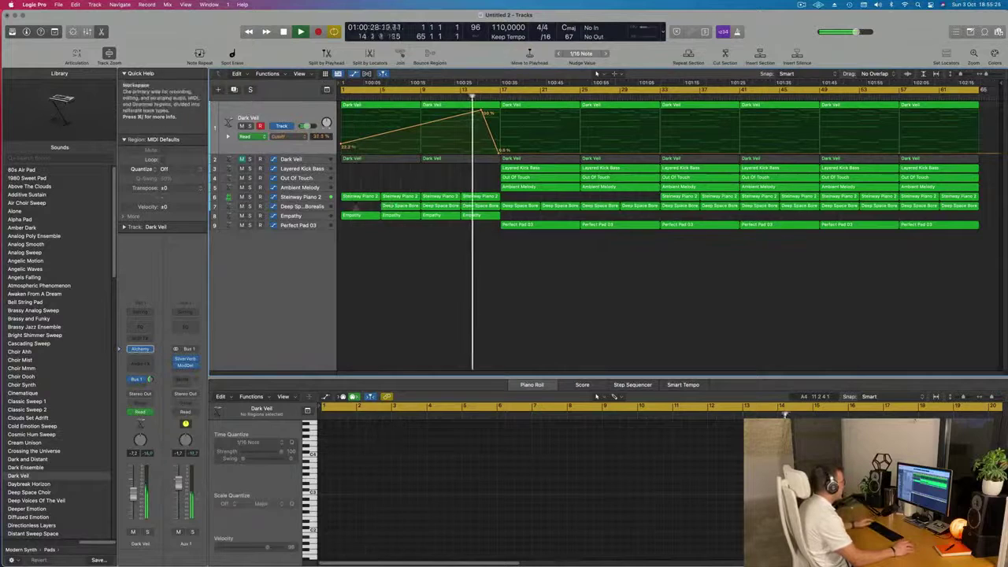
click(471, 218)
click(483, 162)
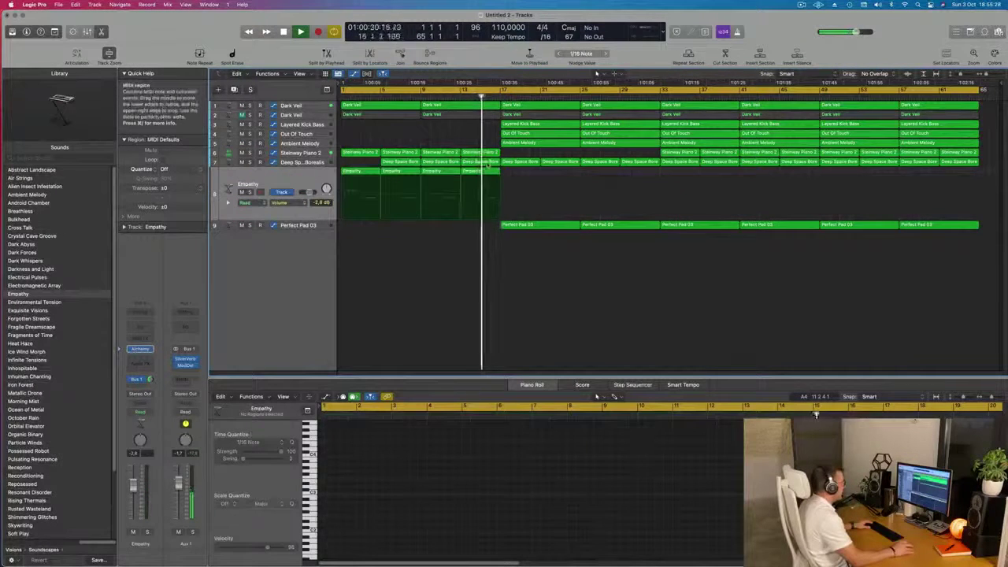
click(450, 96)
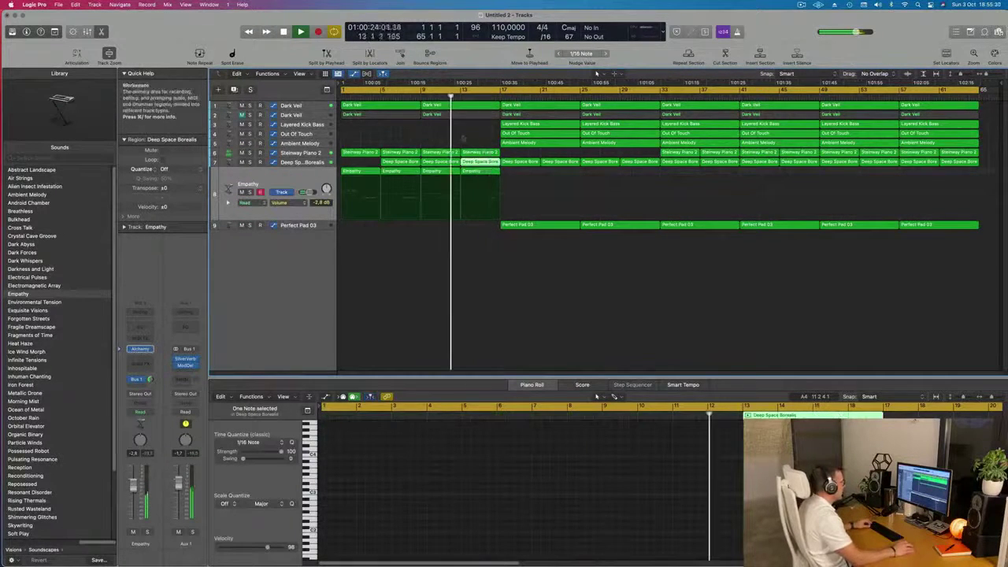
click(476, 152)
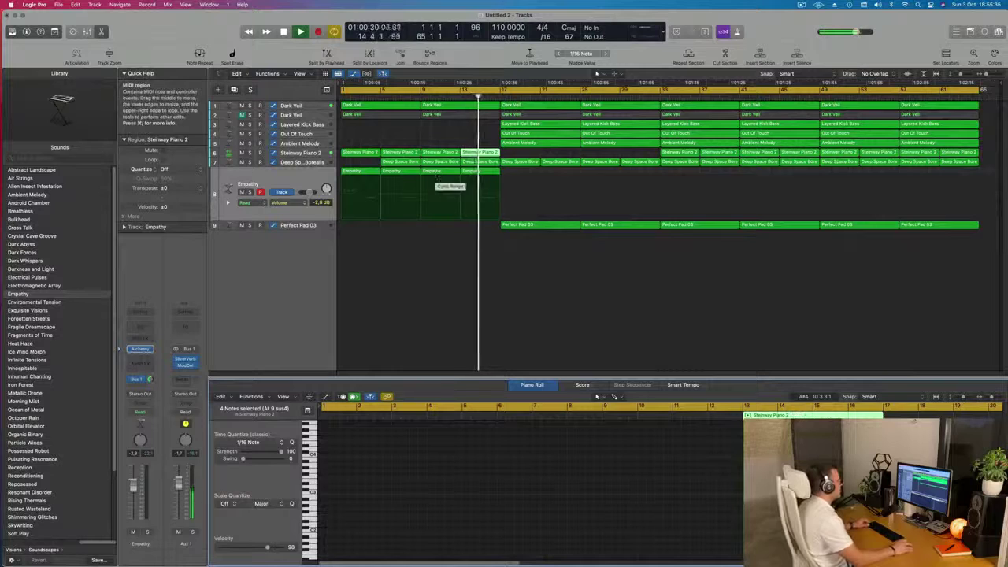
key(super+Right)
key(super+Right)
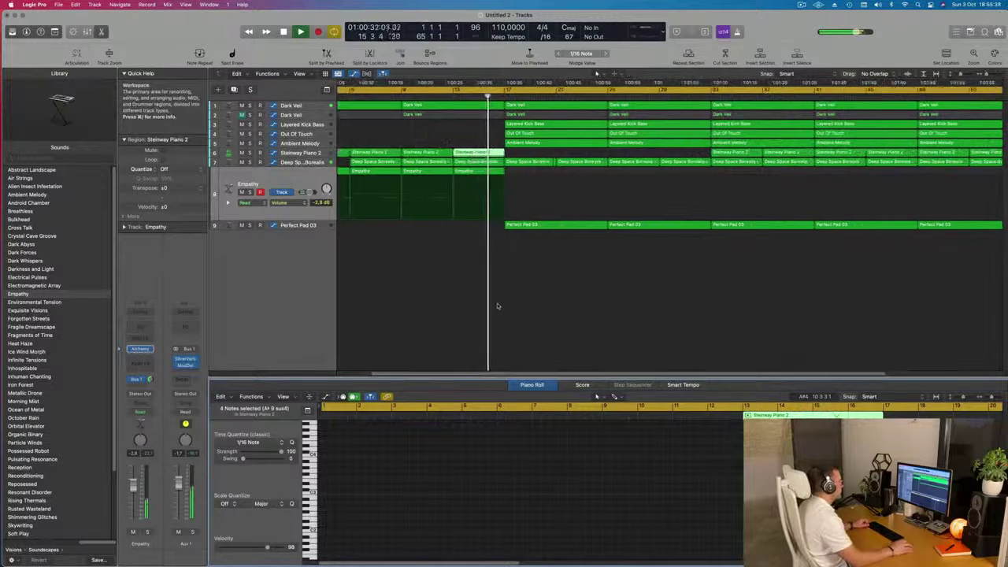
key(super+Left)
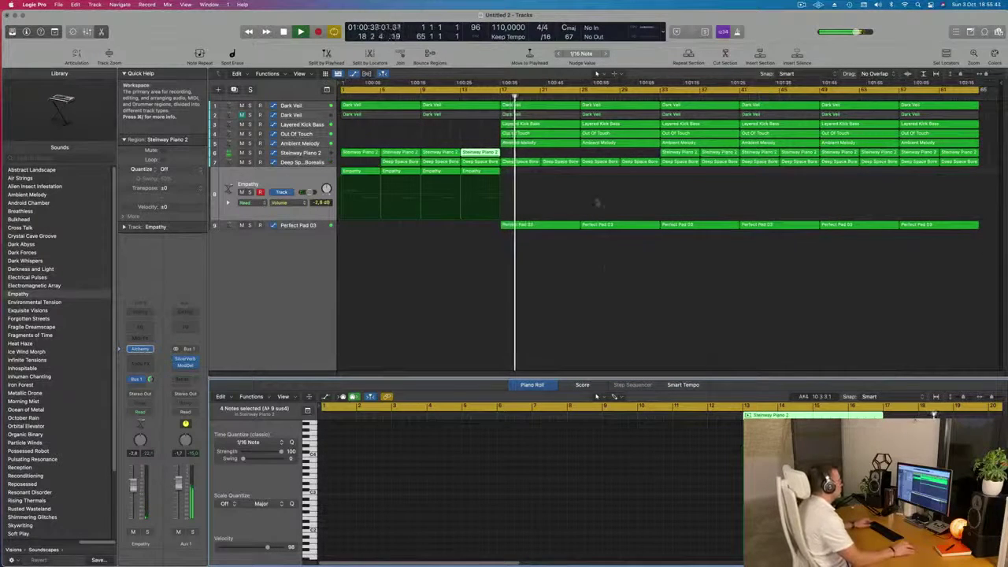
Step: Compare the section after bar 17 with the Layered Kick Bass track muted and unmuted, and replay the transition from bar 16
click(271, 124)
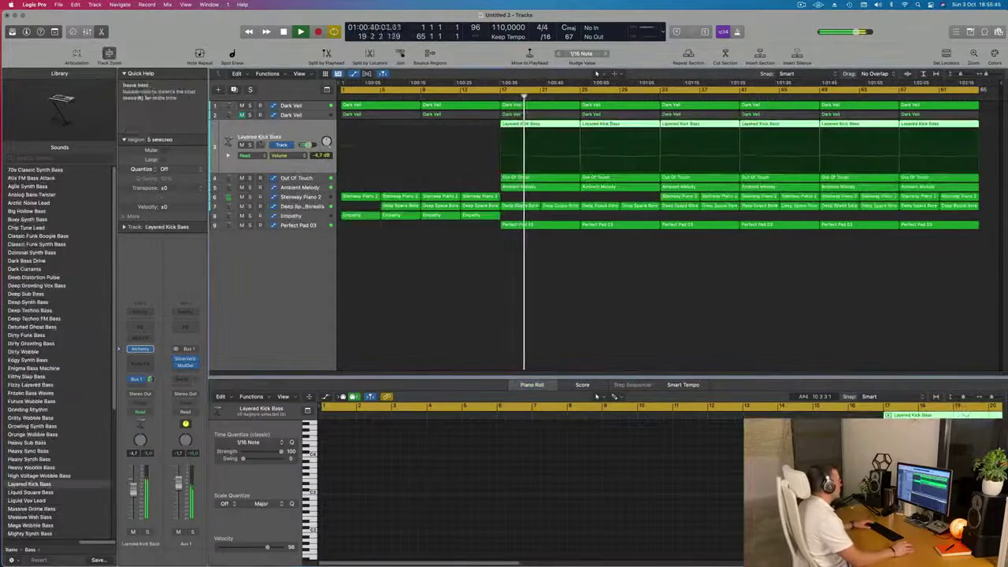
click(242, 145)
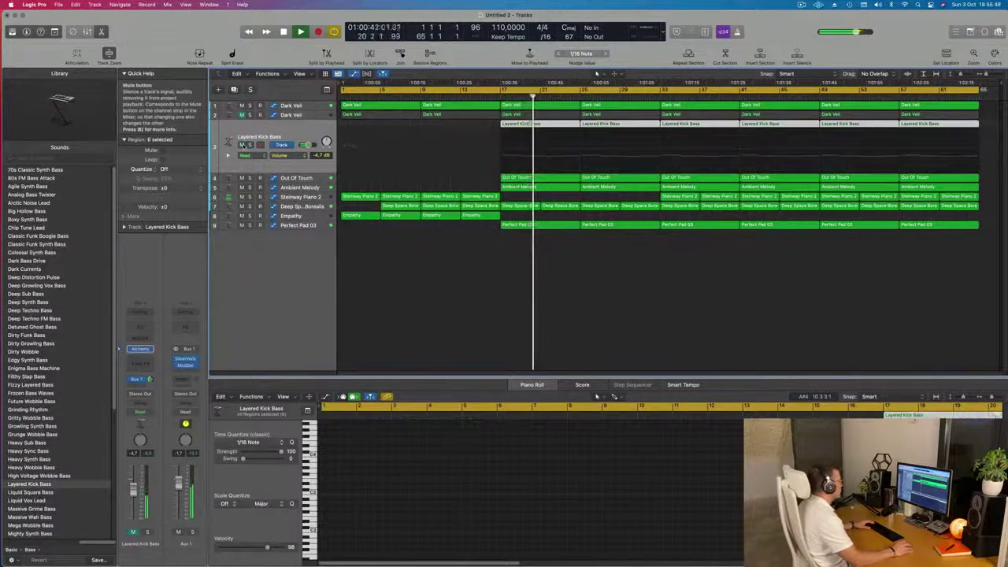
click(242, 145)
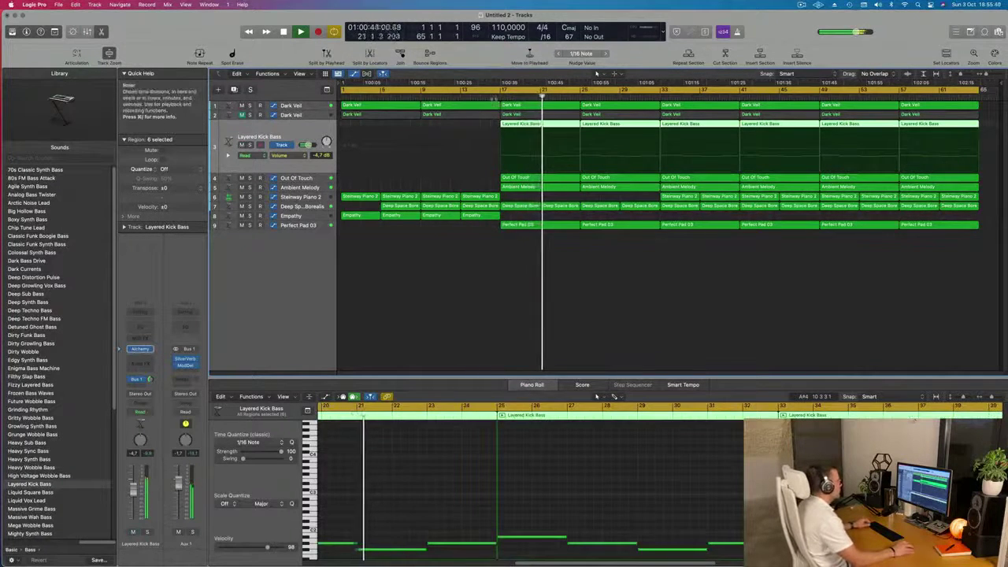
click(491, 96)
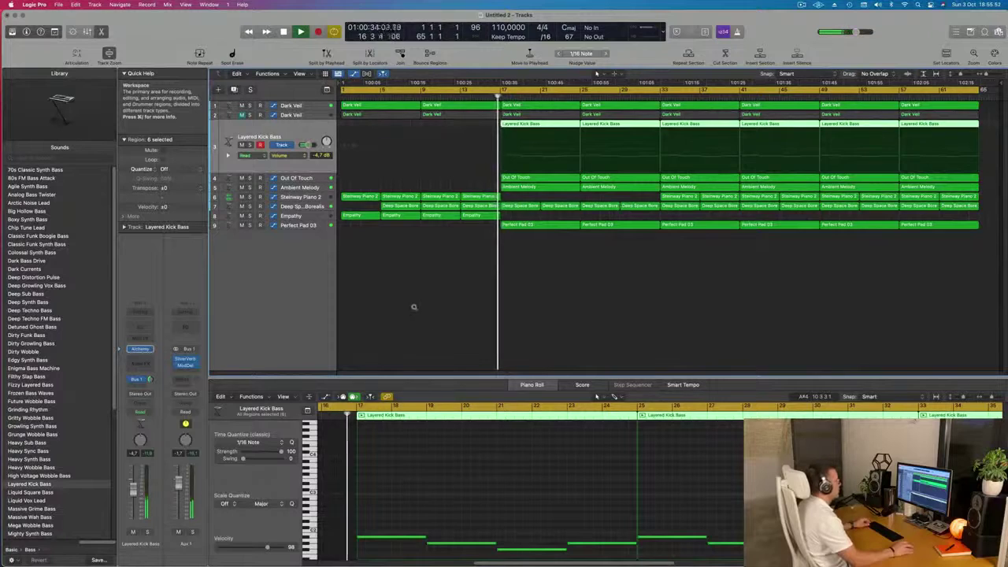
Step: Unmute the second Dark Veil track and delete its two regions before bar 17
click(293, 117)
click(230, 133)
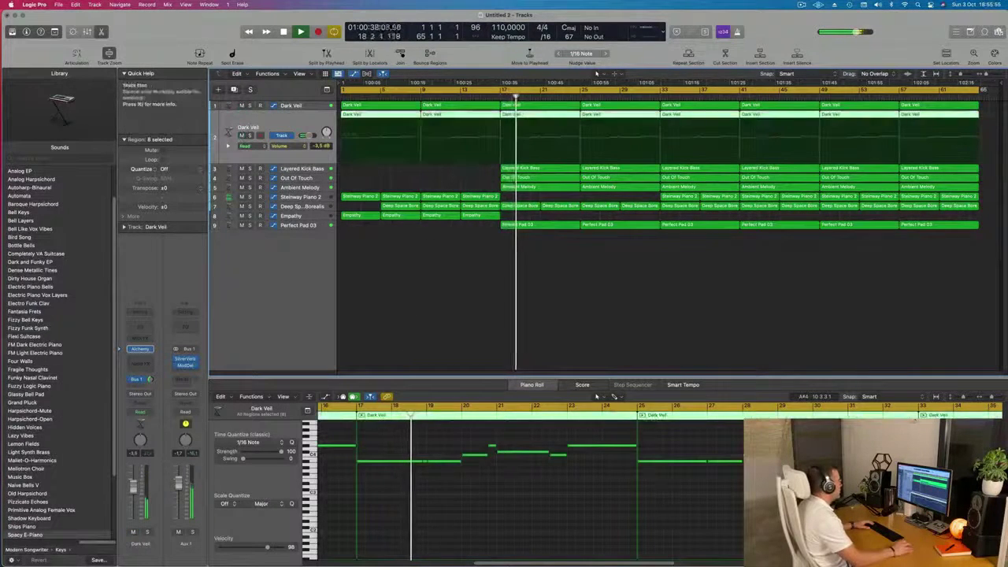
click(386, 117)
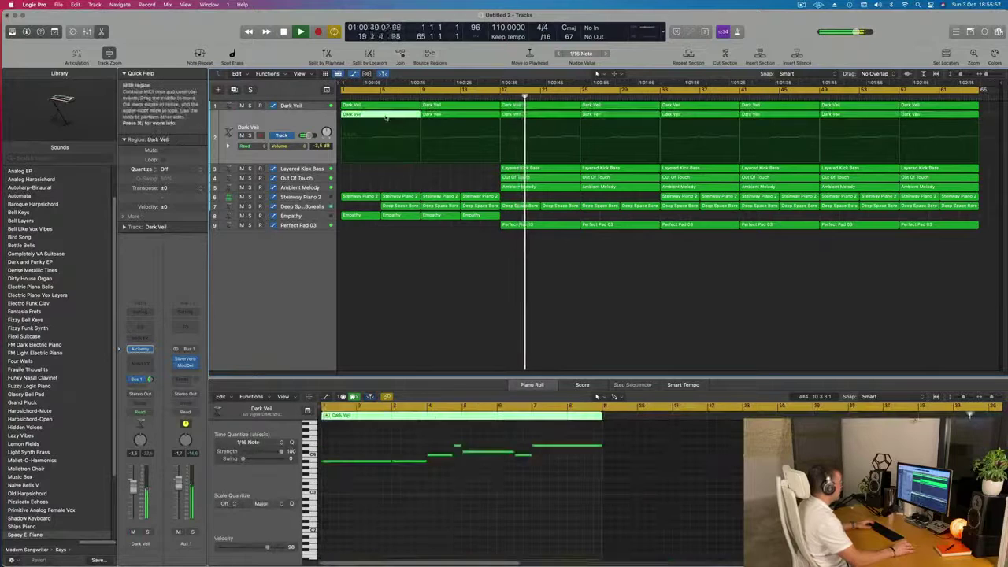
key(Delete)
click(457, 157)
key(Delete)
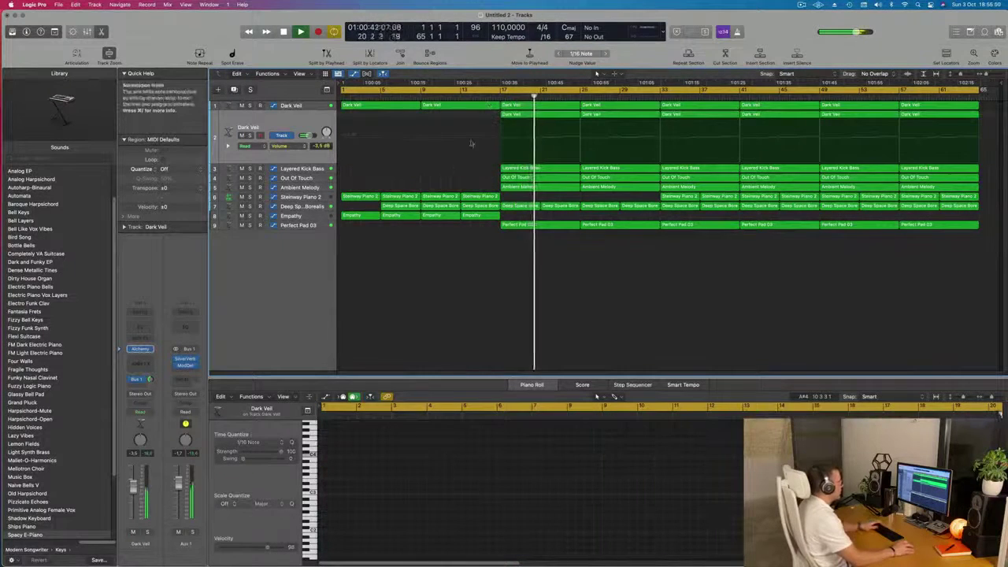
click(488, 94)
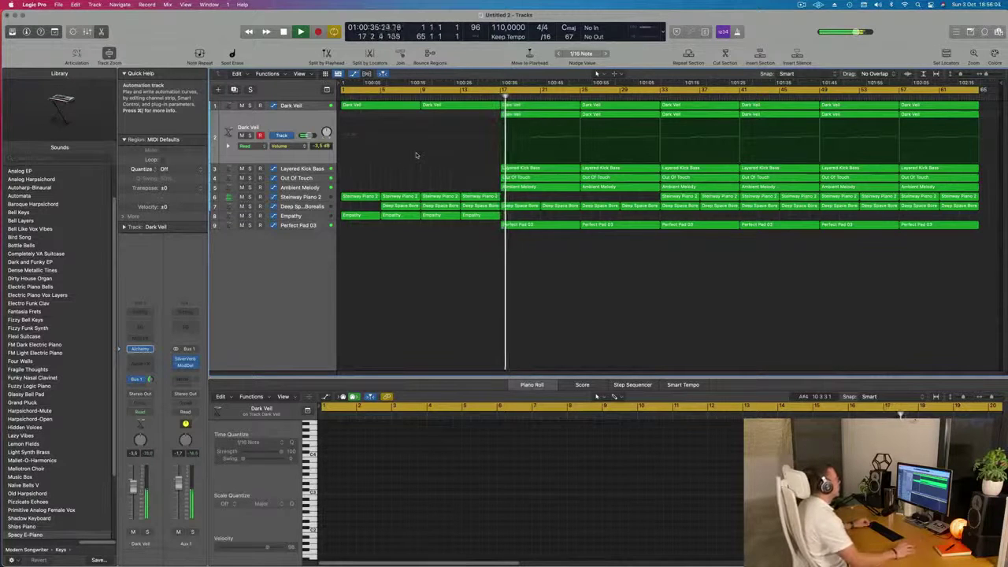
Step: Duplicate the Steinway Piano 2 track and copy the first Dark Veil track's region between bars 17 and 25 onto the new track
scroll(419, 164, up, 5)
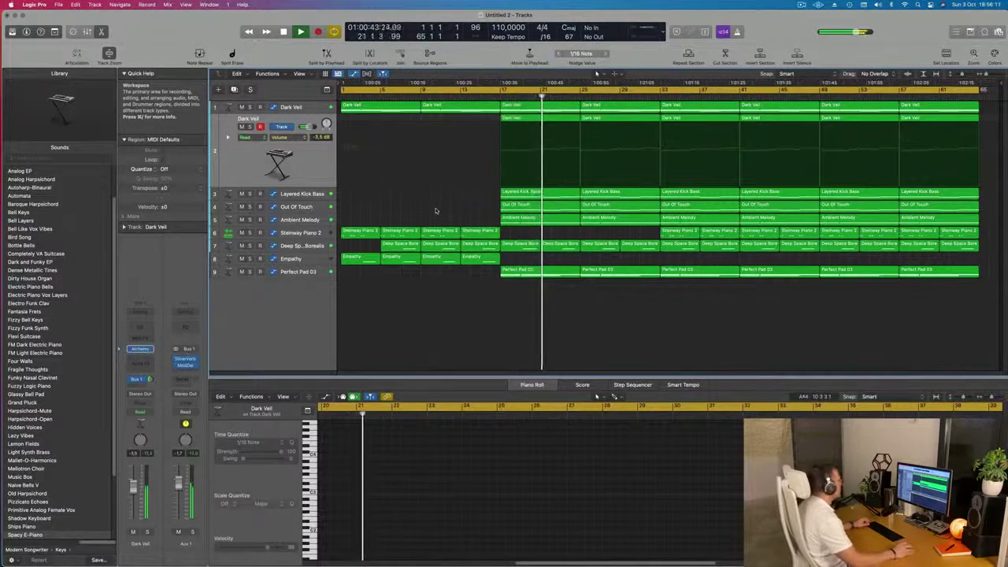
click(305, 233)
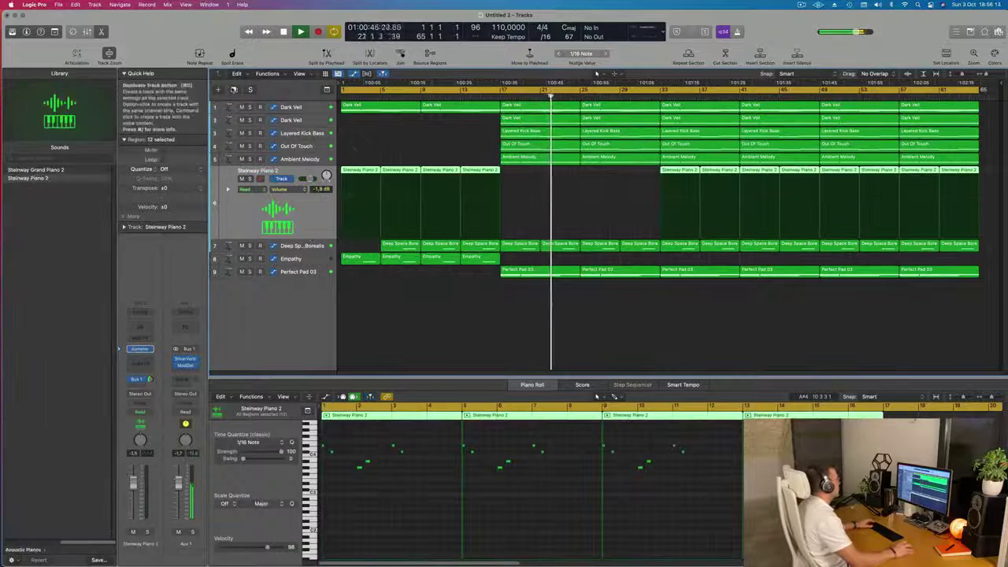
click(233, 90)
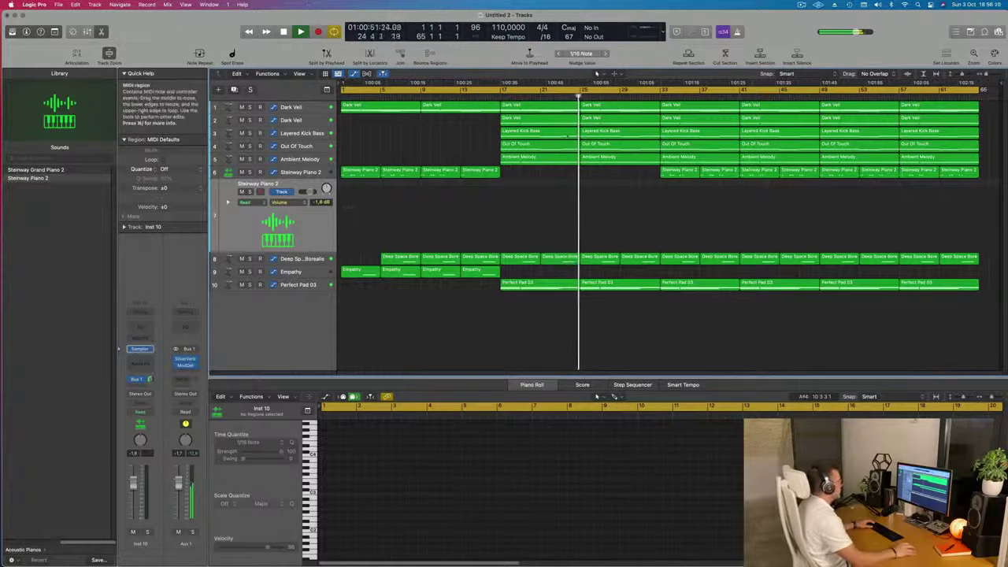
click(537, 130)
click(542, 108)
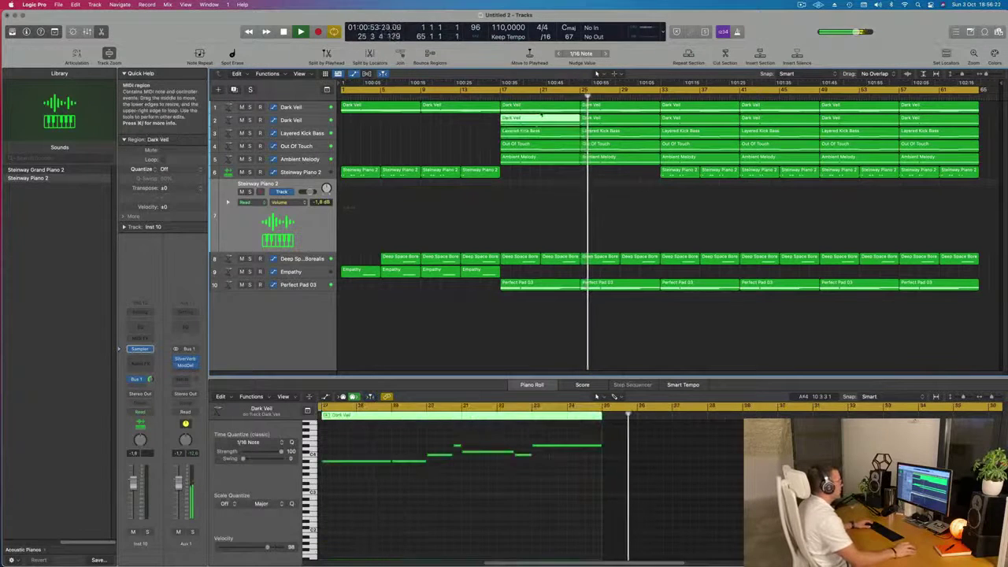
drag(542, 111, 541, 188)
Step: Lower the duplicated Steinway Piano 2 track's volume to -9.4 dB while playing back the transition into bar 17
click(490, 89)
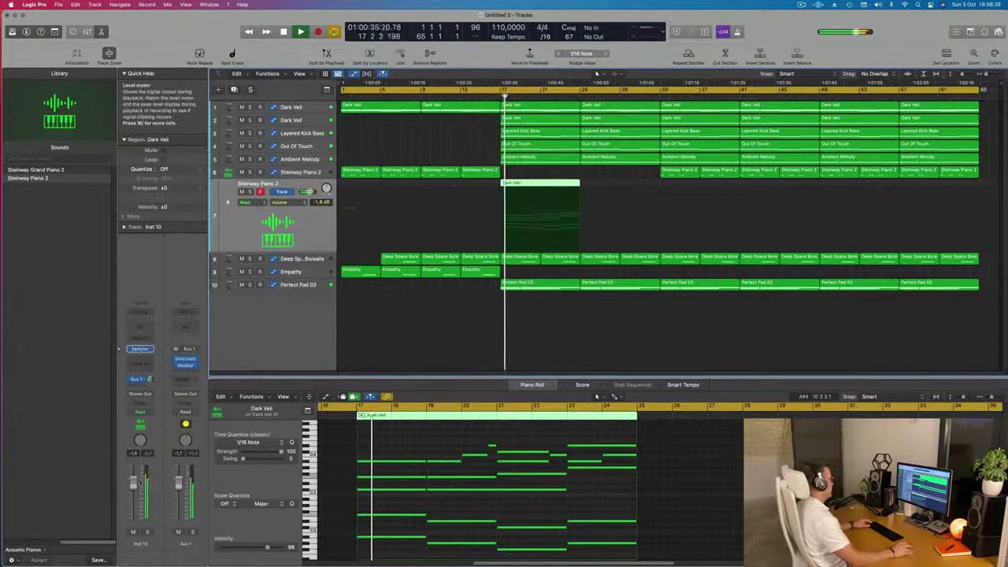
drag(131, 483, 134, 498)
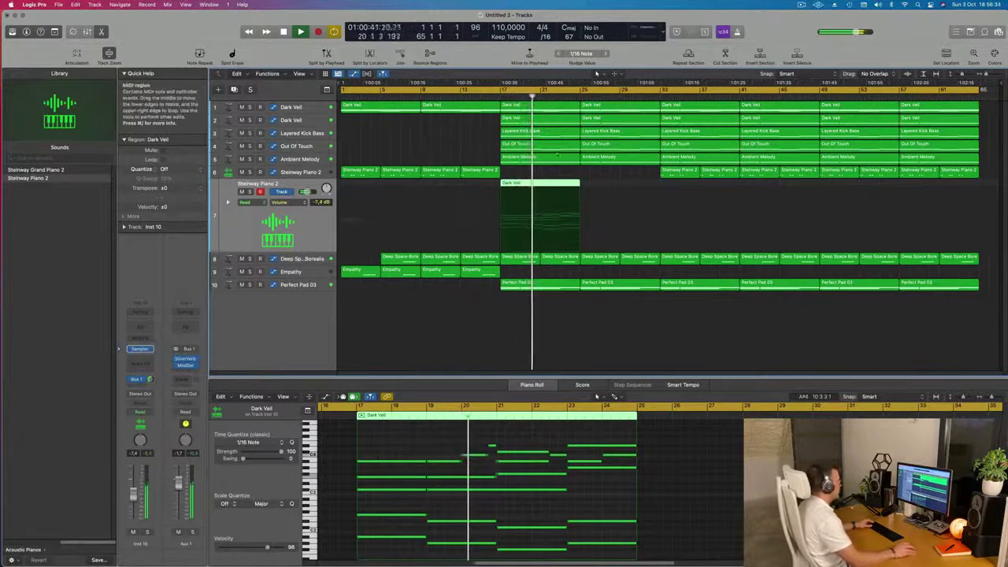
drag(134, 493, 133, 497)
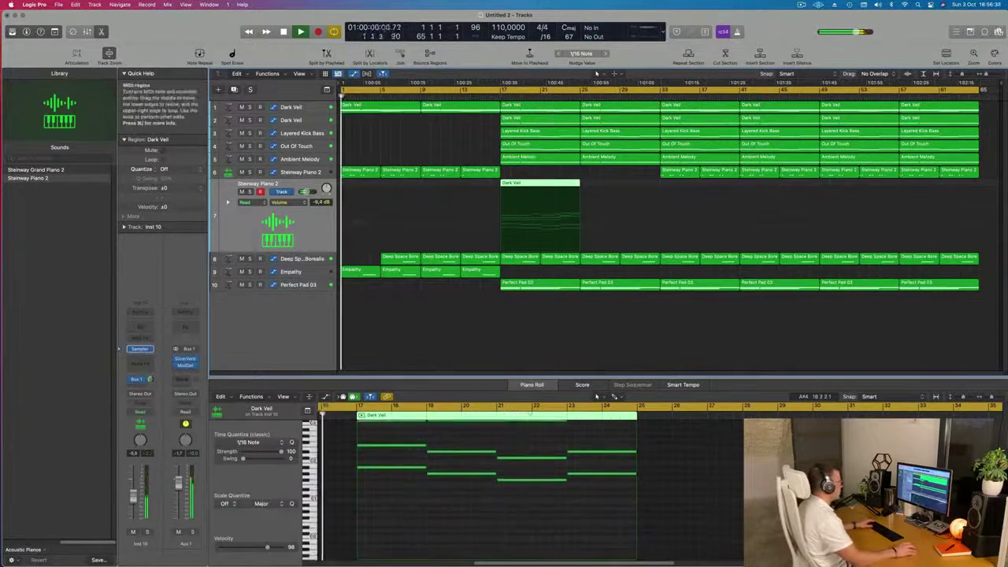
Step: Loop bars 17 to 25 and delete the upper notes of the copied Dark Veil region, keeping only its lowest notes
key(Return)
drag(506, 92, 581, 96)
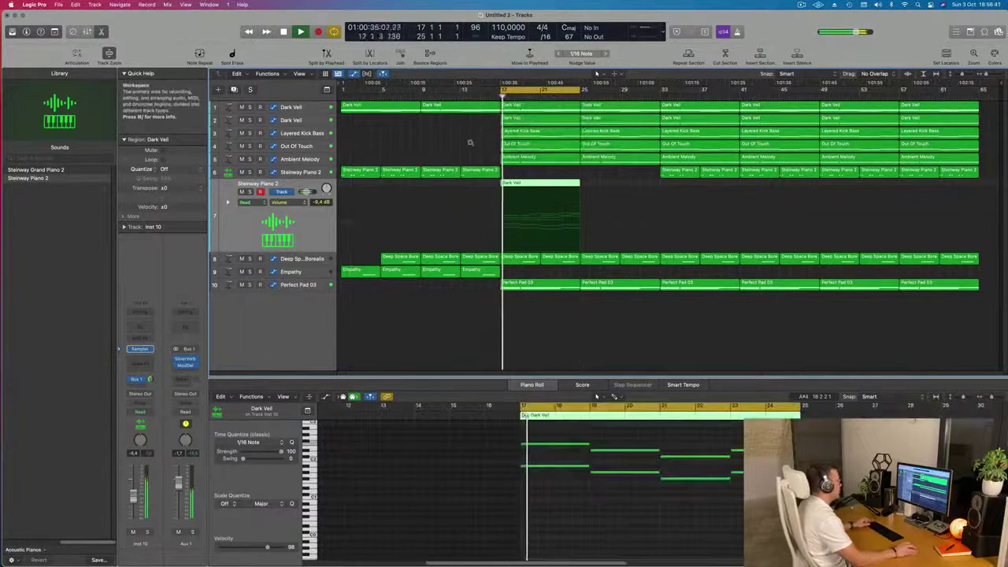
scroll(538, 474, up, 5)
scroll(536, 470, down, 2)
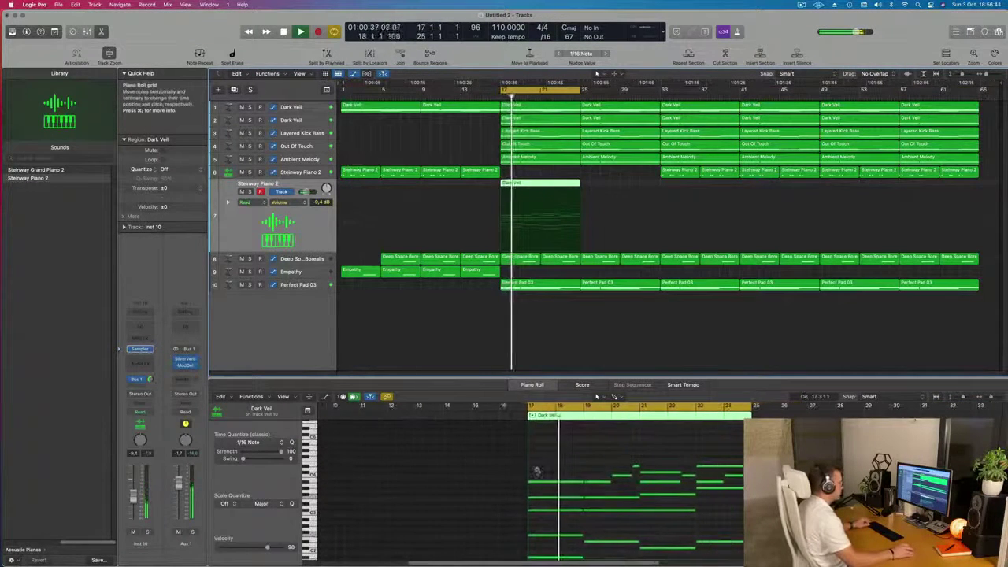
drag(555, 462, 733, 524)
key(Delete)
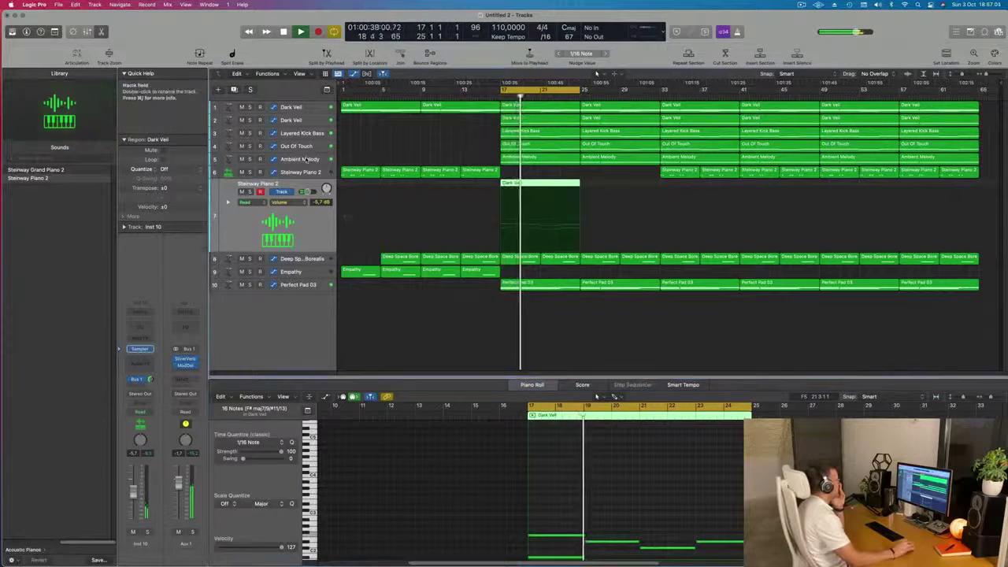
Step: Listen to the Ambient Melody, second Dark Veil and first Dark Veil tracks soloed in turn within the looped section, clearing each solo
key(Up)
click(250, 165)
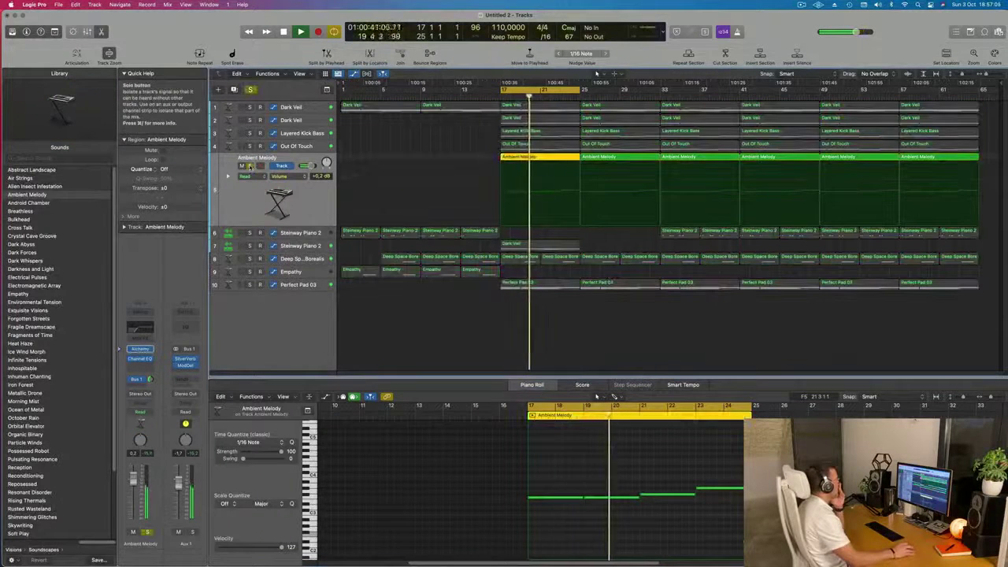
click(250, 166)
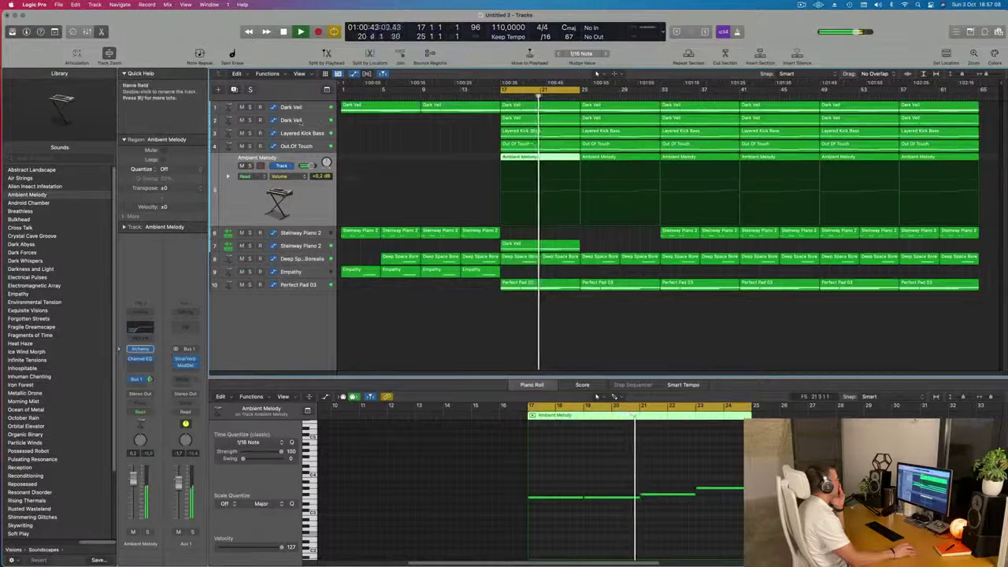
click(296, 120)
click(251, 127)
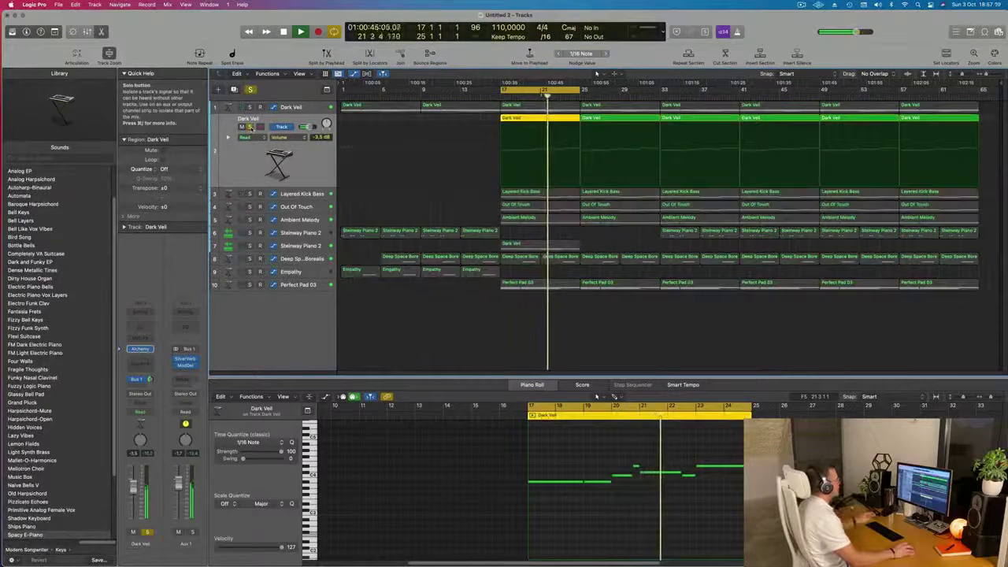
click(250, 126)
click(250, 107)
click(250, 107)
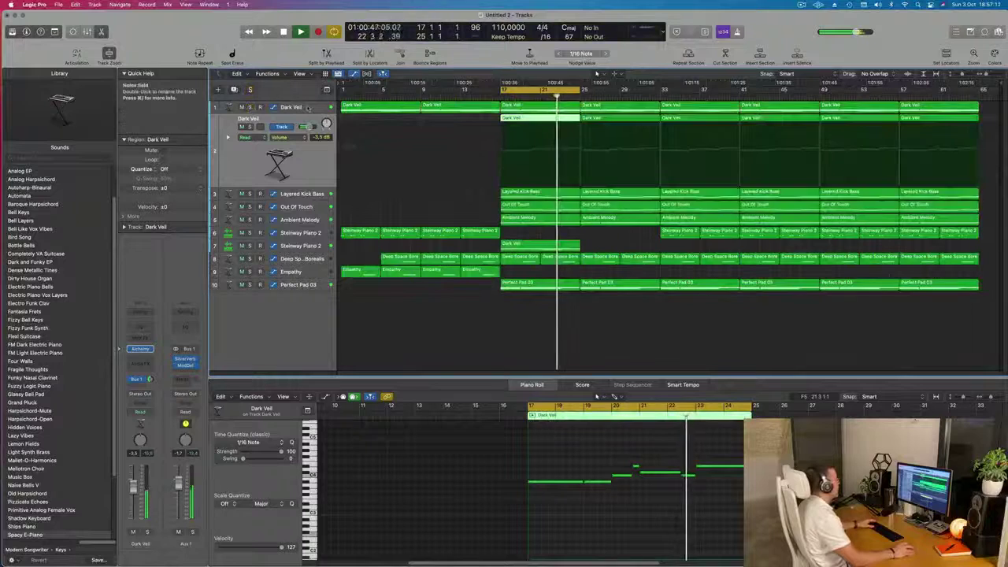
Step: Move the first Dark Veil track's 0 % Cutoff point to bar 17 and raise the automation to 100 % from there onward
click(303, 107)
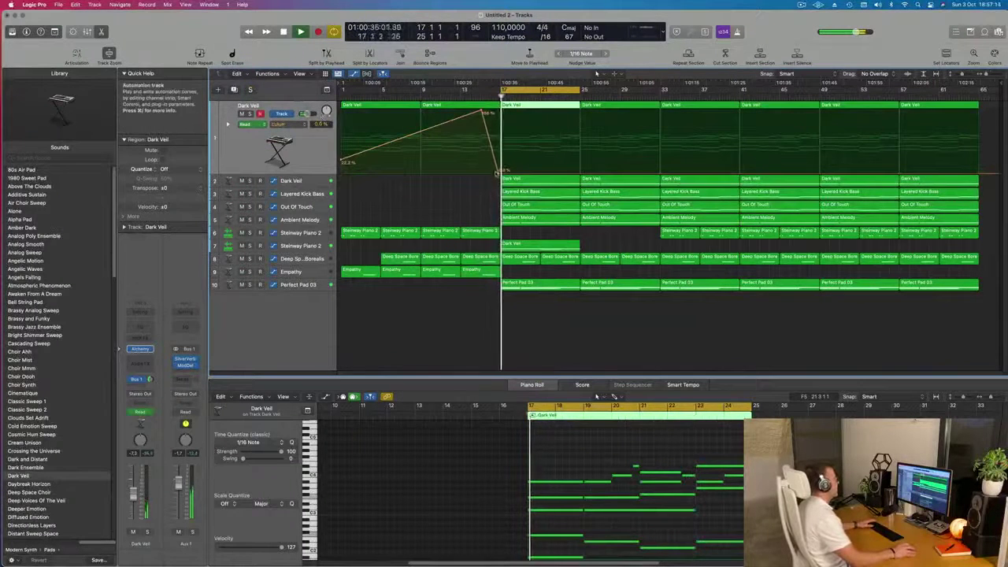
click(501, 170)
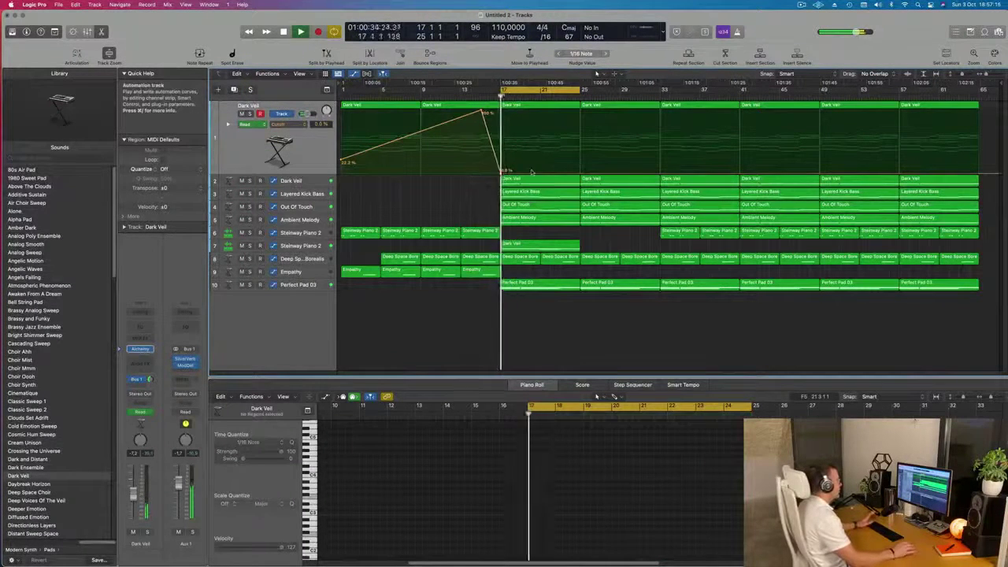
drag(502, 173, 502, 110)
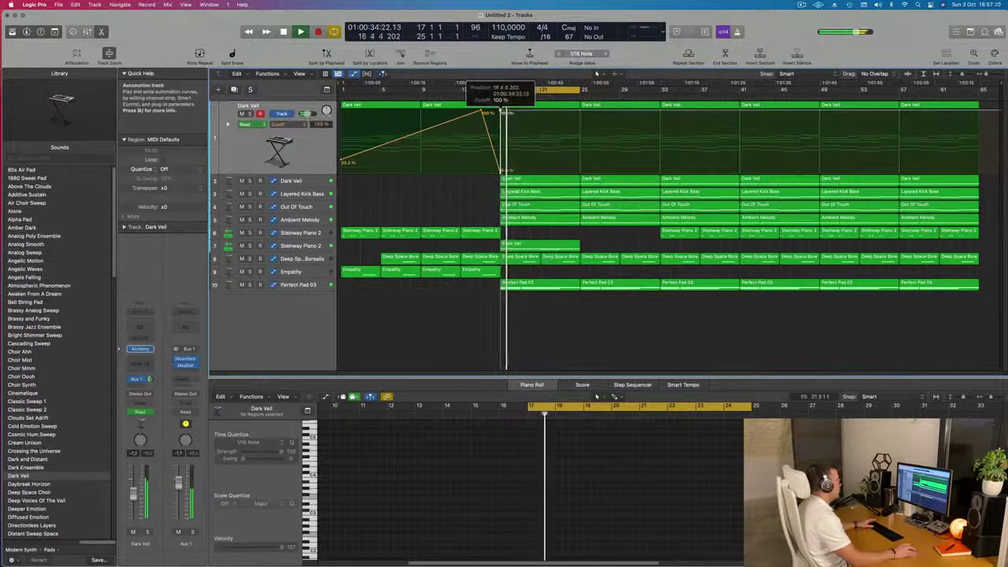
Step: Play back the transition into bar 17 to check the first Dark Veil track's Cutoff automation around its 0 % dip
click(477, 98)
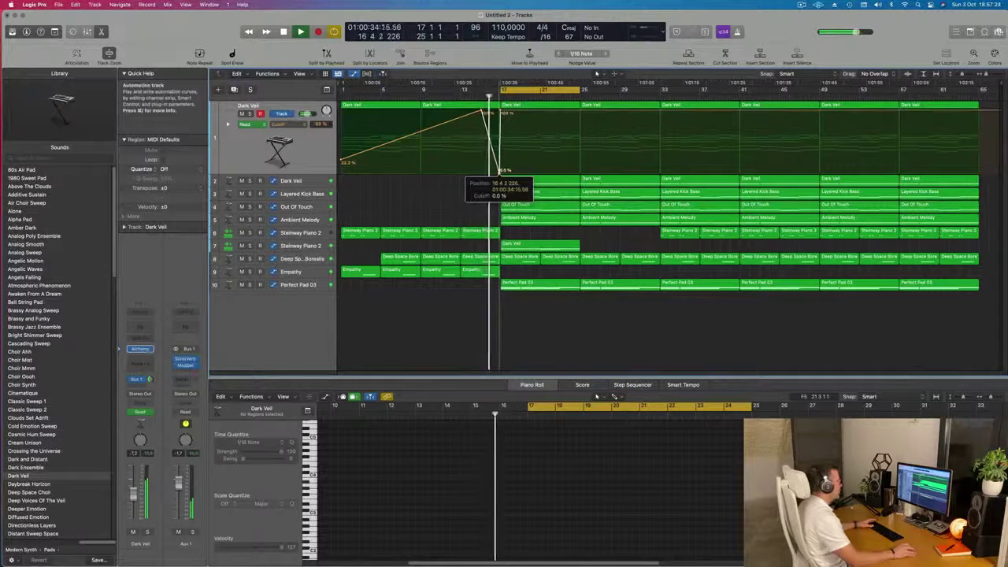
scroll(492, 178, up, 8)
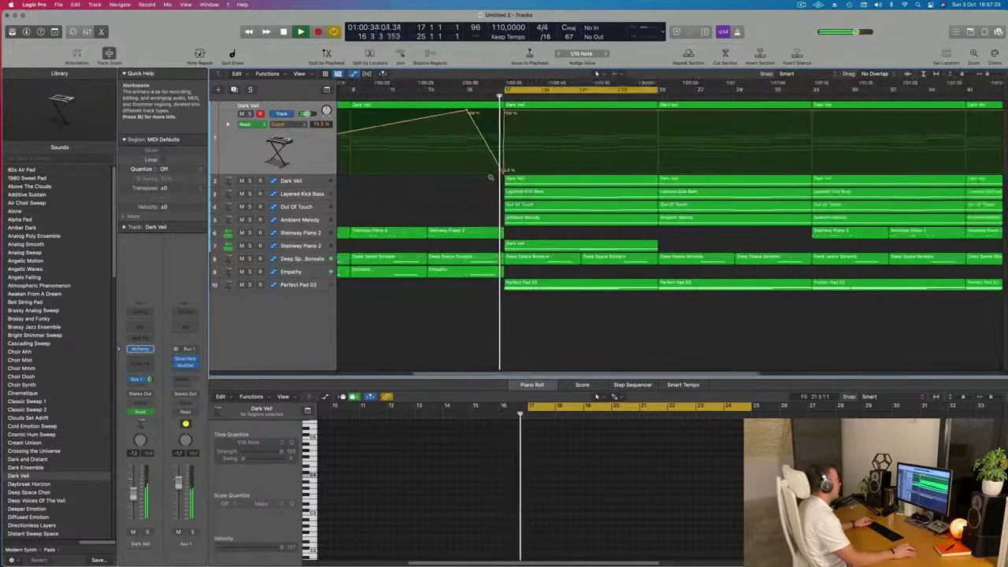
scroll(482, 187, left, 4)
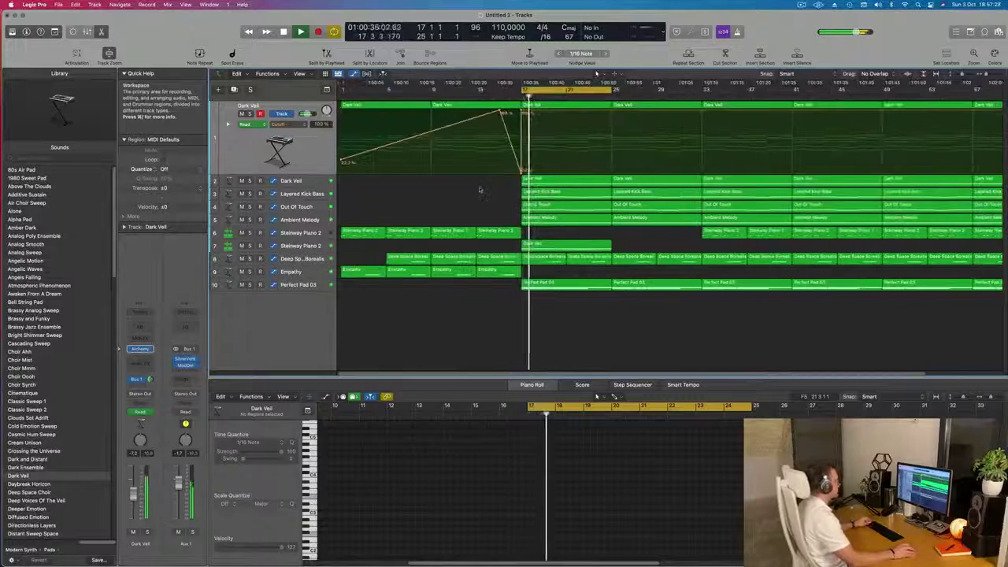
key(super+s)
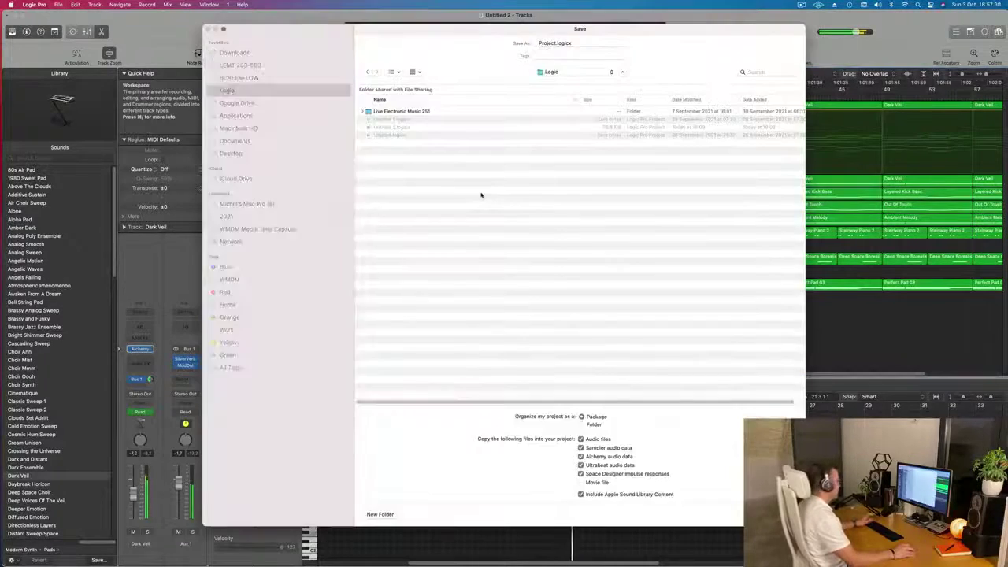
key(Escape)
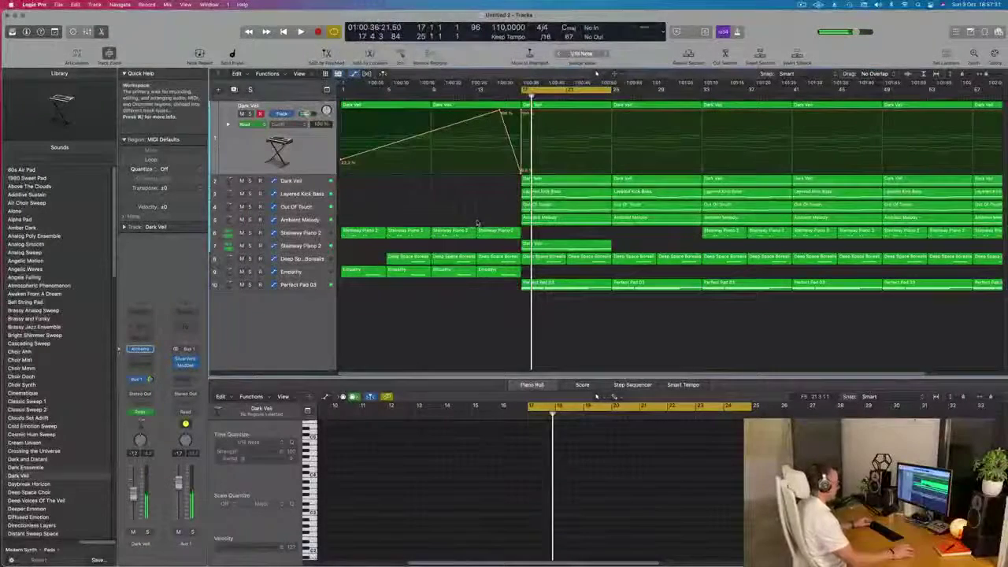
scroll(476, 223, down, 2)
key(space)
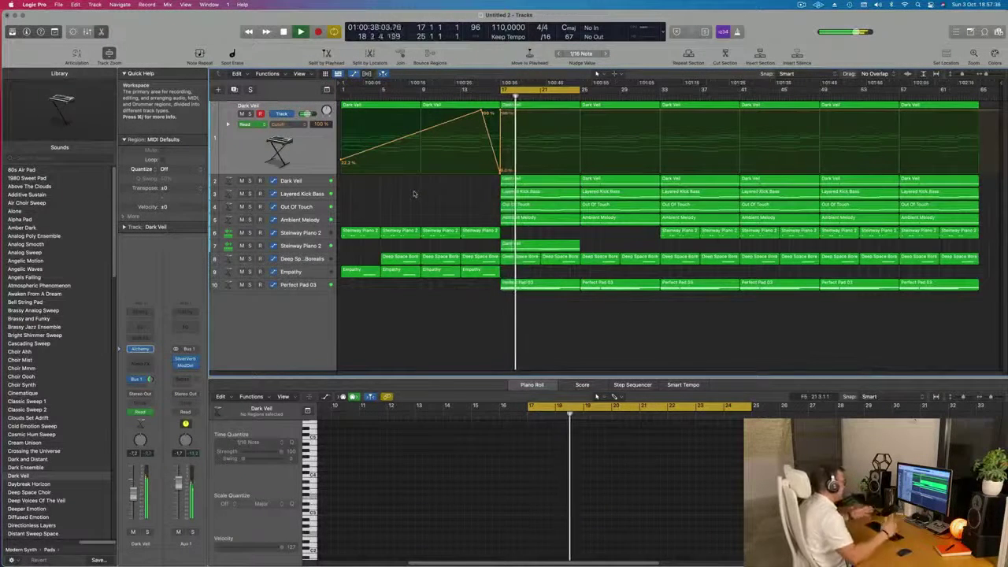
Step: Listen to the lower Steinway Piano 2 track in solo, clear the solo, and repeat its Dark Veil region once into bars 25 to 33
click(317, 246)
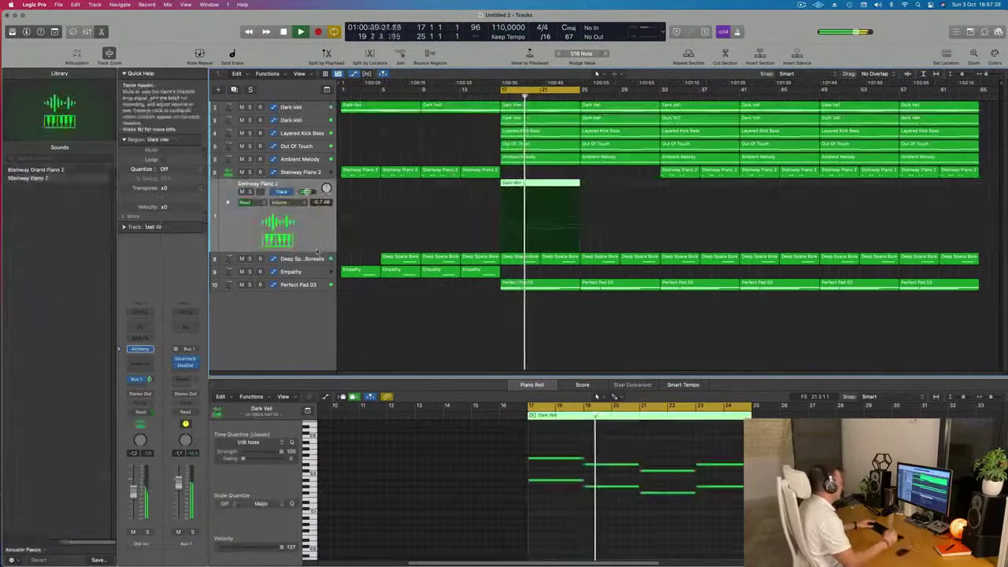
click(482, 346)
click(250, 192)
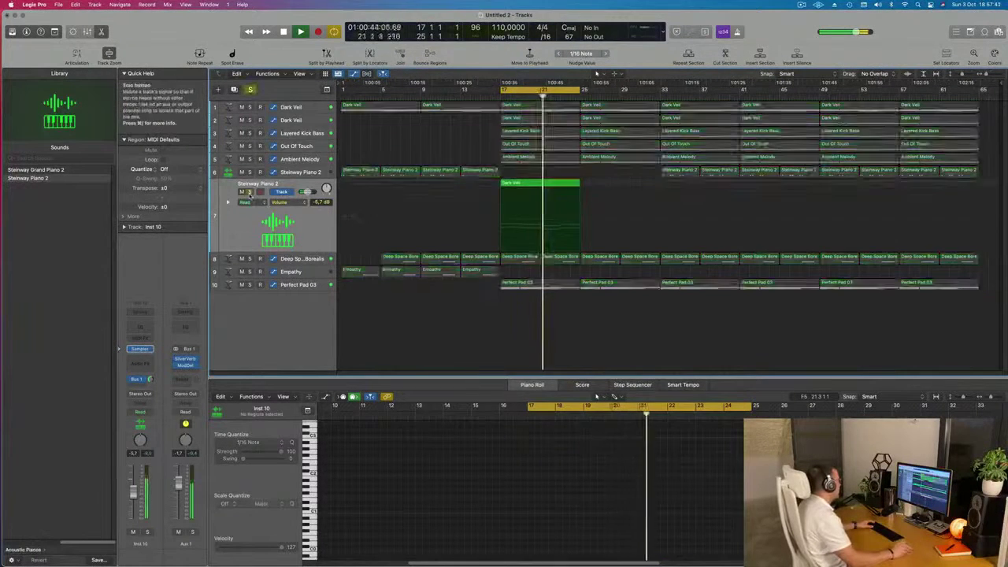
click(249, 192)
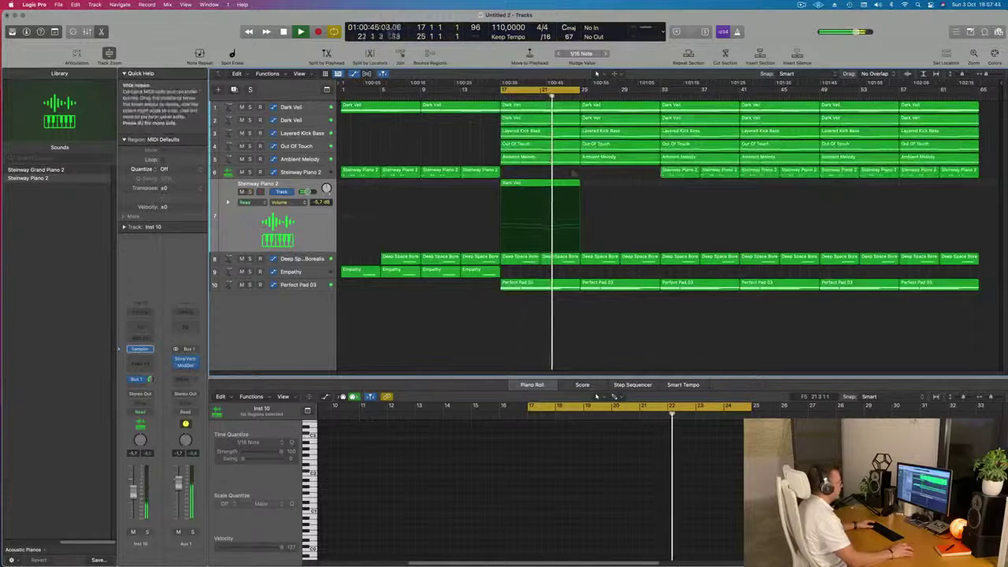
click(541, 192)
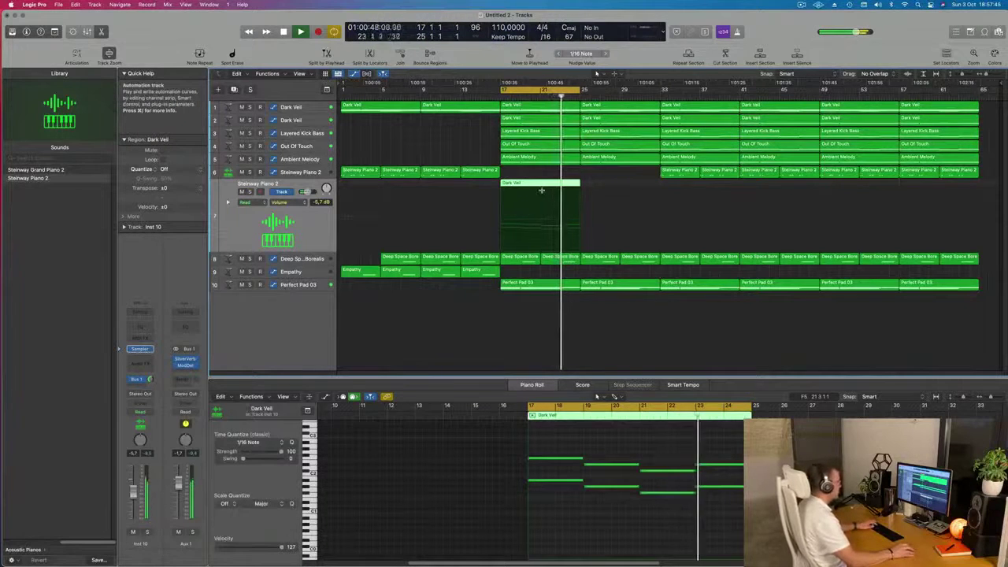
key(super+r)
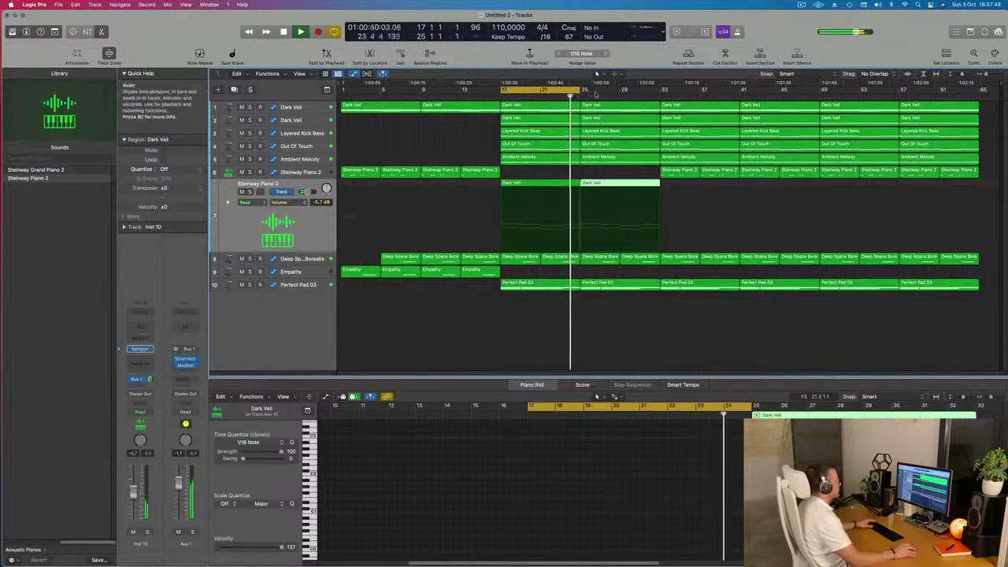
Step: Duplicate the upper Steinway Piano 2 track and open Musical Typing for the new track, moved clear of the looped bars
click(295, 173)
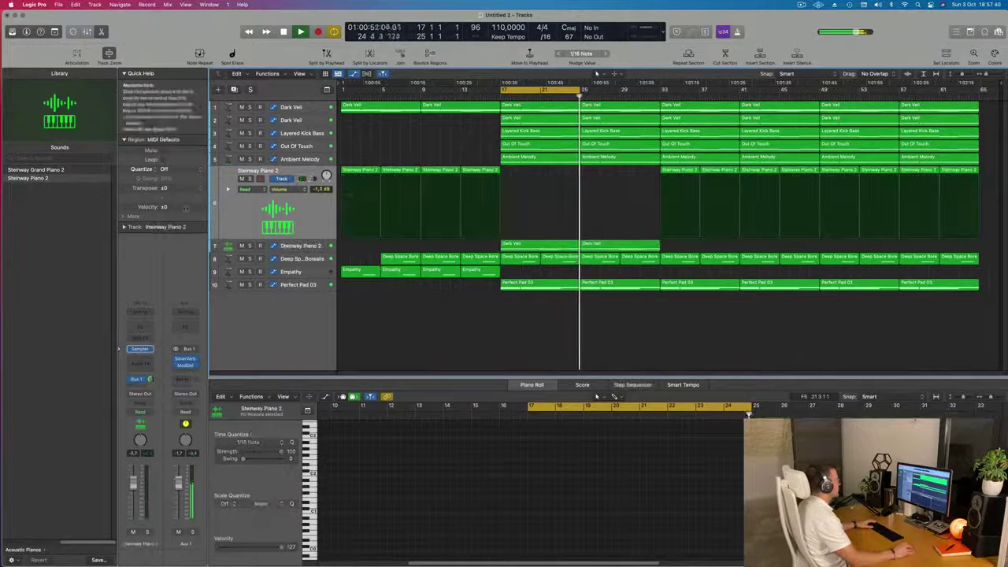
click(234, 89)
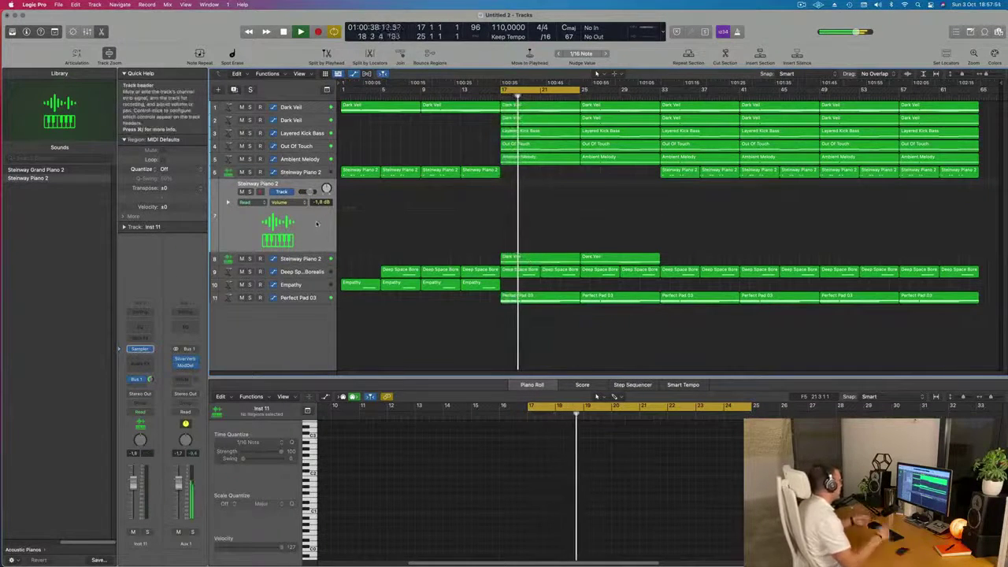
key(space)
key(space)
key(super+k)
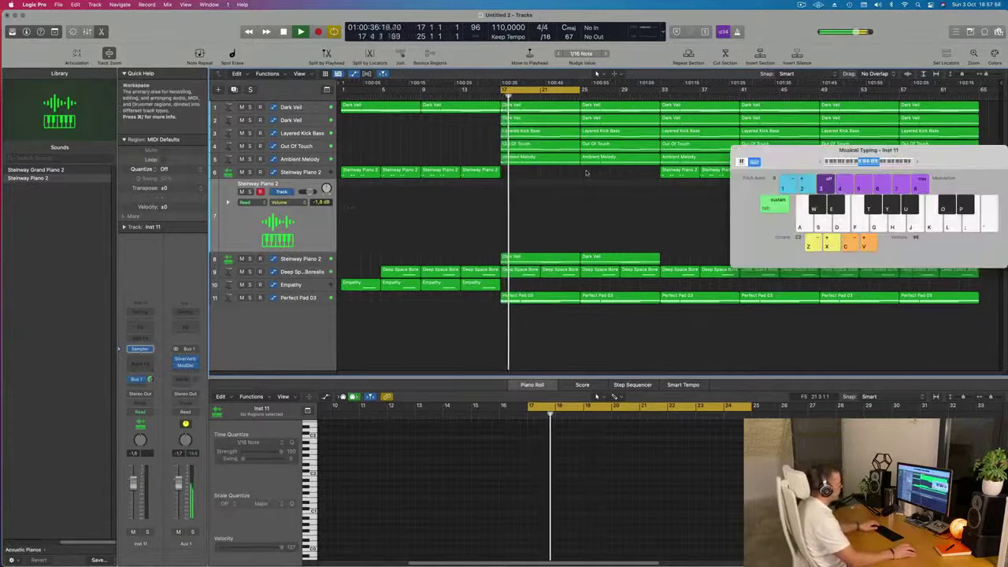
drag(916, 163, 760, 168)
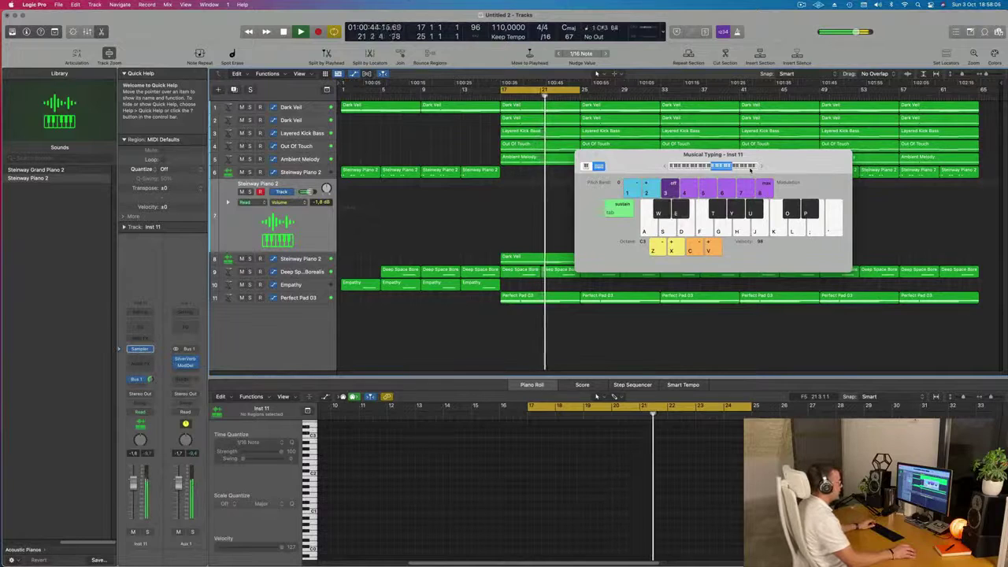
Step: Try out piano notes in different octaves over the looped section, settling on octave C4, and hide the inspector
key(w)
key(e)
click(762, 167)
key(w)
key(e)
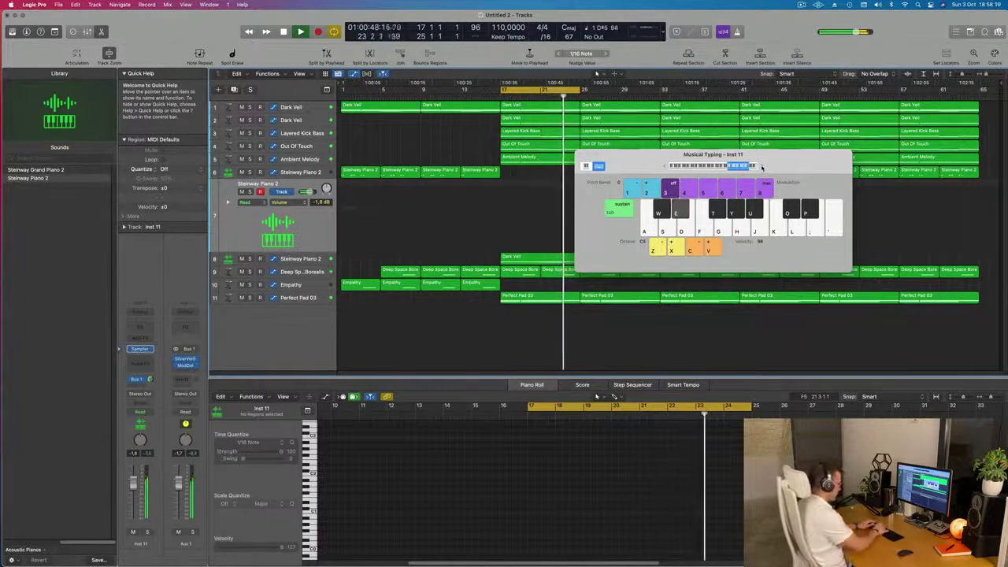
key(w)
key(e)
key(w)
key(e)
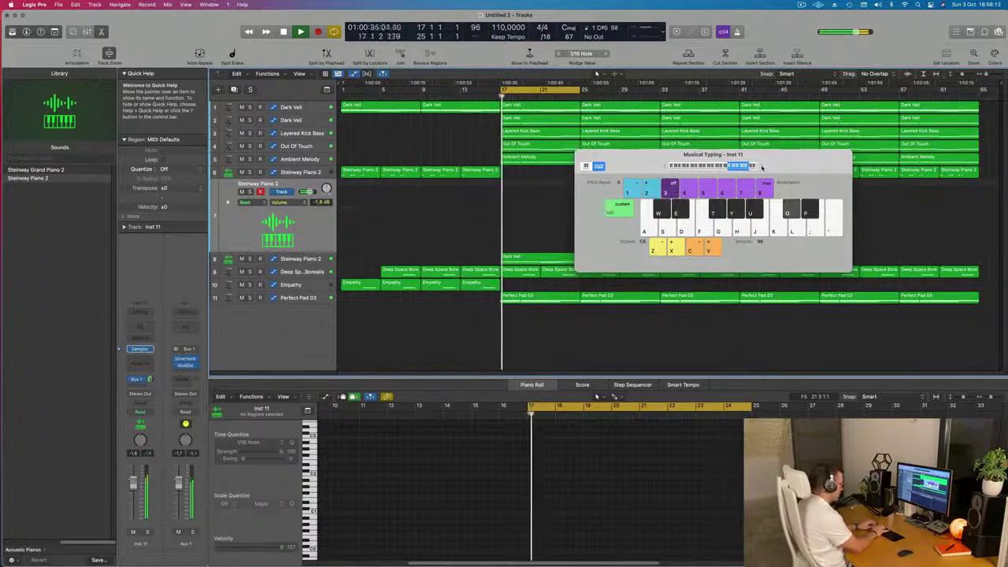
key(u)
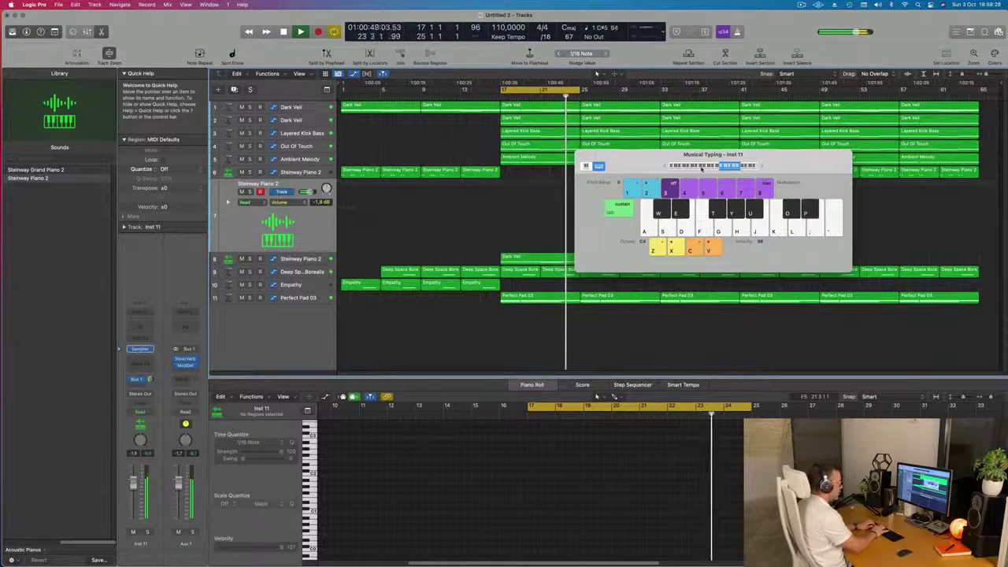
key(i)
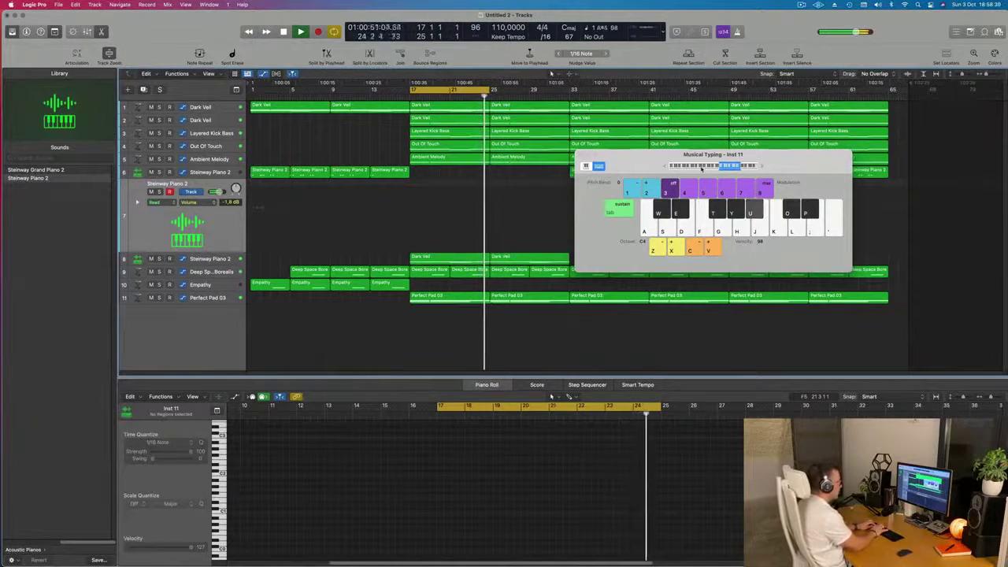
Step: Try recording a piano melody on the new Steinway Piano 2 track across the looped bars 17 to 25
key(r)
key(o)
key(o)
key(o)
key(u)
key(o)
key(o)
key(u)
key(o)
key(o)
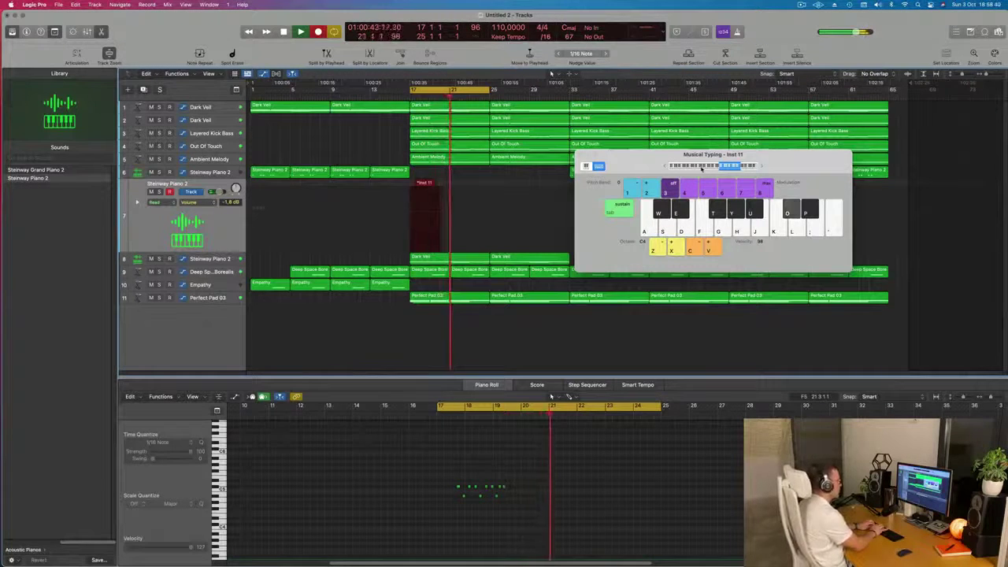
key(a)
key(s)
key(k)
key(u)
key(o)
key(u)
key(o)
key(t)
key(t)
key(y)
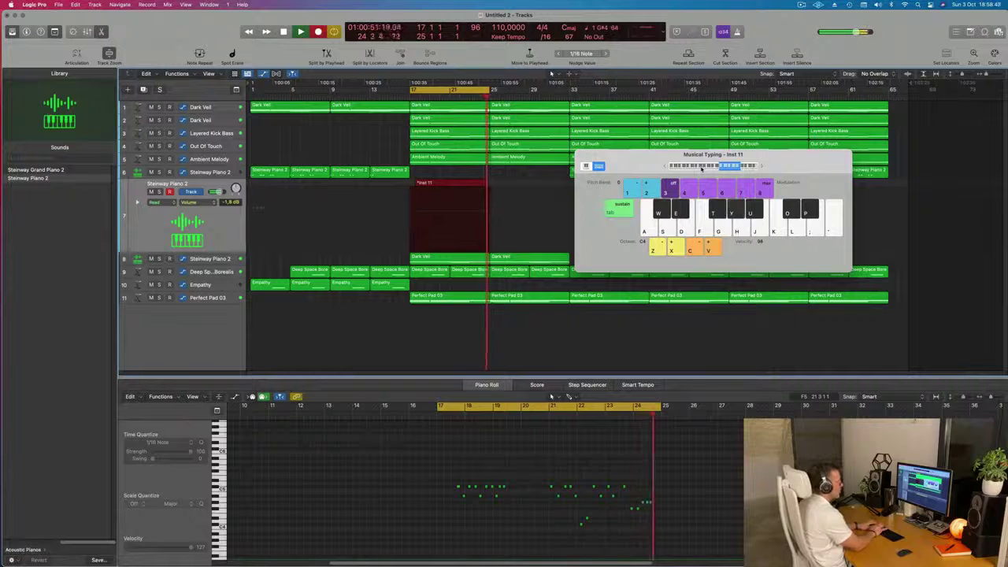
key(space)
Step: Overdub a second pass from bar 17 on the new piano track, and delete the recorded region
key(space)
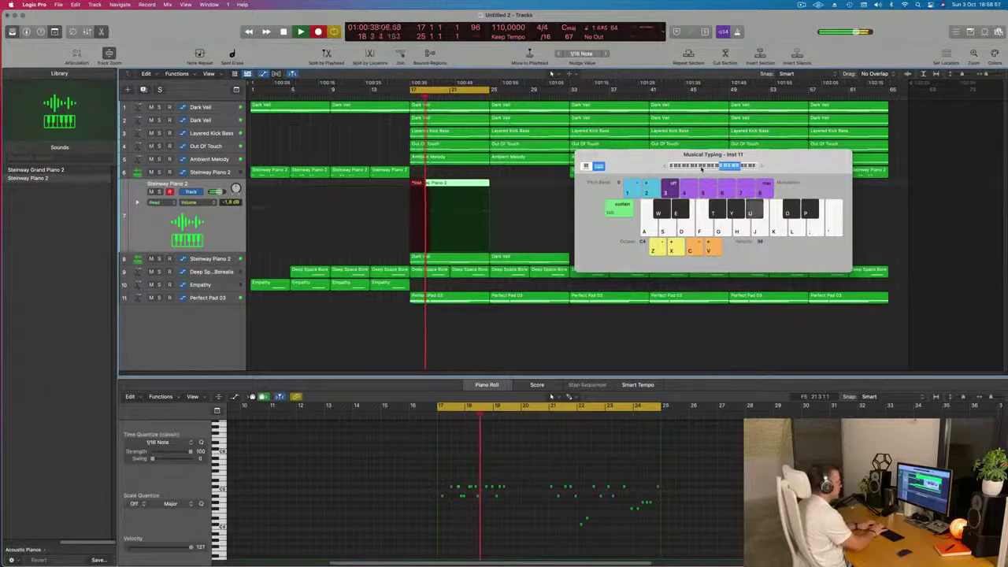
key(u)
key(o)
key(o)
key(o)
key(u)
key(o)
key(o)
key(u)
key(o)
key(space)
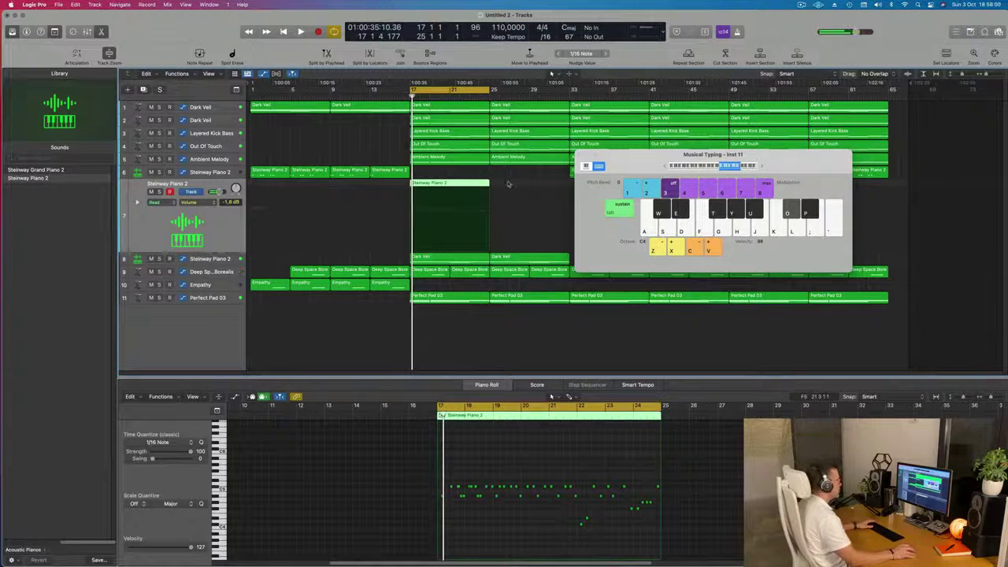
key(Delete)
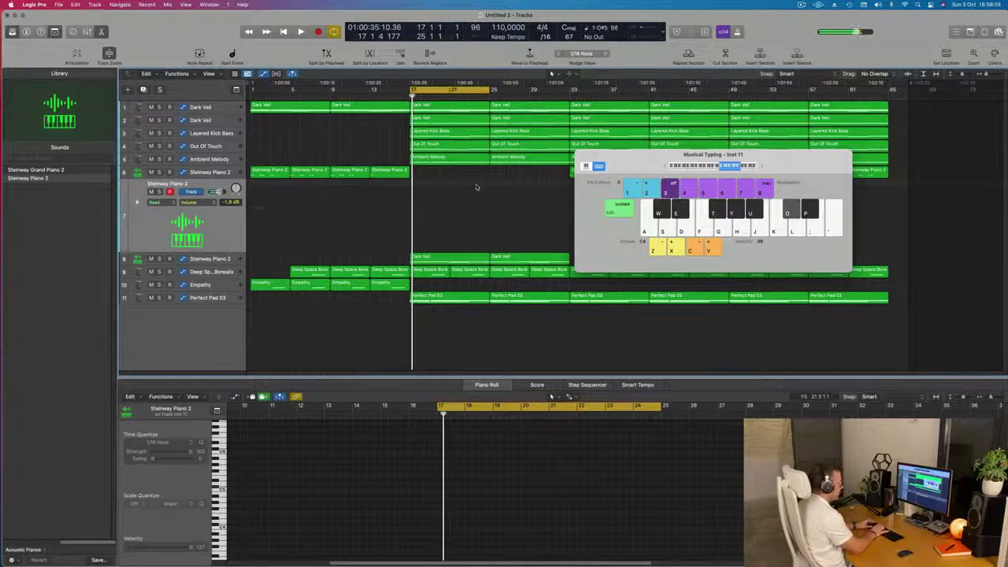
Step: Record a new piano melody take on the duplicated Steinway Piano 2 track from bar 16 through bar 25
key(r)
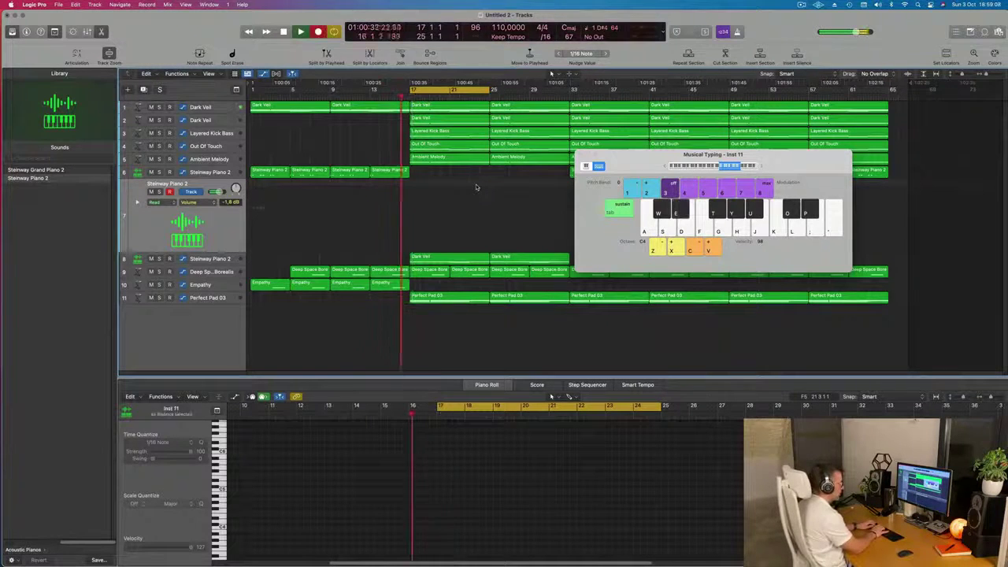
key(t)
key(t)
key(y)
key(y)
key(y)
key(o)
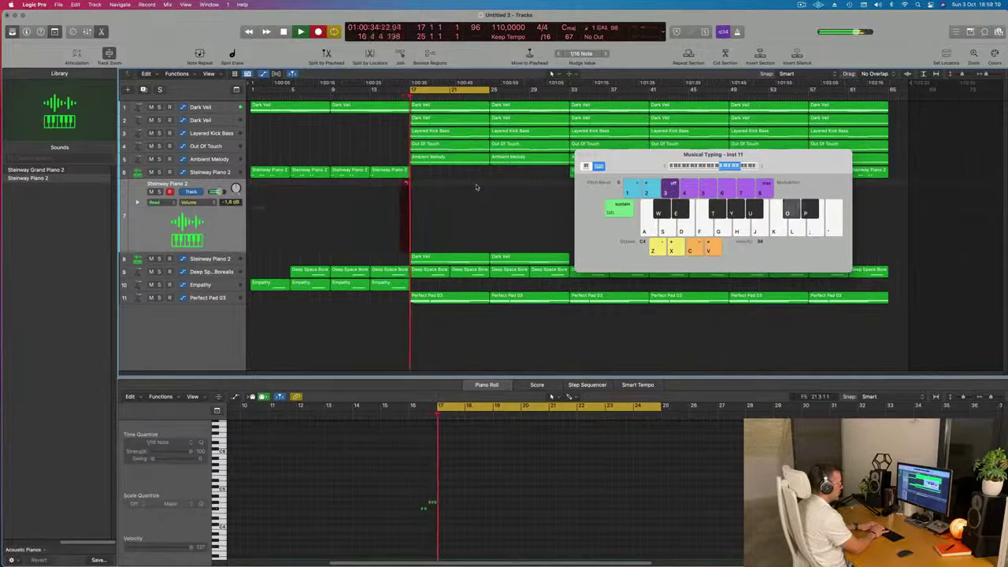
key(y)
key(o)
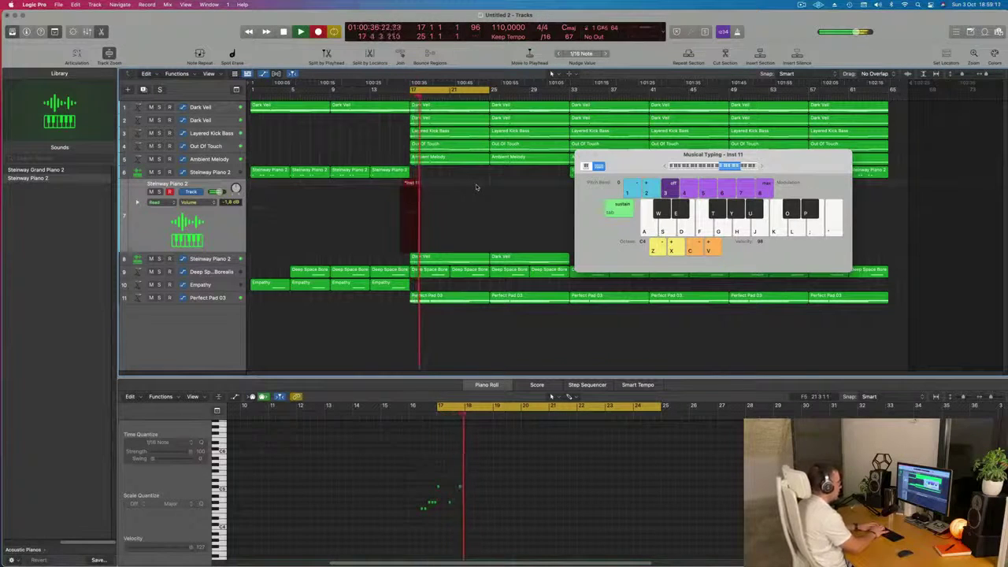
key(y)
key(o)
key(o)
key(y)
key(y)
key(y)
key(t)
key(t)
key(y)
key(u)
key(u)
key(u)
key(o)
key(u)
key(o)
key(u)
key(o)
key(o)
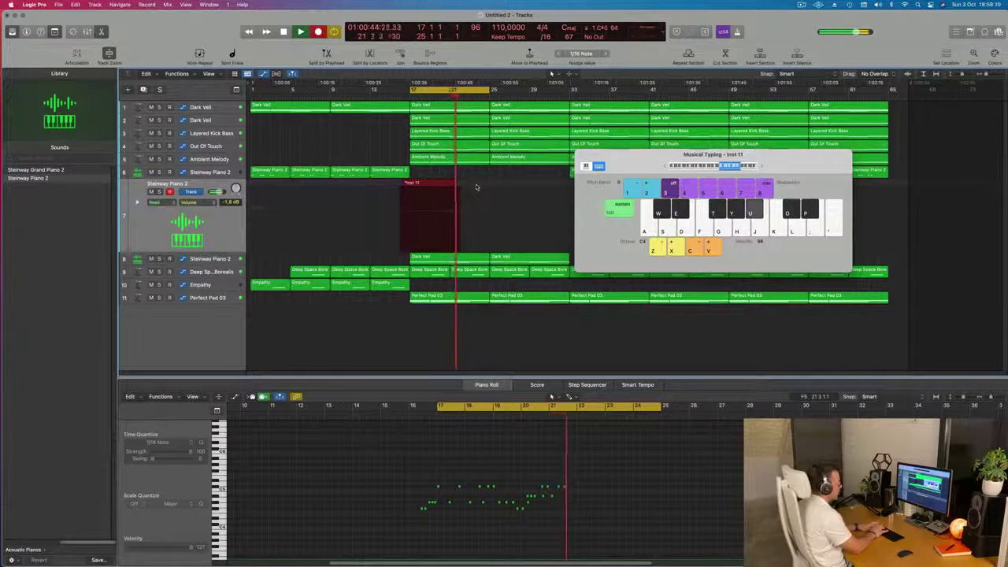
key(u)
key(o)
key(o)
key(o)
key(o)
key(o)
key(o)
key(u)
key(o)
key(o)
key(space)
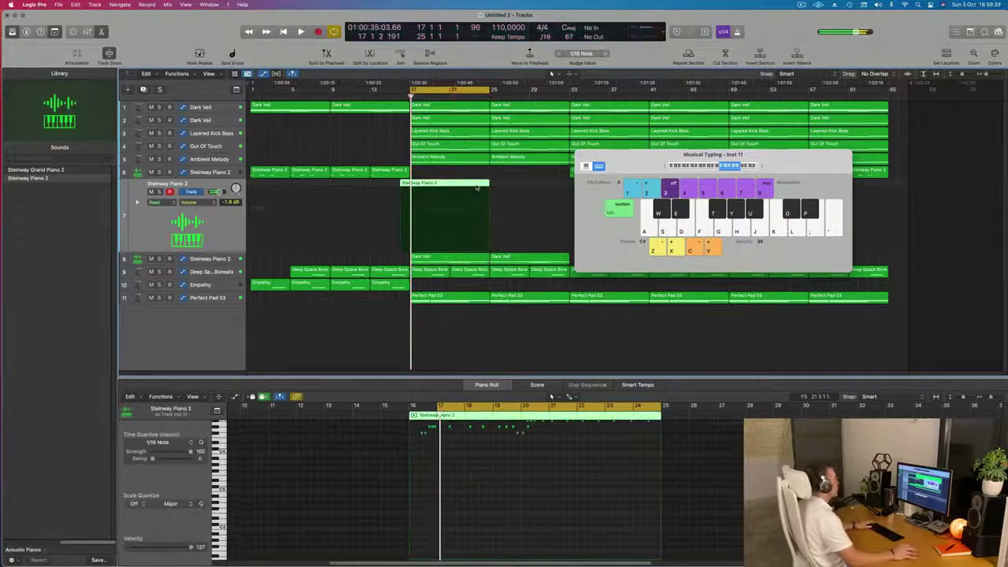
Step: Cut the recorded piano region, keep only its last three bars, and move them to start at bar 17
super+double_click(458, 182)
click(433, 184)
key(BackSpace)
drag(465, 182, 413, 183)
Step: Listen to the moved piano phrase from bar 17 and examine its notes up close in the Piano Roll
key(space)
click(480, 522)
key(space)
key(space)
scroll(479, 522, up, 3)
scroll(480, 522, up, 4)
scroll(465, 518, up, 2)
key(space)
scroll(464, 519, left, 4)
key(space)
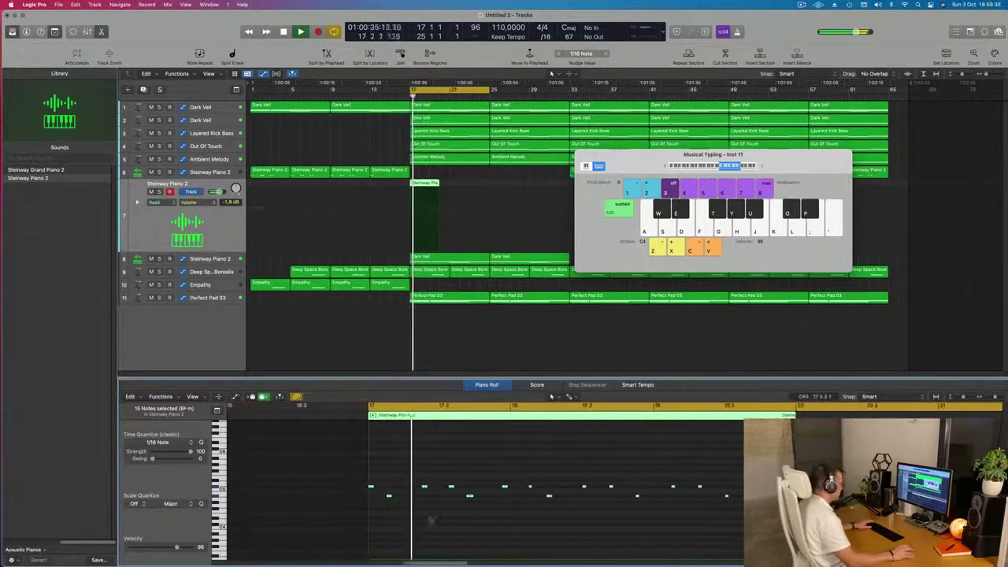
Step: Delete the phrase's first two notes and move the following five notes back to start at bar 17
key(Delete)
drag(404, 476, 540, 560)
drag(423, 477, 370, 479)
key(space)
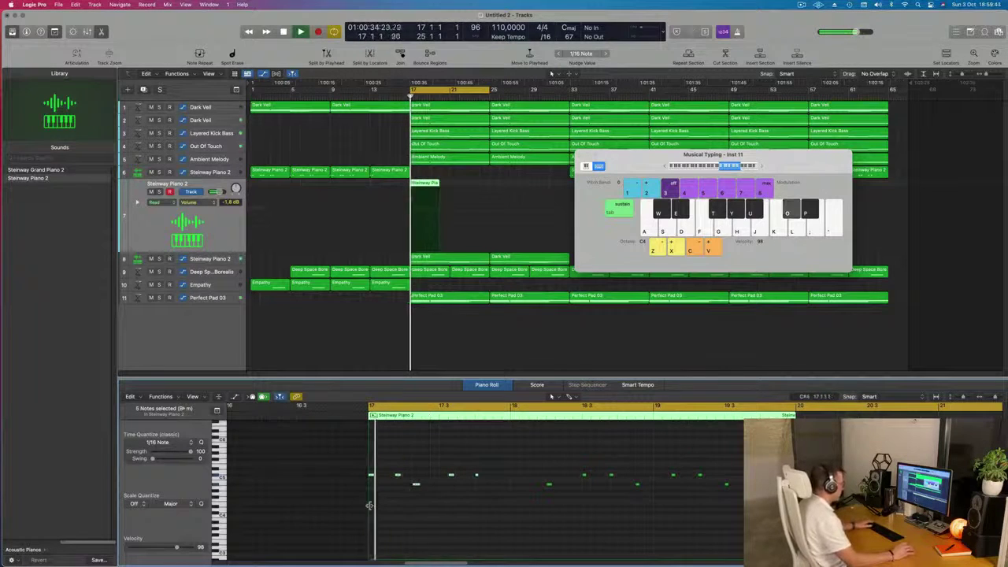
Step: Adjust the timing of the phrase's second note in bar 17 and delay the lower third note by about a sixteenth
scroll(405, 526, up, 2)
key(space)
key(space)
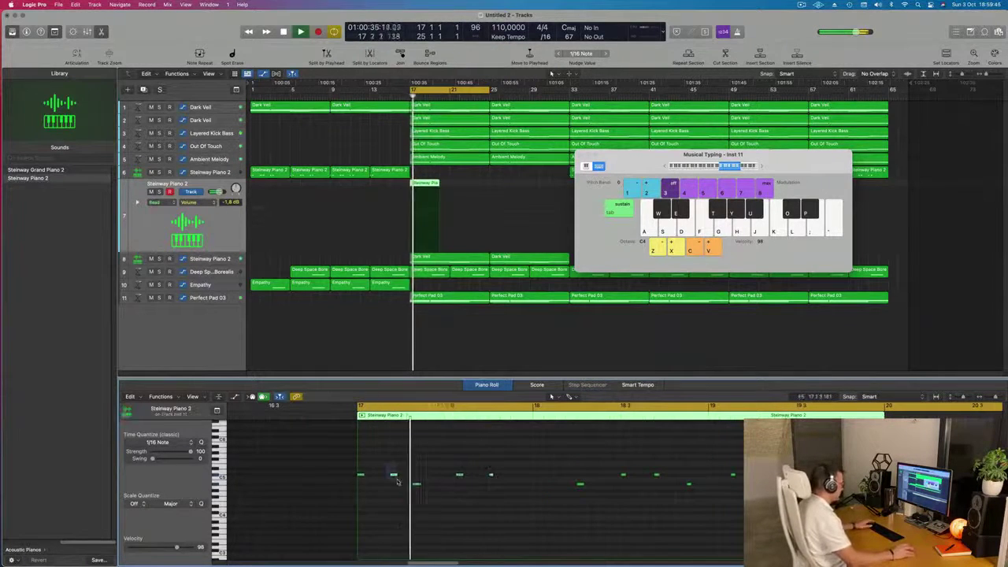
key(space)
click(397, 481)
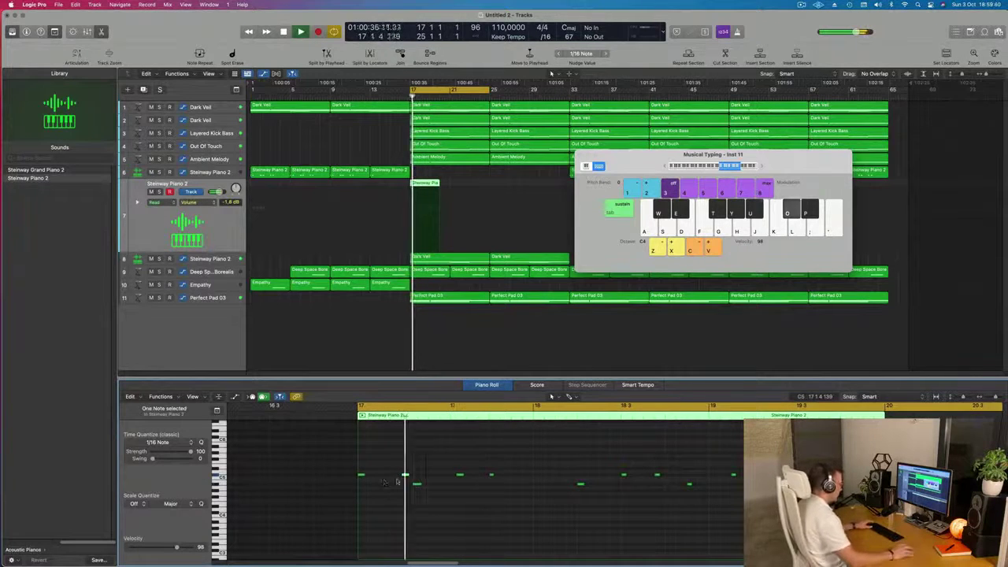
drag(405, 478, 395, 477)
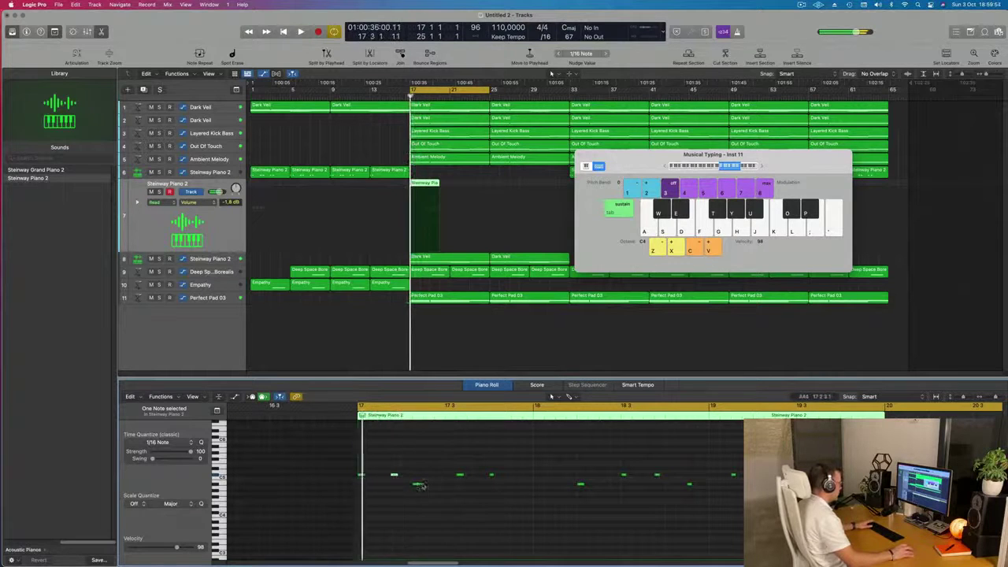
drag(417, 485, 428, 486)
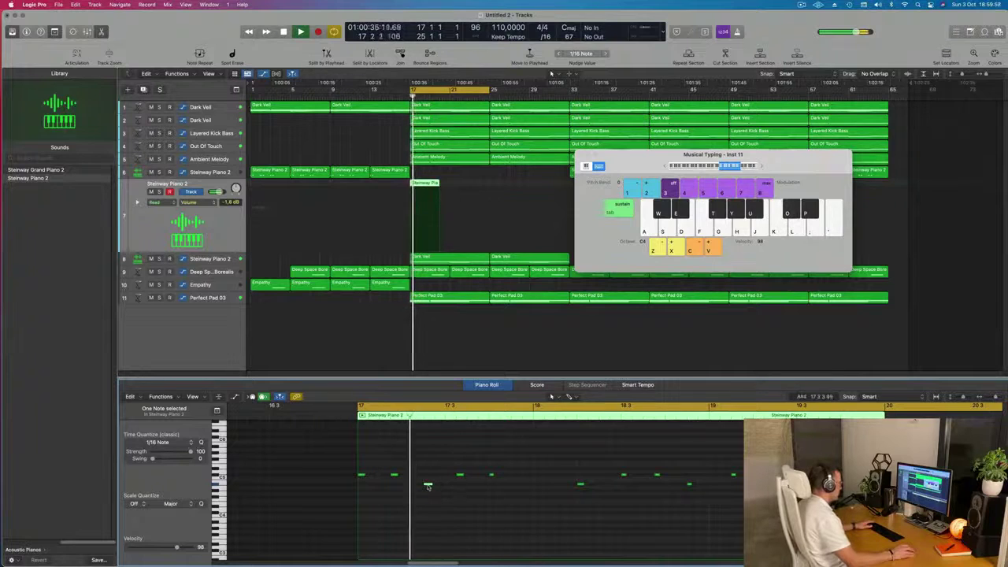
Step: Try retiming the second and third notes in bar 17 and shifting the phrase's first four notes about a sixteenth later
drag(427, 486, 378, 500)
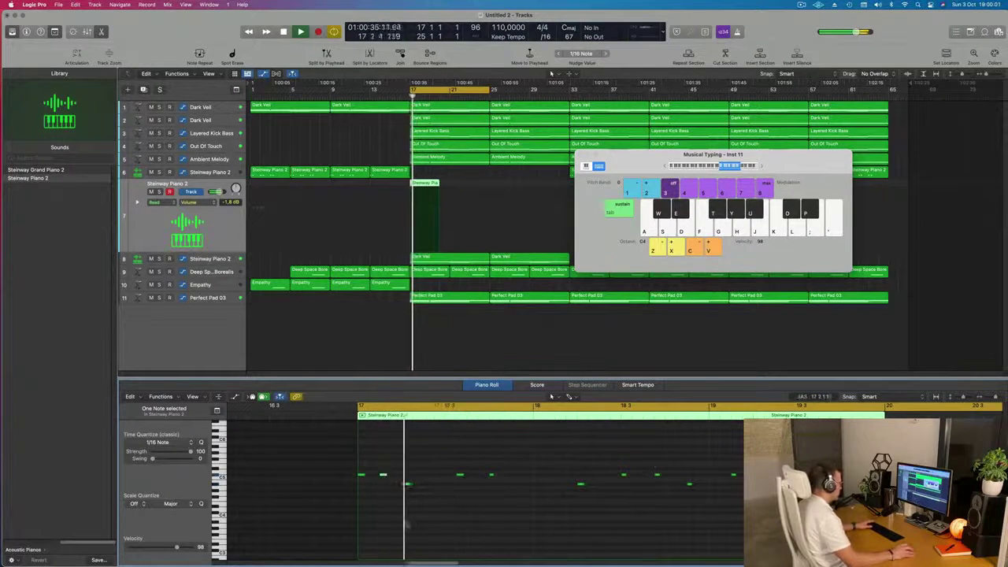
drag(386, 476, 422, 486)
key(space)
drag(360, 466, 480, 499)
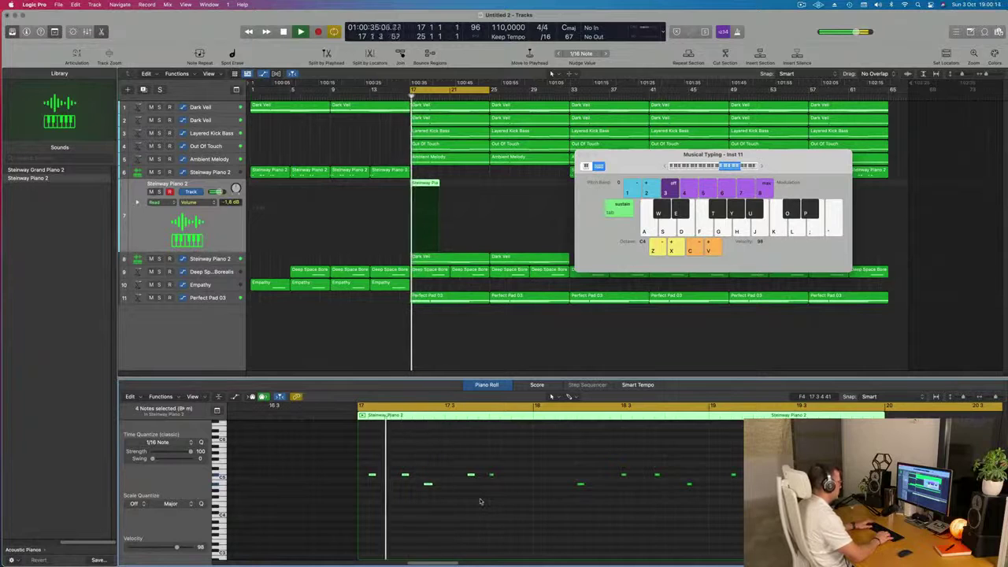
key(space)
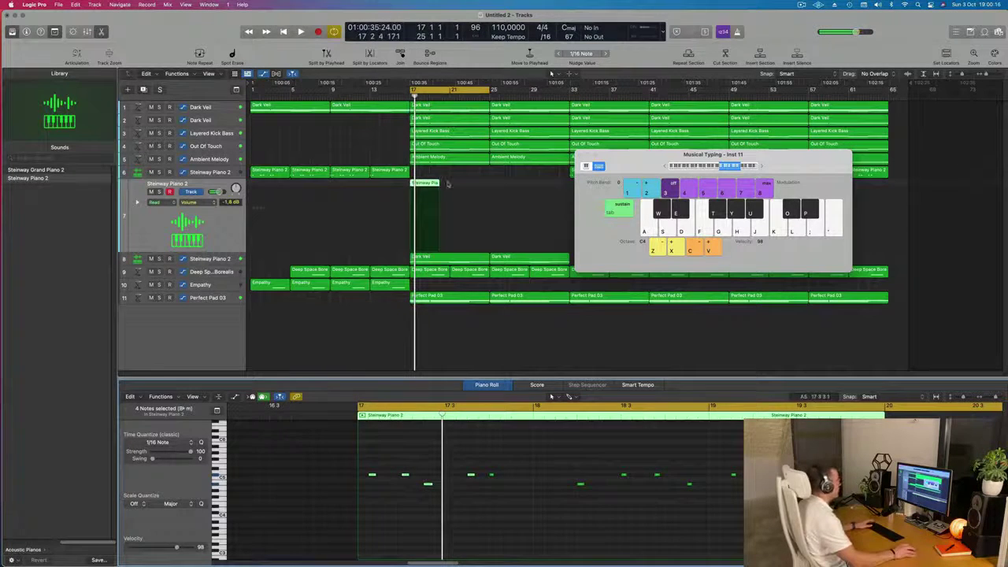
Step: Delete the edited piano phrase and record a new take over bars 17 to 25, repeating a high note broken up by a lower one
key(Delete)
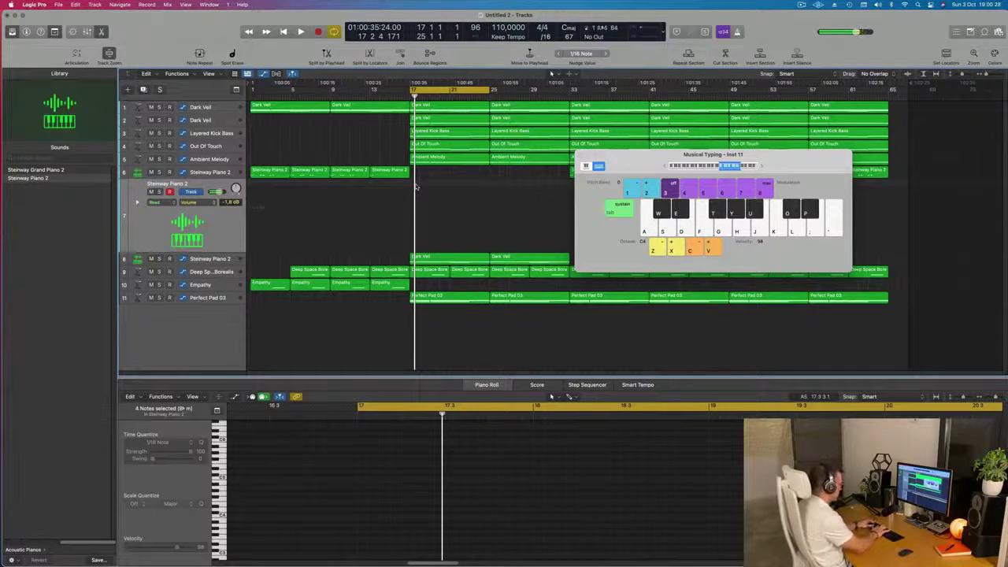
key(space)
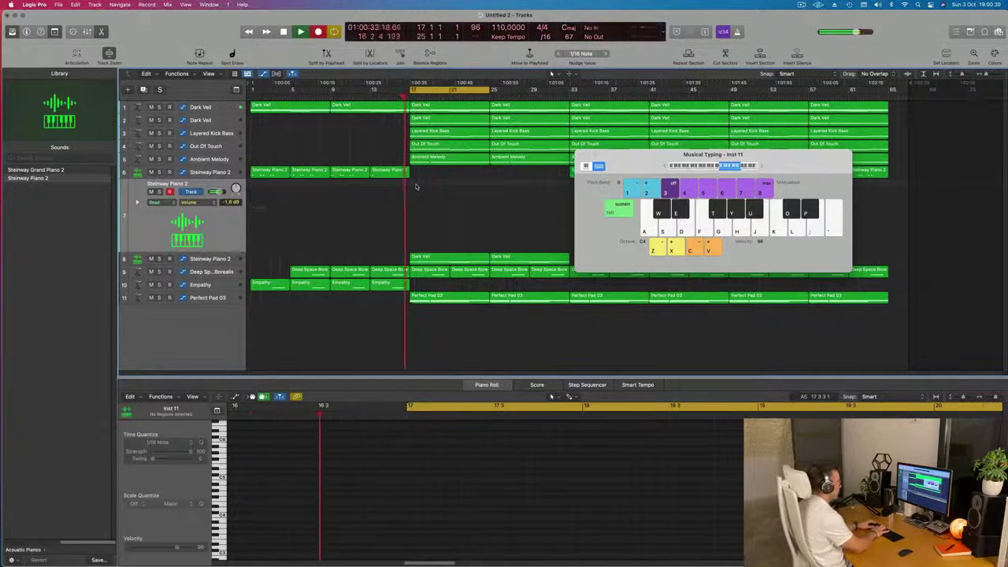
key(o)
key(o)
key(u)
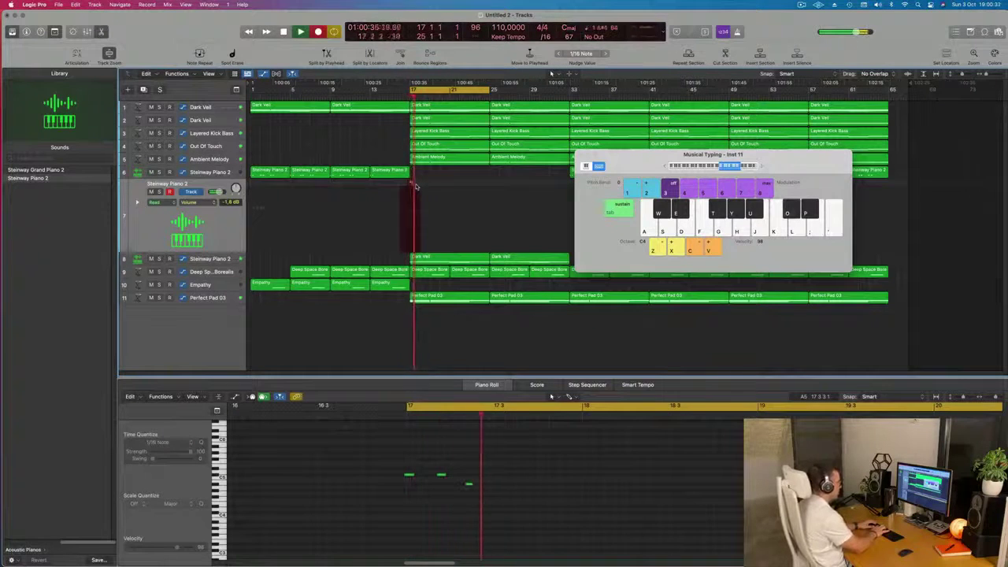
key(o)
key(u)
key(o)
key(o)
key(u)
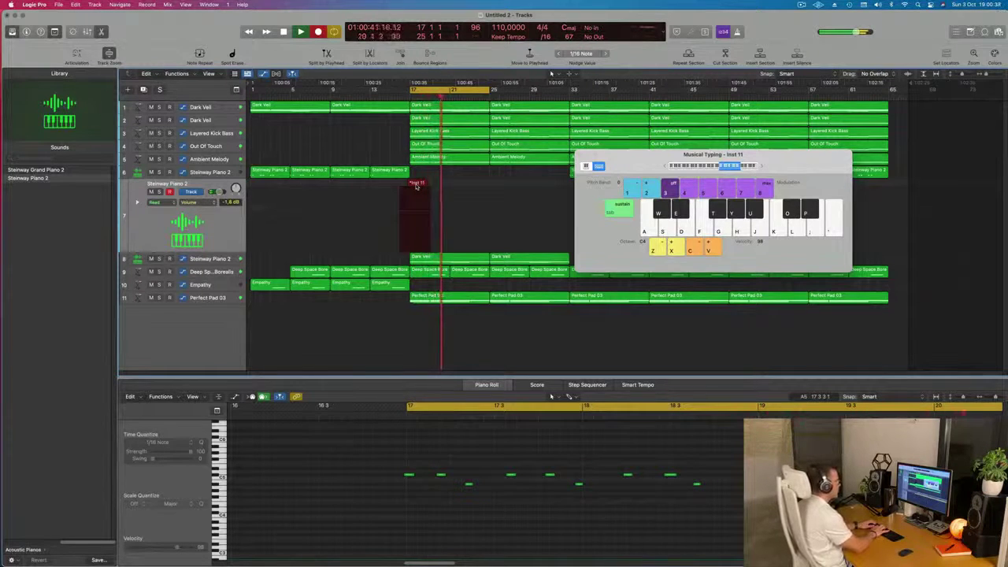
key(o)
key(o)
key(u)
key(o)
key(o)
key(o)
key(u)
key(o)
key(o)
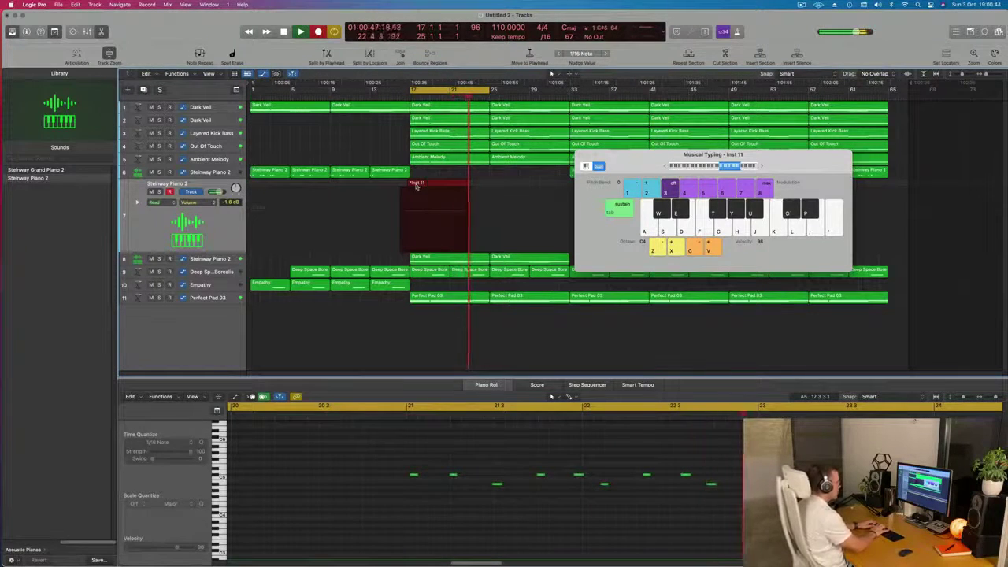
key(u)
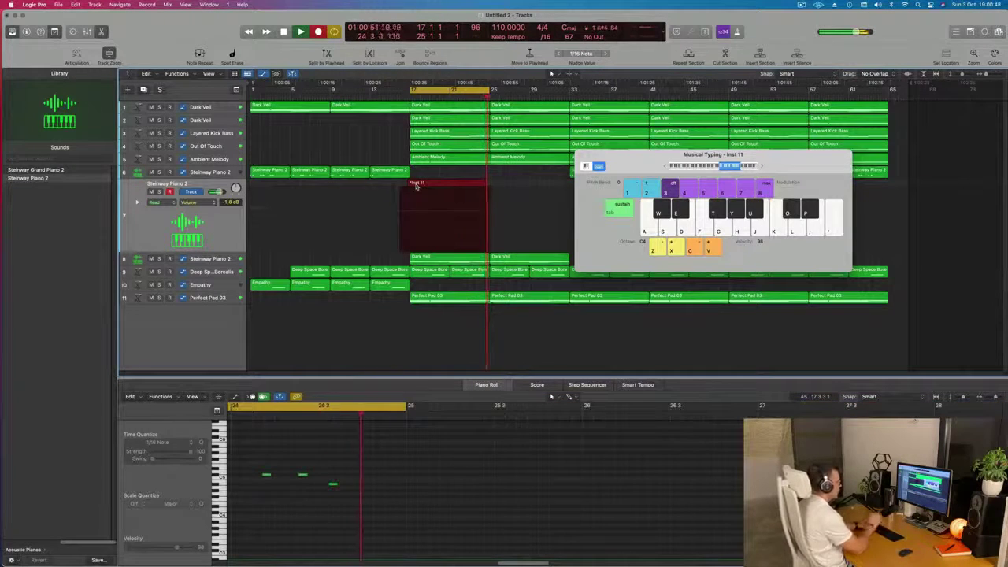
key(space)
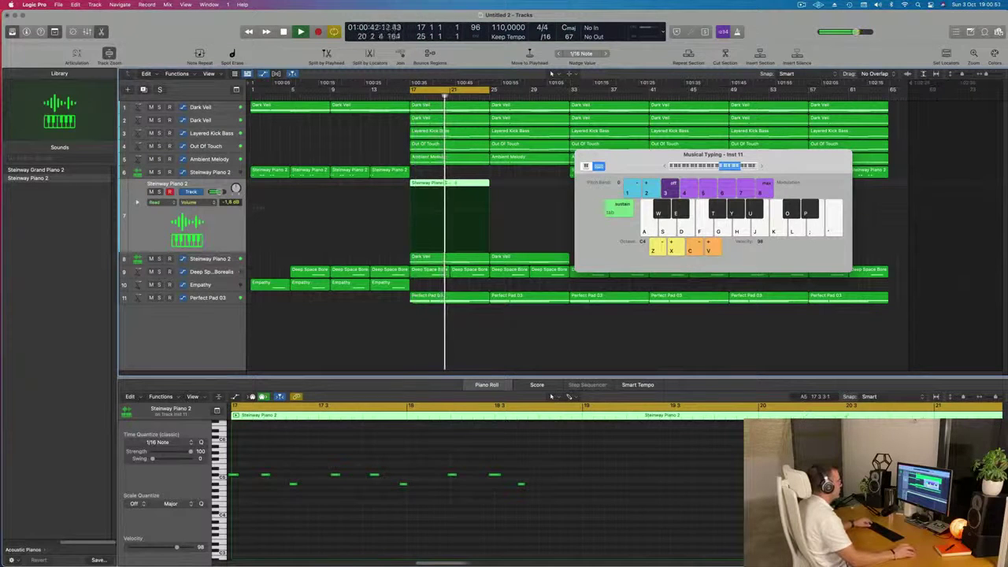
Step: Split the new piano region at bar 21, delete its first half, and move the second half to start at bar 17
super+double_click(450, 183)
click(446, 188)
key(BackSpace)
click(461, 189)
drag(461, 188, 437, 189)
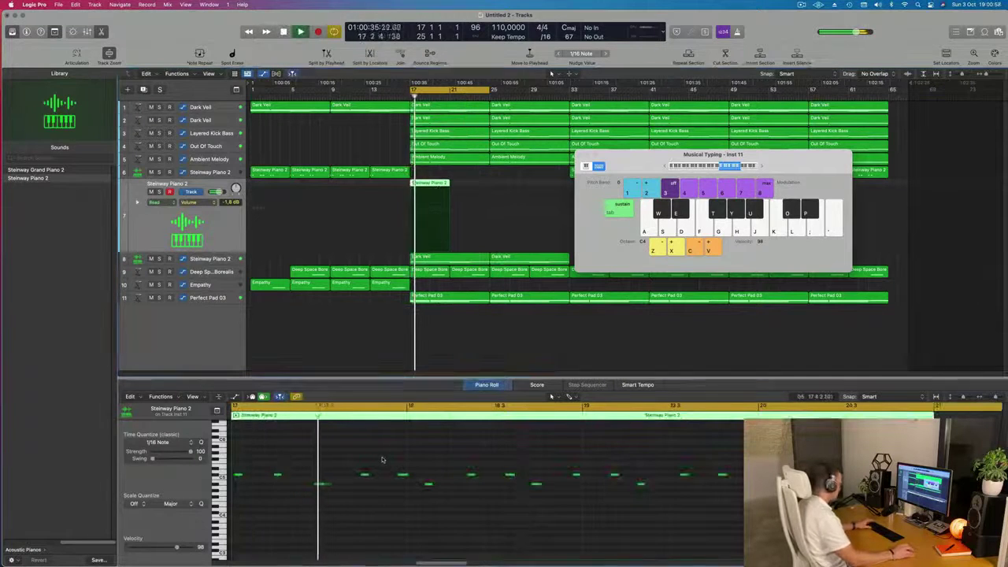
Step: Quantize all notes of the four-bar piano phrase to 1/16 notes and play it from bar 17
key(super+a)
key(q)
key(space)
key(space)
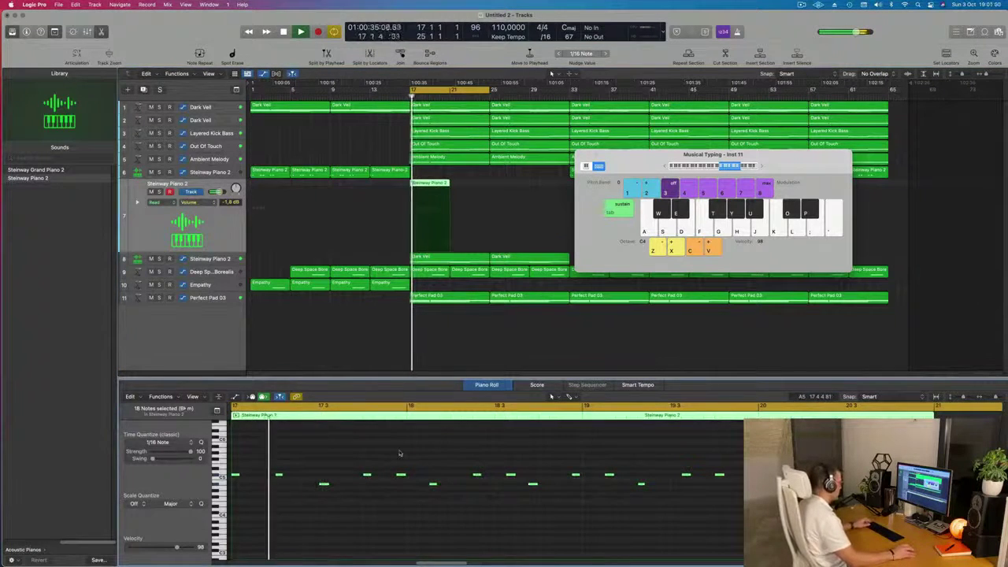
Step: Nudge the phrase's third note, the first lower one, about a sixteenth earlier in bar 17
click(322, 496)
key(space)
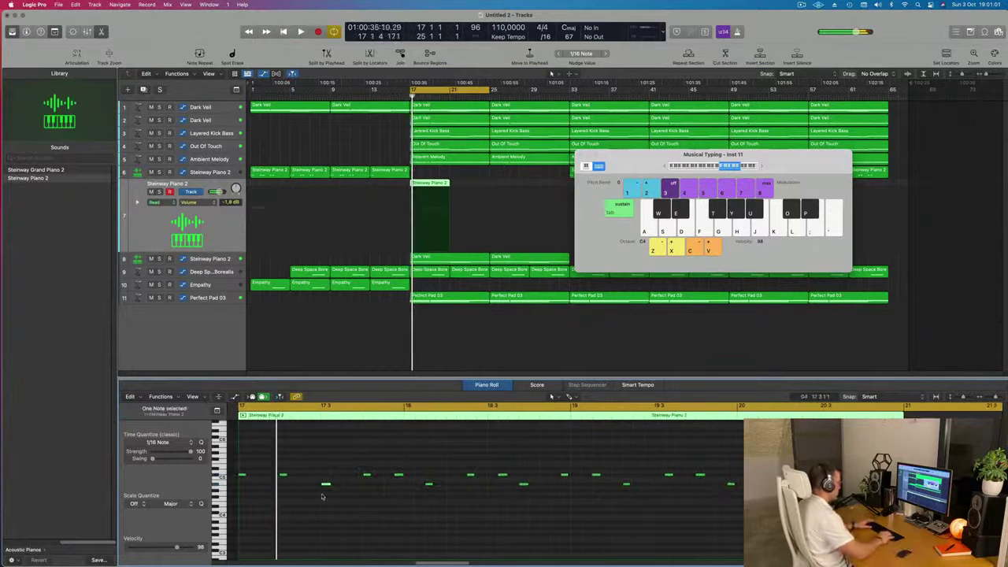
key(space)
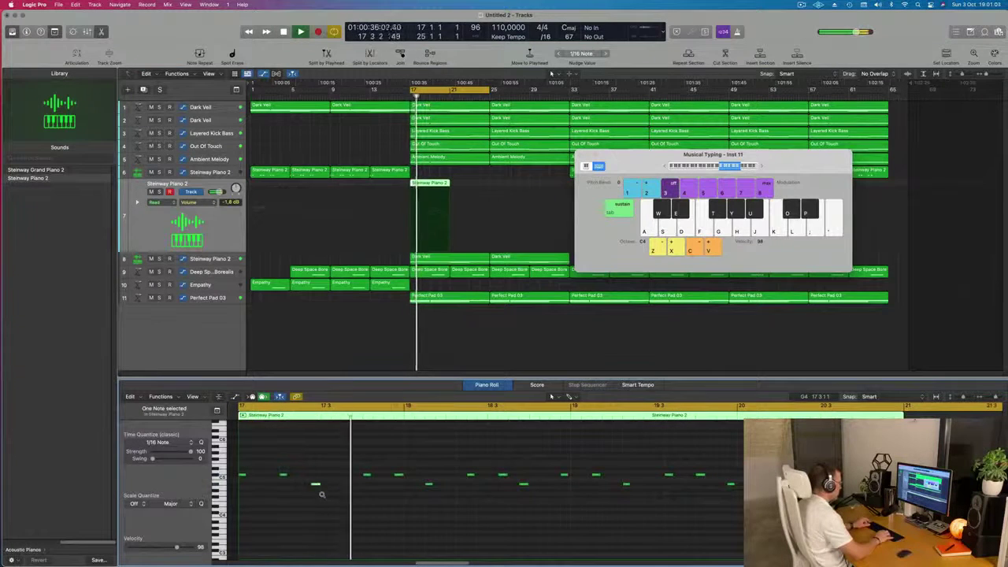
Step: Listen to the four-bar piano phrase repeatedly from bar 17 to judge its rhythm and find the best passage
key(space)
key(space)
key(space)
key(space)
key(space)
key(space)
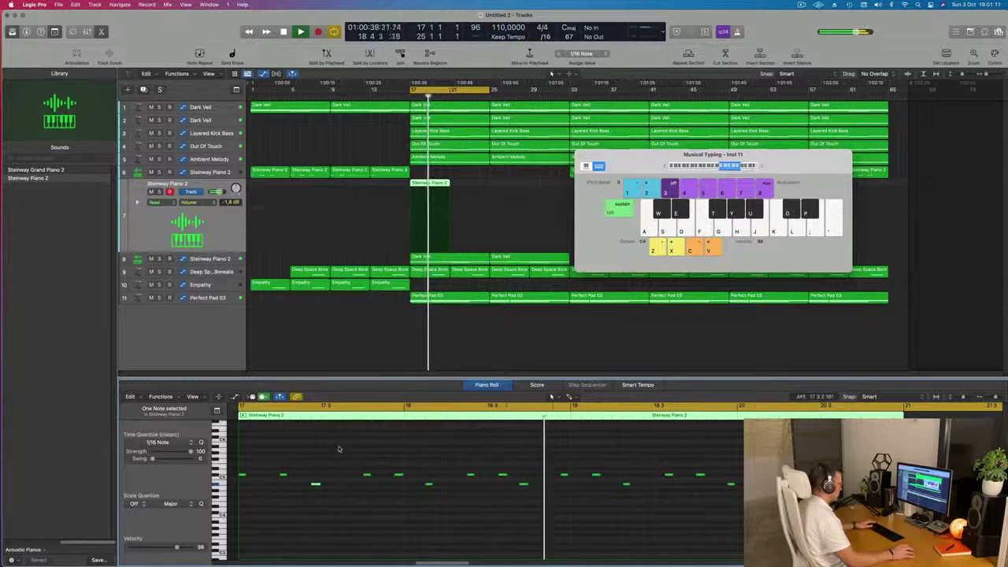
key(space)
key(space)
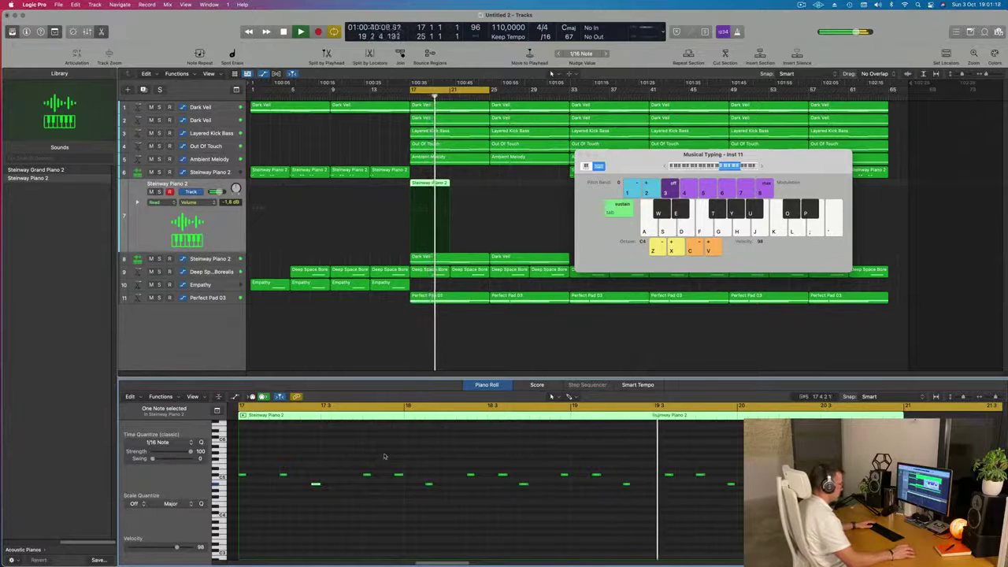
key(space)
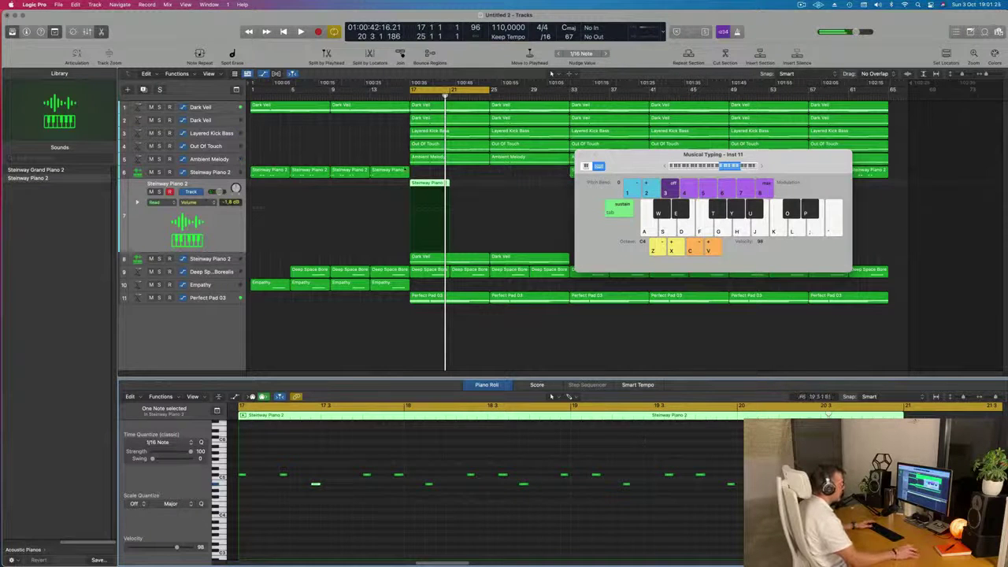
Step: Move the Musical Typing keyboard out of the way and replay the piano phrase from bar 17
scroll(452, 213, up, 10)
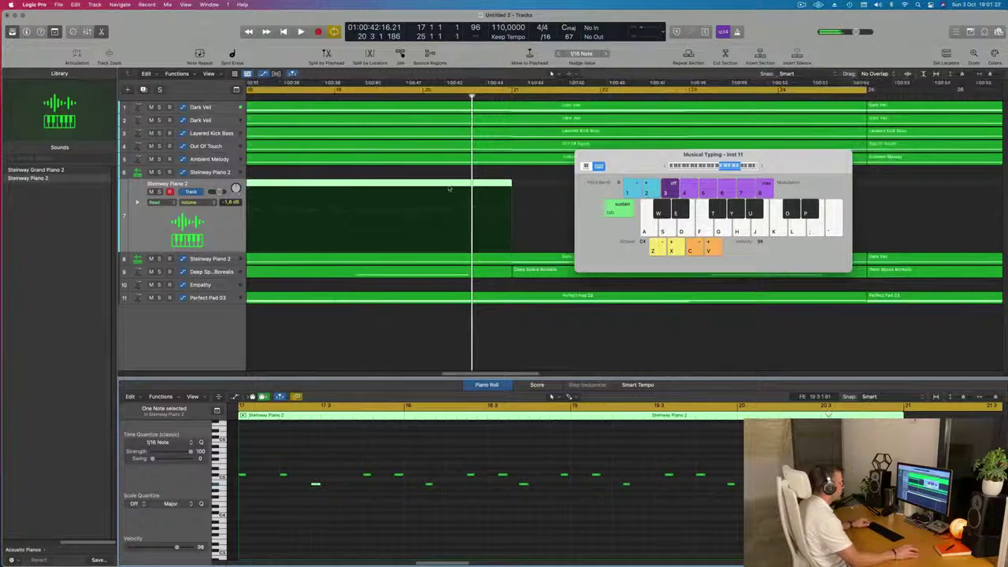
scroll(449, 188, left, 1)
key(space)
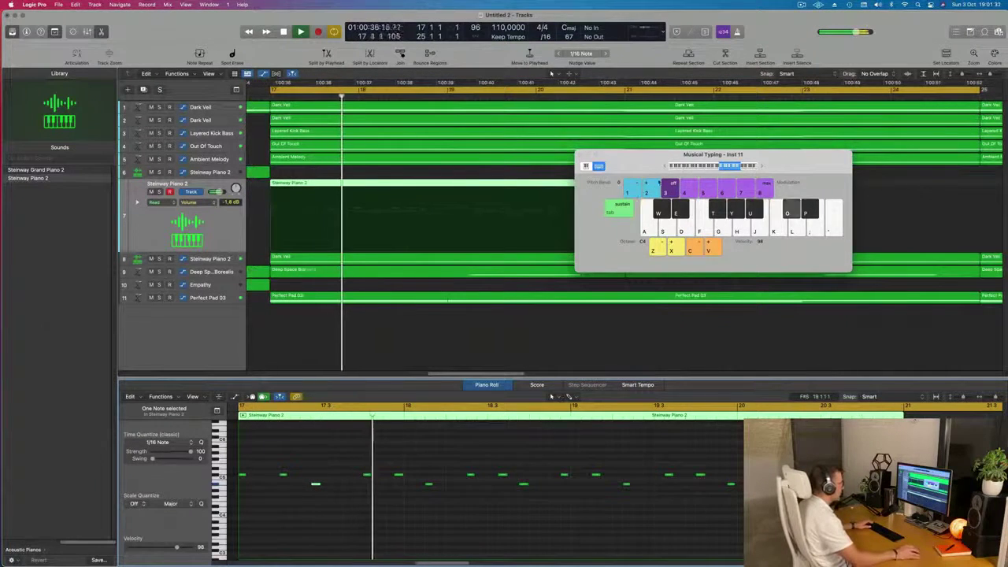
drag(629, 154, 976, 161)
scroll(709, 205, down, 5)
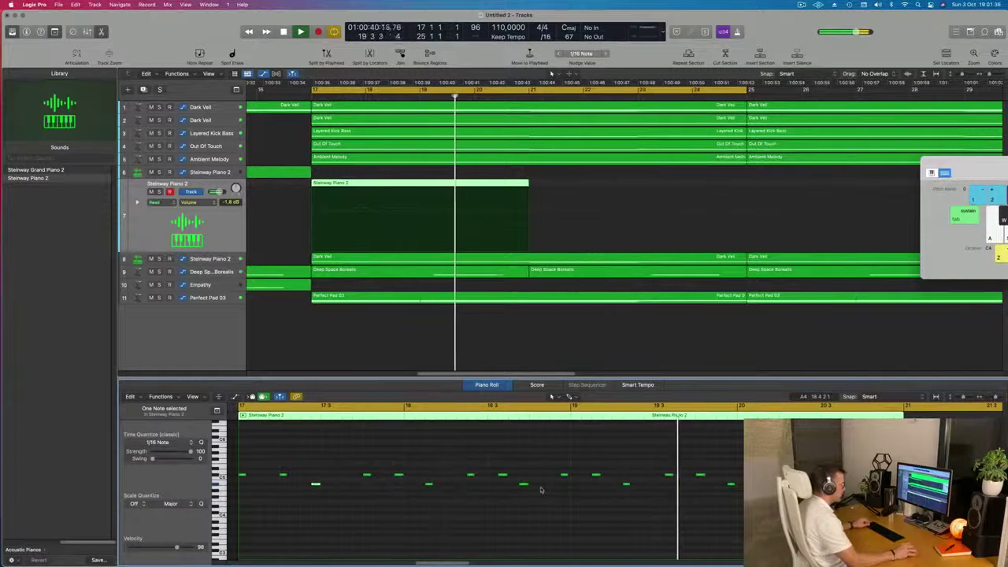
key(space)
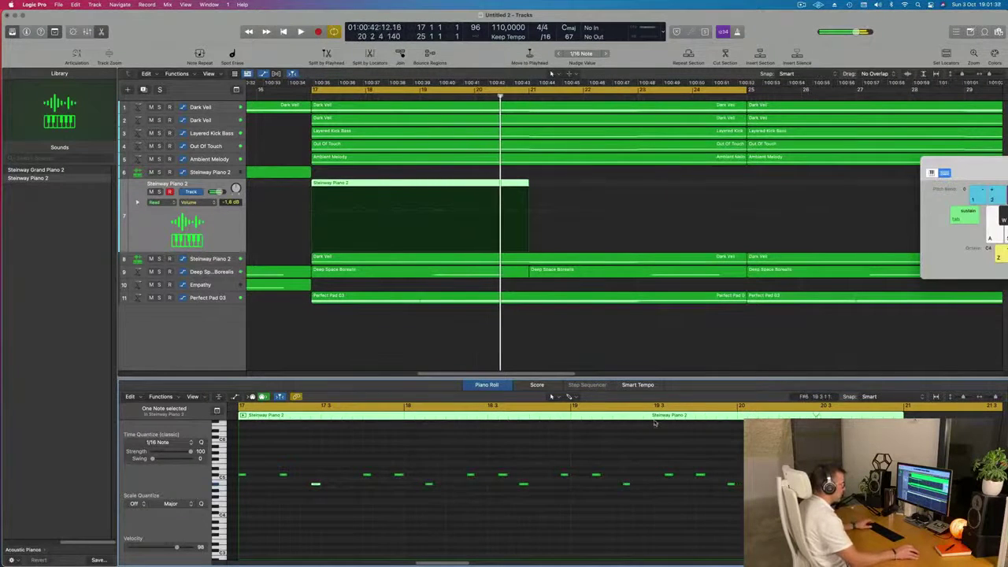
Step: Split the piano region at 19.3 and 20.3 and delete everything outside that one-bar section
scroll(511, 178, up, 5)
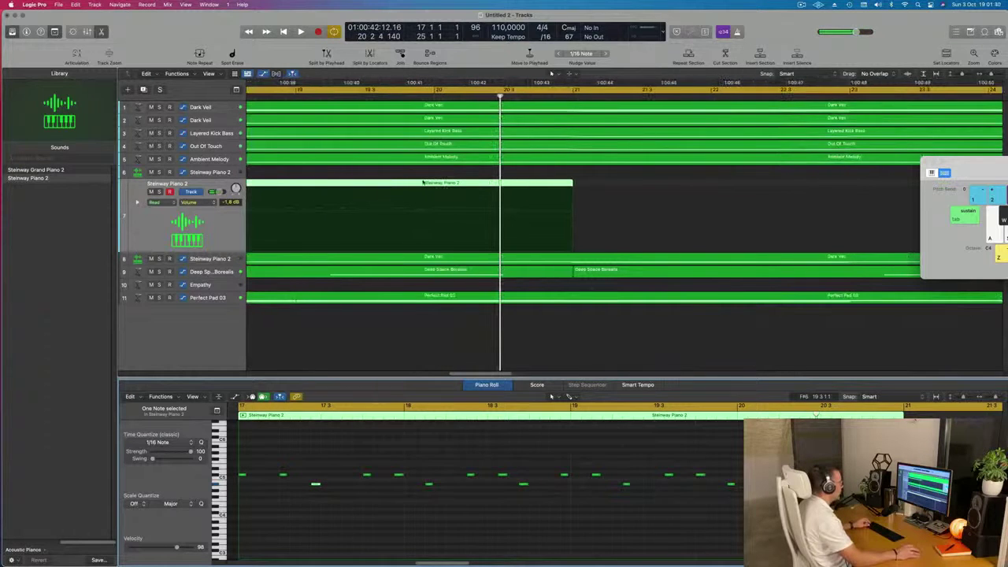
click(364, 182)
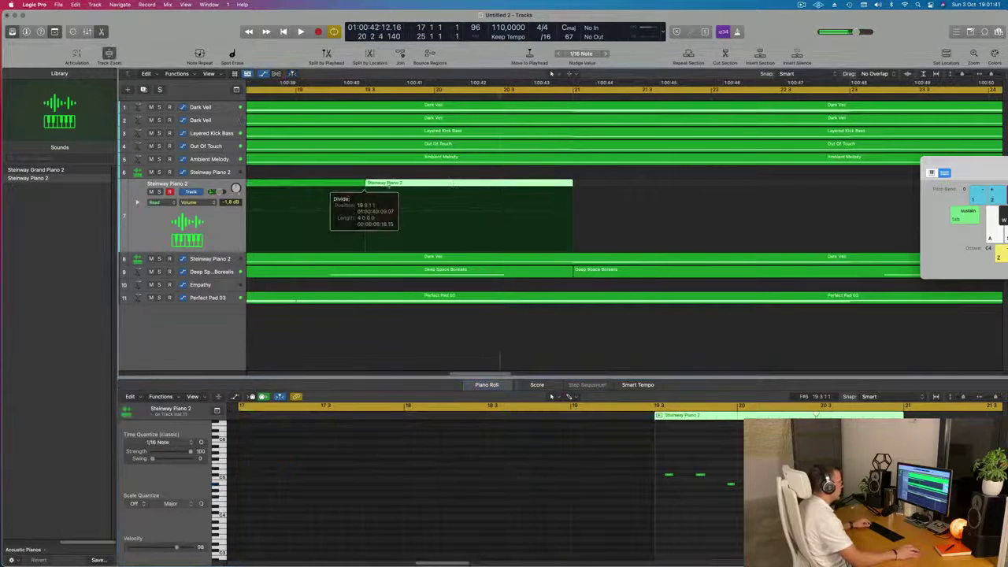
click(501, 188)
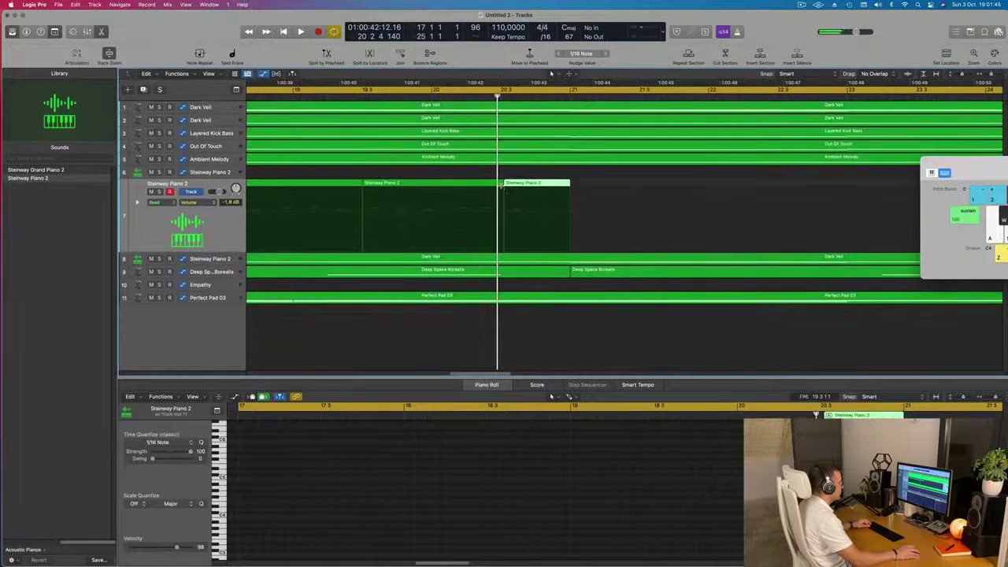
double_click(501, 188)
drag(605, 183, 504, 207)
key(Delete)
key(super+Left)
key(super+Left)
key(super+Left)
key(super+Left)
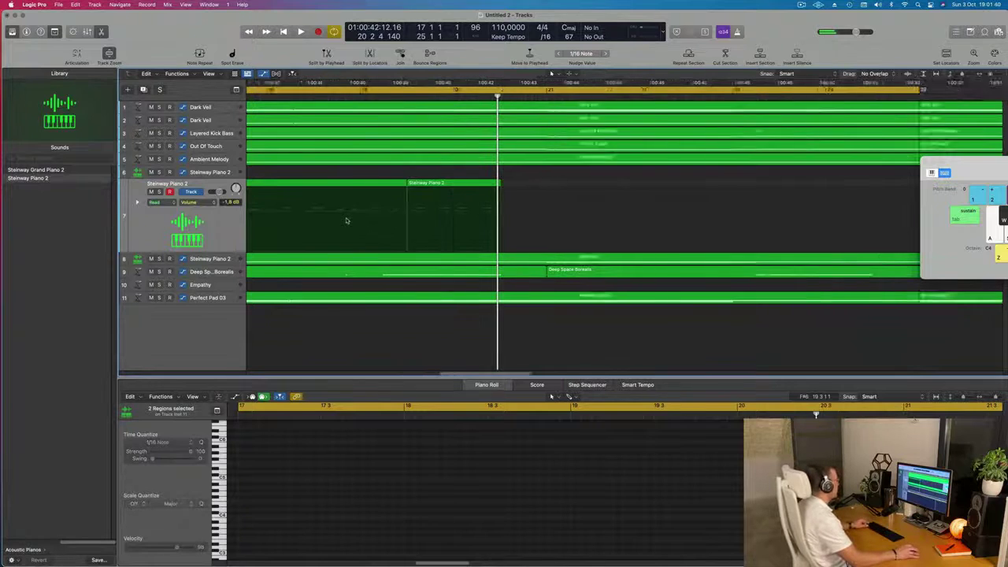
click(424, 184)
key(Delete)
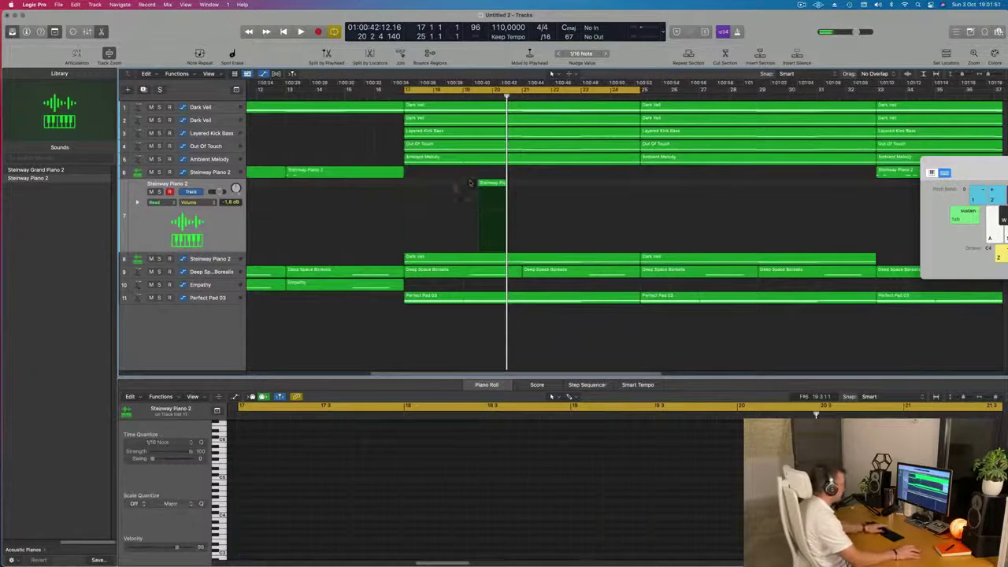
Step: Move the remaining one-bar piano region to start at bar 17, play it, and inspect its notes in the Piano Roll
drag(500, 187, 427, 188)
key(space)
scroll(304, 516, up, 4)
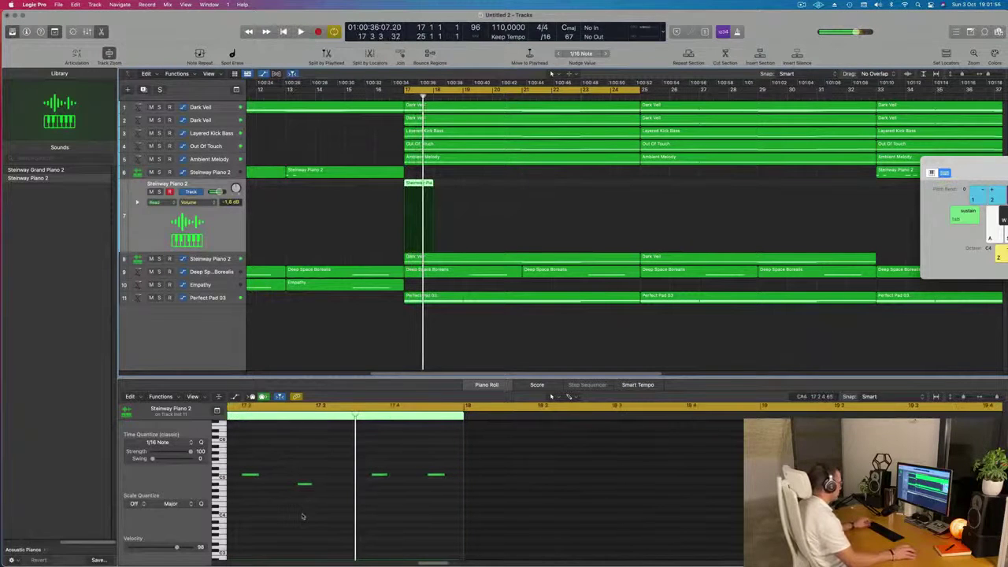
scroll(302, 517, down, 5)
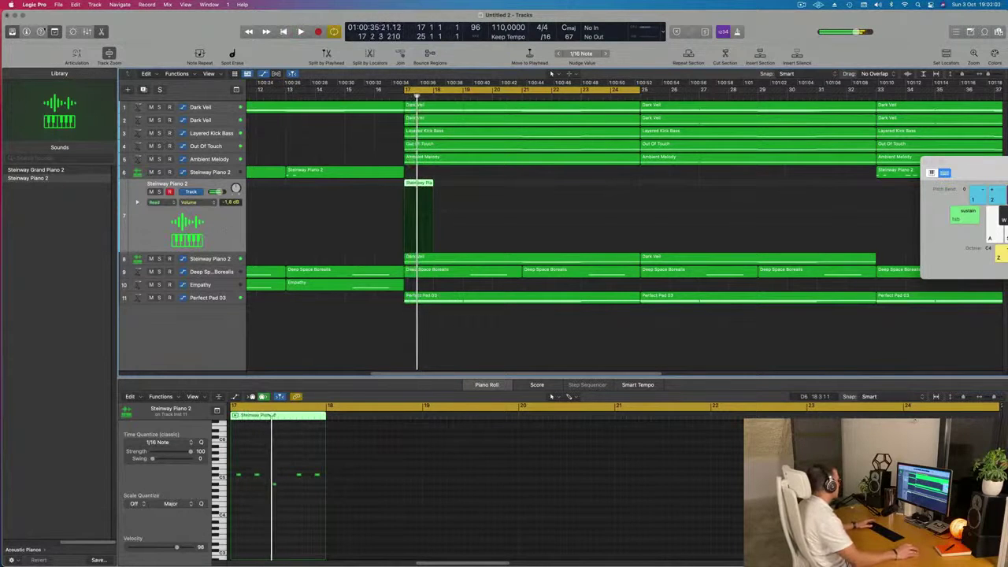
Step: Show the Inspector and lower the piano track's volume to about -5 dB while listening to the one-bar phrase
click(26, 31)
key(space)
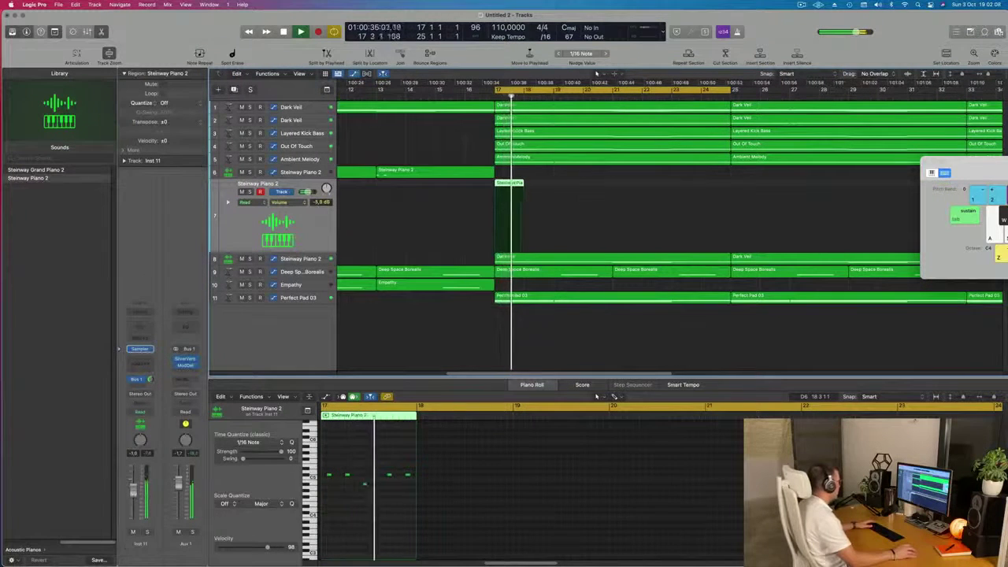
key(space)
key(space)
Step: Try shifting all five notes of the one-bar phrase a sixteenth later and earlier, comparing each placement by ear
scroll(359, 503, up, 3)
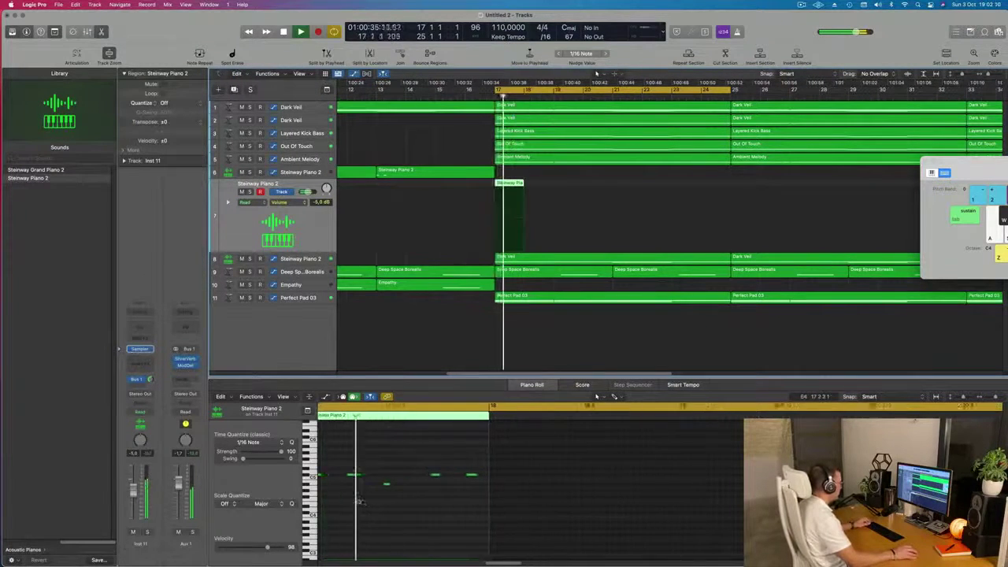
scroll(358, 503, up, 3)
key(space)
drag(375, 459, 546, 516)
key(alt+Right)
key(space)
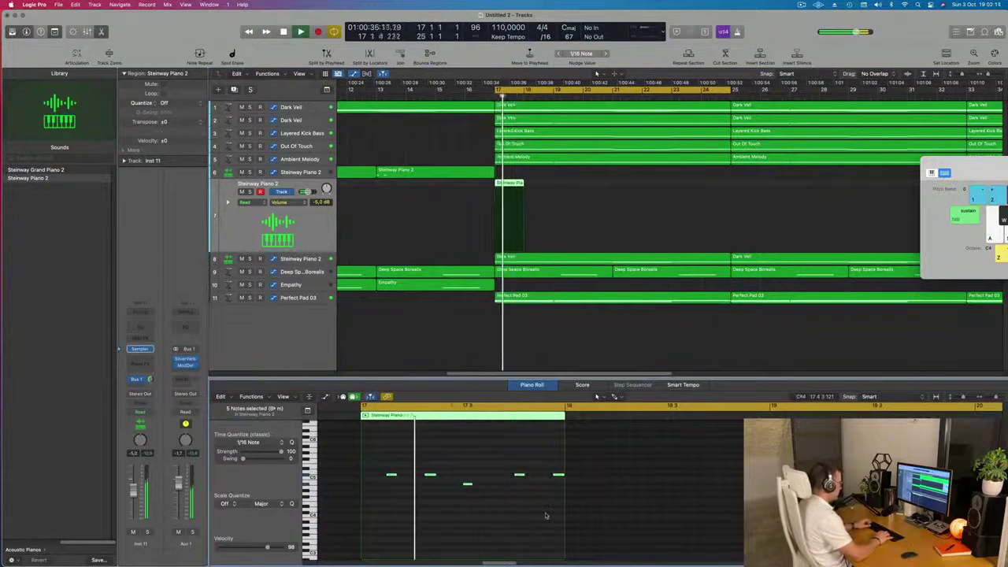
key(alt+Left)
key(alt+Left)
key(space)
key(space)
key(alt+Right)
key(space)
key(space)
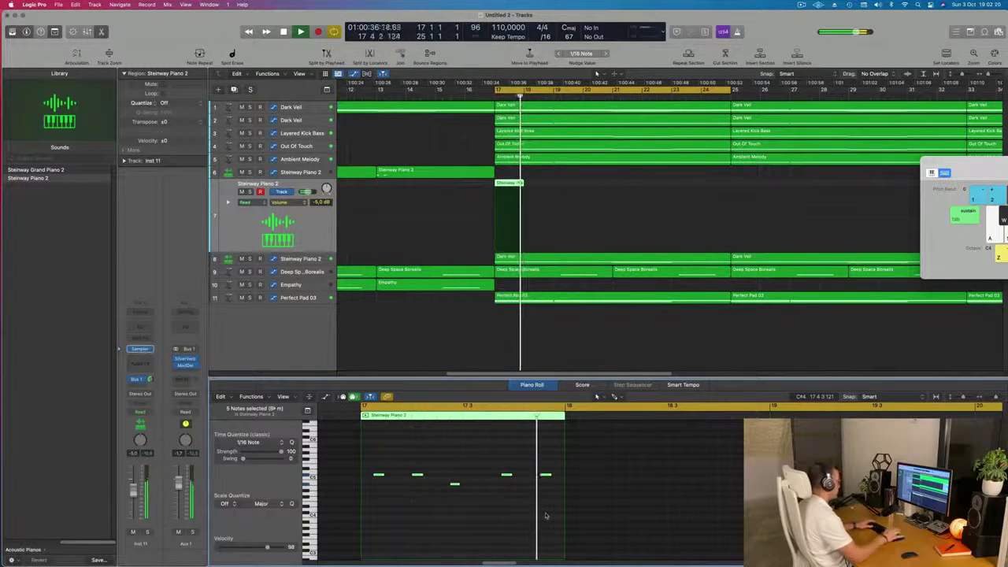
key(space)
key(space)
key(space)
key(space)
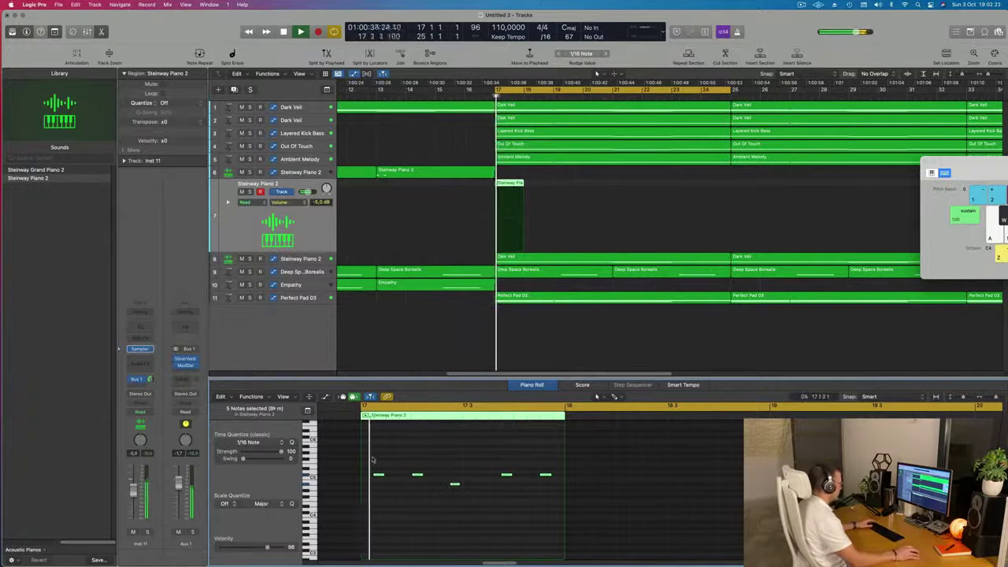
Step: Nudge only the first note of the one-bar phrase a sixteenth later and listen to it from bar 17
click(379, 475)
key(space)
key(space)
key(alt+Right)
key(space)
key(space)
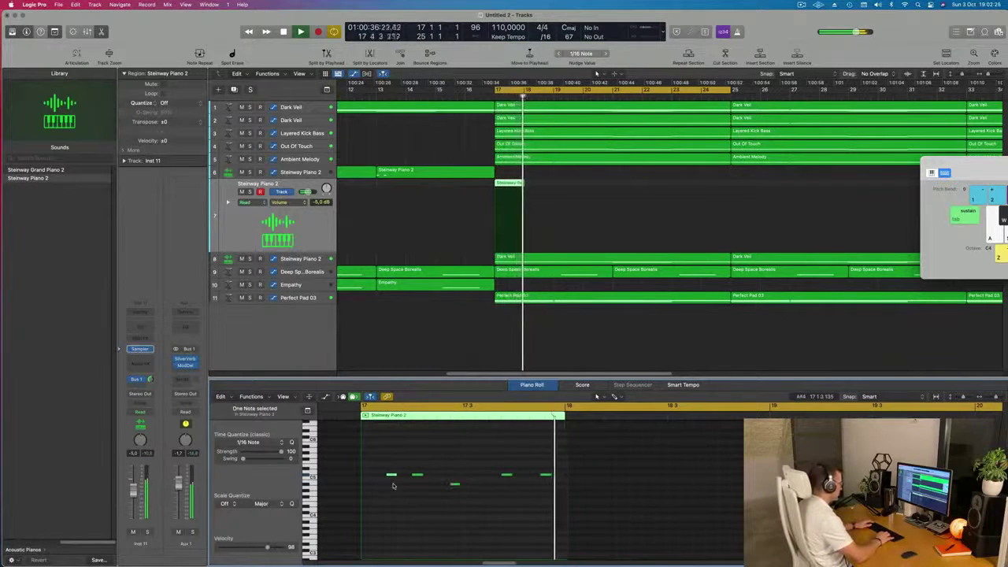
key(space)
key(space)
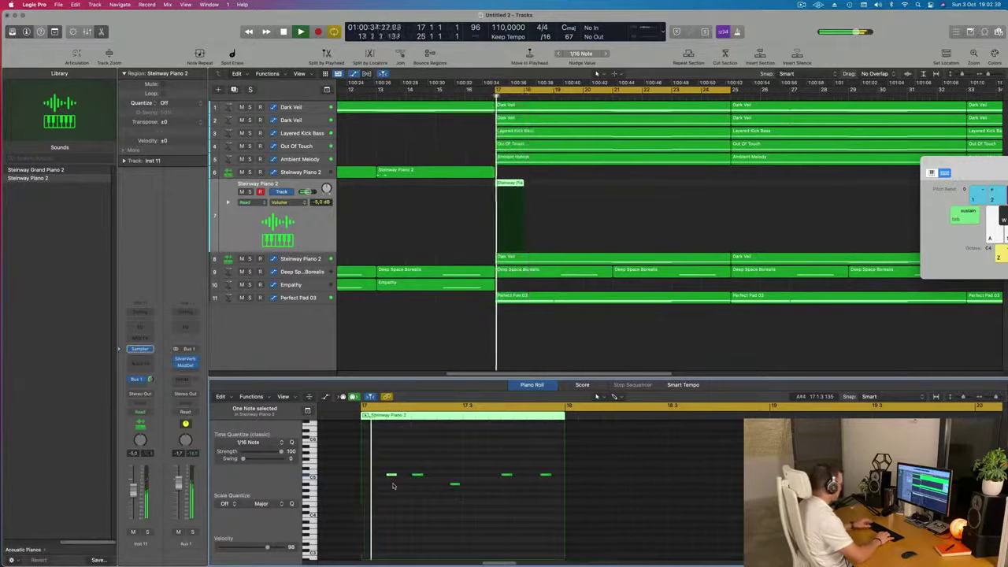
Step: Delete the one-bar piano region at bar 17 and play the arrangement from there without it
key(alt+Left)
key(space)
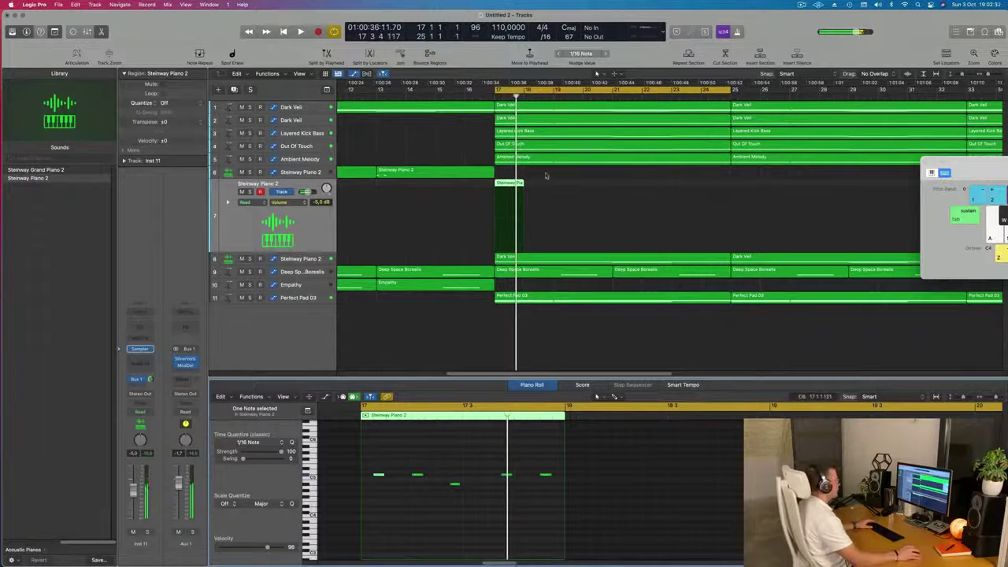
key(Delete)
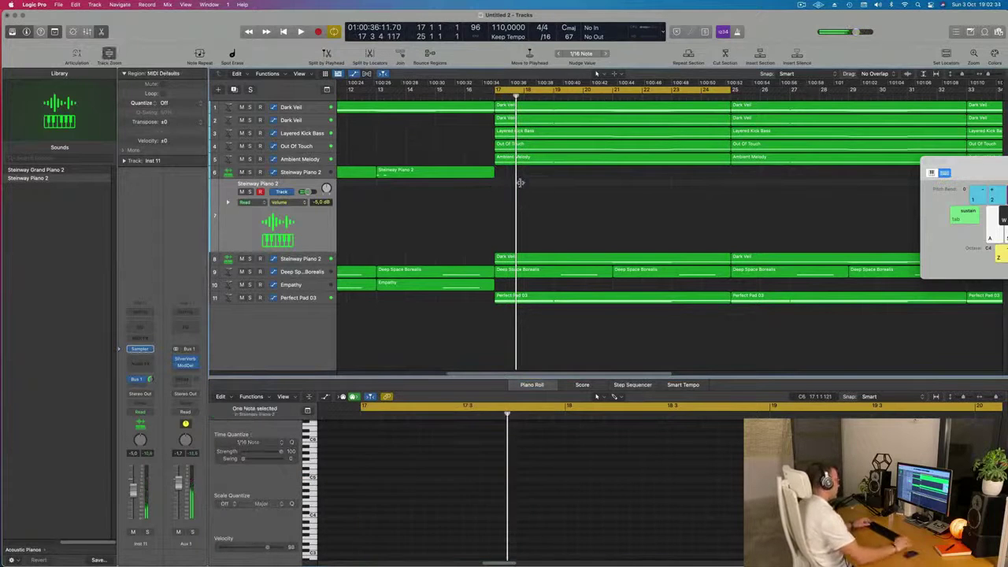
ctrl+alt+click(520, 183)
key(space)
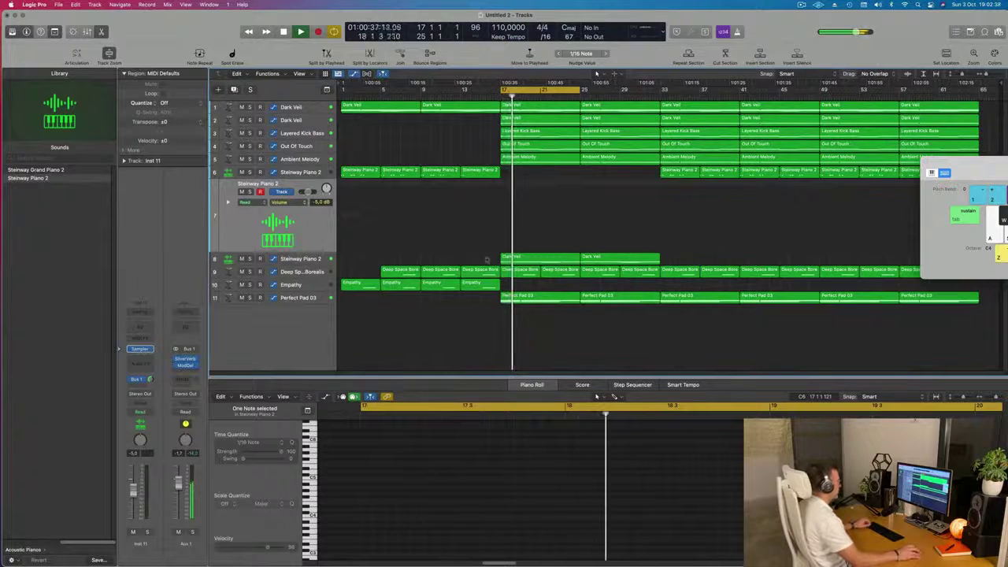
Step: Listen in solo to the Steinway Piano 2 track that carries the low Dark Veil regions from bar 17
click(310, 262)
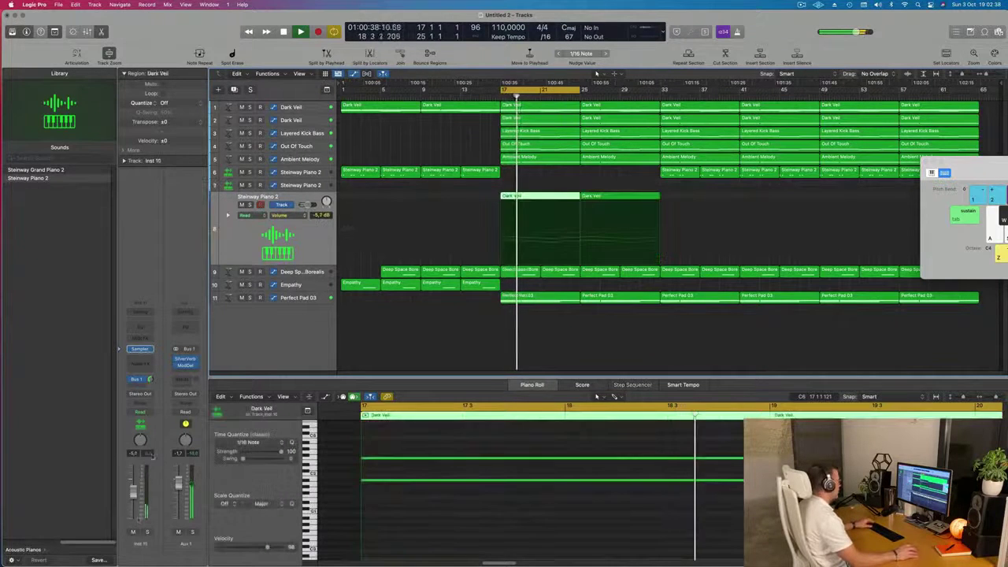
click(148, 533)
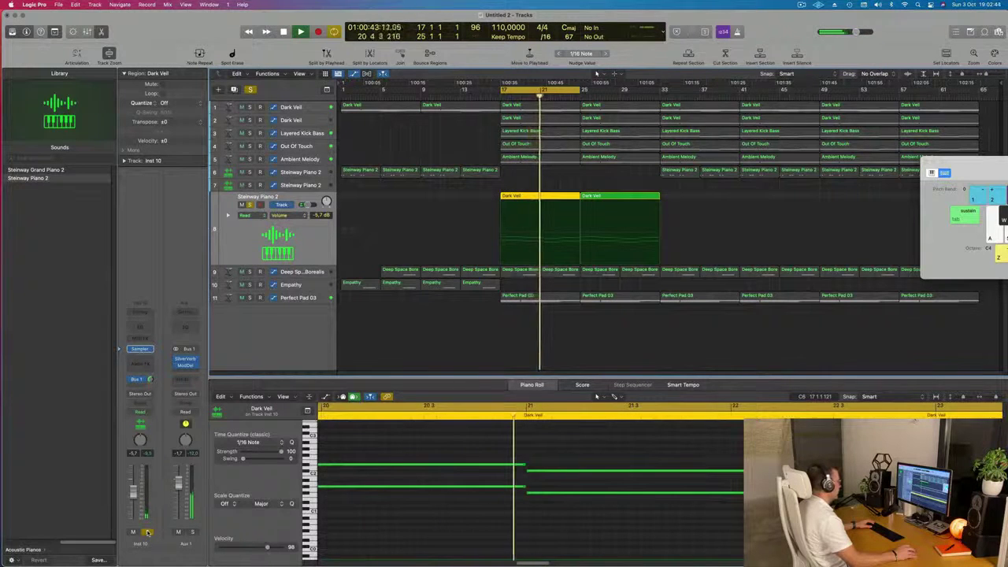
click(148, 532)
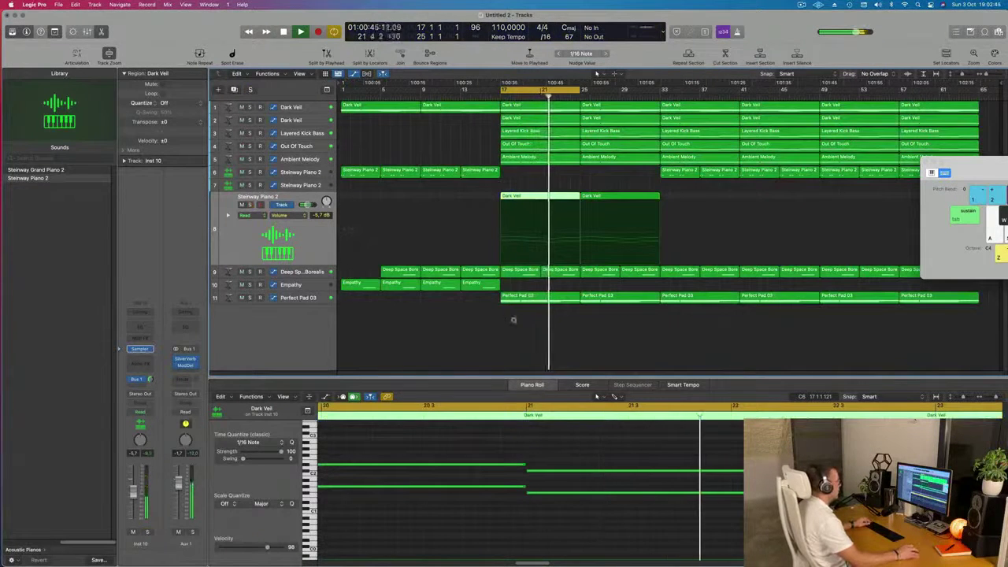
Step: Compare the Ambient Melody and Out Of Touch tracks by listening to each in solo from bar 17
click(307, 162)
key(Return)
click(250, 167)
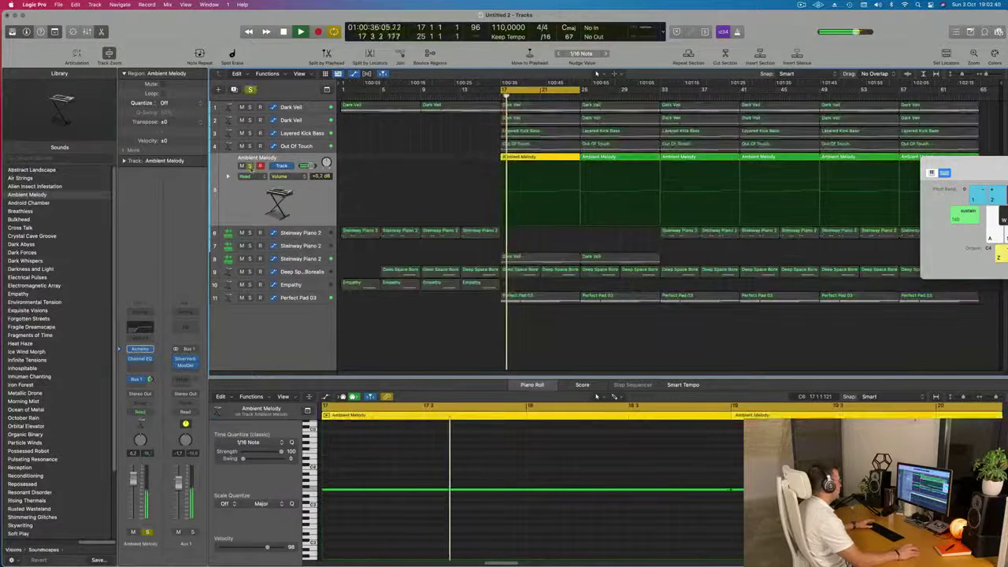
click(250, 166)
click(250, 146)
click(251, 147)
Step: Check the Layered Kick Bass track in solo and move it to the end of the track list
click(250, 133)
click(250, 133)
drag(301, 134, 300, 315)
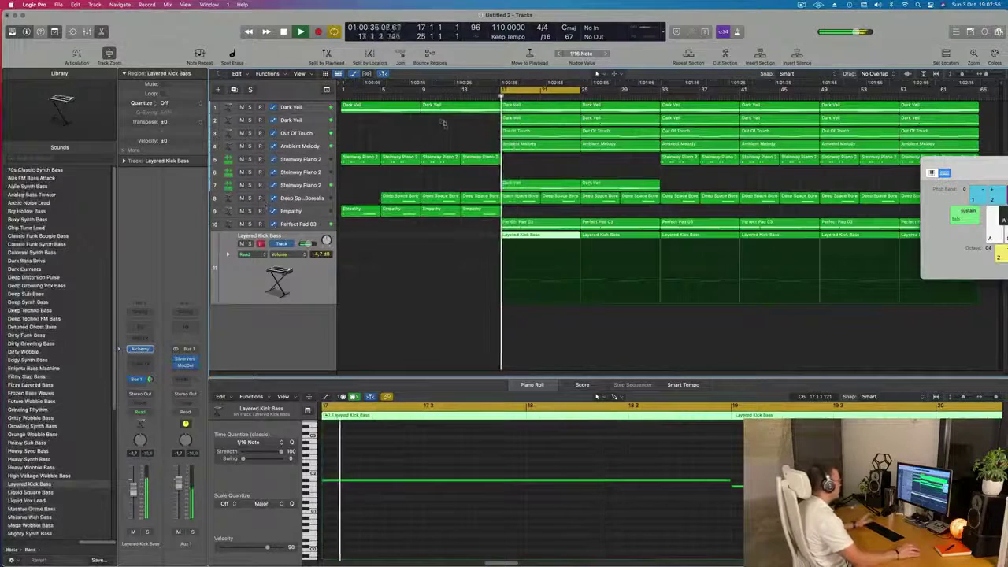
Step: Rename the first Dark Veil track as Main Pad and restart playback from bar 17
click(292, 108)
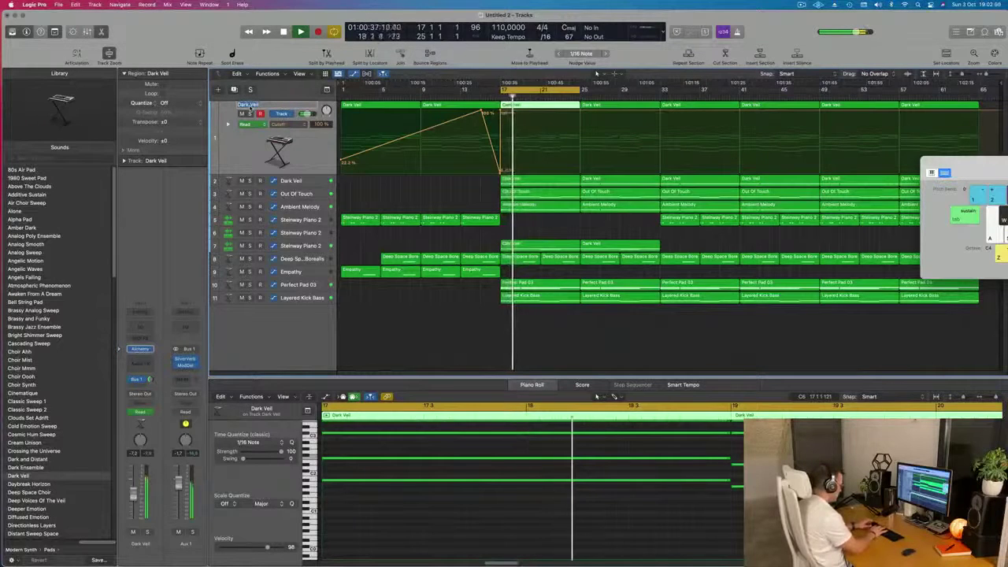
text(Main Pad)
key(Return)
key(space)
key(space)
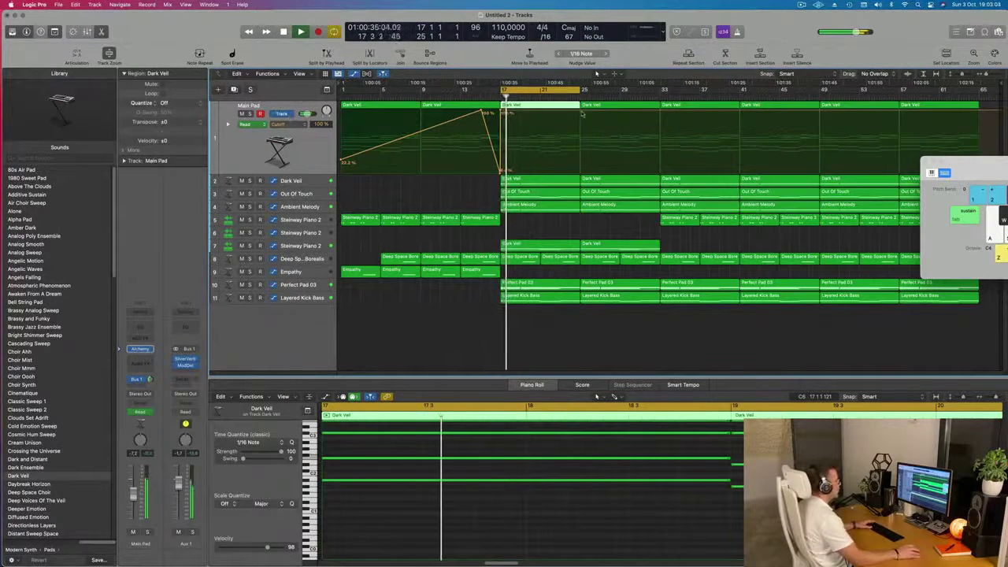
Step: Extend the cycle to bar 33 and shape Main Pad's Cutoff automation to about 40 % at bar 25 and 100 % at bar 33
click(583, 113)
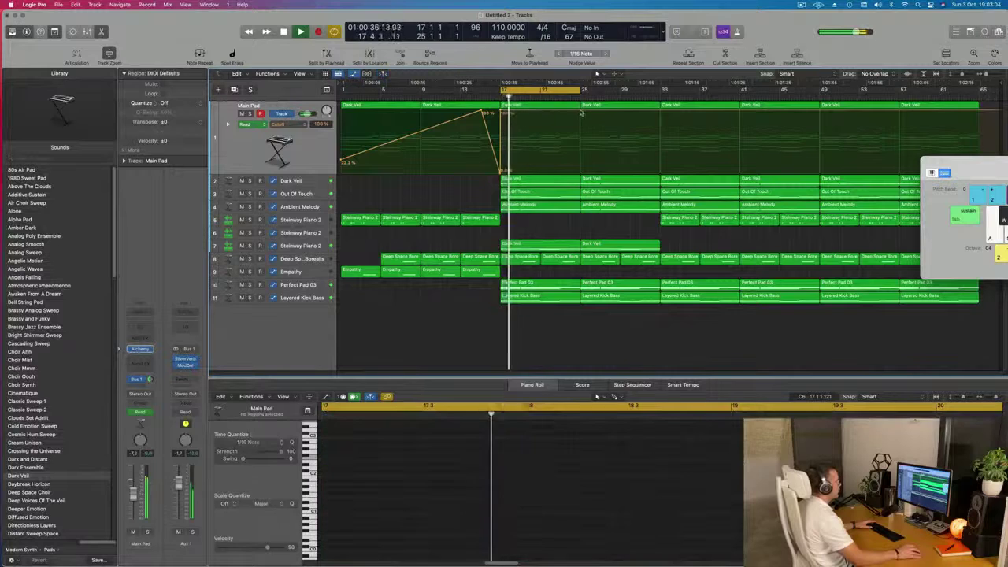
drag(582, 90, 660, 91)
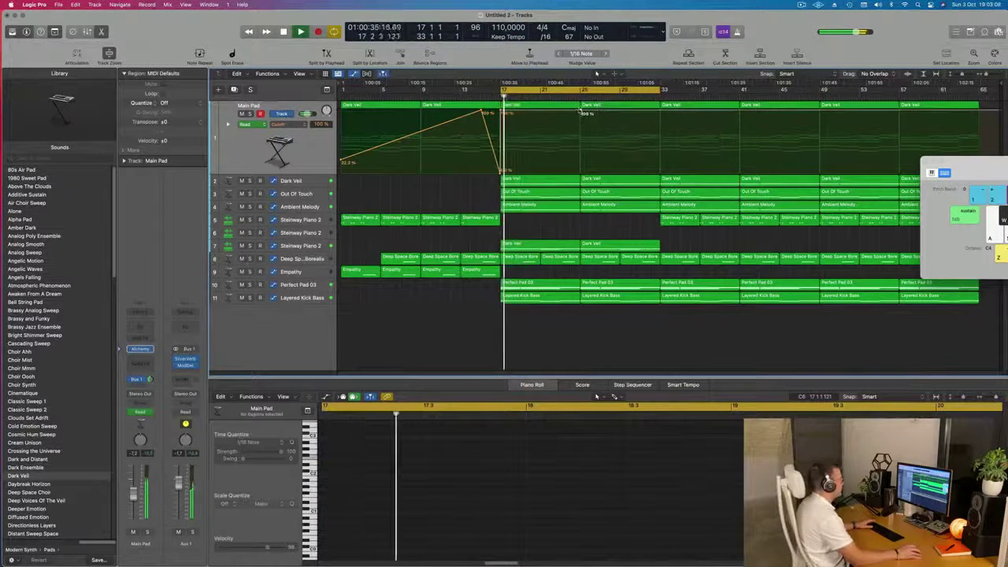
drag(581, 113, 582, 150)
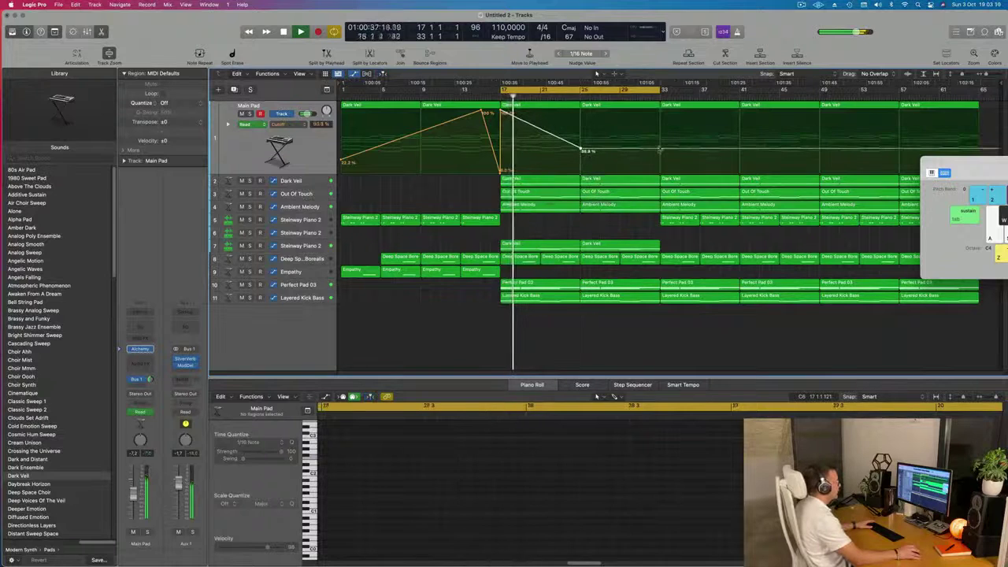
click(661, 151)
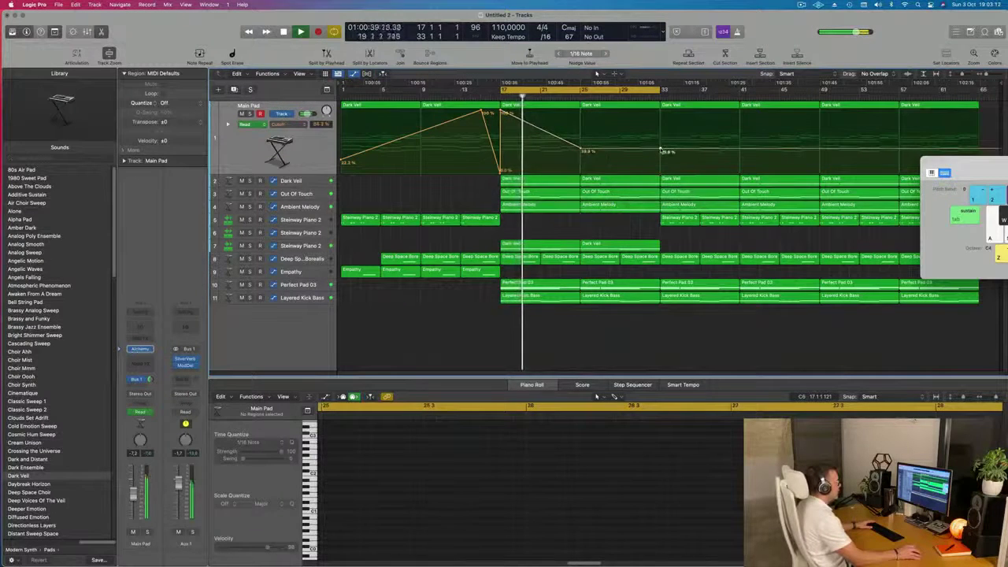
drag(661, 151, 661, 113)
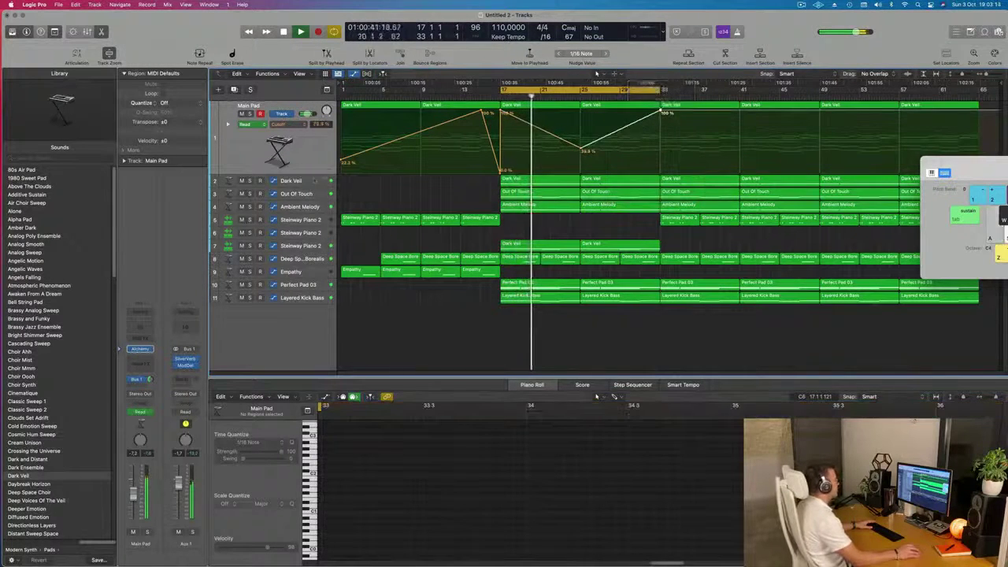
Step: Solo the remaining Dark Veil track, check its preset in Alchemy, and rename the track as Space Piano
key(Down)
click(249, 127)
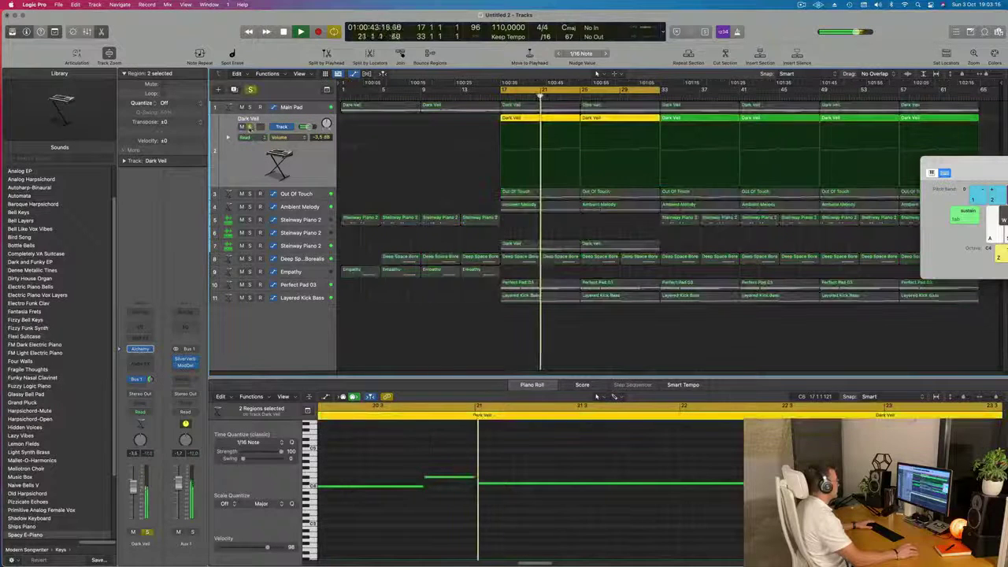
click(140, 348)
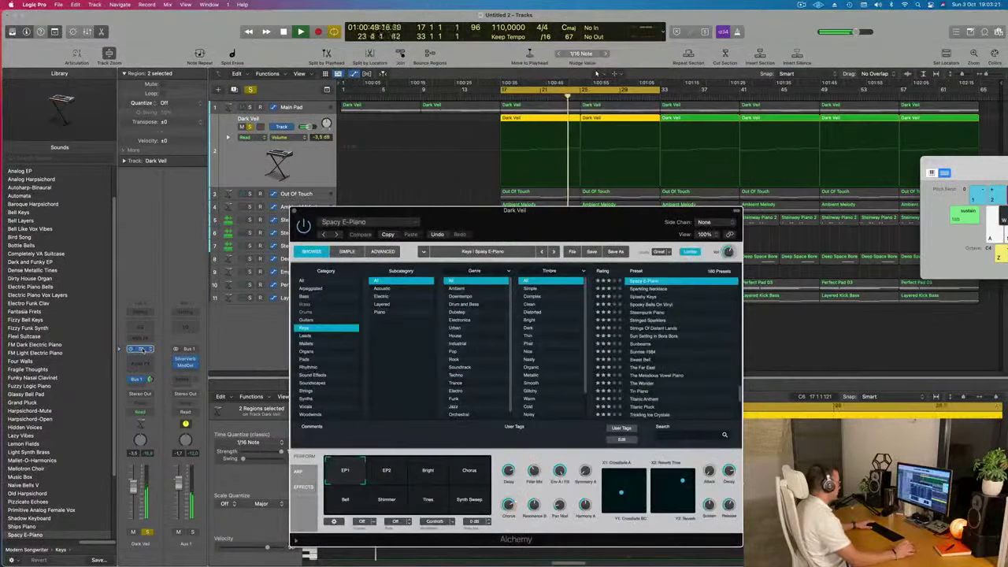
drag(588, 226, 909, 321)
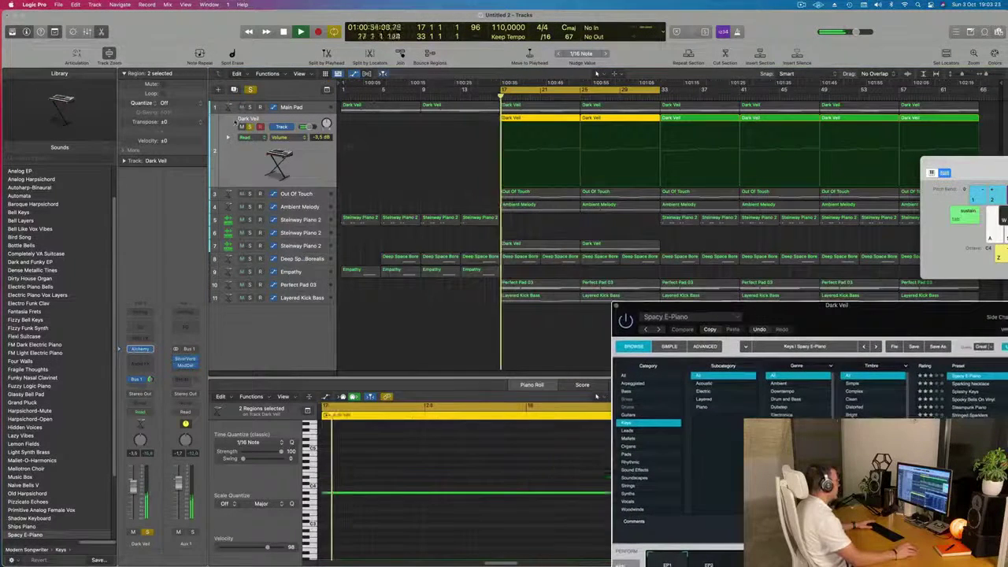
text(Space Piano)
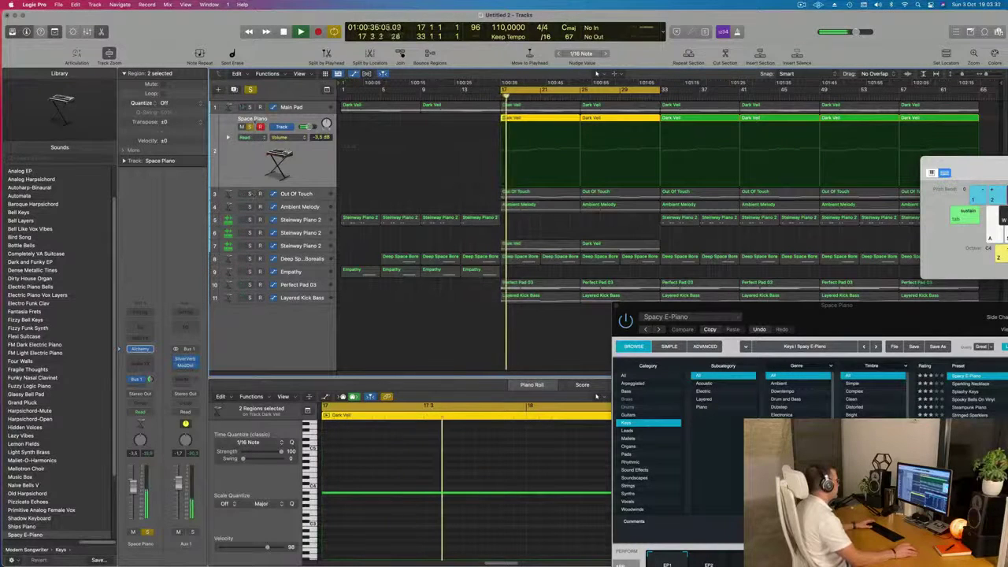
Step: Rename the Out Of Touch track as Brassy and listen to the Ambient Melody track in solo
click(312, 194)
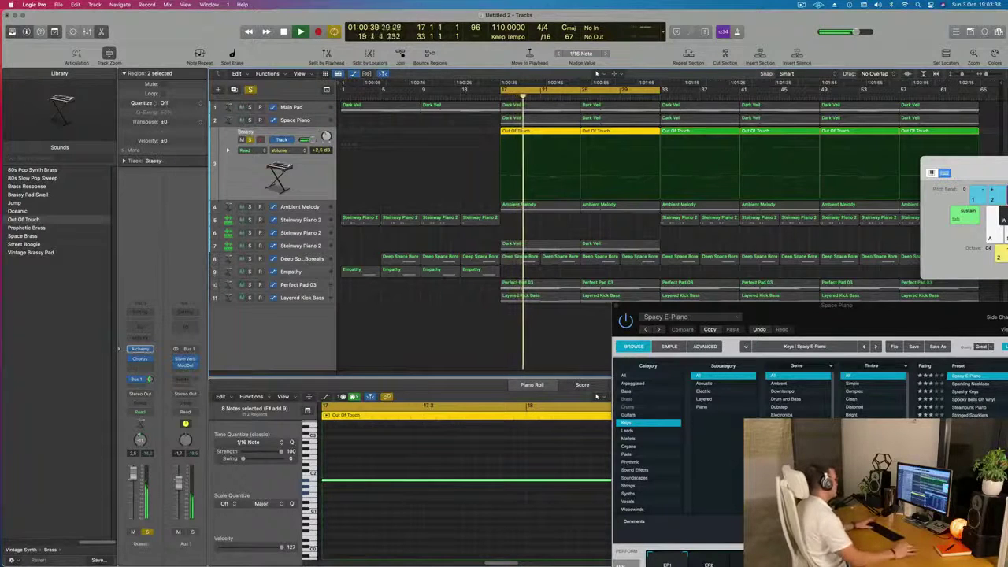
click(300, 206)
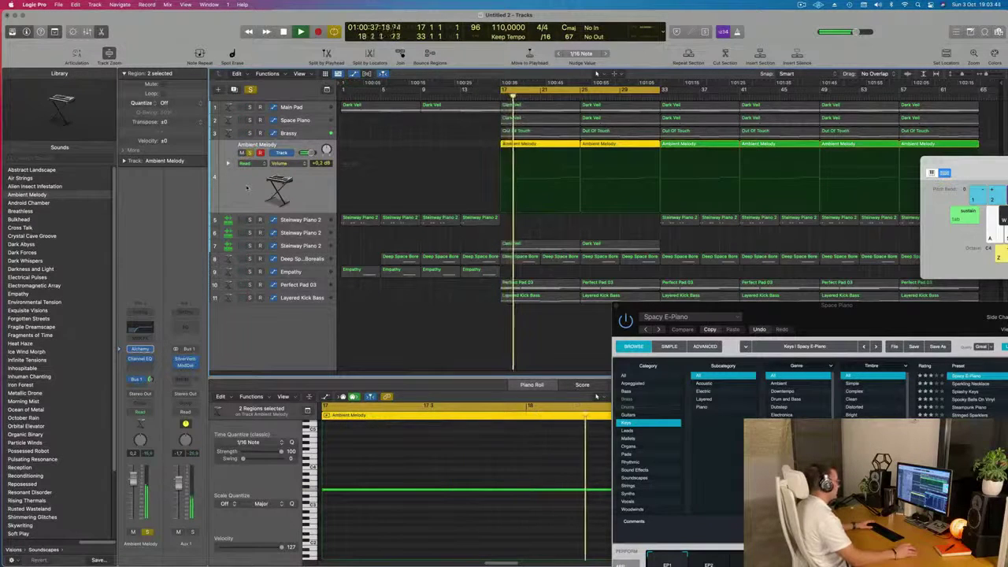
Step: Rename the first Steinway Piano 2 track as Main Piano and the one holding the low Dark Veil regions as Low Piano
click(300, 223)
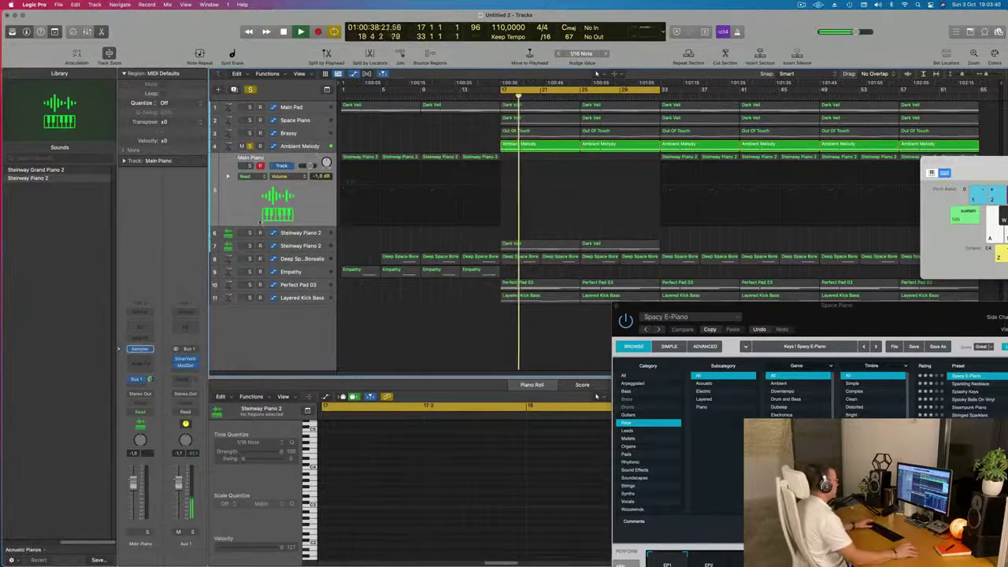
click(303, 247)
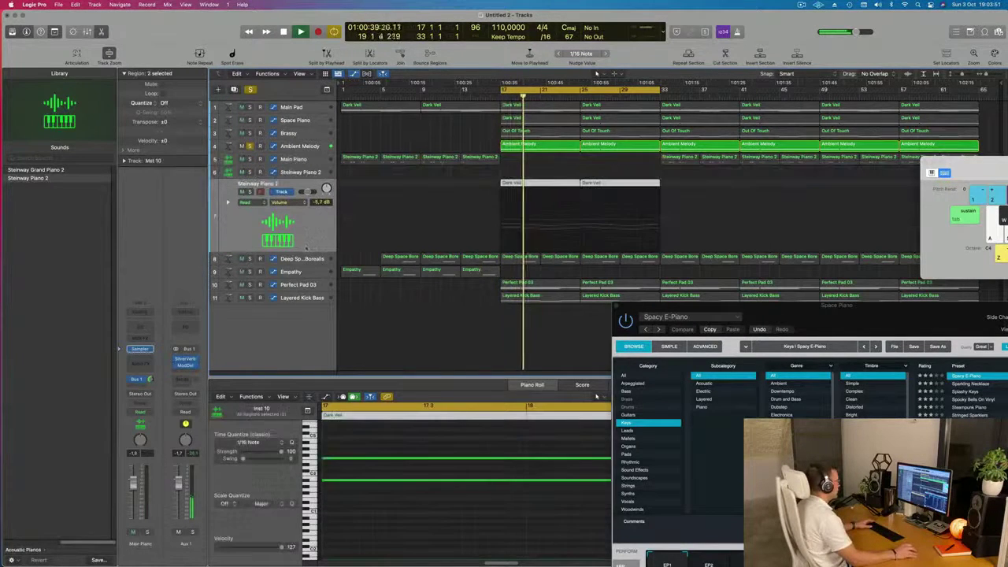
click(249, 146)
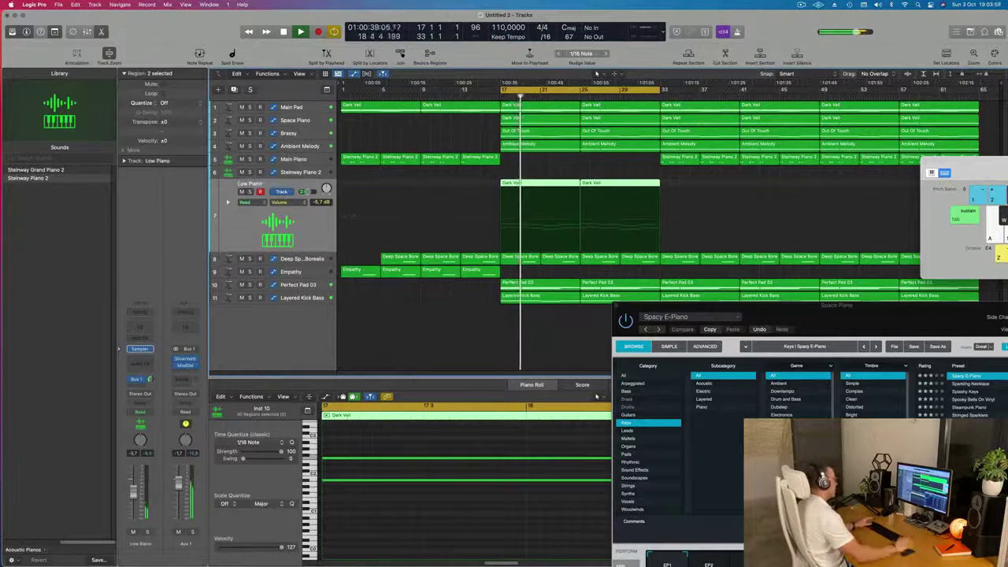
Step: Listen to the Deep Space Borealis track in solo and rename it as Percussive Response
key(Down)
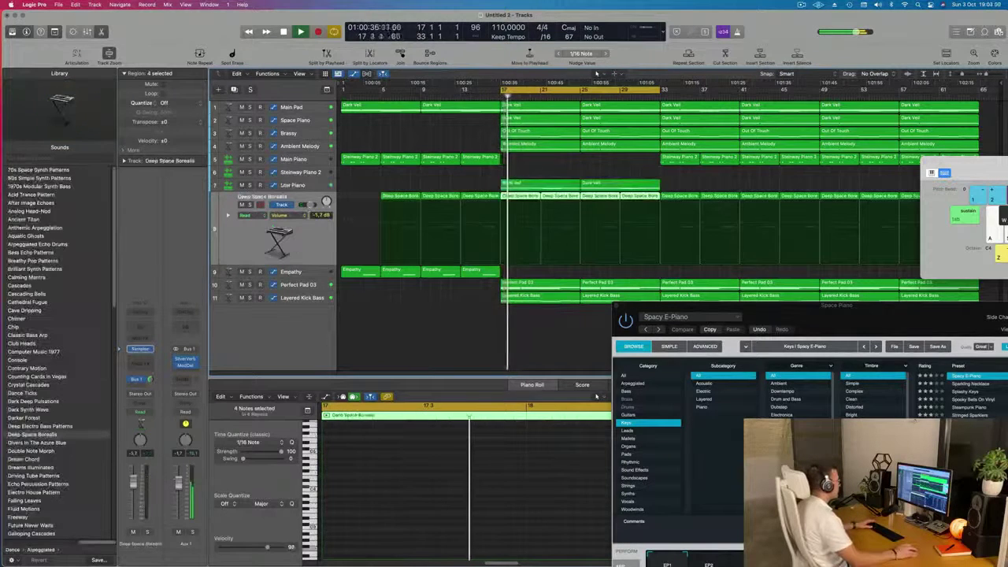
click(248, 205)
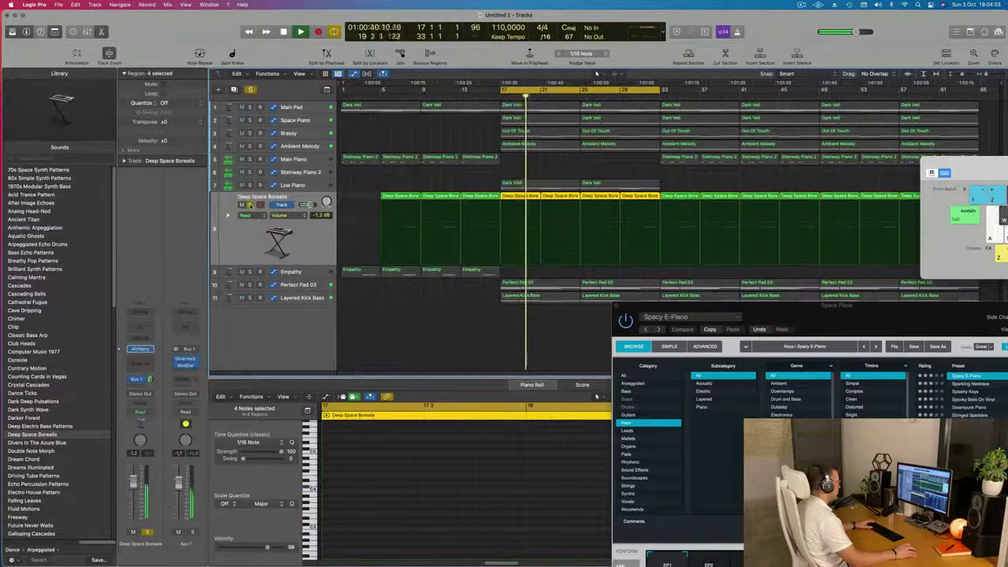
click(248, 205)
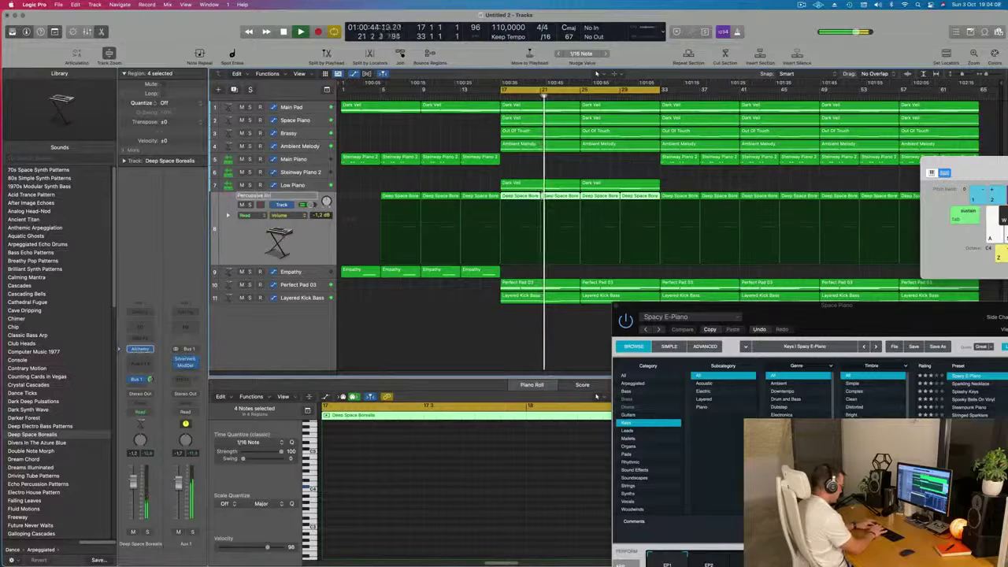
text(se)
key(Return)
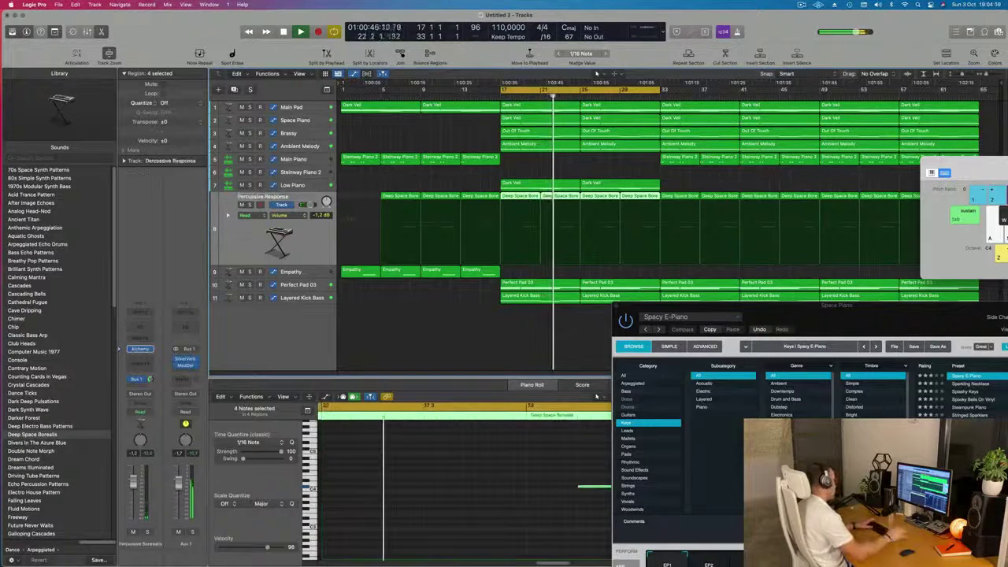
key(space)
key(space)
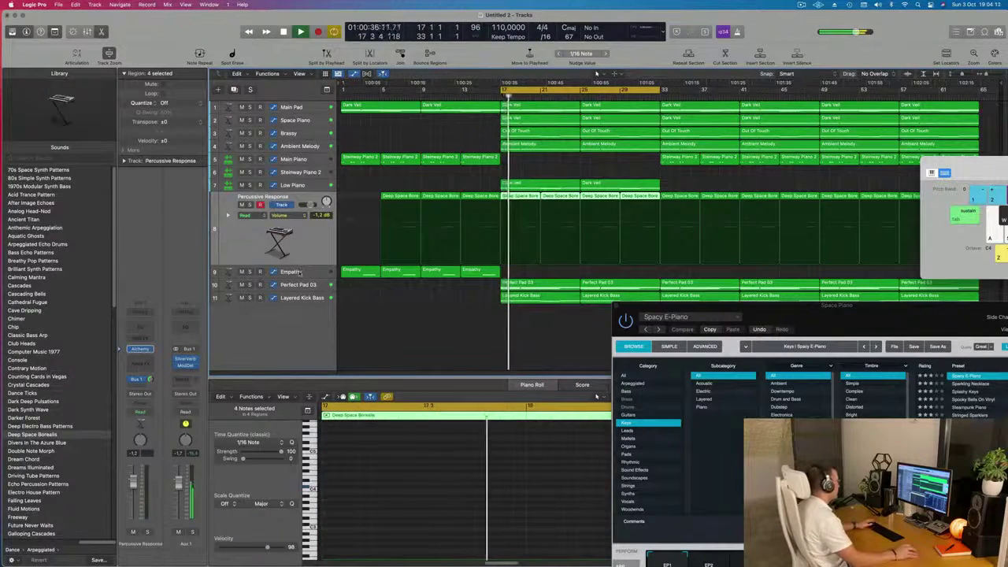
Step: Listen to the Perfect Pad 03 track in solo and rename it as Top Pad
click(292, 272)
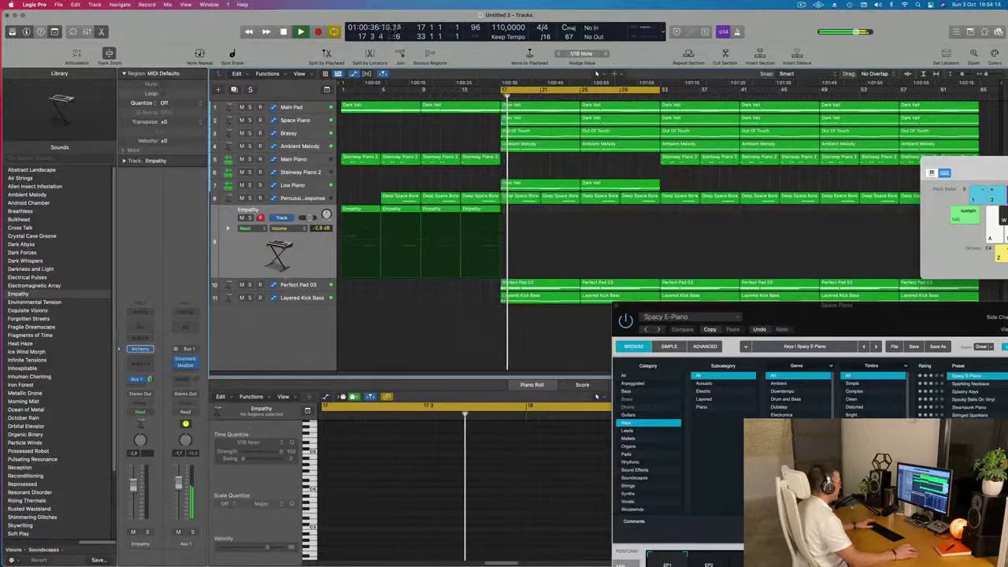
click(305, 287)
click(251, 231)
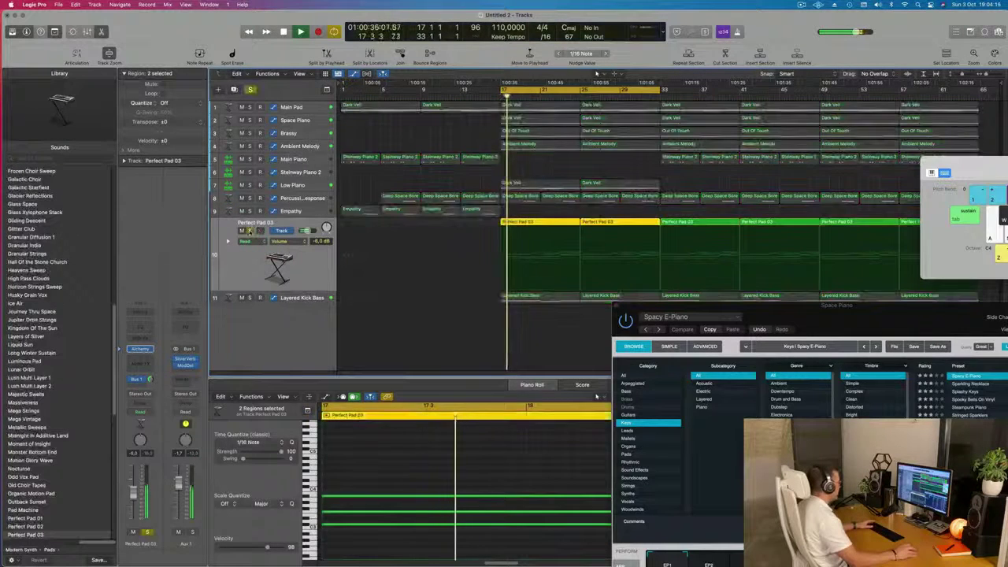
click(250, 230)
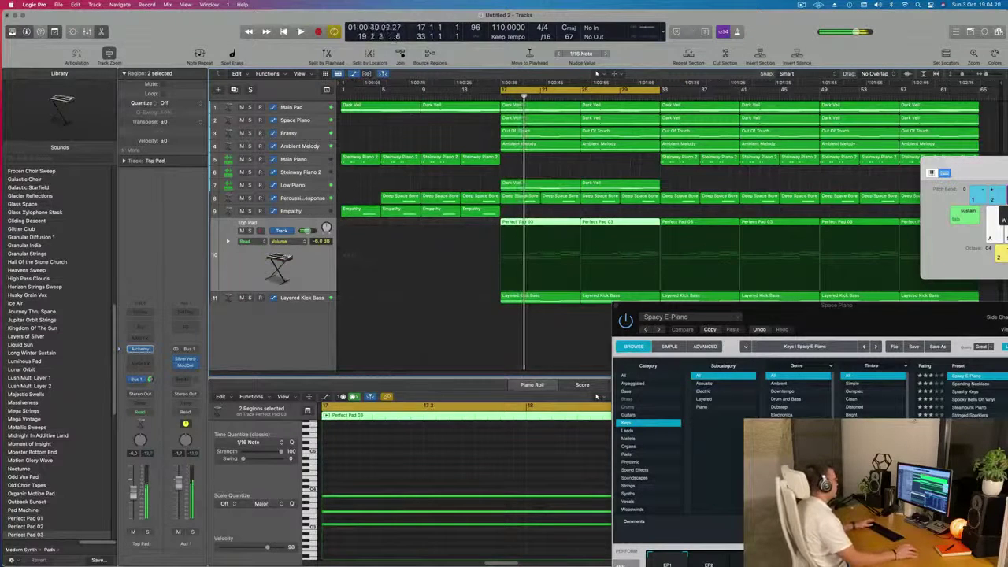
Step: Reorder the tracks so that Top Pad comes first and Percussive Response comes last
drag(268, 232, 307, 97)
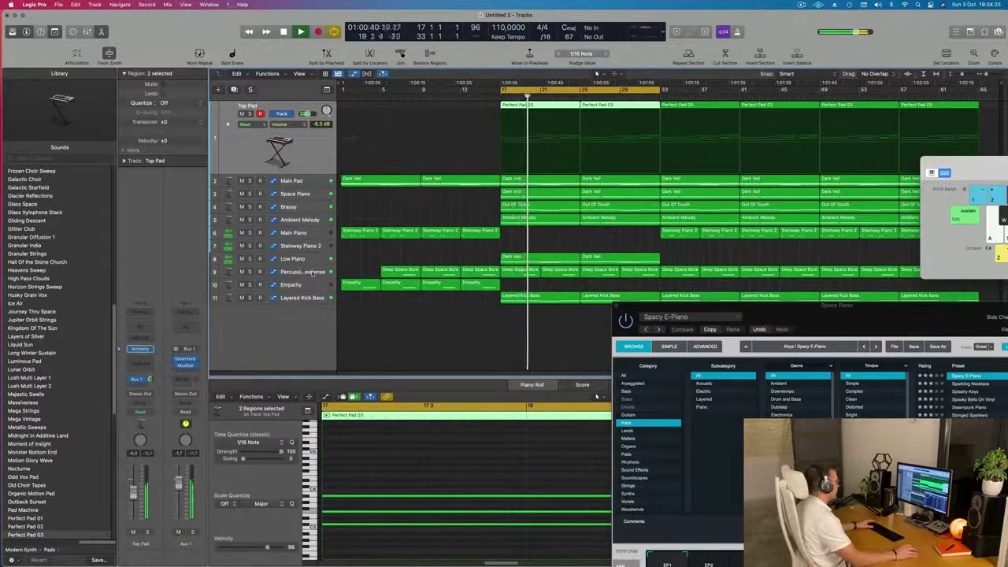
click(312, 273)
drag(311, 270, 288, 236)
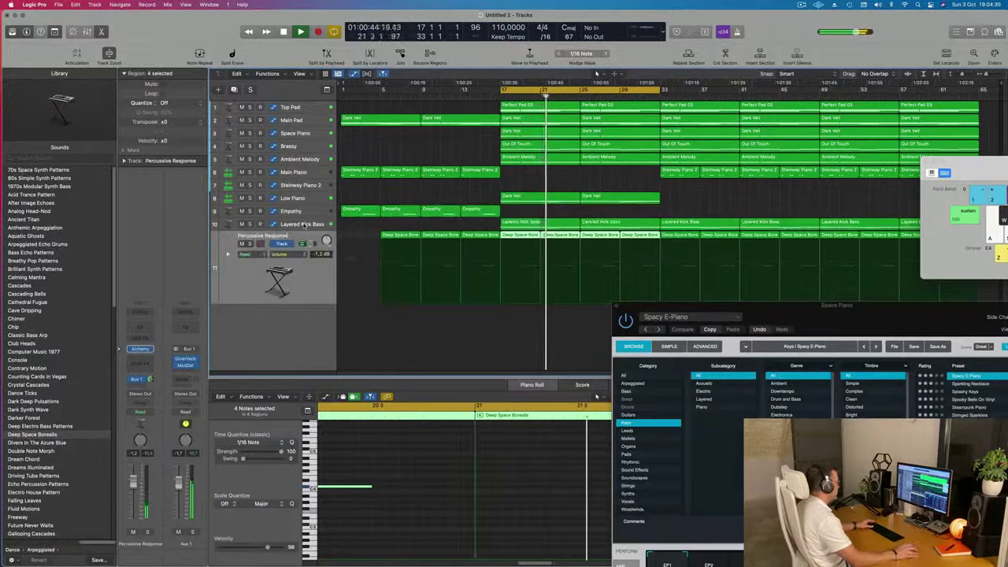
Step: Listen to the Layered Kick Bass track in solo
click(305, 225)
click(250, 230)
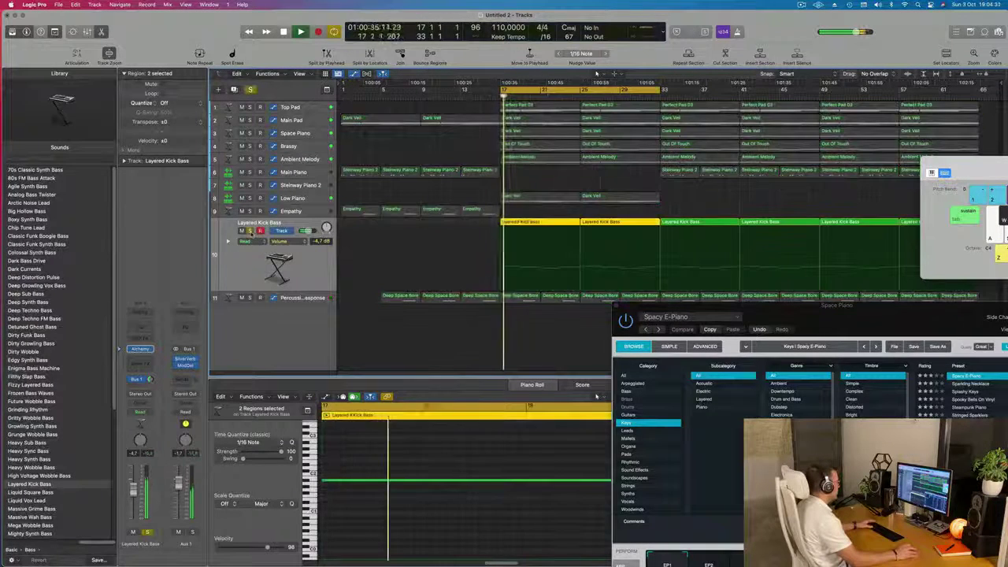
key(s)
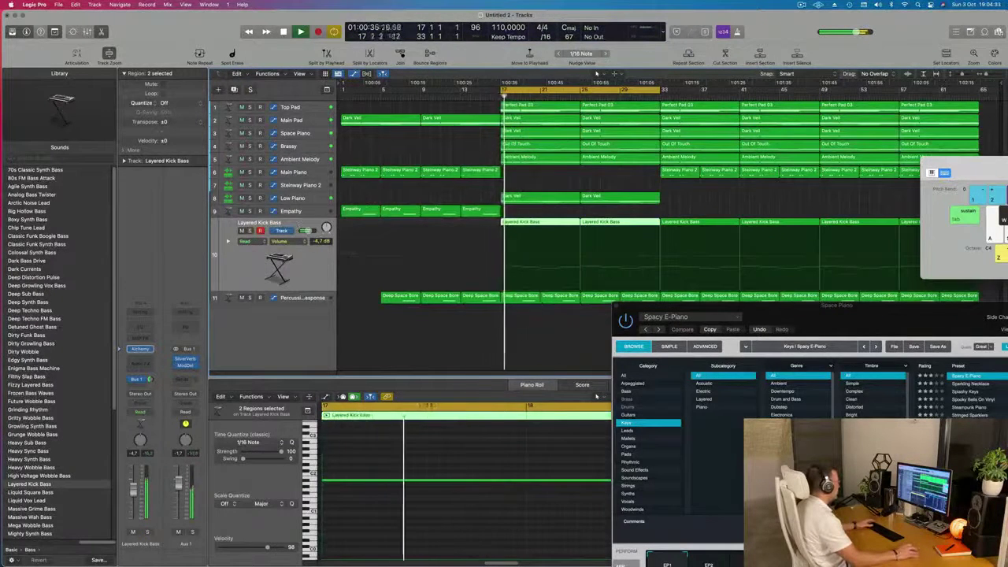
Step: Move the Low Piano track below Empathy and delete the empty Steinway Piano 2 track
click(323, 202)
drag(313, 236, 309, 207)
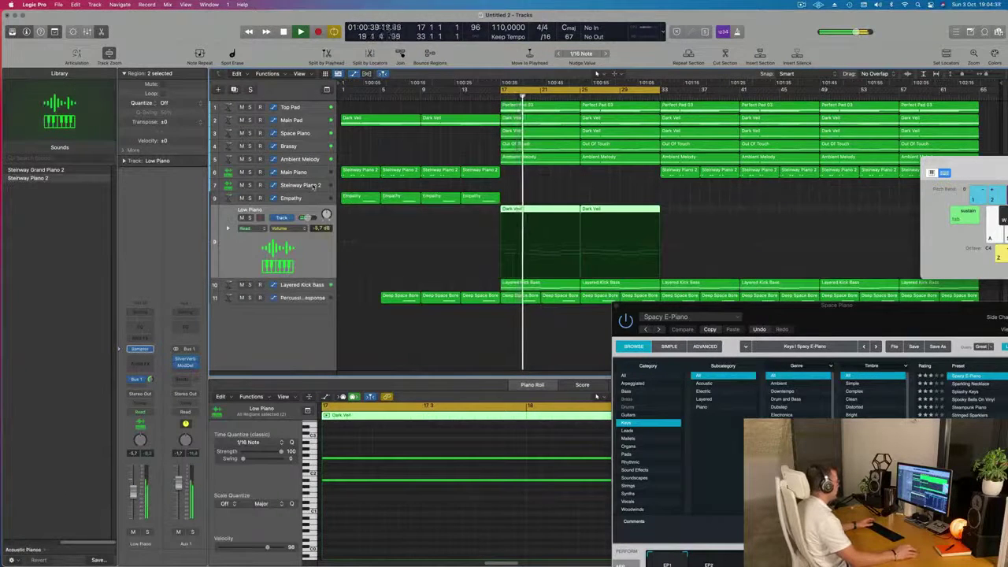
click(313, 186)
key(super+BackSpace)
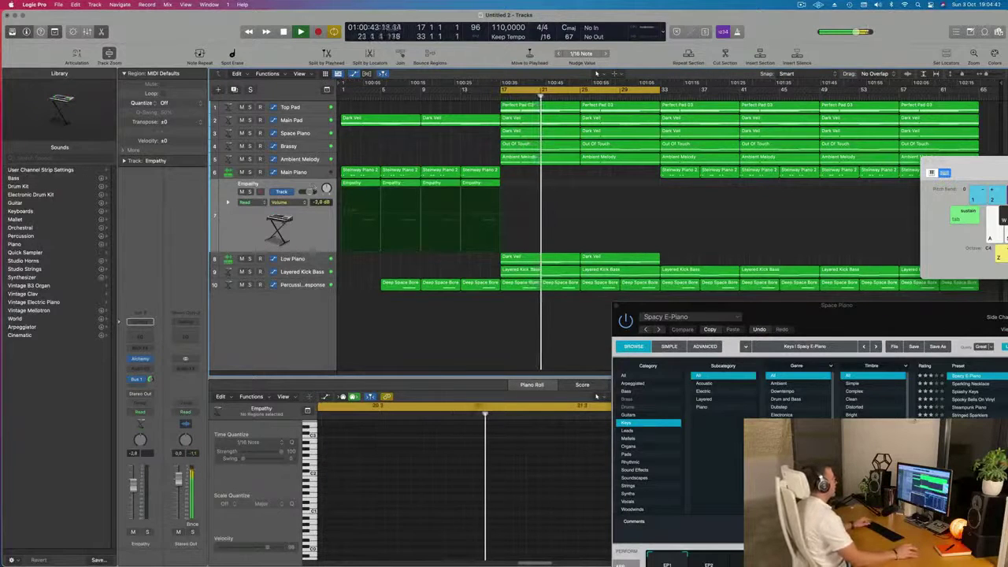
Step: Listen to the Ambient Melody track in solo and move it directly below Main Pad
click(290, 158)
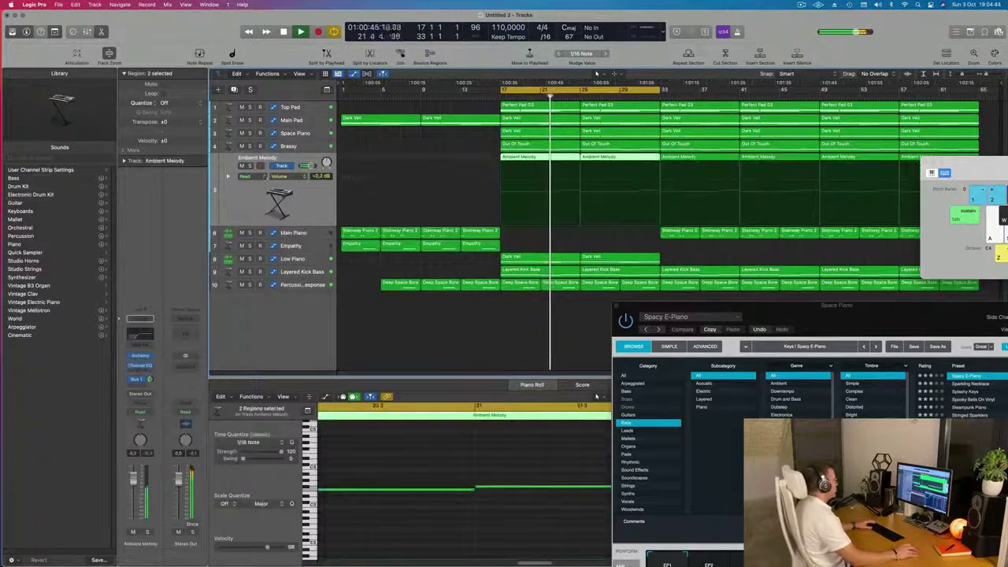
click(250, 166)
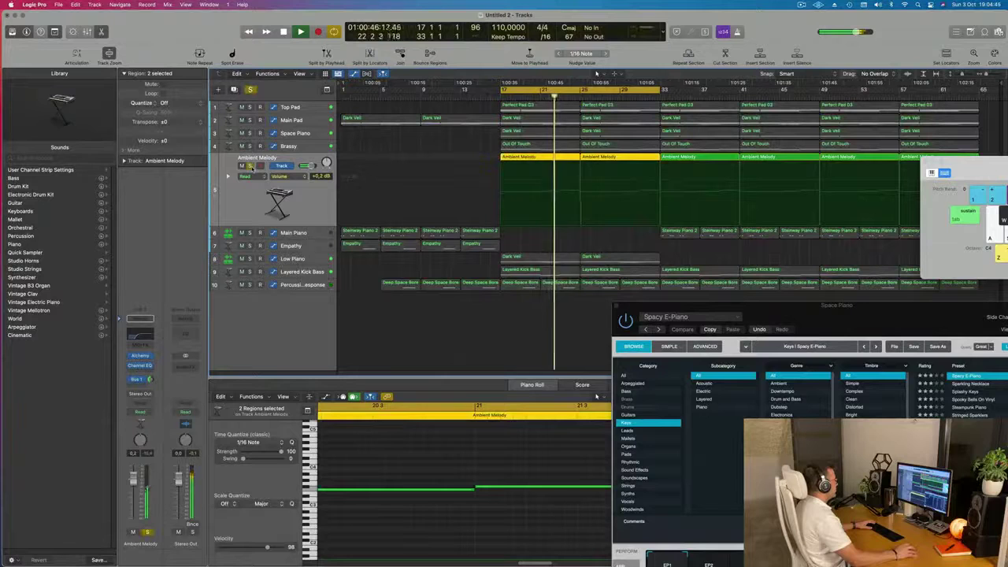
click(250, 166)
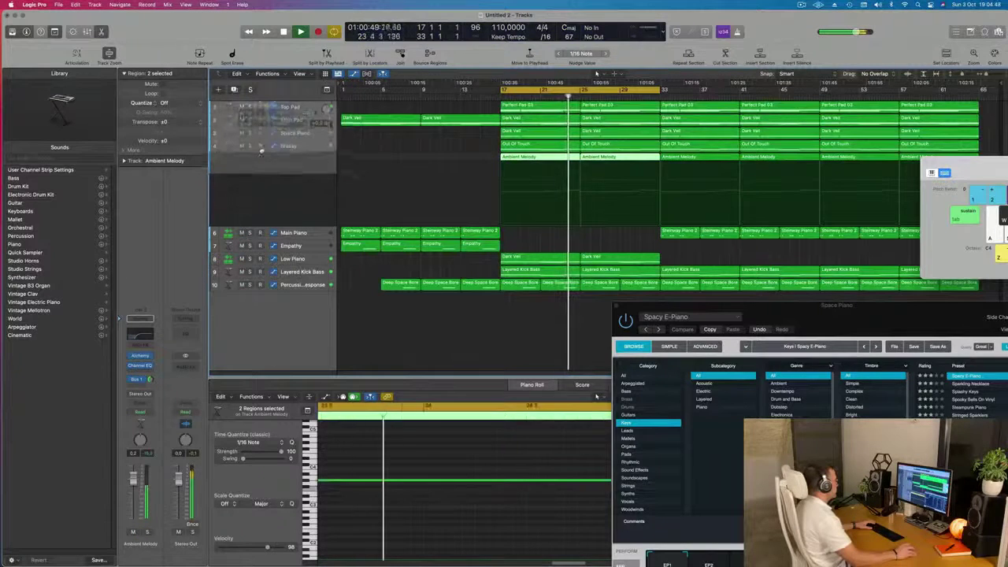
drag(263, 135, 263, 128)
key(Return)
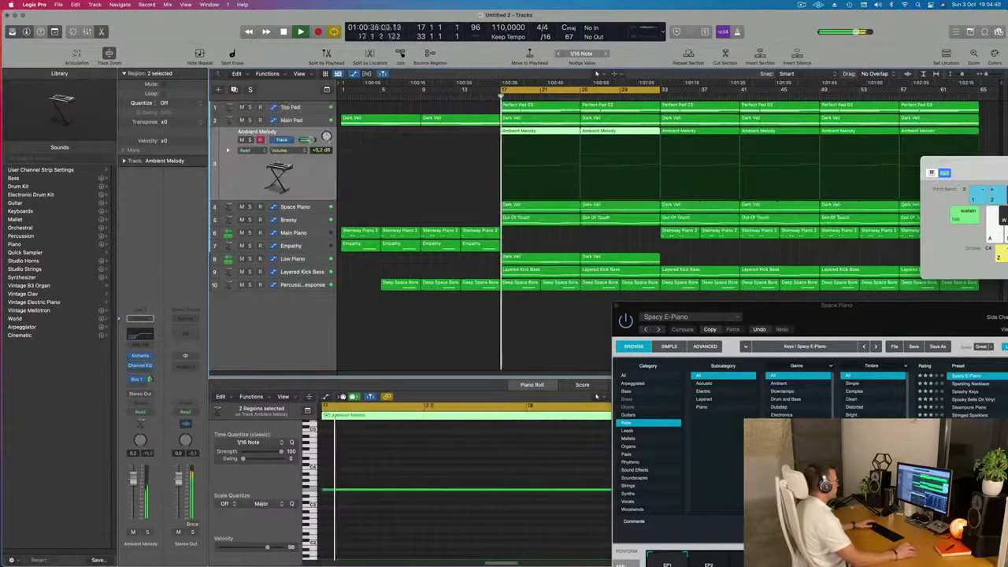
Step: Listen to the Space Piano track in solo and replay the full mix from bar 17
click(249, 207)
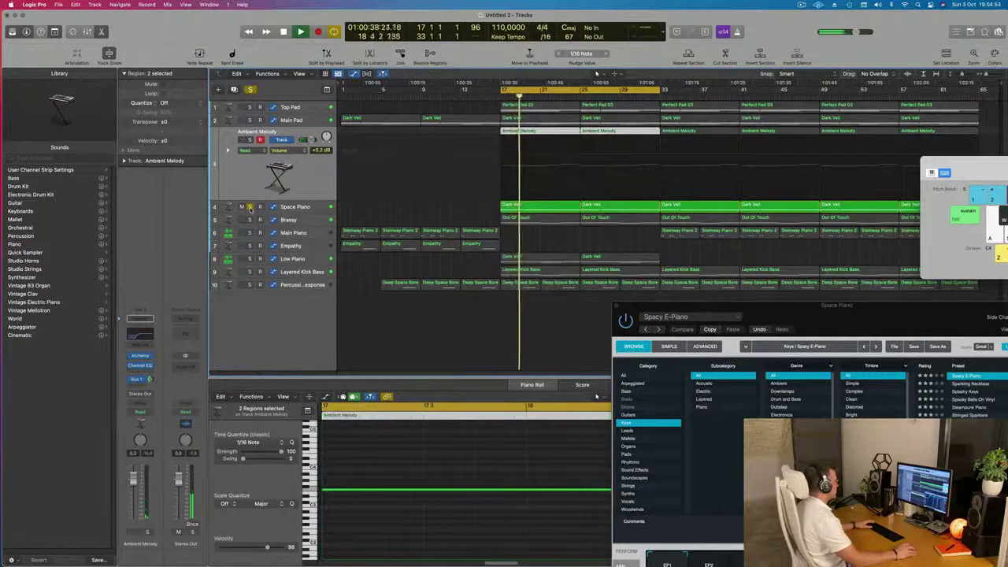
click(250, 207)
click(313, 207)
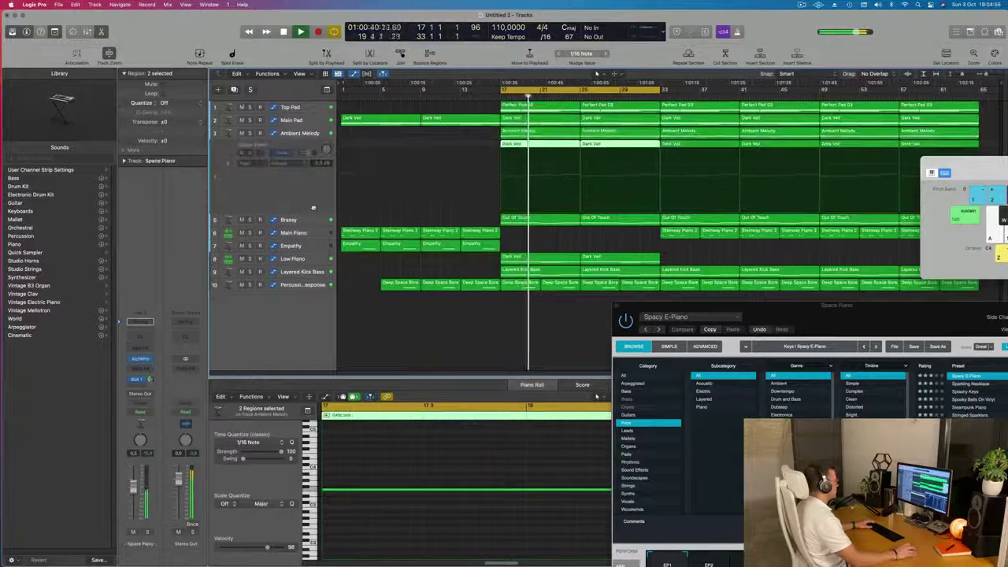
click(311, 221)
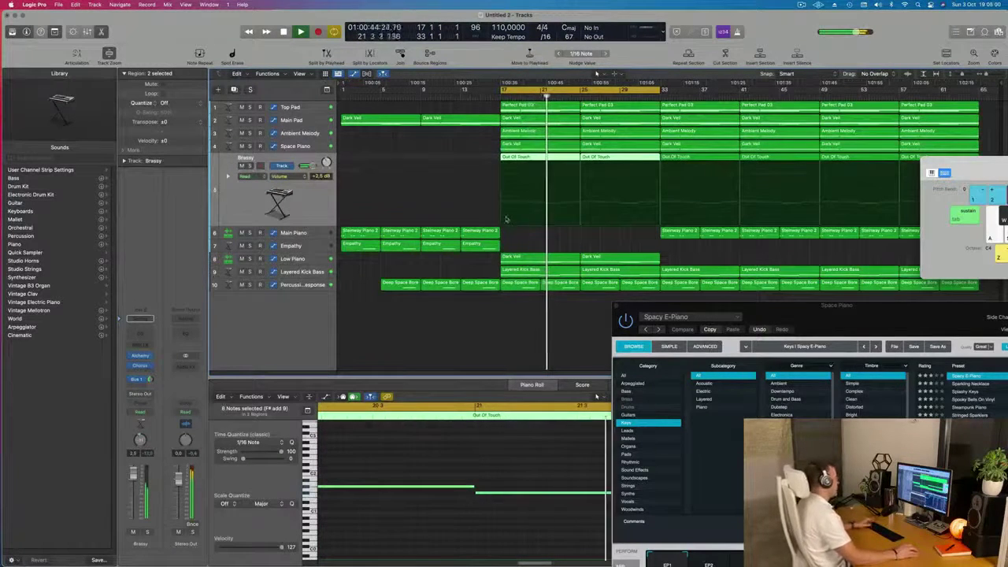
key(space)
key(space)
click(313, 234)
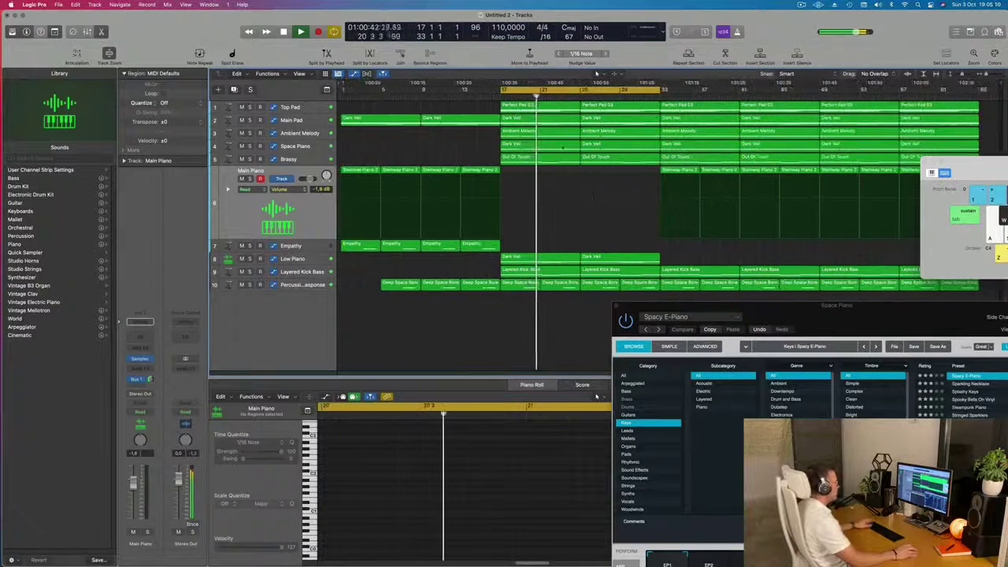
key(space)
click(309, 107)
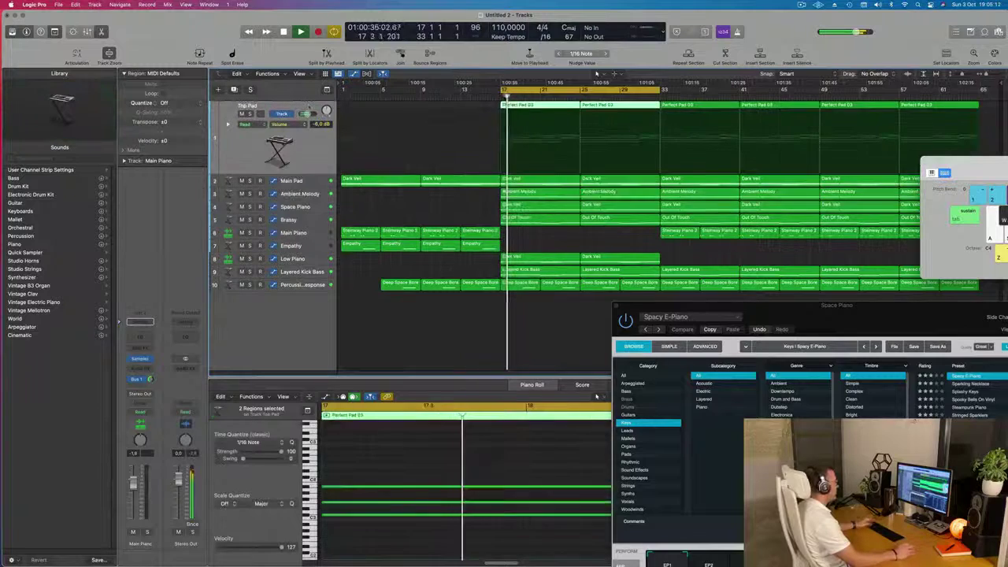
click(285, 124)
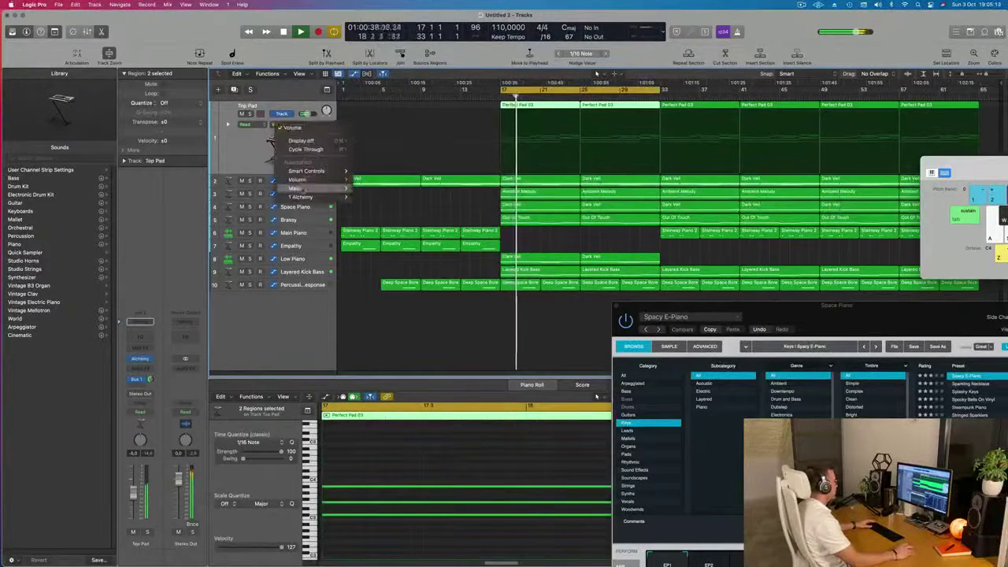
click(242, 149)
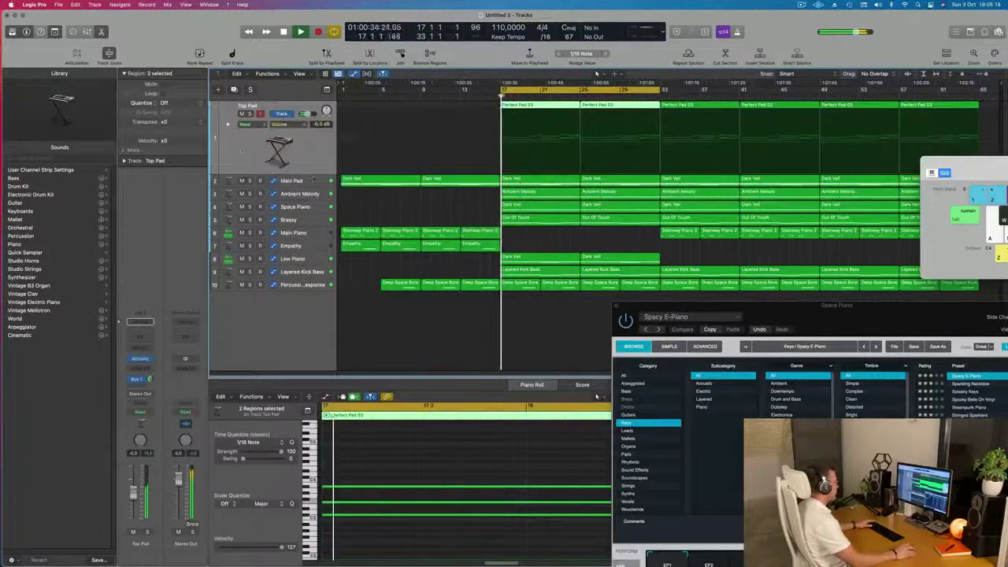
Step: Delete the Top Pad region at bar 25 and lower Main Pad's cutoff automation point at bar 33 to 1.21 %
key(Down)
click(620, 111)
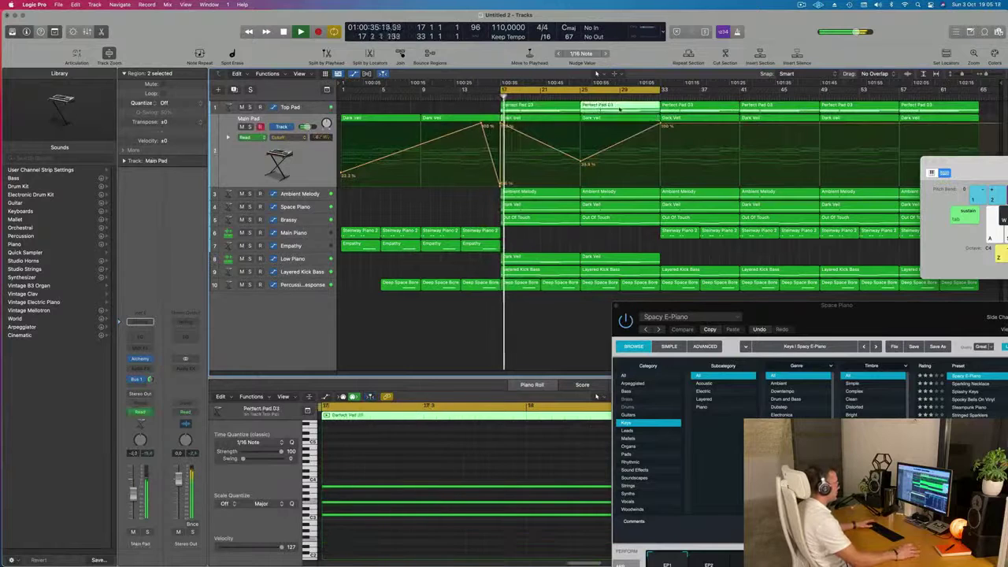
key(Delete)
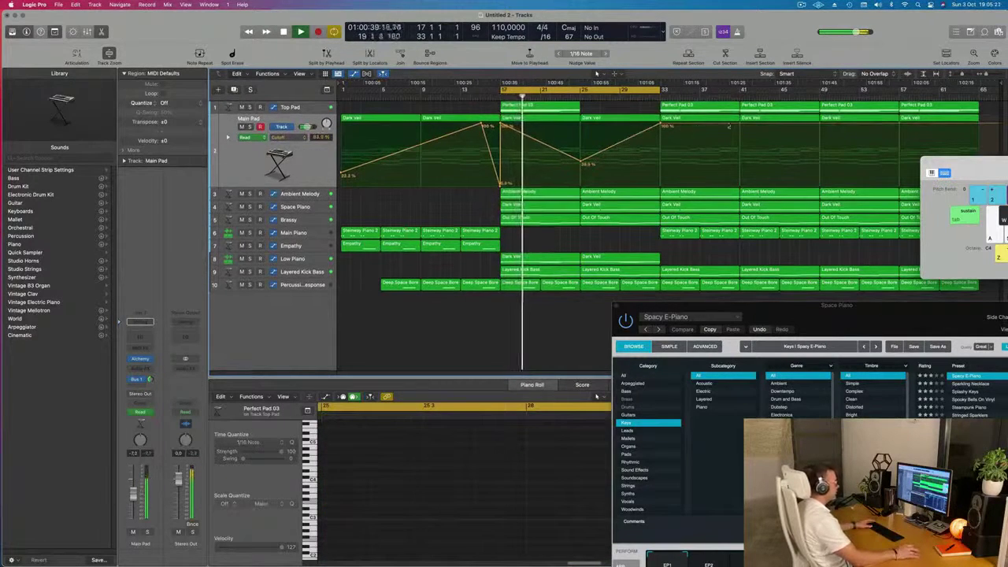
drag(666, 126, 661, 186)
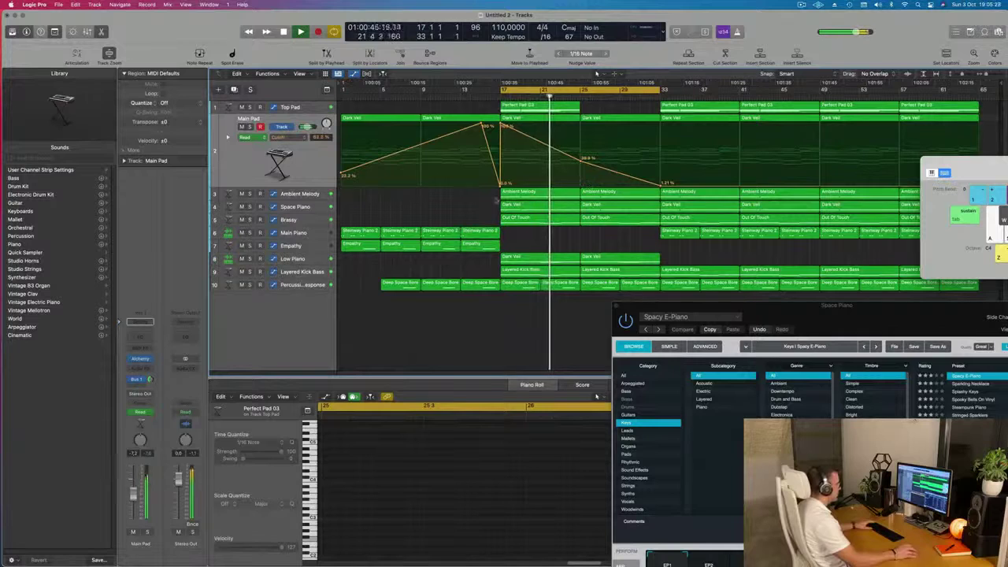
Step: Listen to the Ambient Melody and Space Piano tracks in solo and delete the Space Piano region at bar 25
click(317, 194)
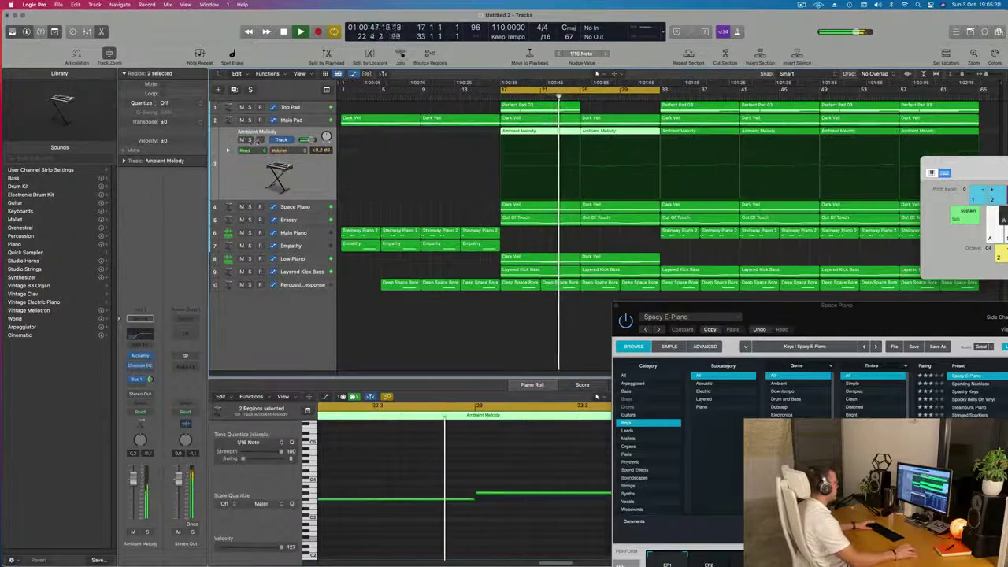
click(249, 140)
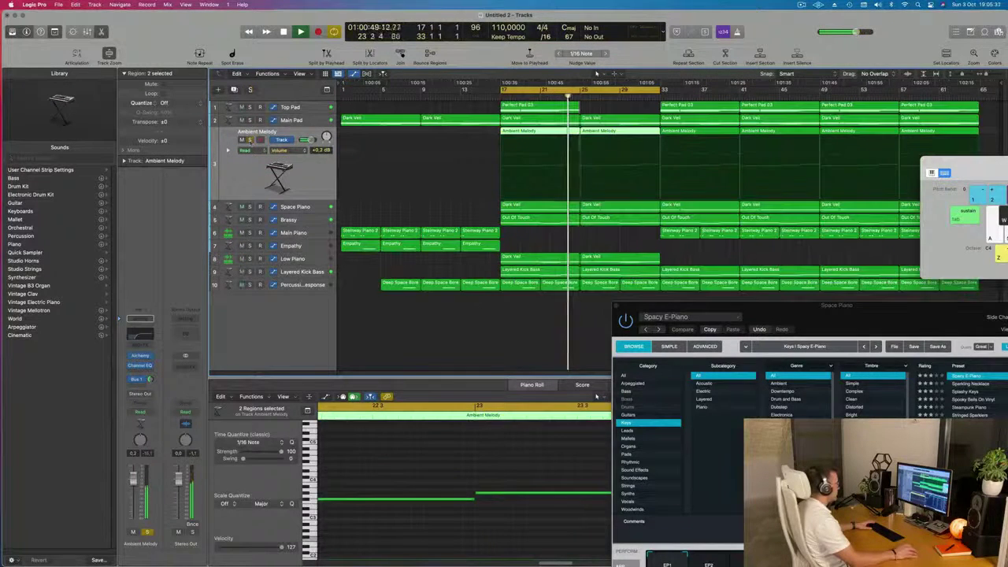
click(609, 206)
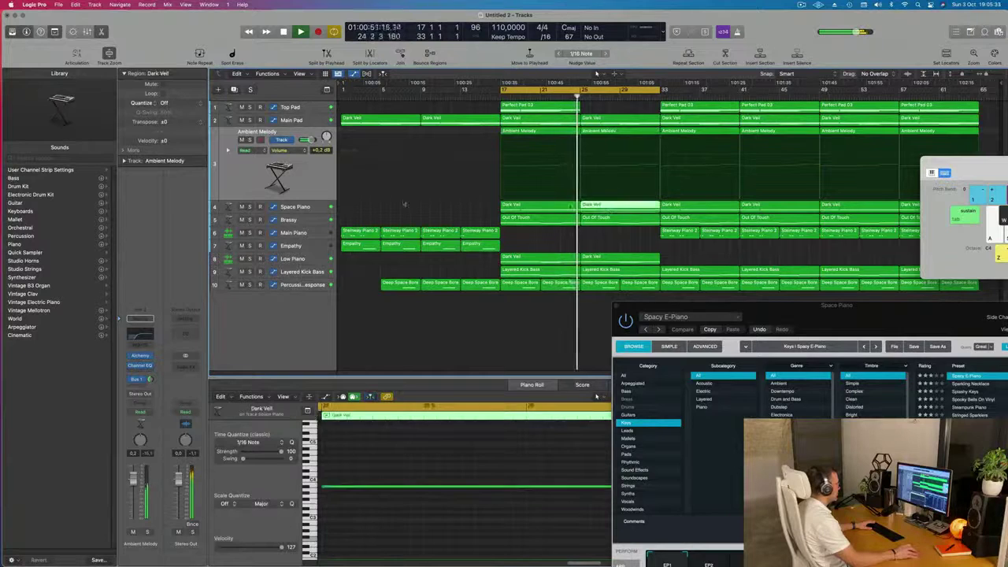
click(249, 206)
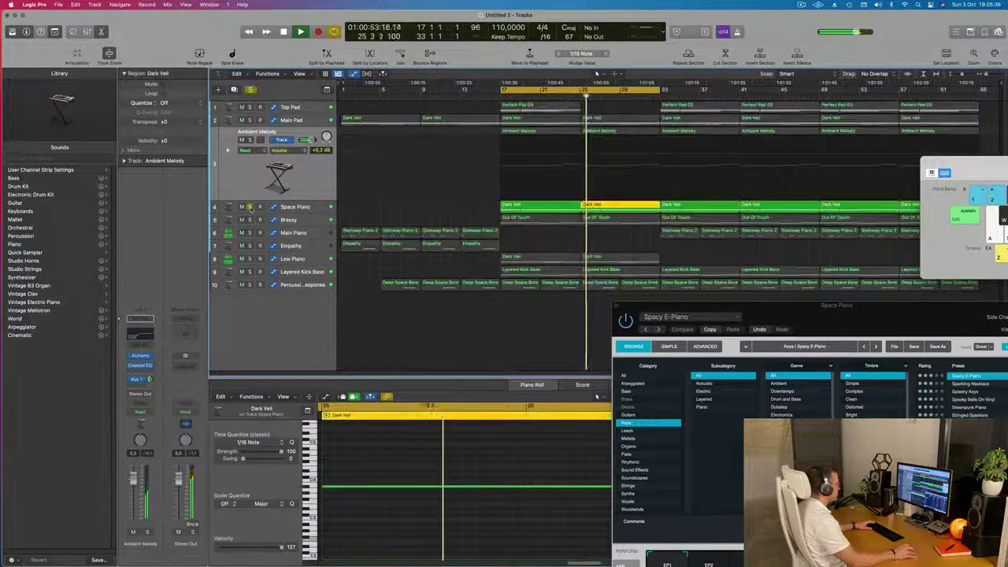
click(250, 206)
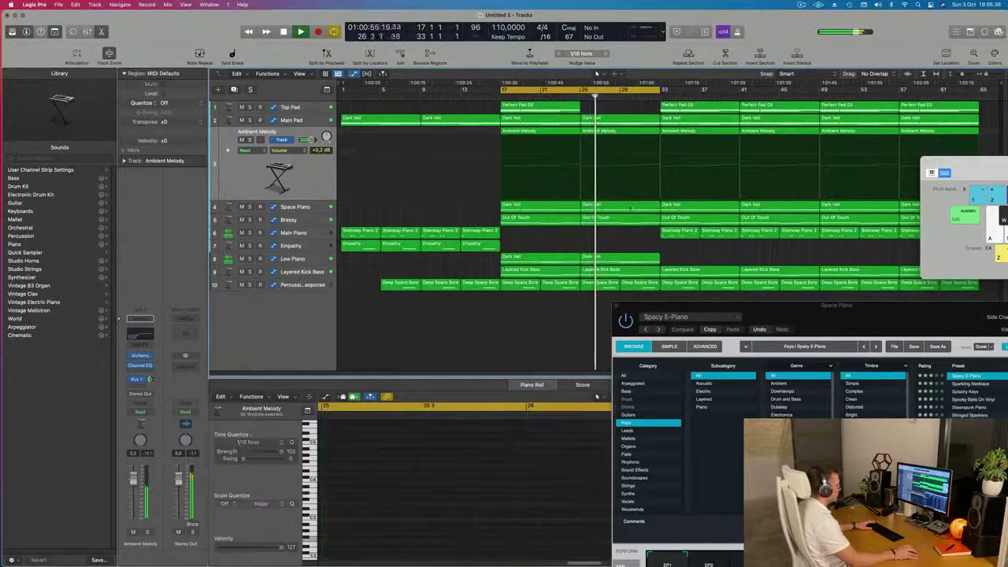
key(Delete)
key(space)
key(space)
Step: Rename all regions in the arrangement after their tracks
click(304, 221)
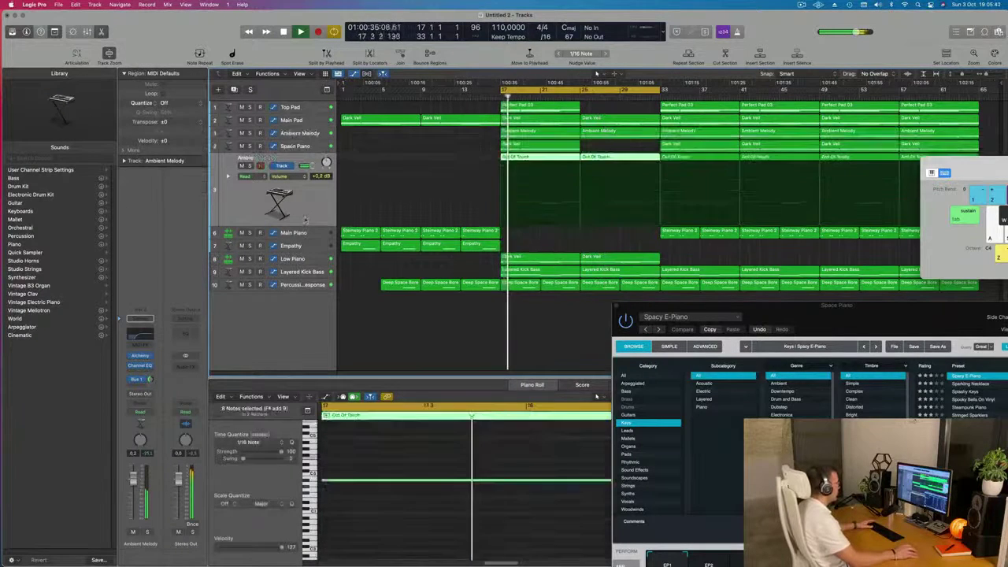
click(616, 161)
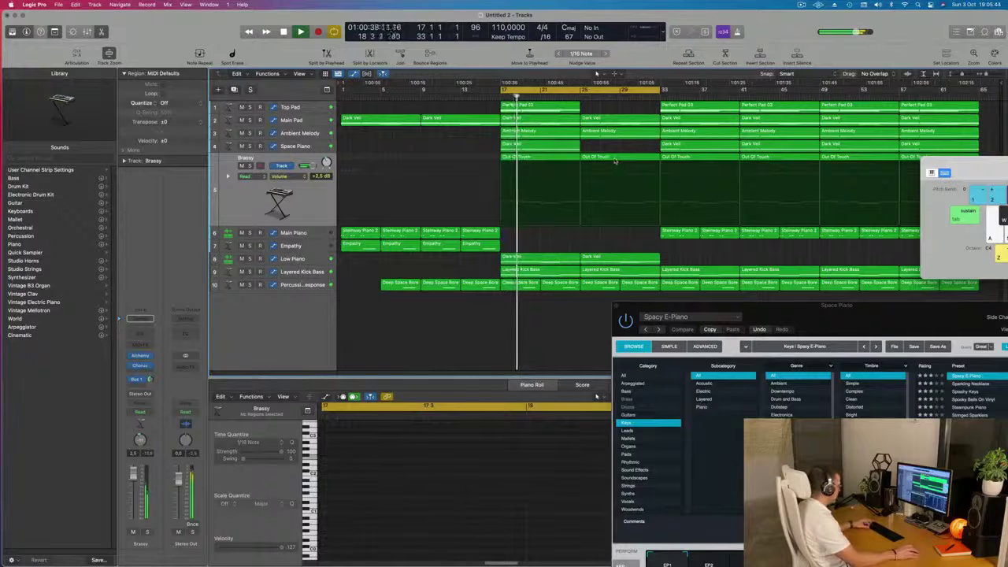
key(super+a)
right_click(619, 155)
click(598, 156)
key(alt+shift+n)
Step: Delete the Brassy and Low Piano regions at bar 25
click(612, 159)
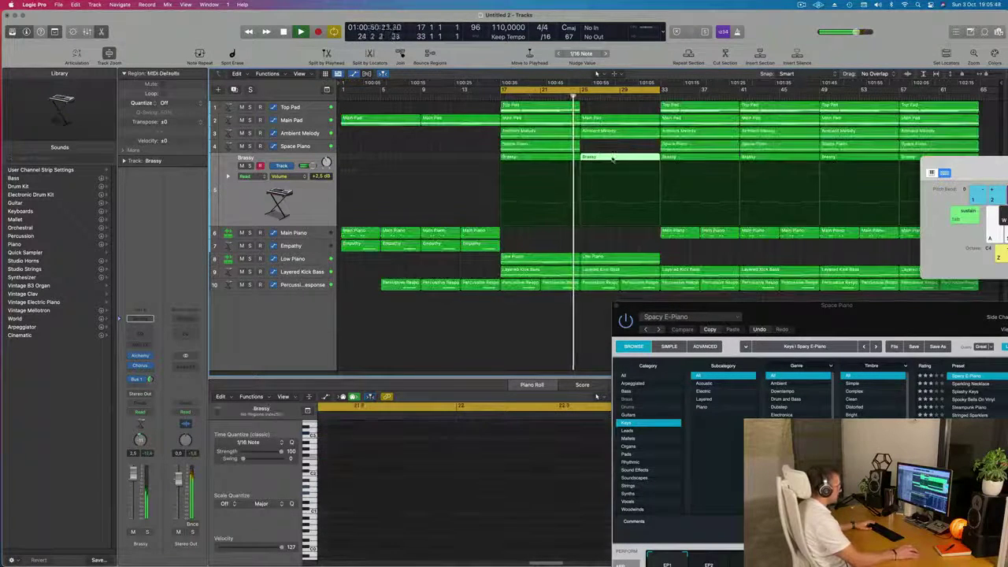
key(Delete)
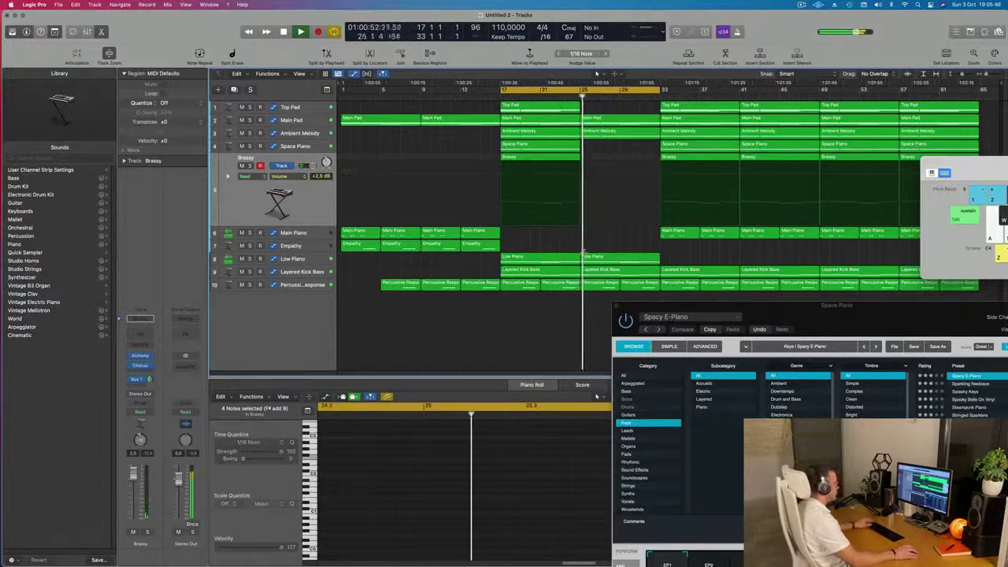
click(616, 260)
key(Delete)
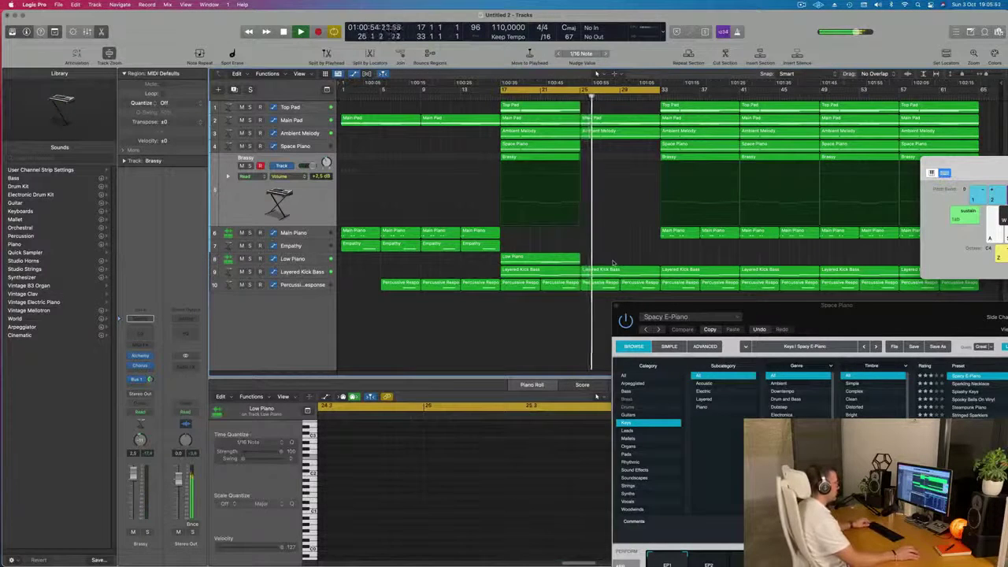
Step: Copy the four Empathy regions from the intro to bar 25 on the same track
drag(751, 308, 503, 396)
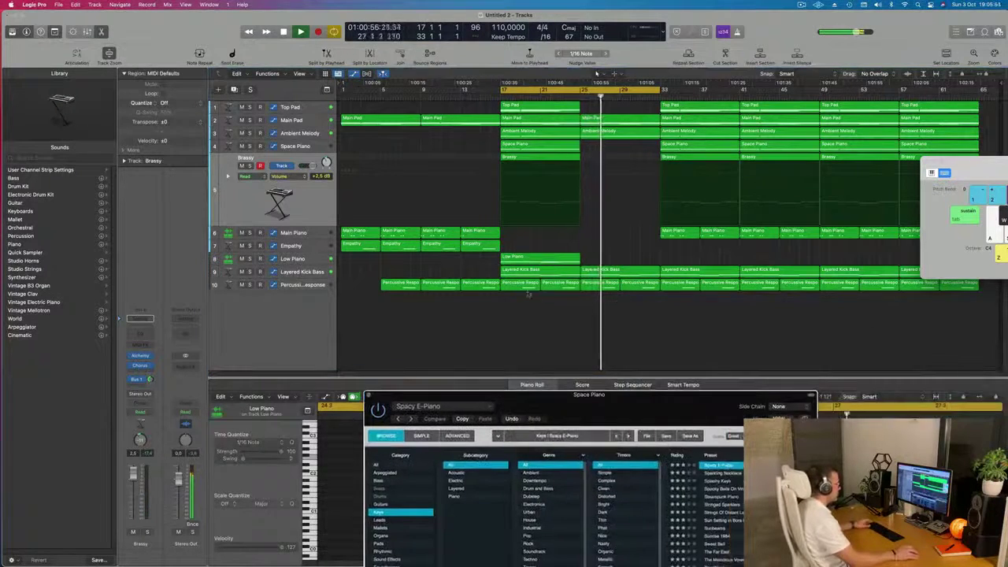
drag(399, 252, 639, 252)
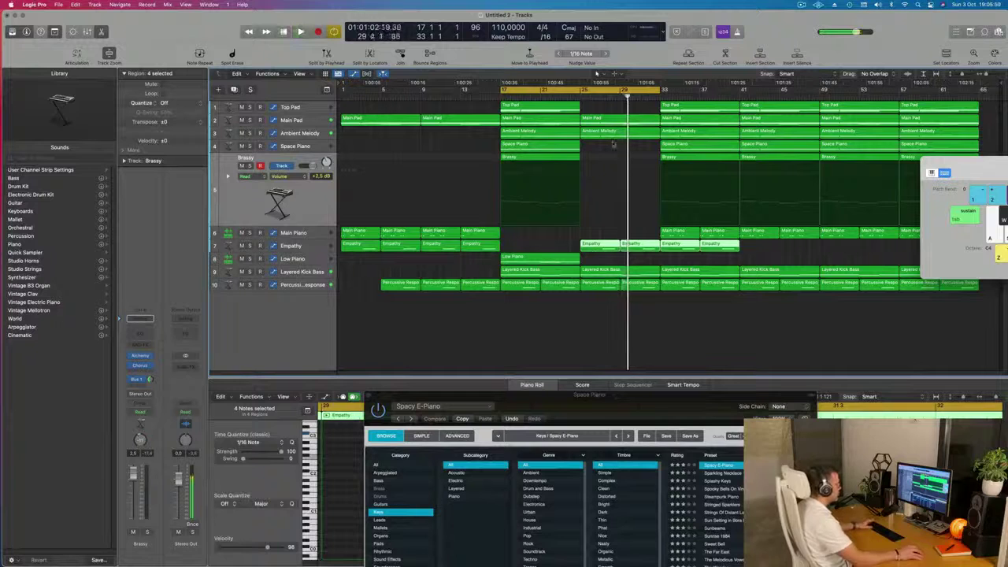
key(space)
Step: Shorten the cycle range to start at bar 25 and play back the section
drag(502, 89, 581, 96)
key(space)
key(space)
key(super+Right)
key(super+Right)
key(super+Left)
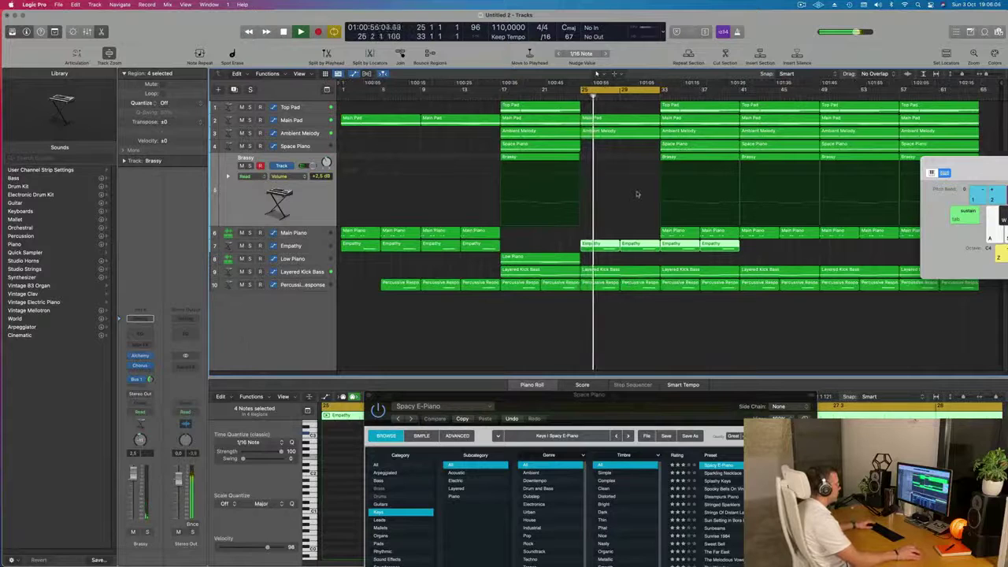
Step: Listen to the Ambient Melody track in solo and delete its region at bar 25
click(250, 133)
click(250, 133)
click(615, 136)
key(Delete)
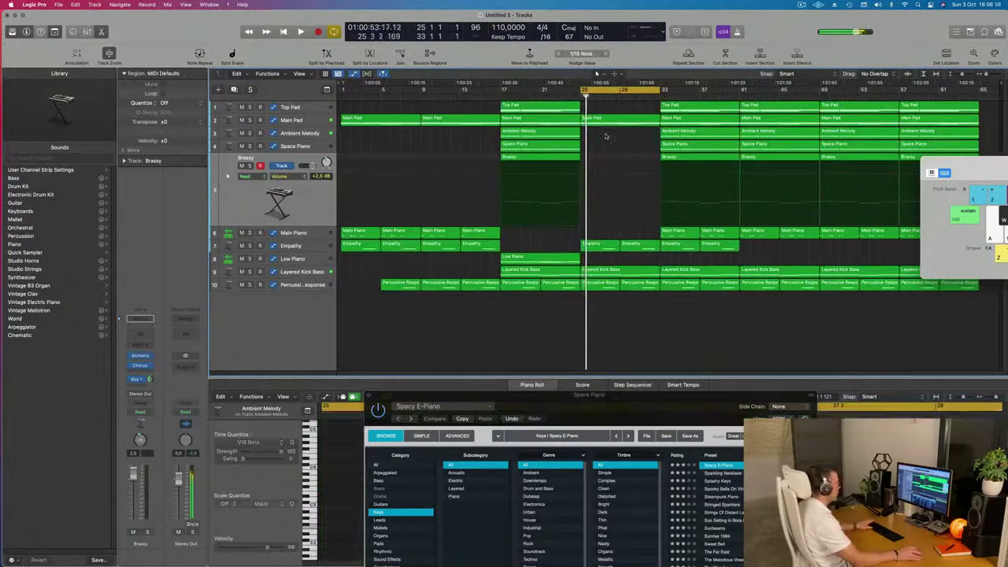
Step: Delete the Top Pad, Ambient Melody and Space Piano regions at bar 33
click(597, 122)
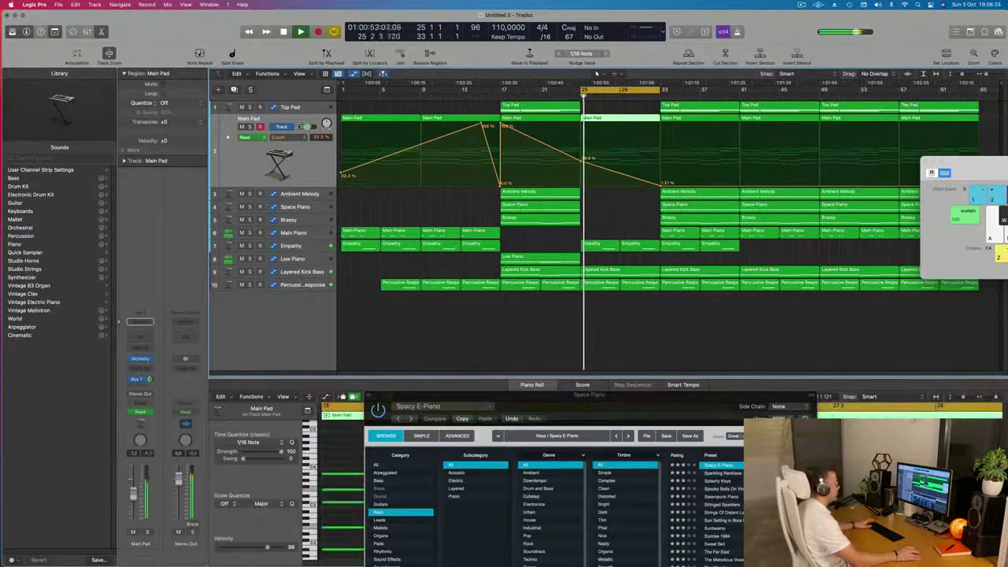
click(689, 111)
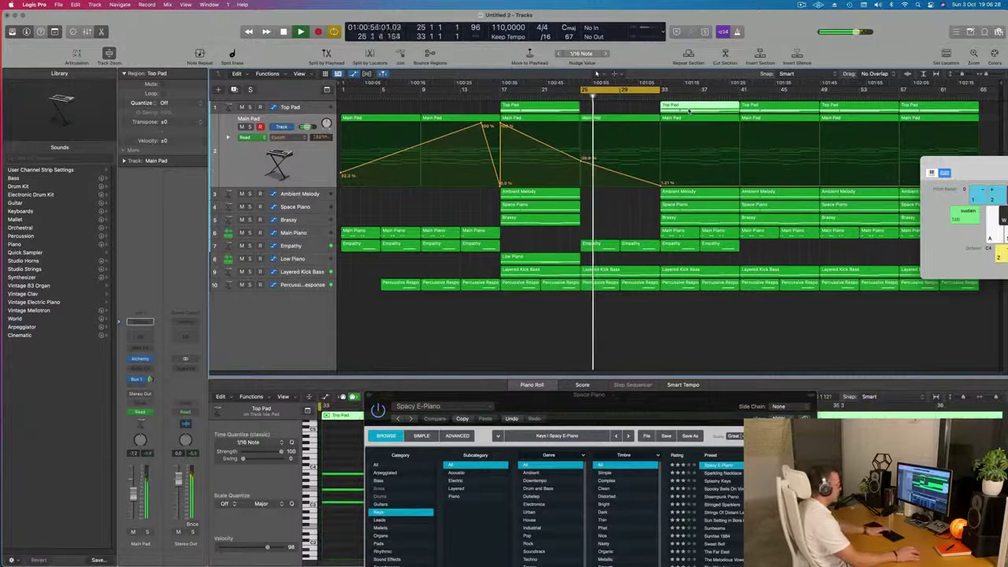
key(Delete)
click(690, 196)
key(Delete)
click(691, 208)
key(Delete)
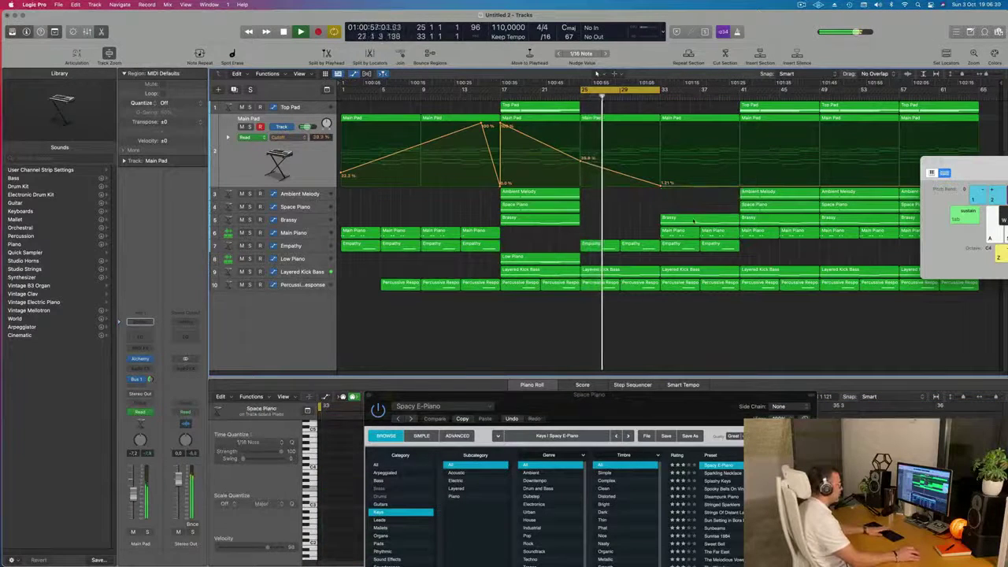
Step: Delete the Brassy region at bar 33
click(693, 221)
key(Delete)
Step: Thin out the Main Piano region at bar 33 by deleting the second note of each pair in the Piano Roll
click(669, 232)
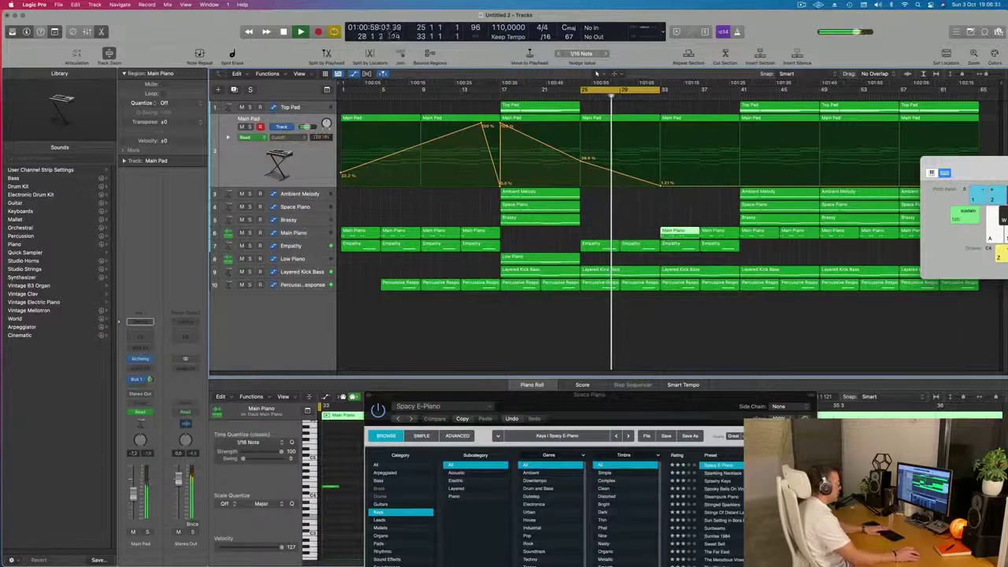
drag(568, 396, 899, 420)
click(535, 472)
key(super+Left)
key(super+Left)
key(super+Left)
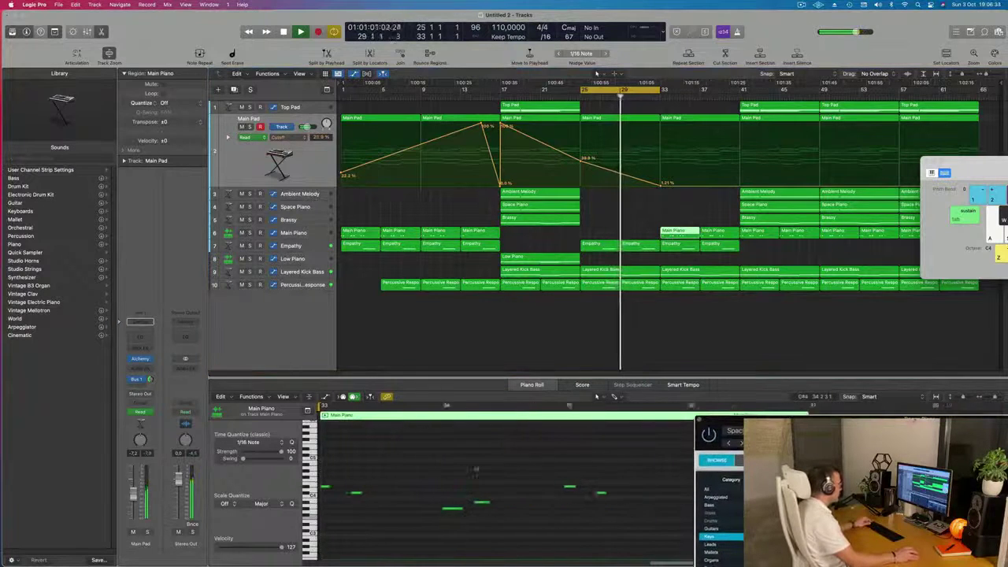
click(349, 493)
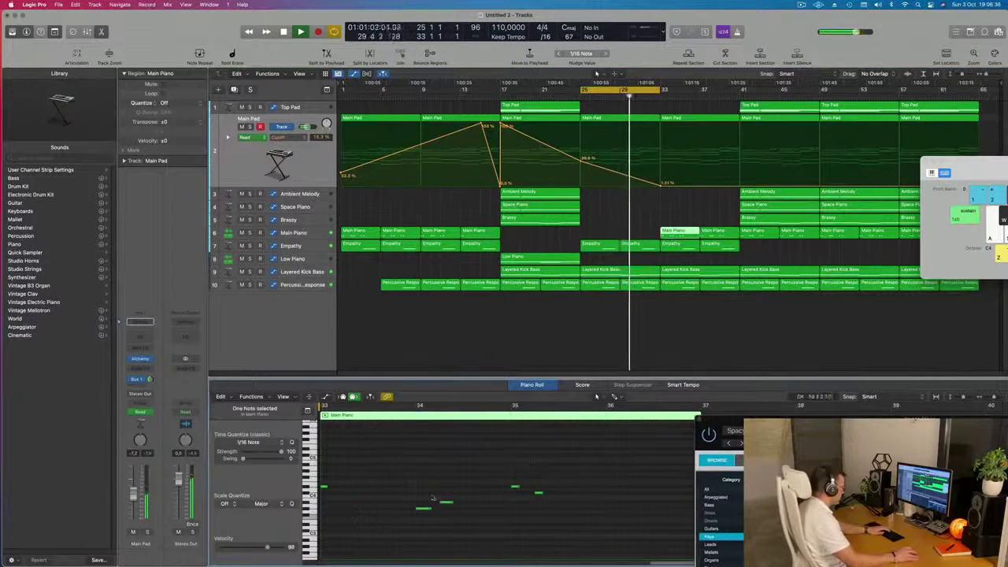
drag(441, 526, 440, 526)
key(Delete)
drag(548, 476, 521, 528)
key(Delete)
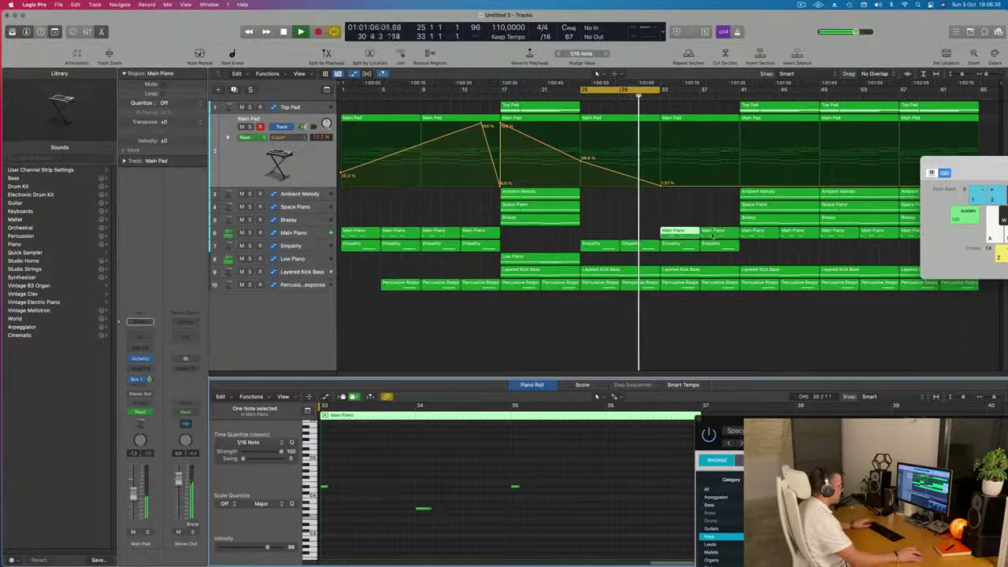
Step: Extend the cycle range to end at bar 41 and listen to the section from bar 25
drag(664, 89, 740, 90)
key(super+Right)
key(super+Right)
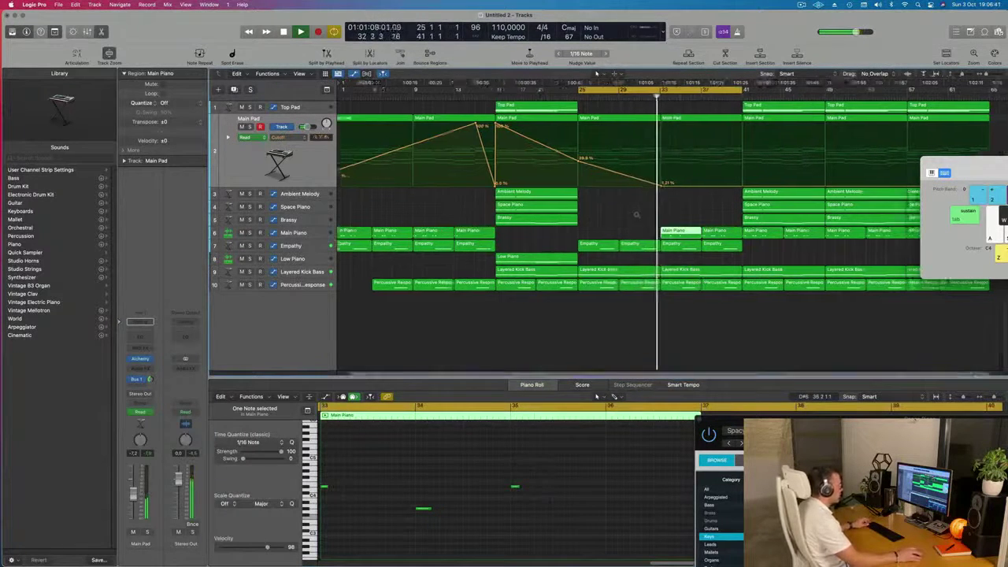
key(super+Left)
key(super+Left)
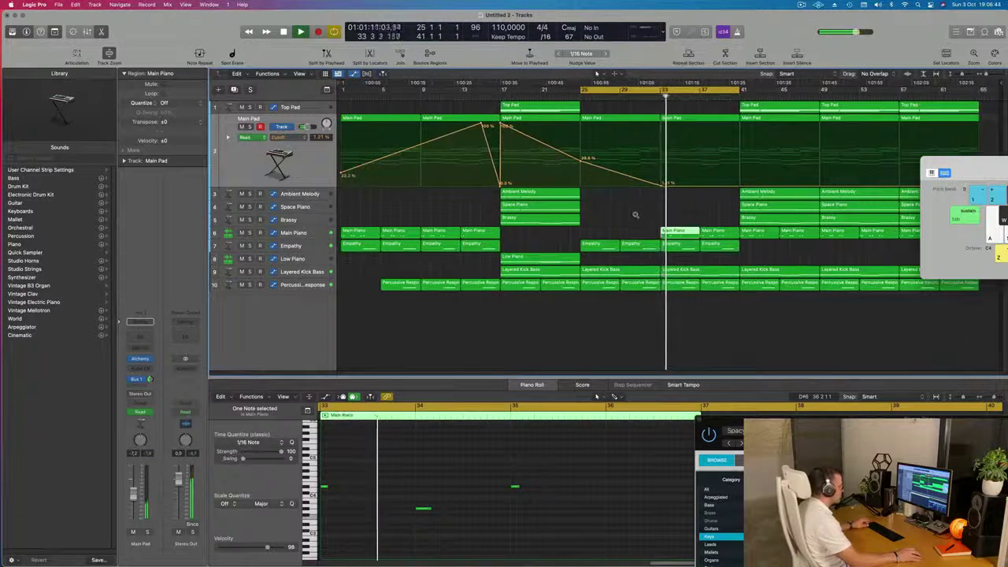
scroll(635, 215, up, 5)
scroll(635, 215, down, 6)
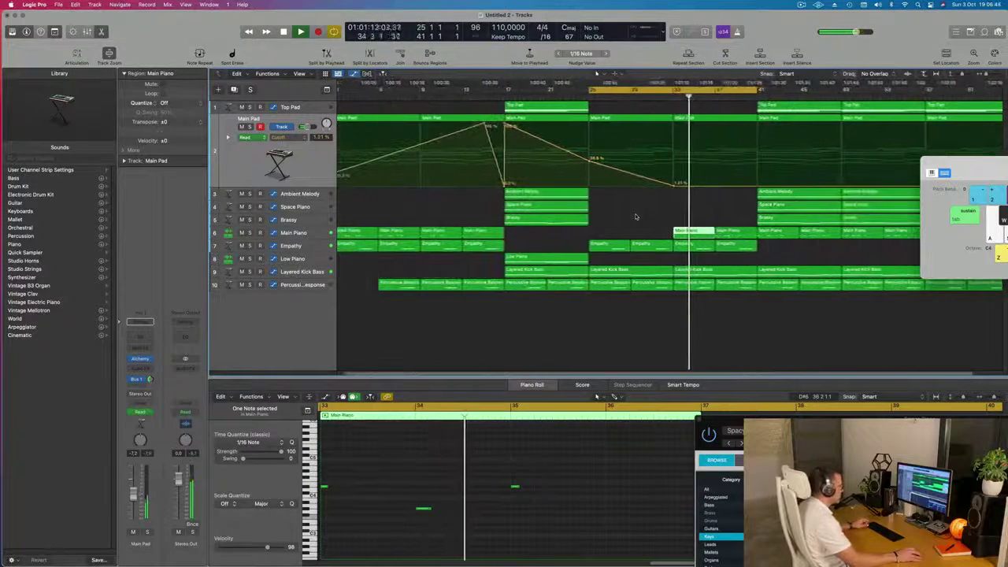
scroll(632, 215, up, 1)
scroll(635, 215, down, 1)
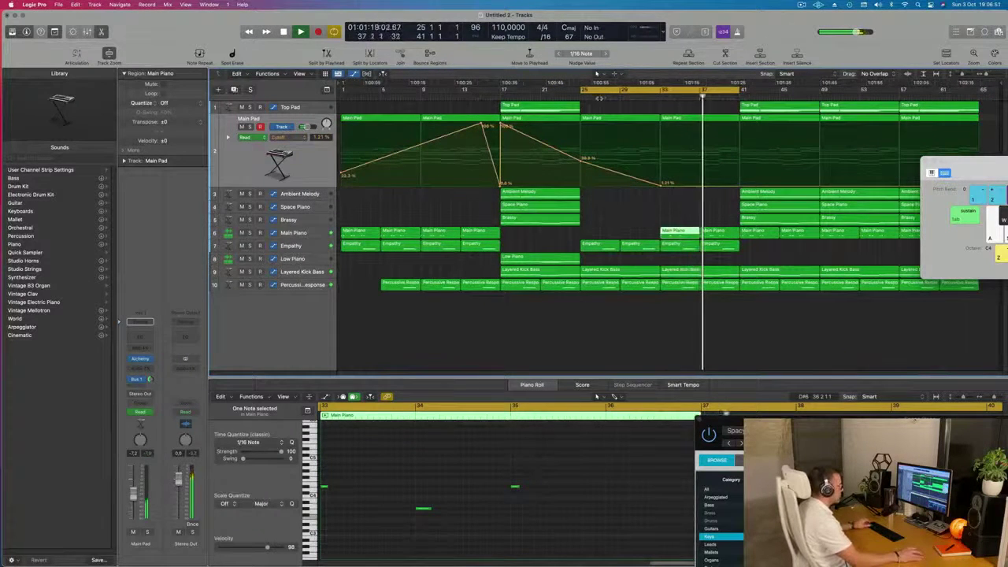
drag(717, 233, 713, 237)
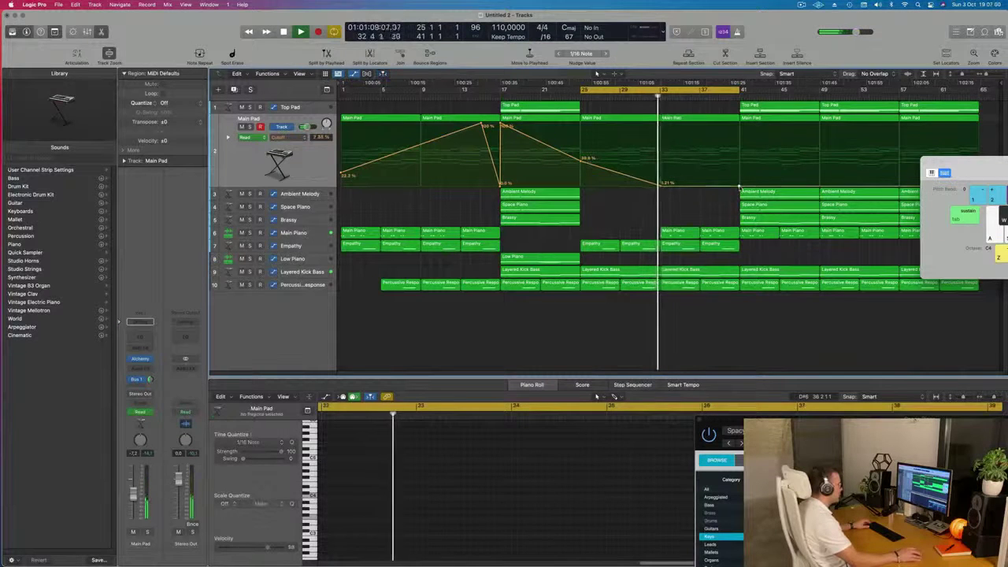
Step: Raise the Main Pad cutoff automation at bar 41 to about 48 % and extend the cycle range to bar 49
drag(740, 185, 740, 158)
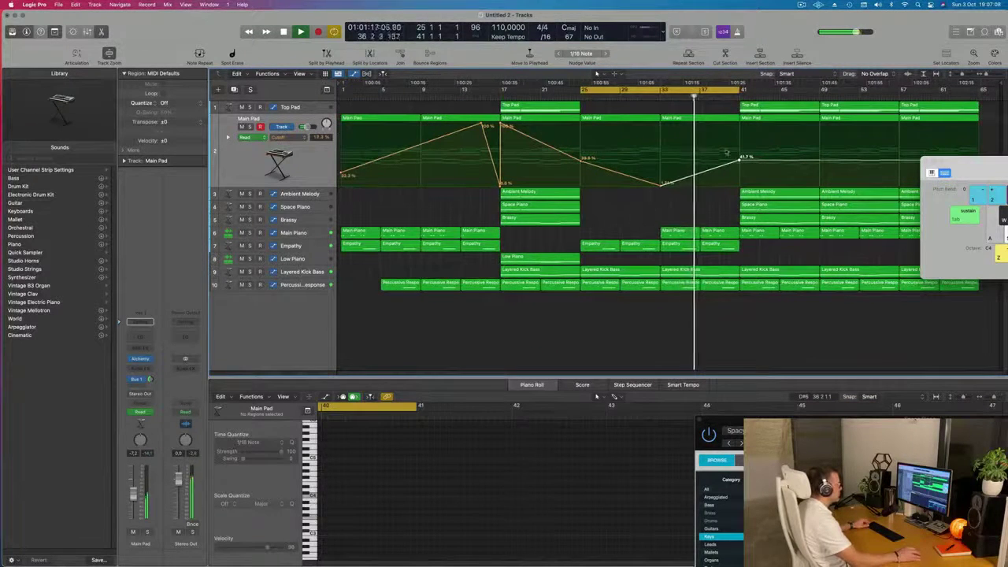
drag(740, 161, 739, 157)
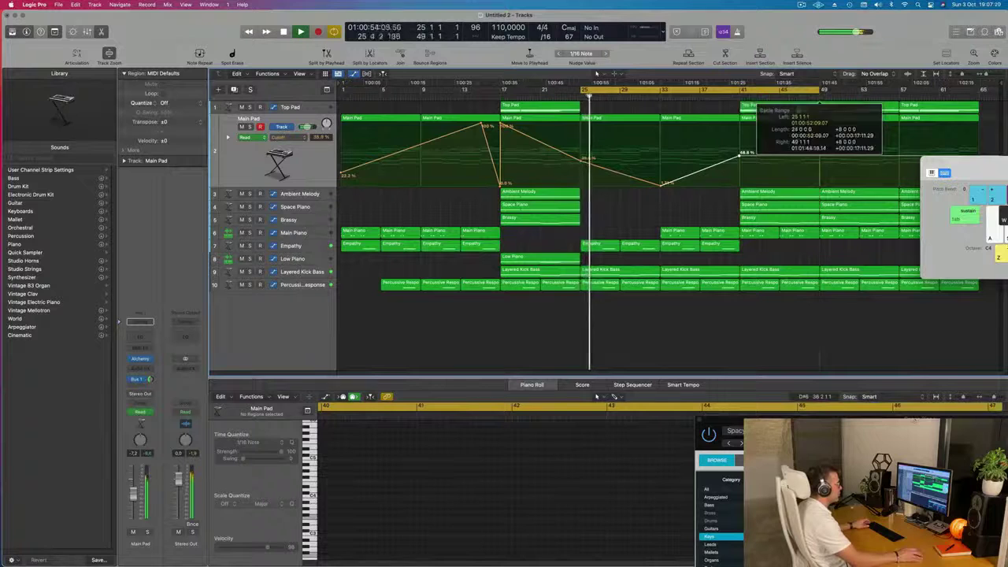
Step: Delete the Top Pad, Space Piano, Ambient Melody and Brassy regions at bar 41
click(787, 110)
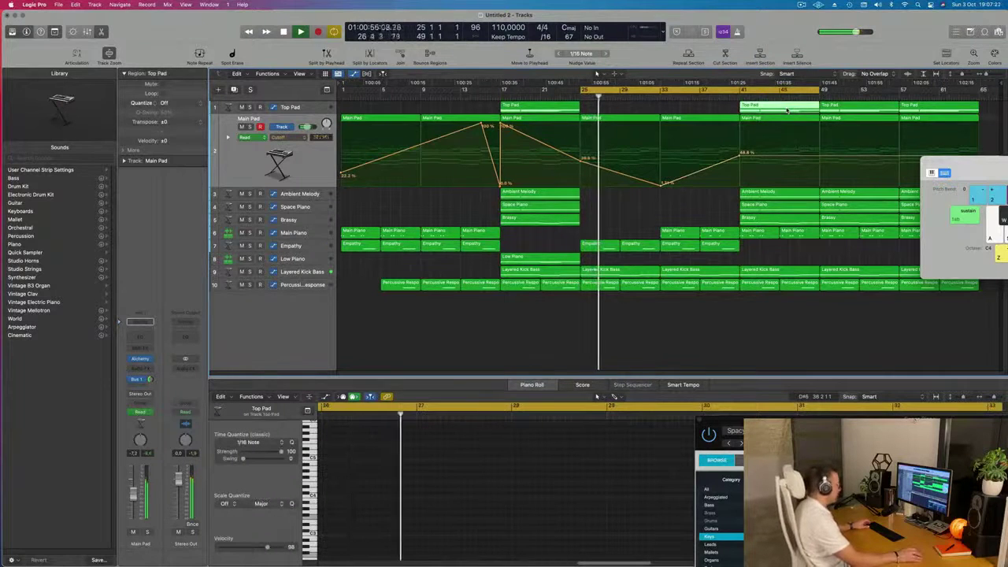
key(Delete)
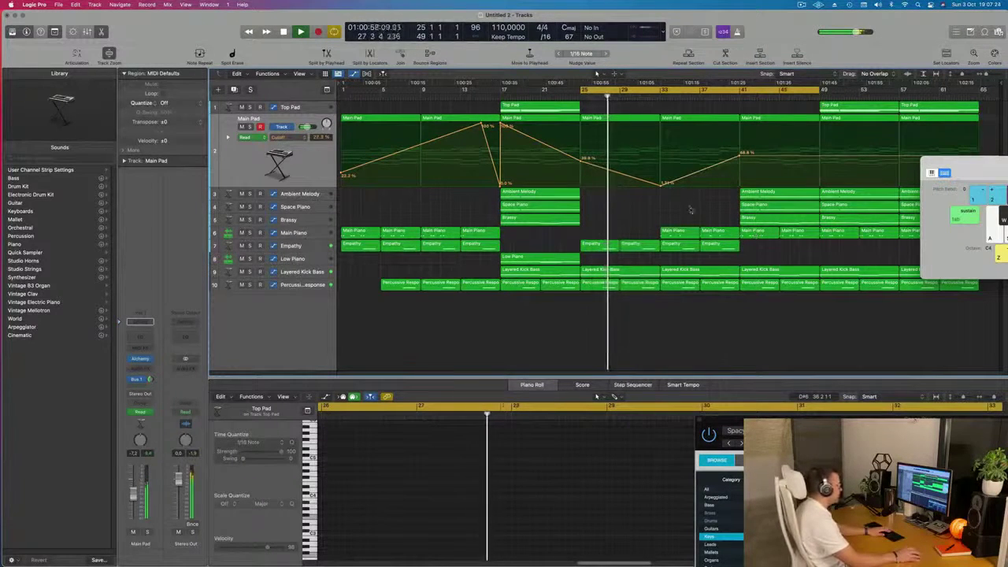
click(777, 205)
key(Delete)
click(777, 192)
key(Delete)
click(777, 217)
Step: Copy two Empathy regions to bar 41 and raise the Main Pad cutoff automation at bar 49 to about 97 %
mouse_move(762, 254)
mouse_down()
mouse_move(685, 247)
mouse_move(760, 252)
mouse_up()
drag(820, 158, 819, 127)
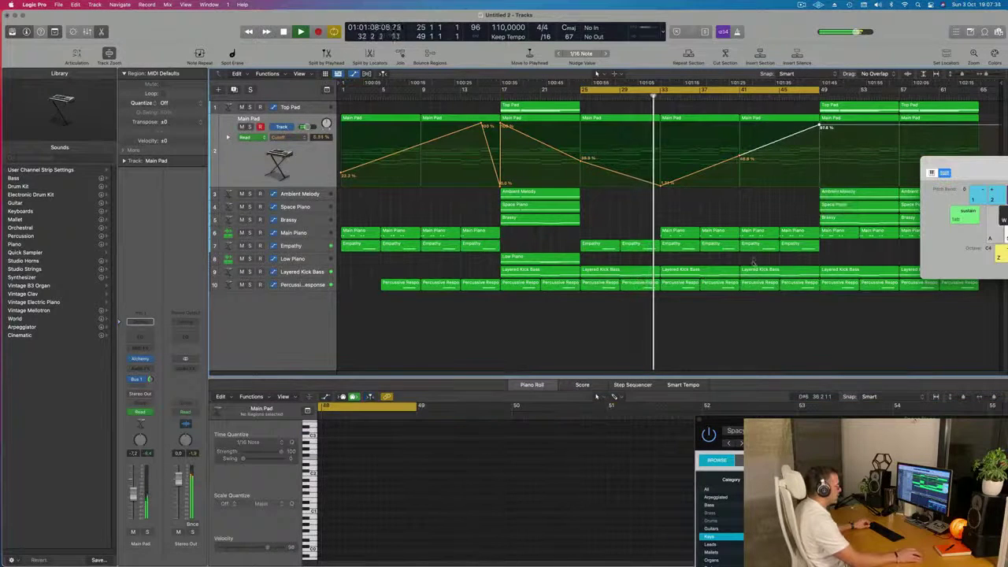
Step: Delete the Layered Kick Bass region and both Percussive Response regions between bars 41 and 49
click(757, 268)
shift+click(780, 283)
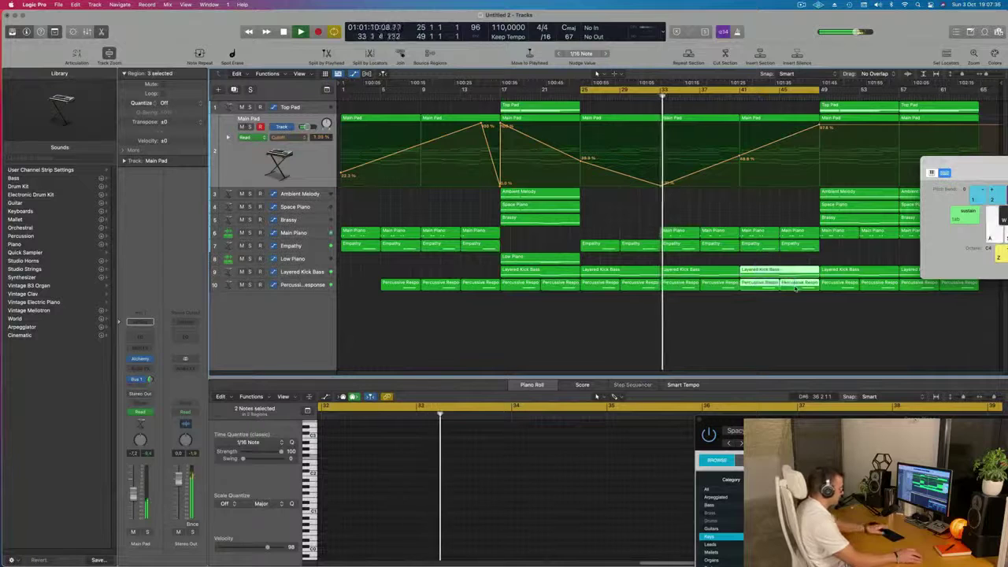
key(Delete)
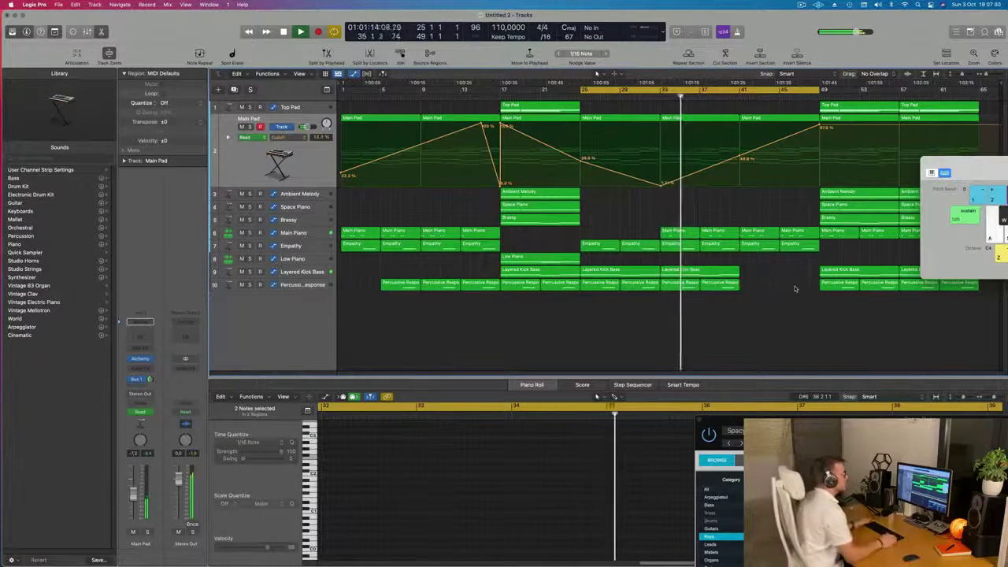
Step: Play back the thinned-out section from bar 33
click(801, 5)
click(758, 35)
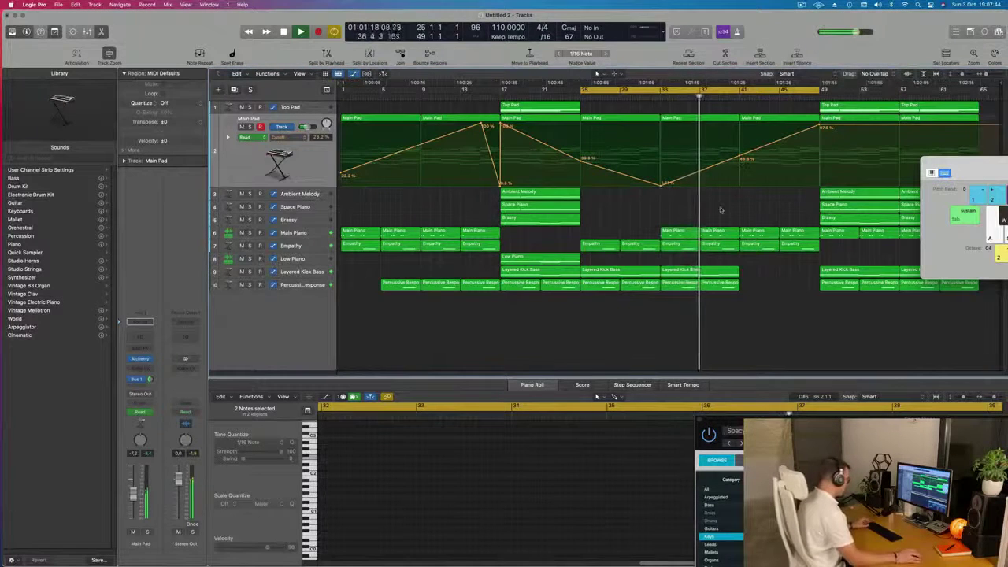
key(Escape)
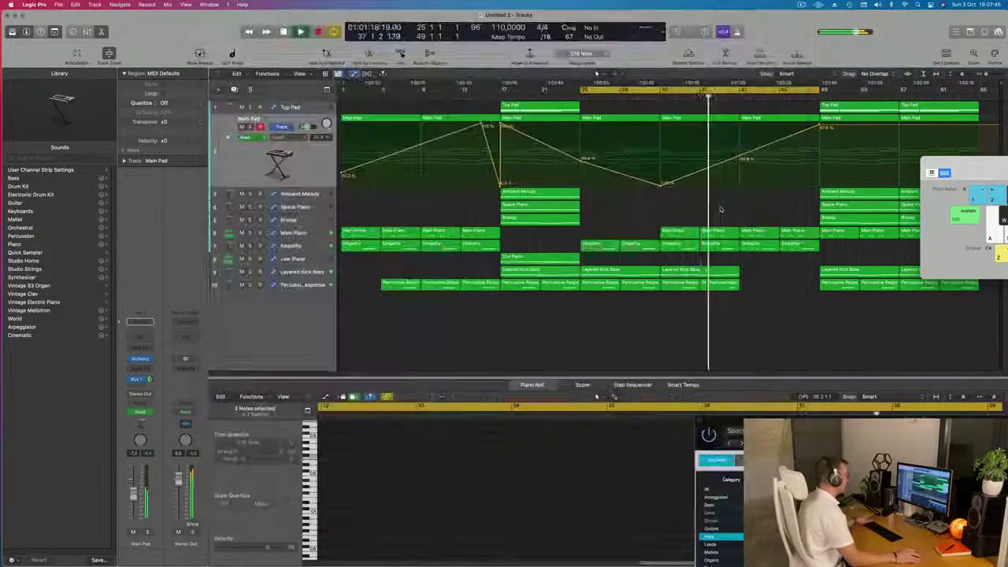
key(space)
click(659, 96)
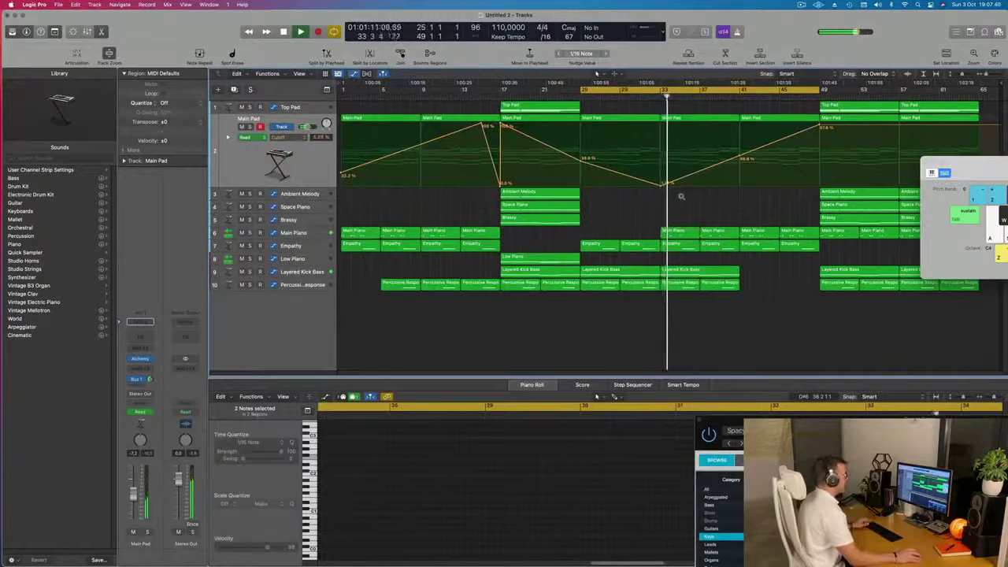
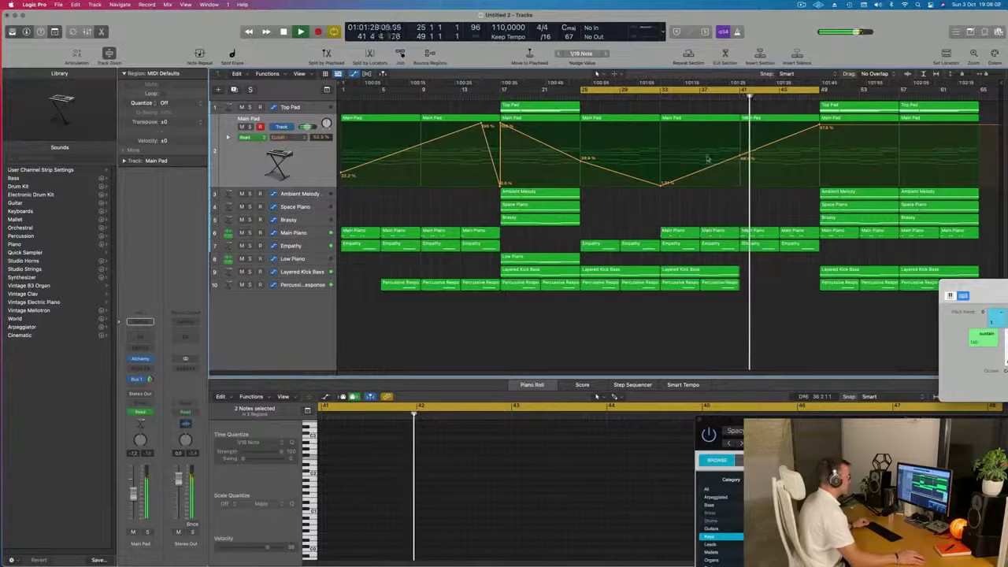
Step: Delete the Main Piano region at bar 41 and raise the Main Pad cutoff automation at bar 49 to 100 %
click(732, 95)
click(757, 231)
key(Delete)
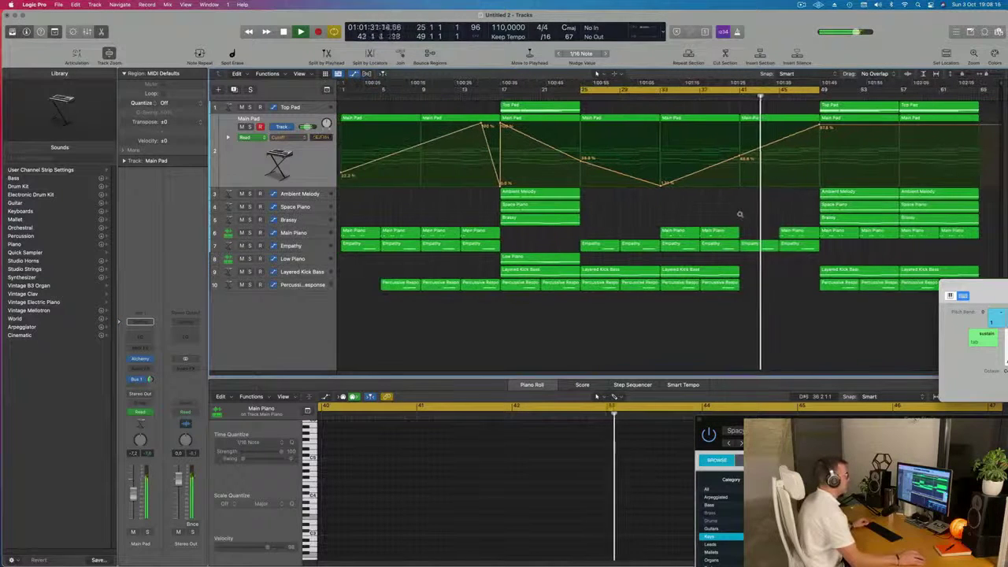
drag(820, 126, 819, 119)
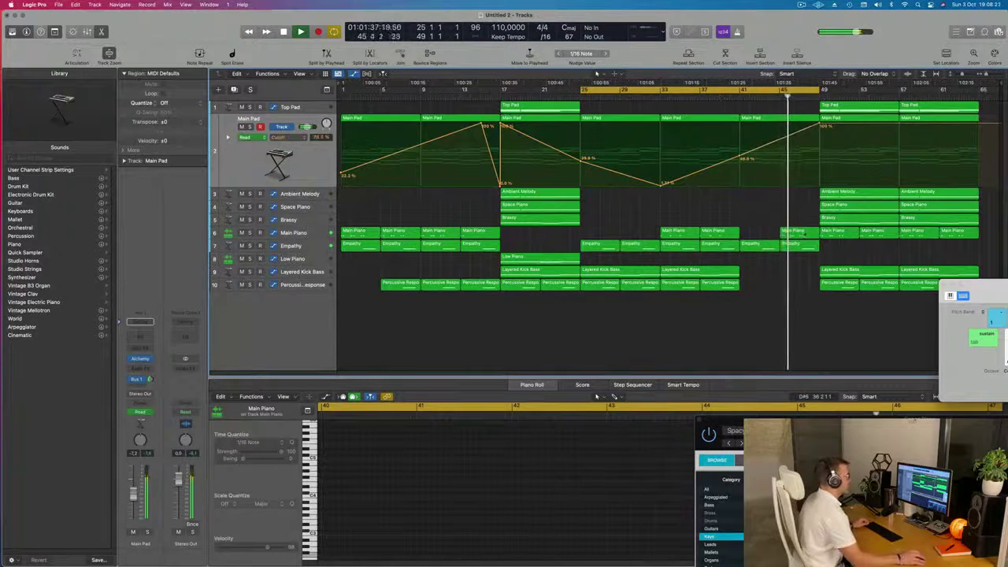
Step: Listen to the breakdown from bar 41 and again from bar 33 with the Main Piano track selected
click(738, 96)
click(794, 233)
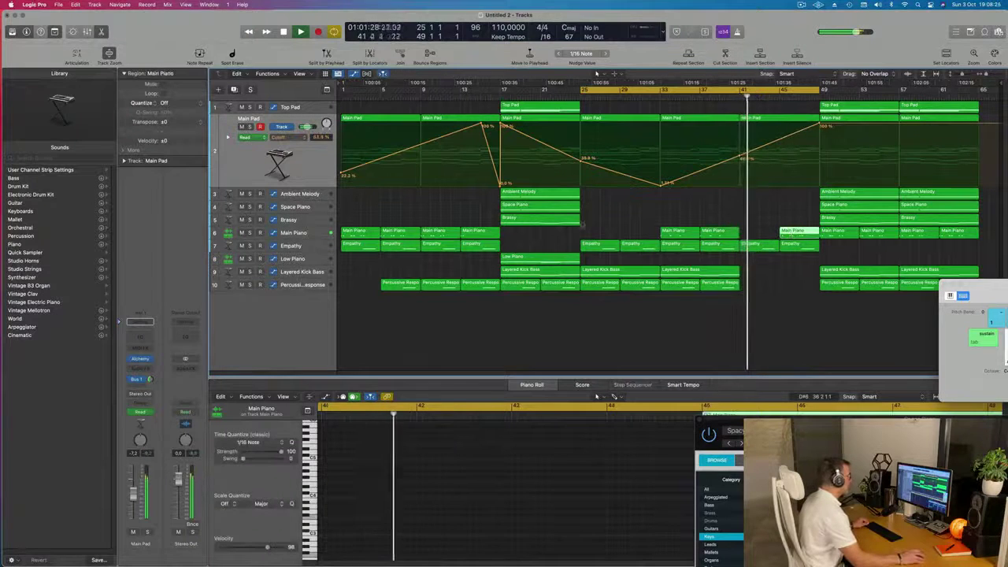
click(294, 233)
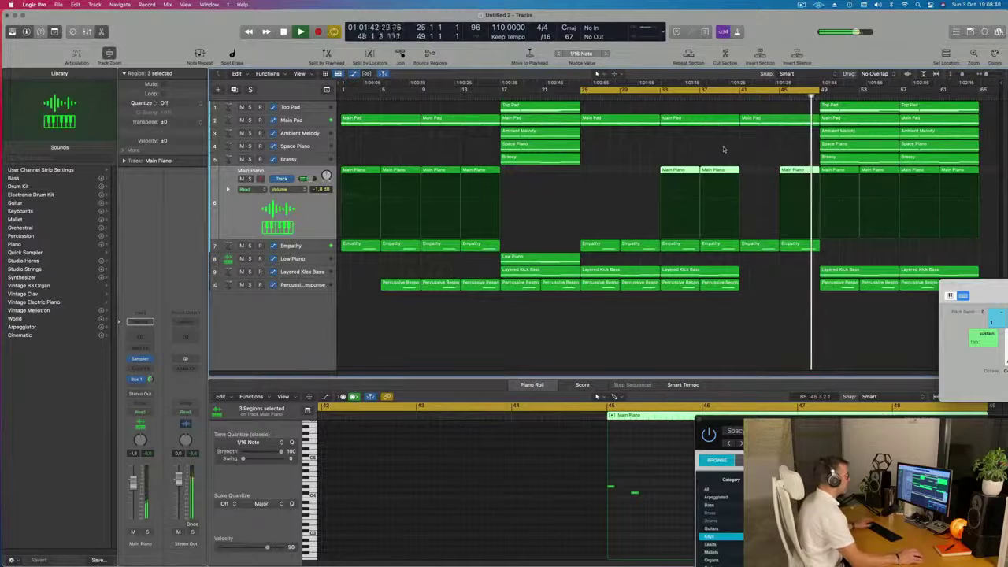
key(space)
click(661, 95)
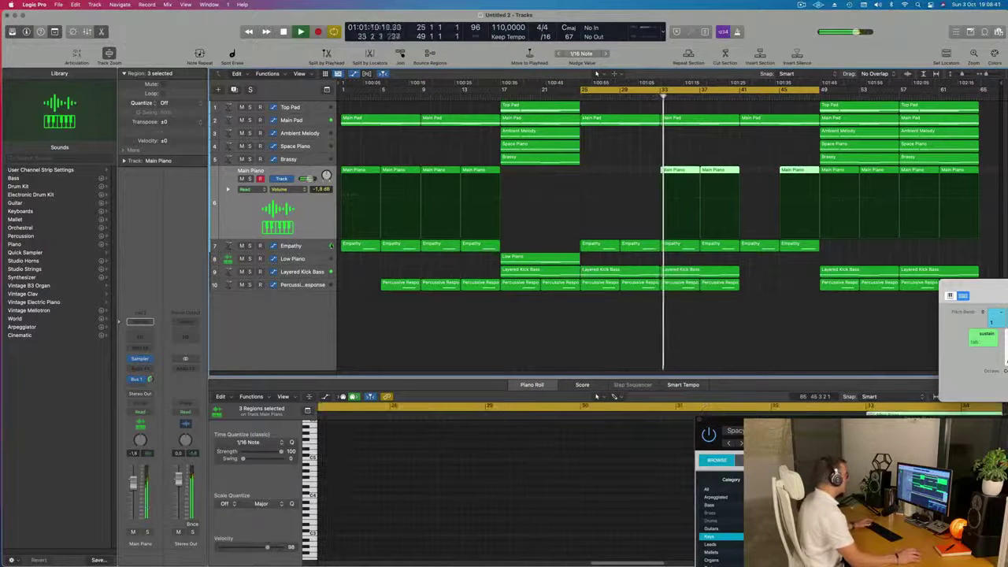
Step: Duplicate the Empathy track with its settings and move the bar 33 Empathy region onto the new track
click(322, 246)
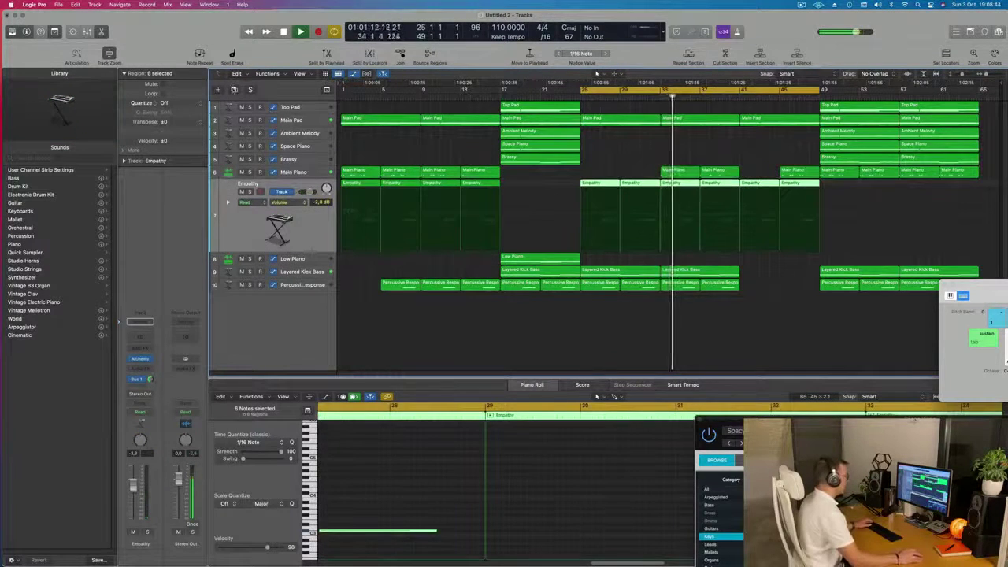
key(super+d)
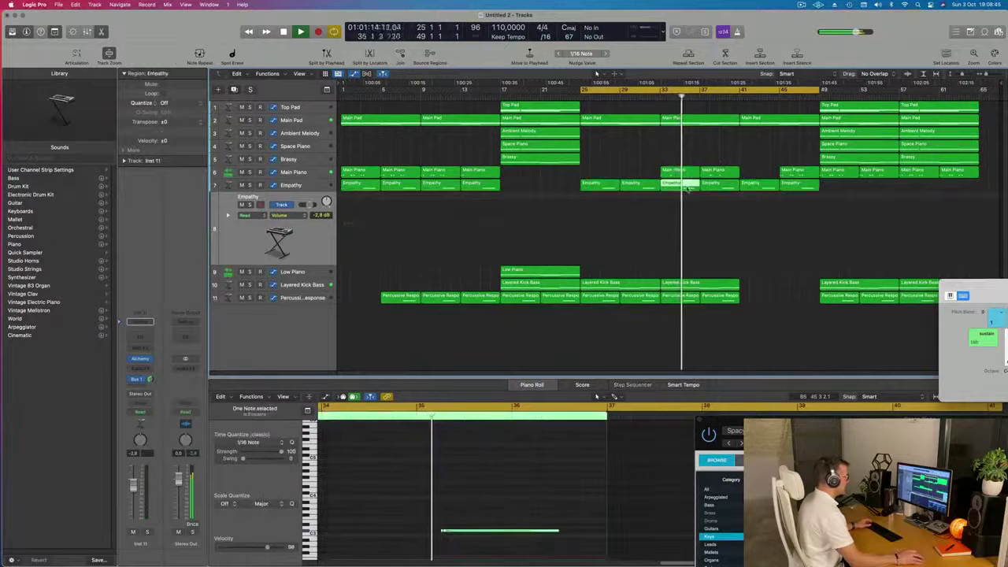
drag(685, 204, 678, 228)
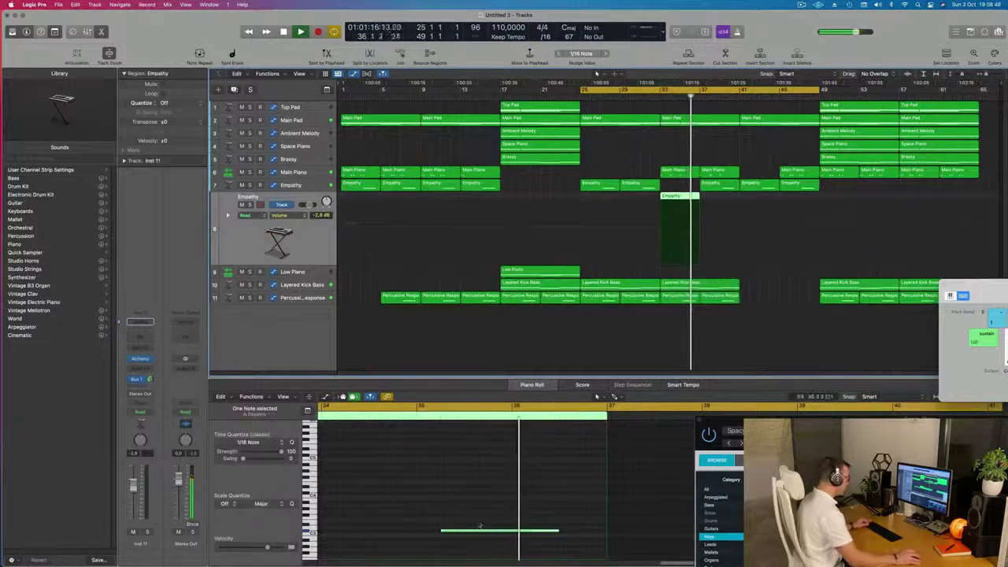
Step: Extend the moved Empathy region's note back to start at bar 33 and lengthen the region to bar 49
drag(475, 530, 323, 536)
key(super+Left)
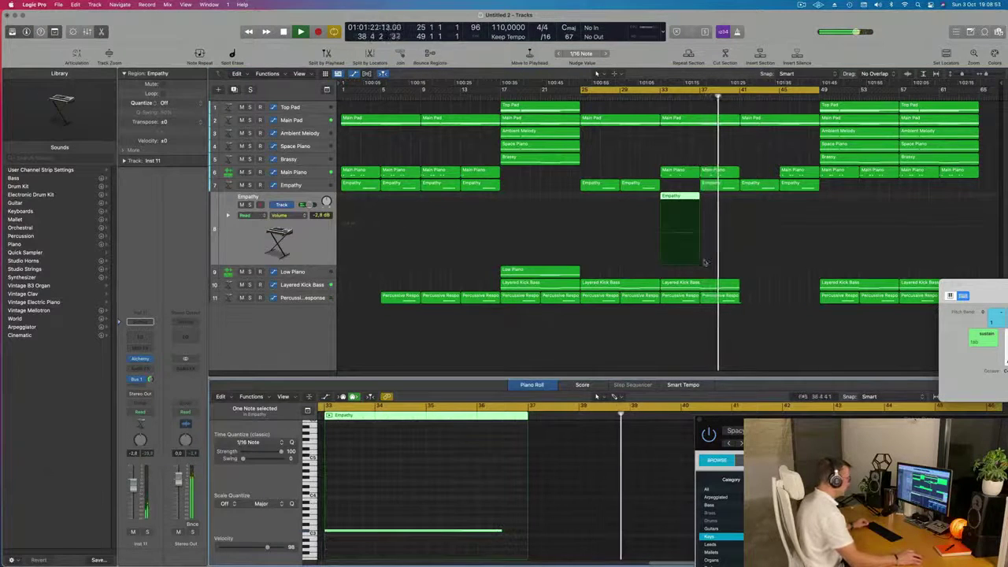
click(703, 197)
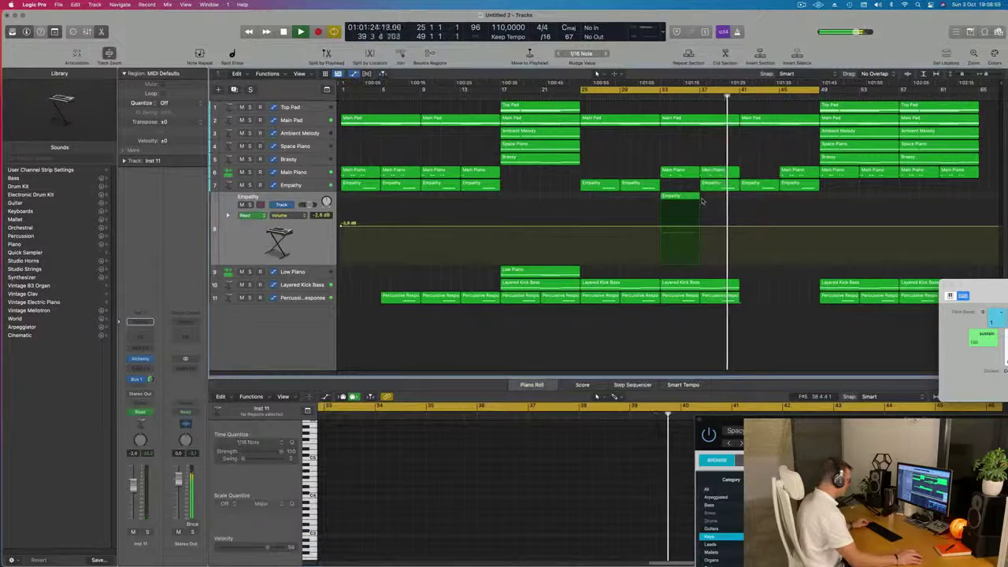
drag(703, 197, 817, 203)
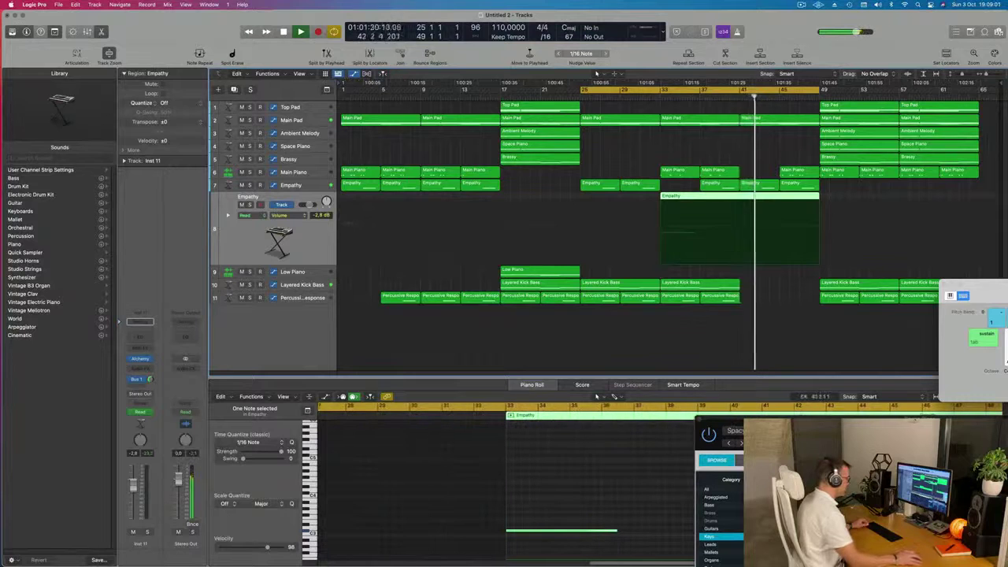
Step: Set the cycle range to start at bar 33 and bring the Space Piano plug-in window fully into view
ctrl+alt+click(655, 539)
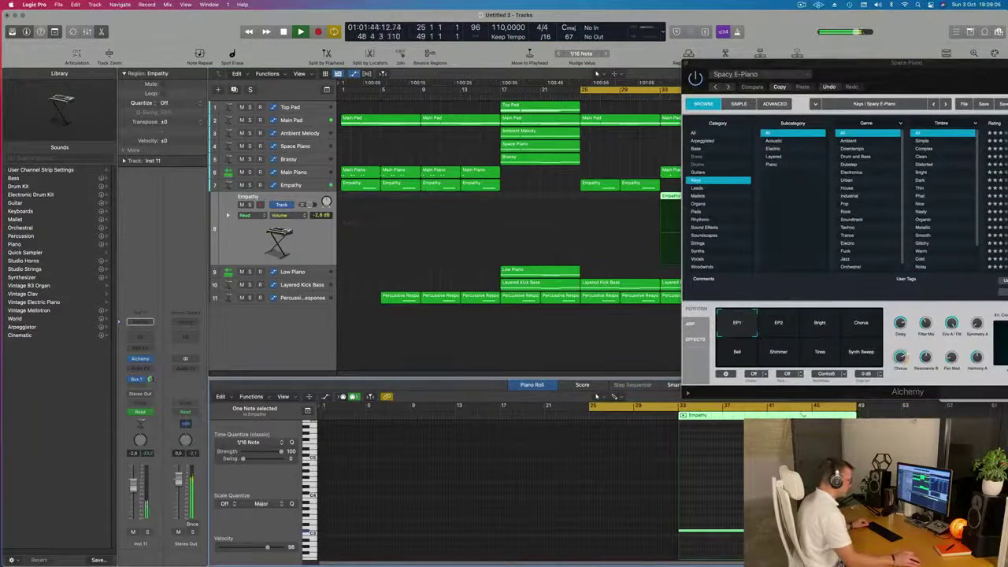
drag(840, 69, 378, 361)
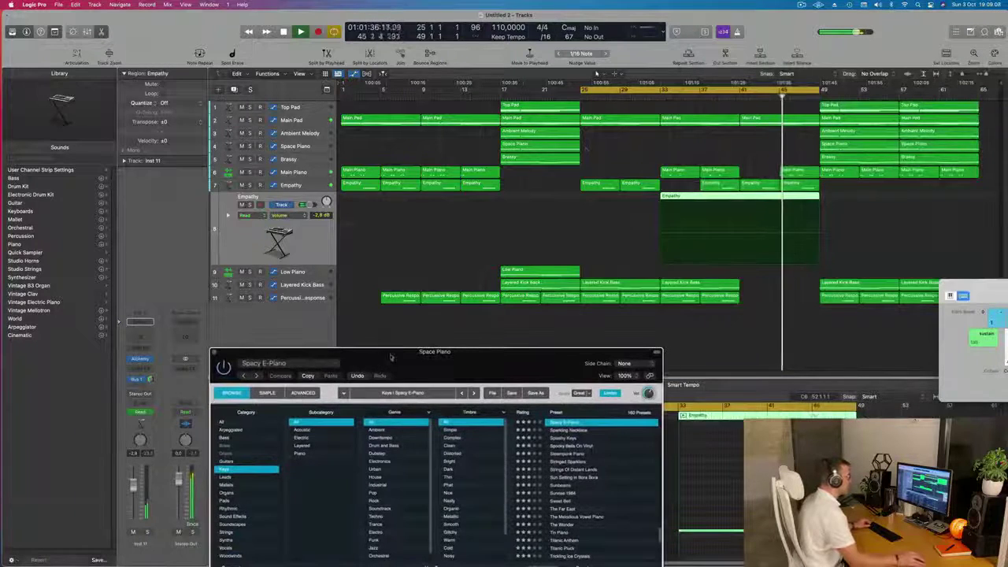
drag(583, 90, 660, 95)
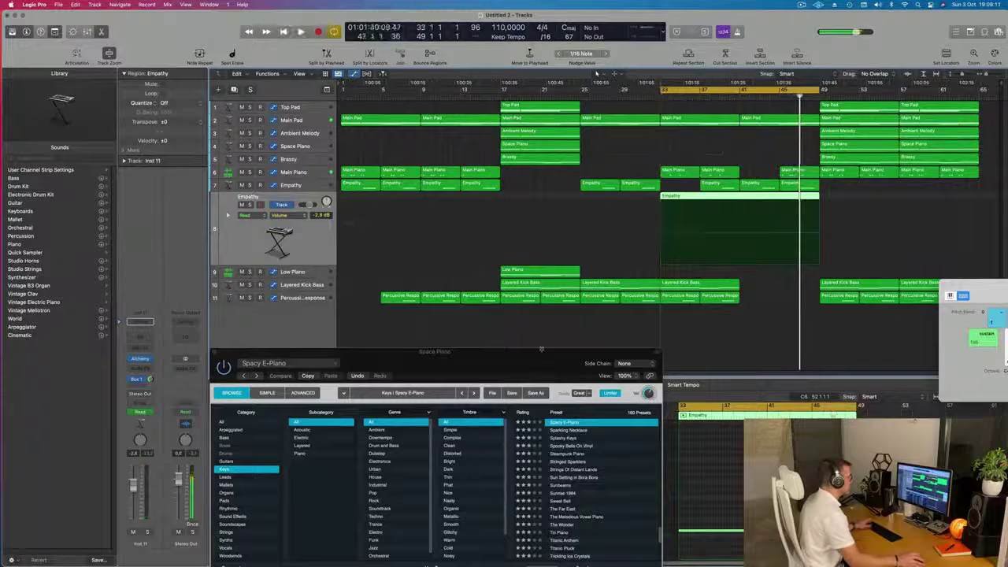
drag(274, 352, 323, 172)
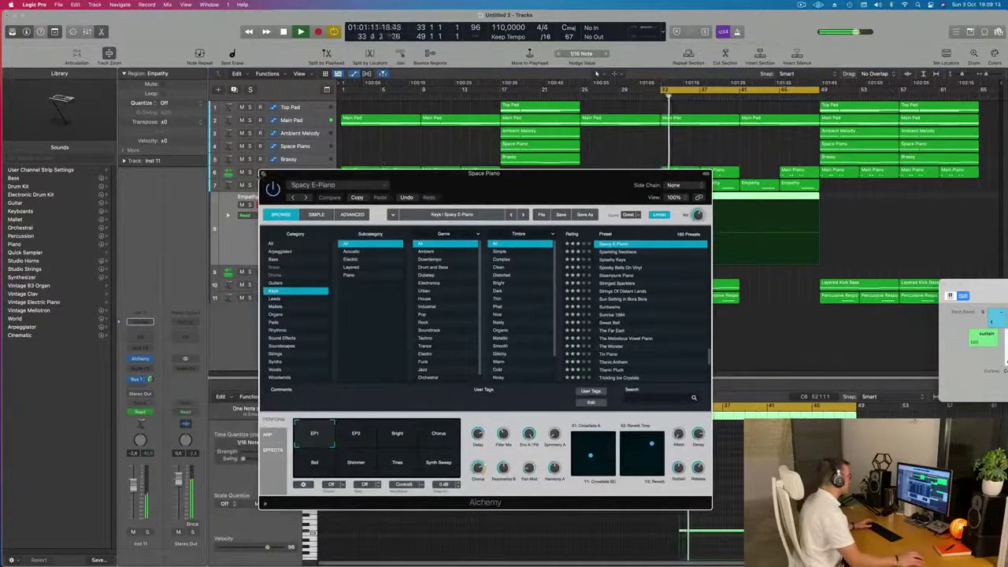
Step: Close the Space Piano plug-in, solo the duplicated Empathy track during playback from bar 33 and open its Alchemy instrument
click(263, 175)
key(Return)
click(145, 533)
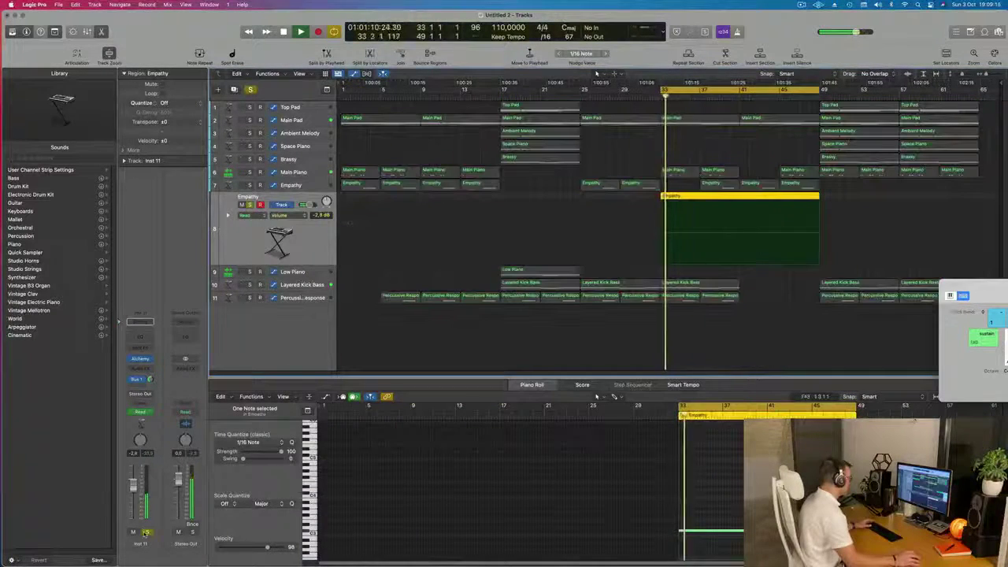
key(Return)
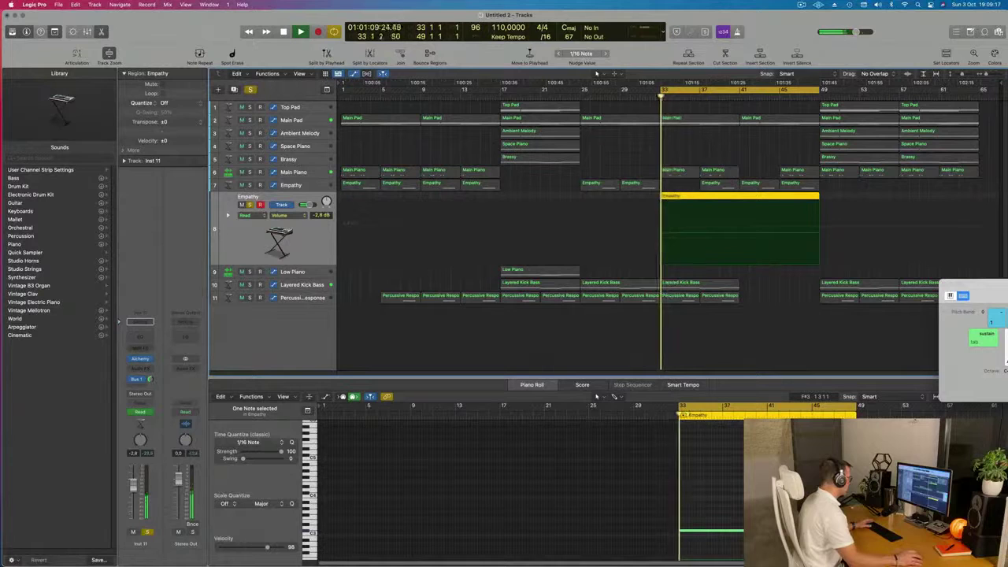
click(140, 359)
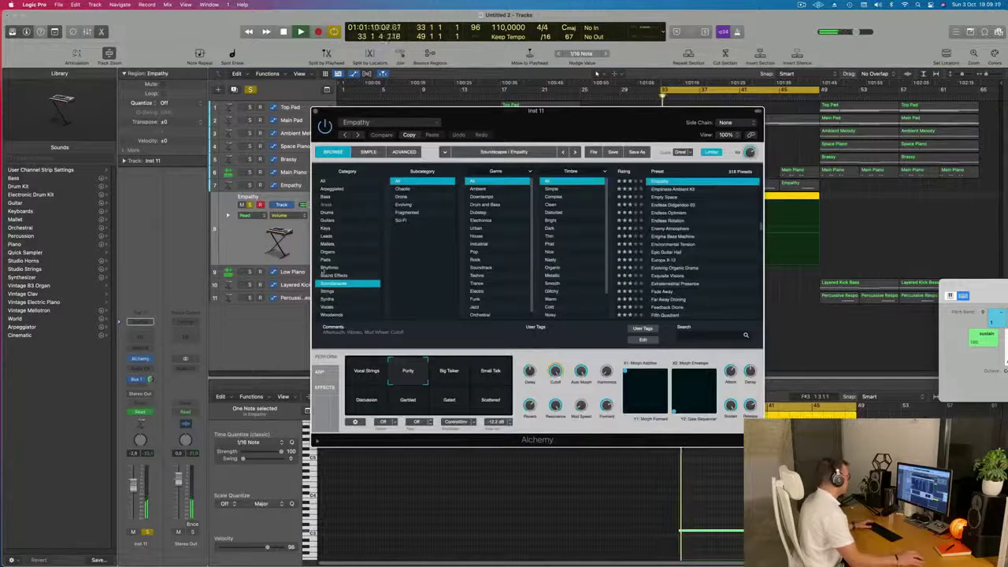
Step: Audition the Epic Guitar Hall preset, then load Evolving Organic Drama in Alchemy on the duplicated track
click(669, 252)
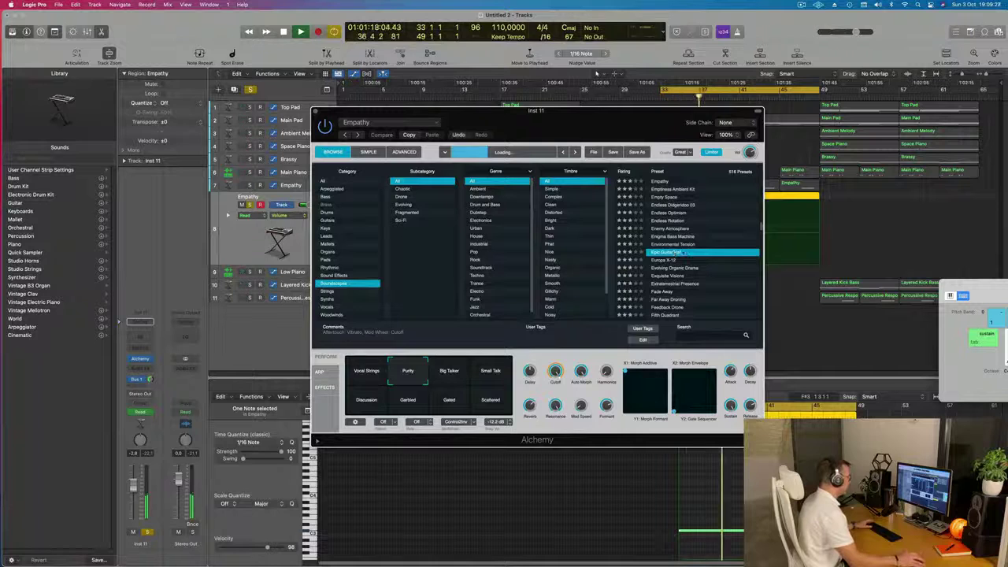
drag(680, 120, 559, 77)
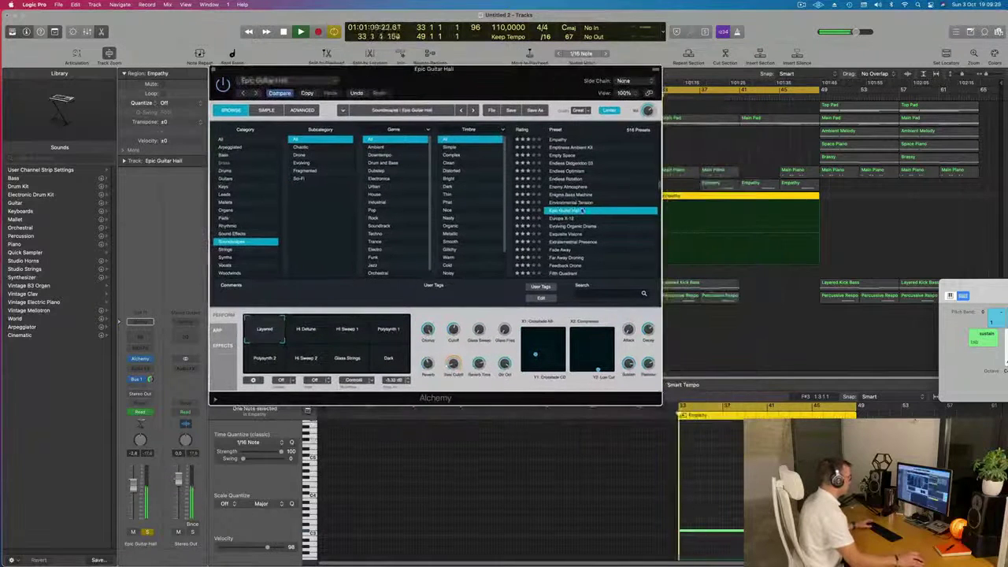
click(611, 225)
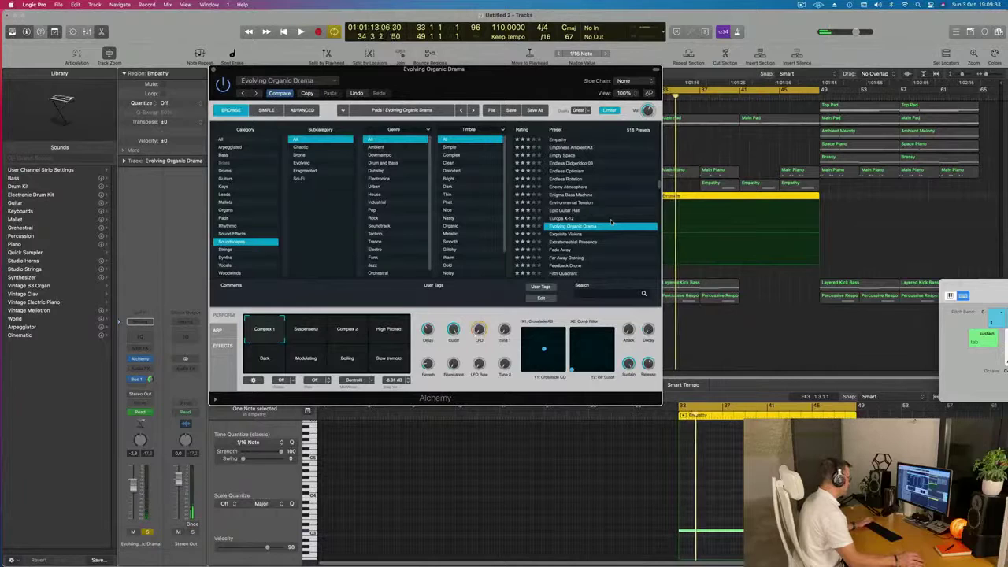
drag(520, 81, 607, 73)
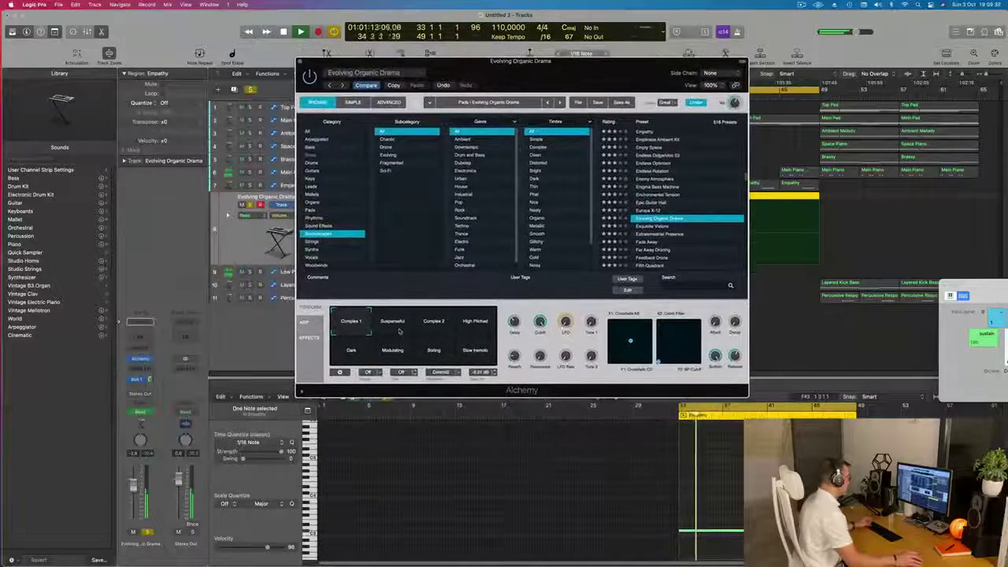
Step: Audition the Suspenseful and High Pitched variations of Evolving Organic Drama, then choose the Dark variation
click(398, 331)
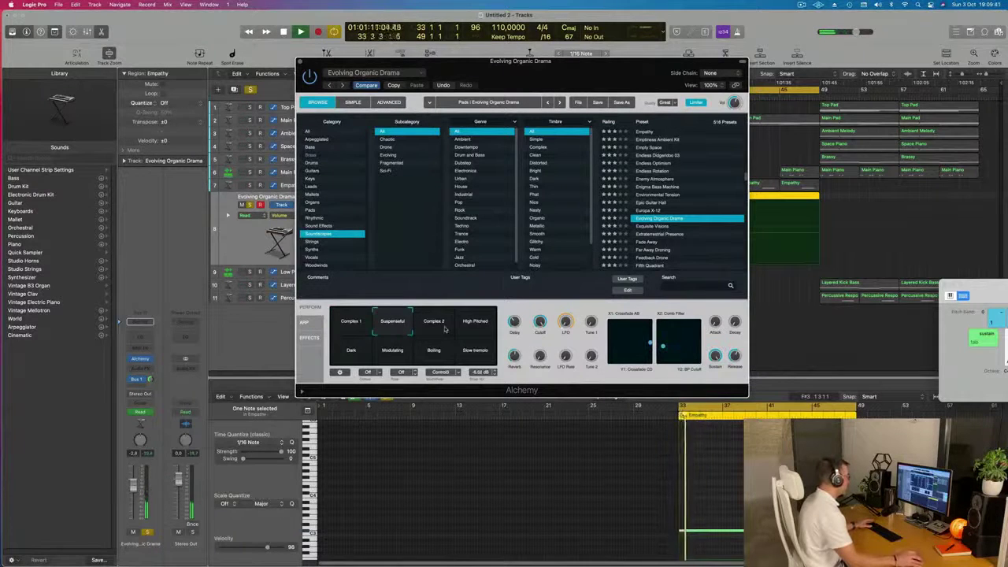
click(476, 327)
click(351, 354)
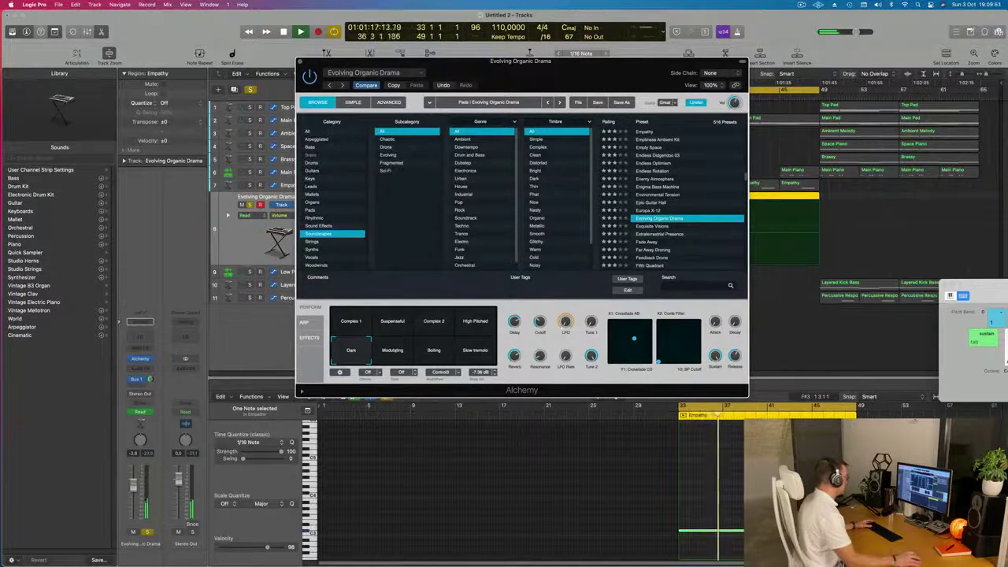
Step: Unsolo the Evolving Organic Drama track, set its volume to about -0.5 dB and close its Alchemy window
click(145, 533)
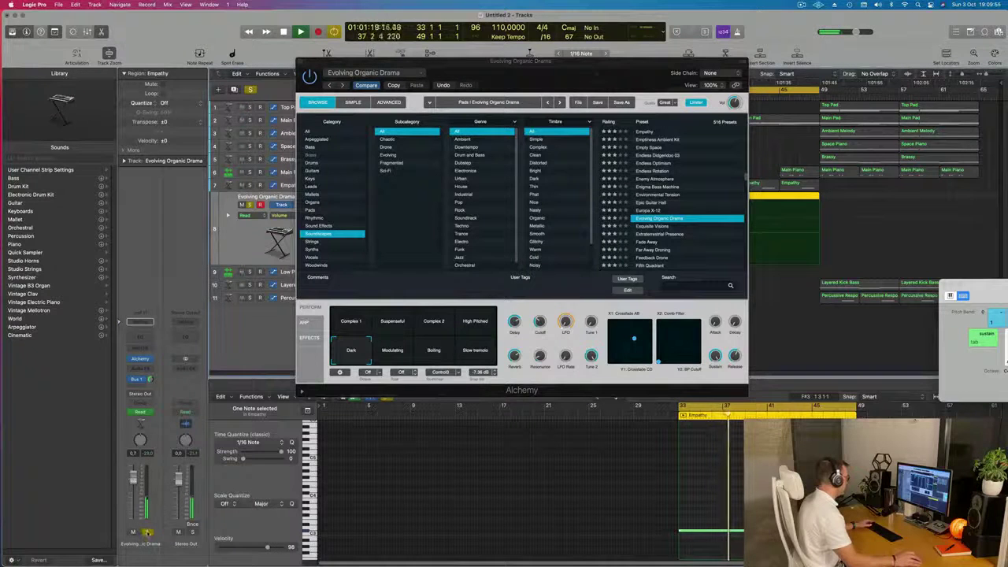
click(146, 533)
drag(649, 71, 721, 104)
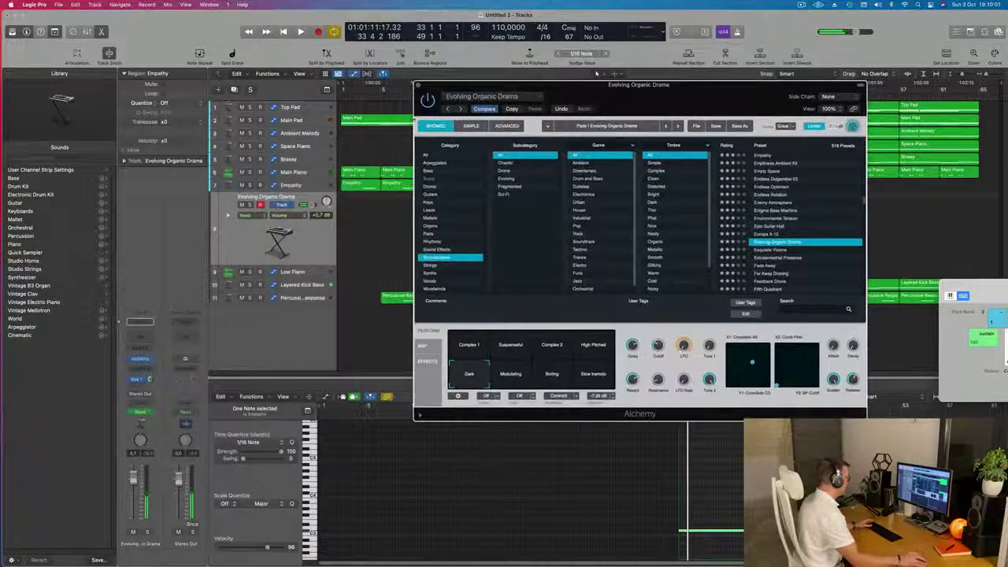
click(418, 86)
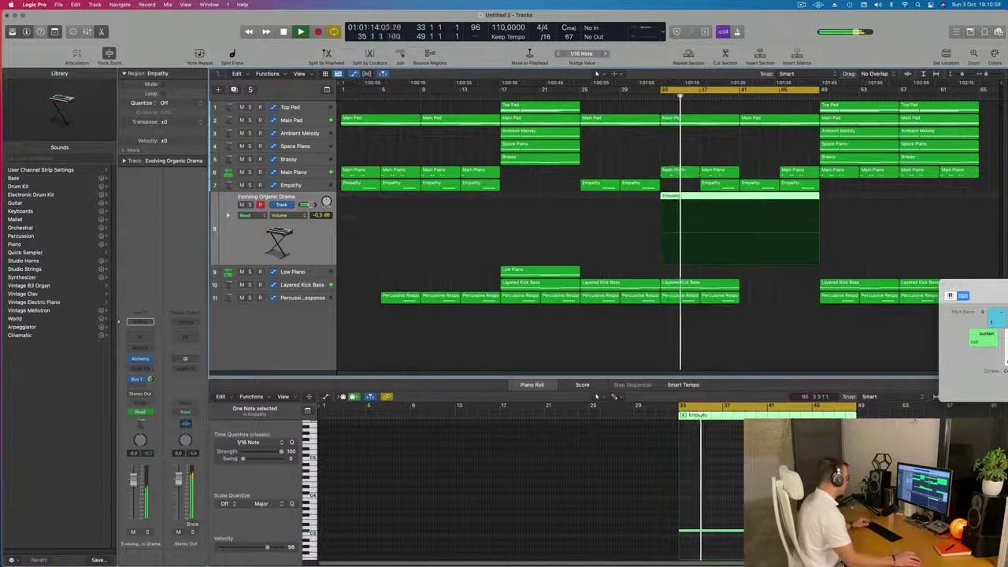
Step: Save the project and listen to the full mix of the breakdown from bar 33
key(super+s)
key(Escape)
scroll(410, 505, left, 3)
key(space)
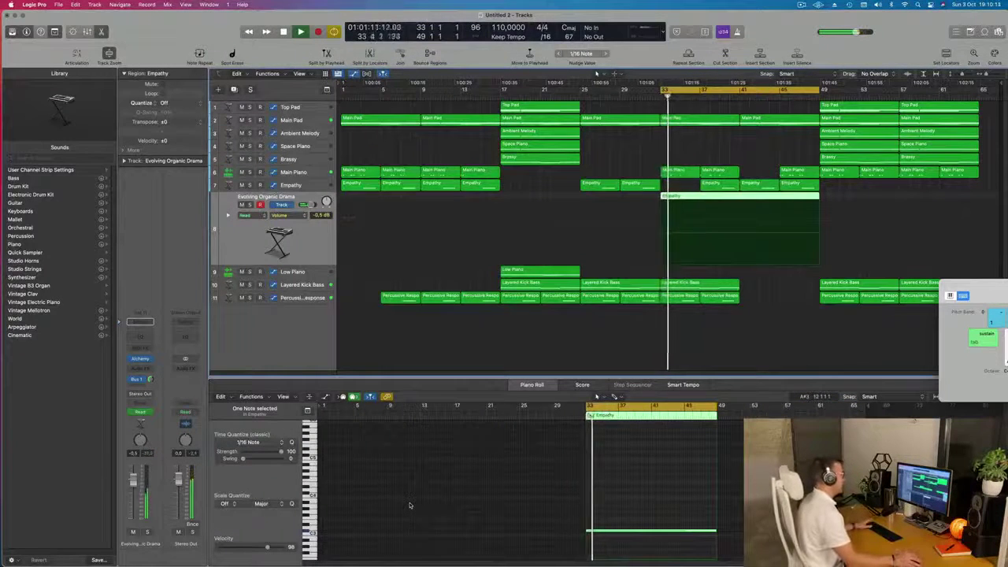
Step: Lower the Evolving Organic Drama track's volume to -2.2 dB and extend the end of the cycle range to bar 65
scroll(412, 505, left, 2)
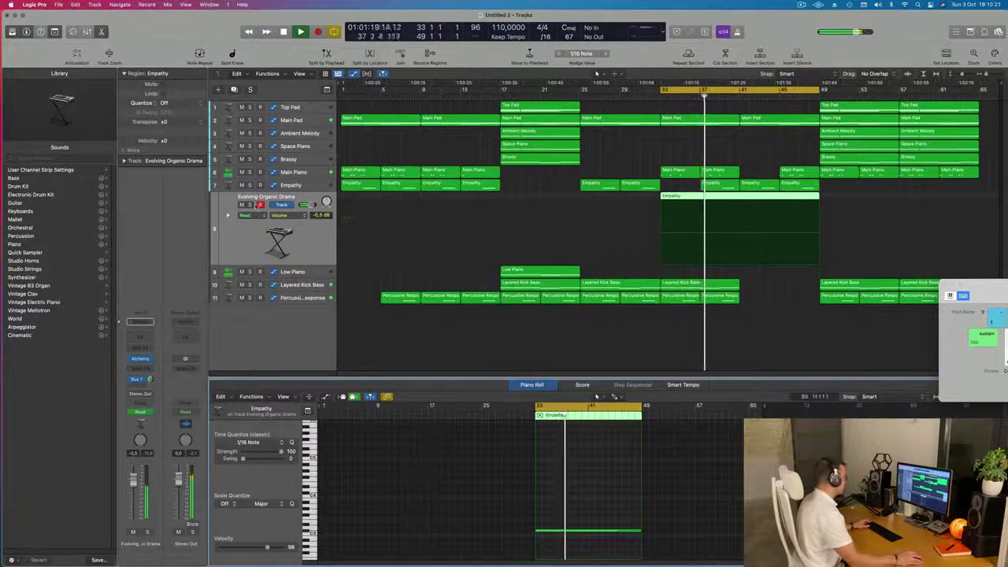
key(s)
key(s)
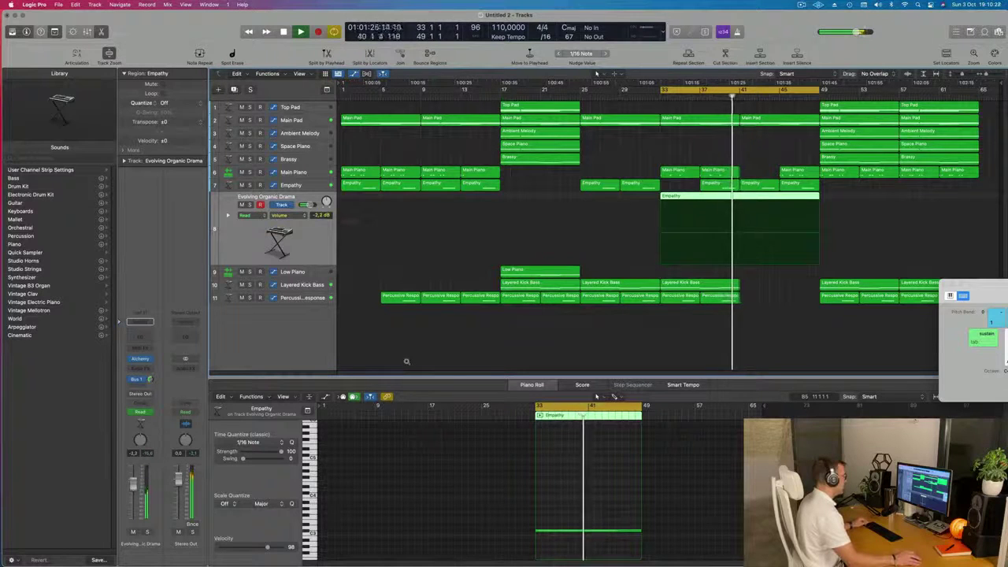
drag(819, 90, 978, 105)
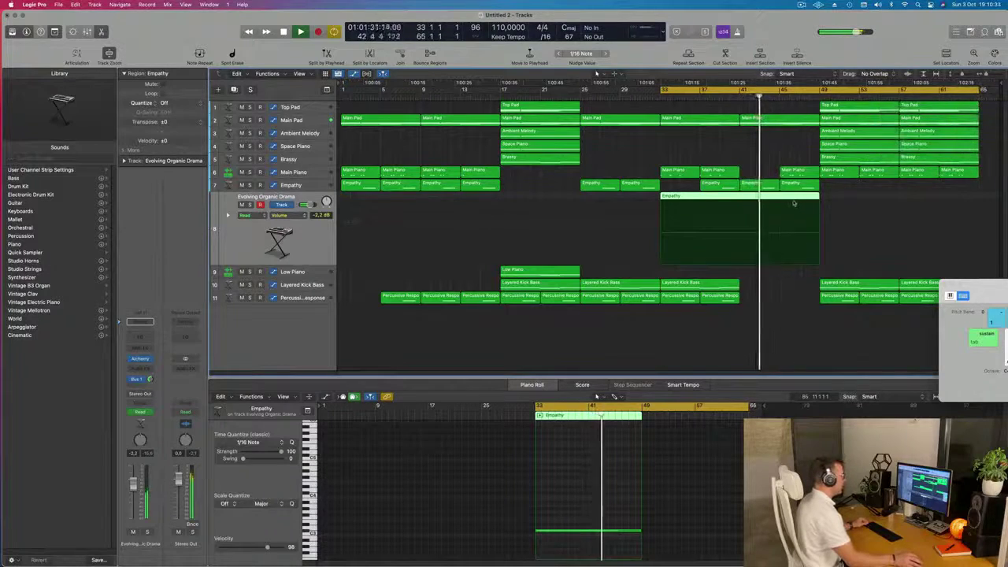